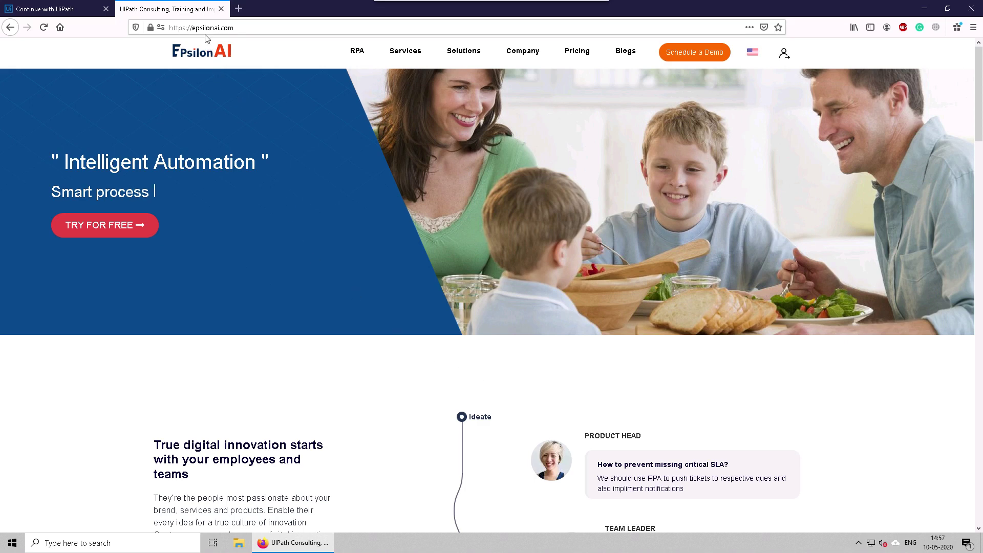
Step: Sign in to EpsilonAI with the Google account and open Chatbot Studio
{"action": "left_click_drag", "start_coordinate": [237, 28], "coordinate": [178, 28]}
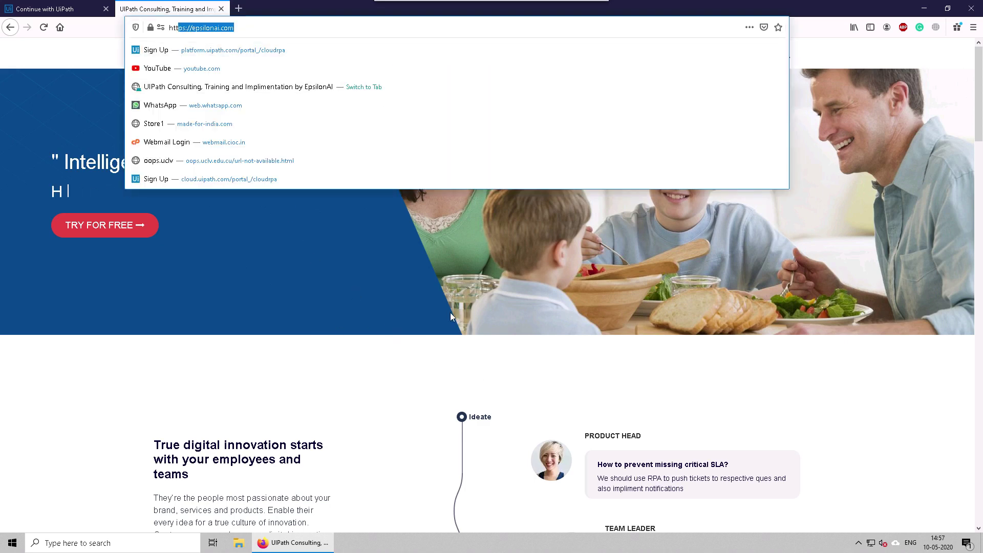
{"action": "left_click", "coordinate": [450, 313]}
{"action": "left_click", "coordinate": [784, 54]}
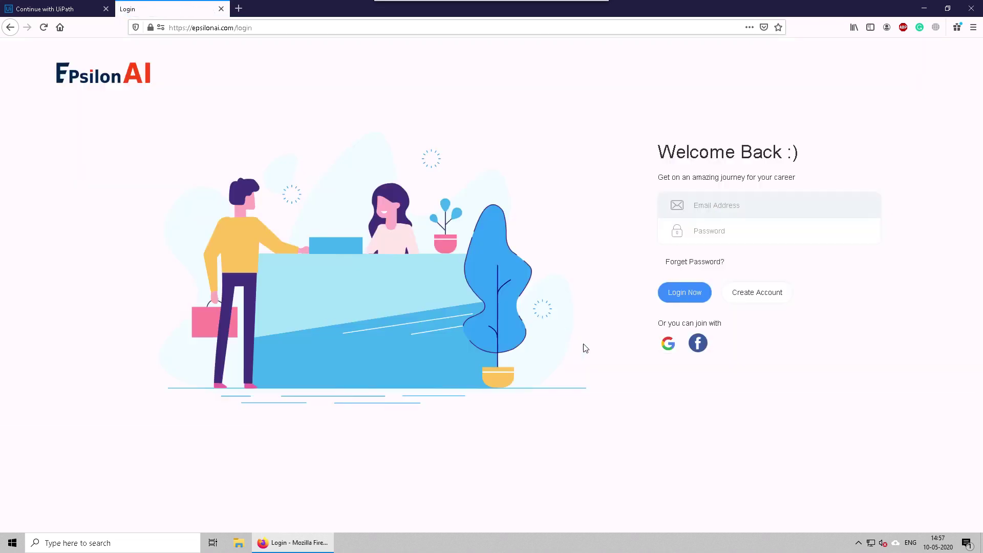
{"action": "left_click", "coordinate": [668, 345]}
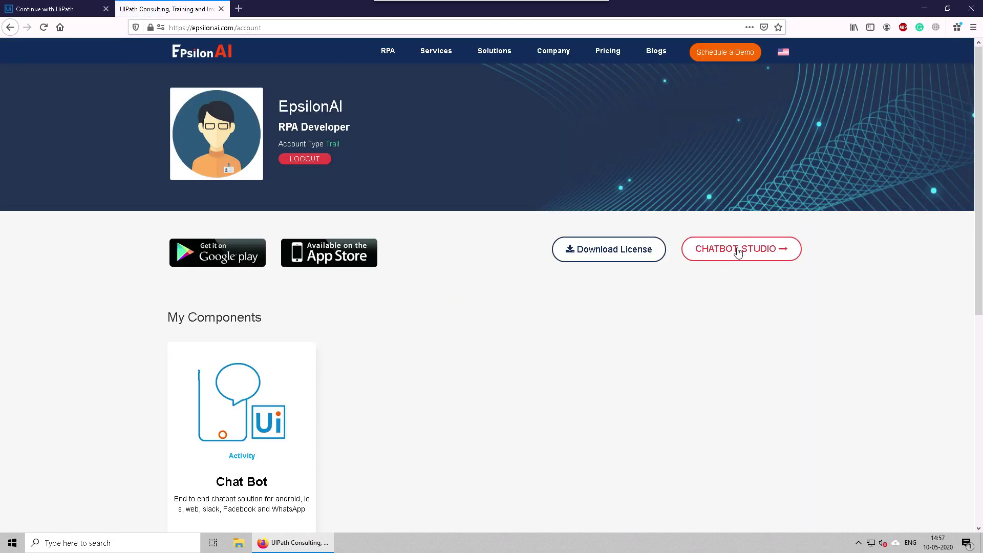
{"action": "left_click", "coordinate": [739, 253]}
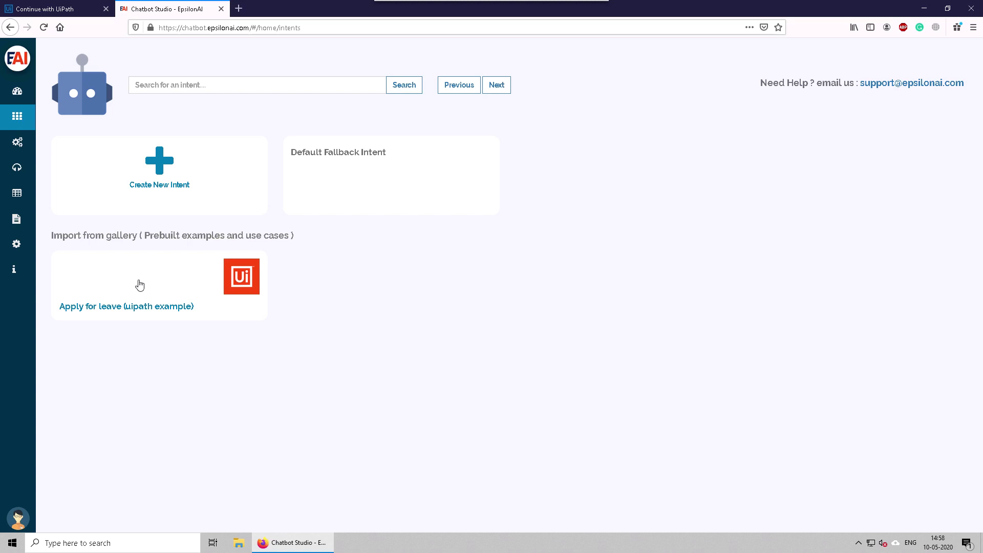
Step: Open the 'Apply for leave (uipath example)' gallery card in Intent Designer
{"action": "left_click", "coordinate": [139, 285]}
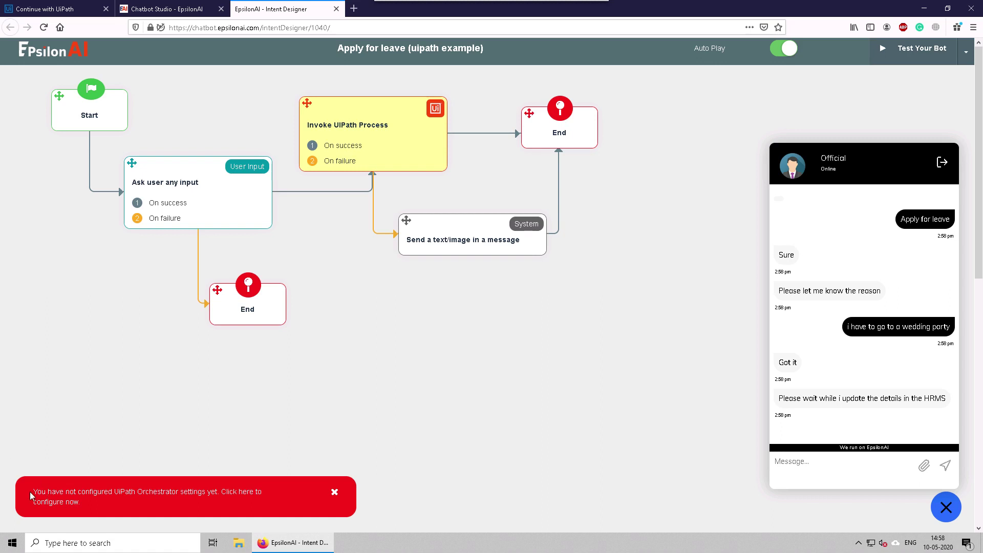
Step: Follow the Orchestrator settings warning and sign in to UiPath Automation Cloud with Google
{"action": "left_click", "coordinate": [121, 492]}
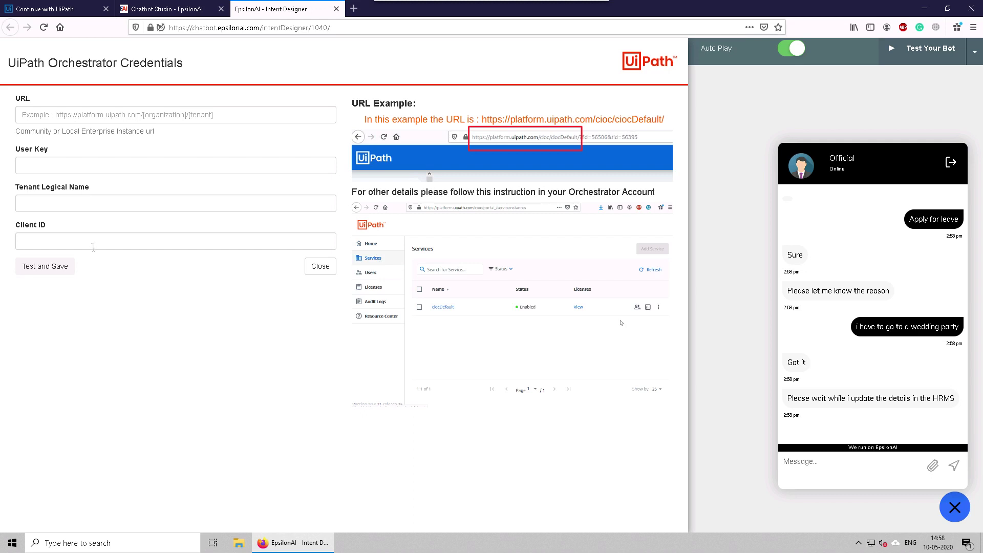
{"action": "left_click", "coordinate": [49, 9]}
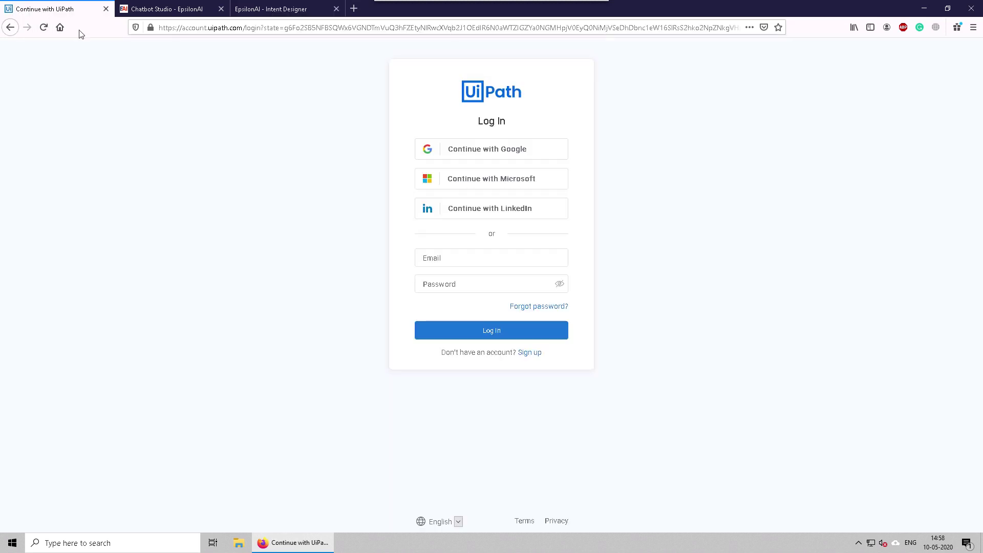
{"action": "left_click", "coordinate": [492, 150]}
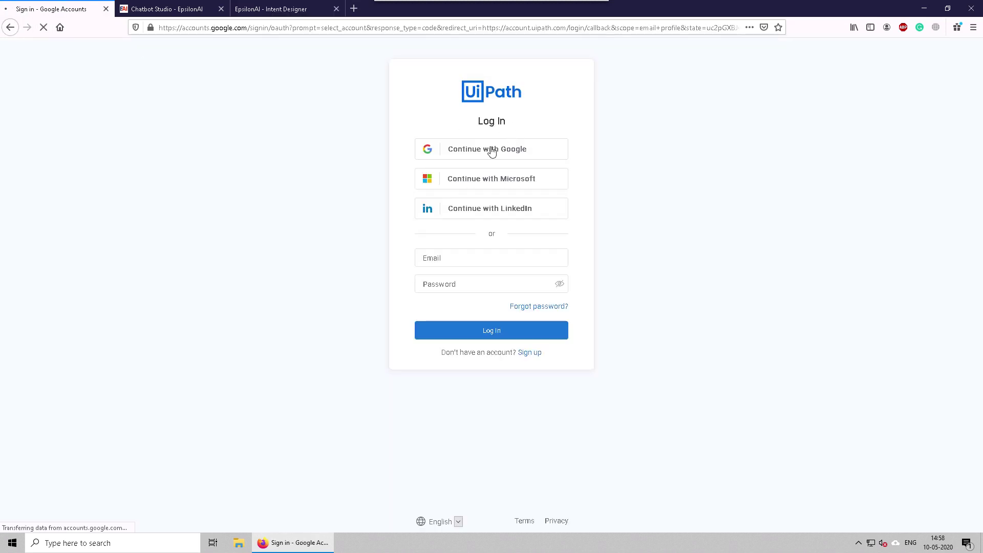
{"action": "left_click", "coordinate": [468, 262]}
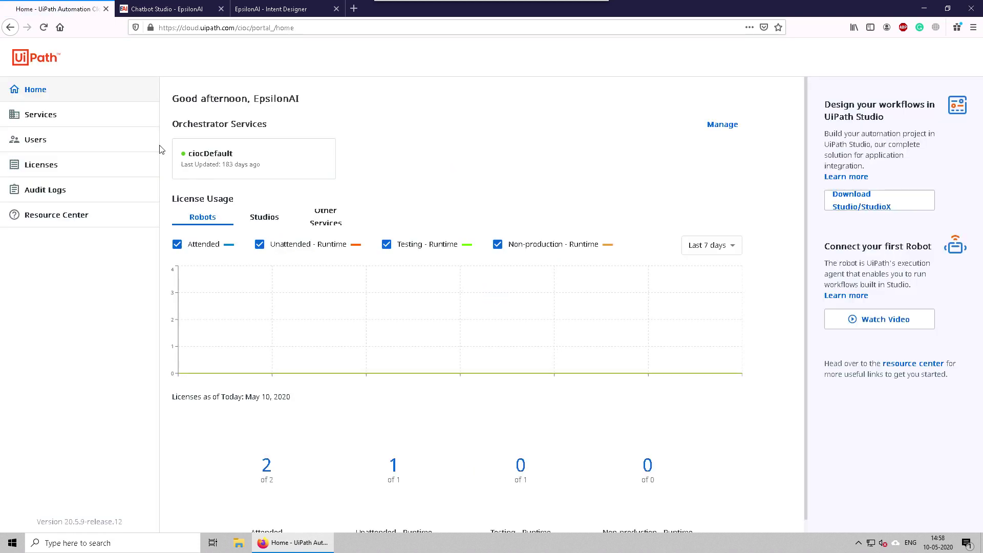
Step: Show API Access for the ciocDefault service and copy its User Key
{"action": "left_click", "coordinate": [64, 116]}
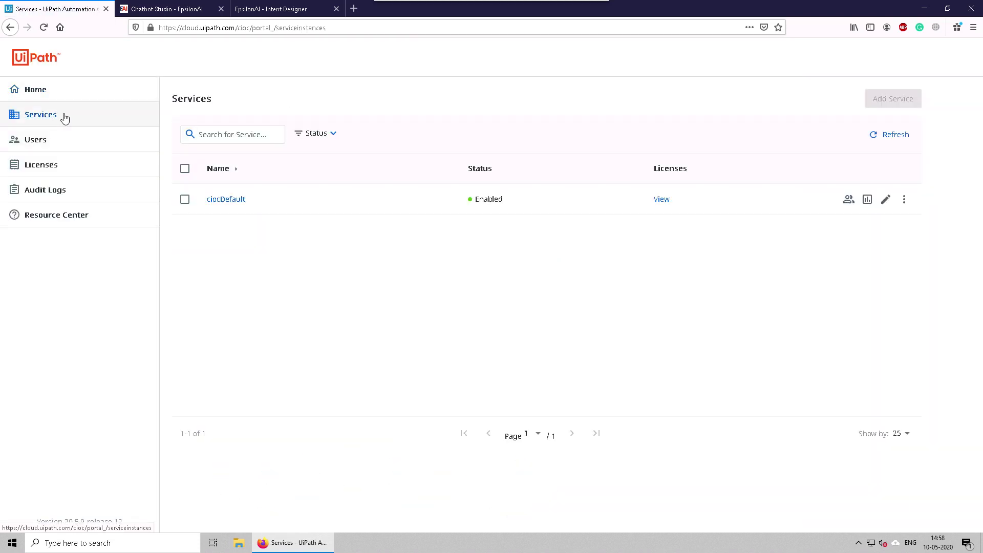
{"action": "left_click", "coordinate": [905, 199]}
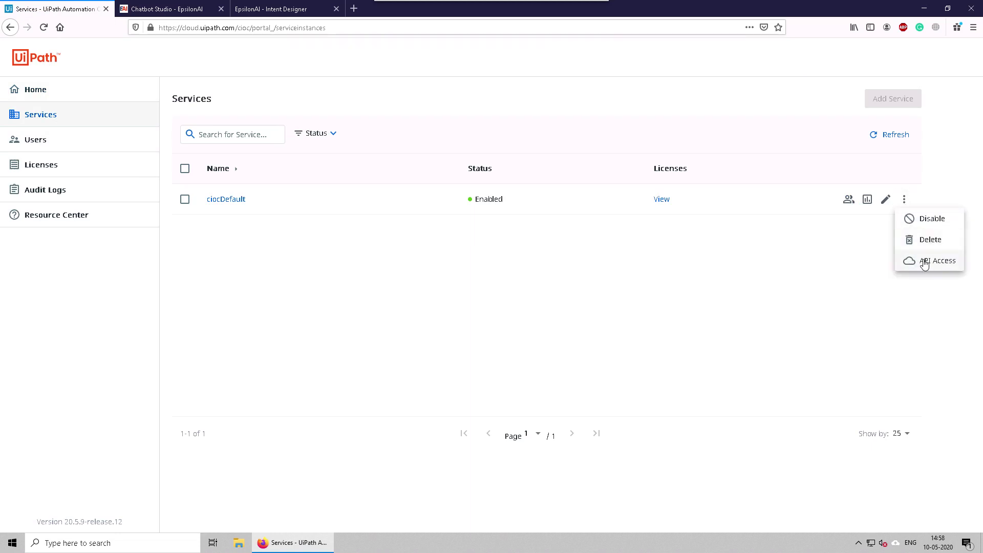
{"action": "left_click", "coordinate": [924, 262]}
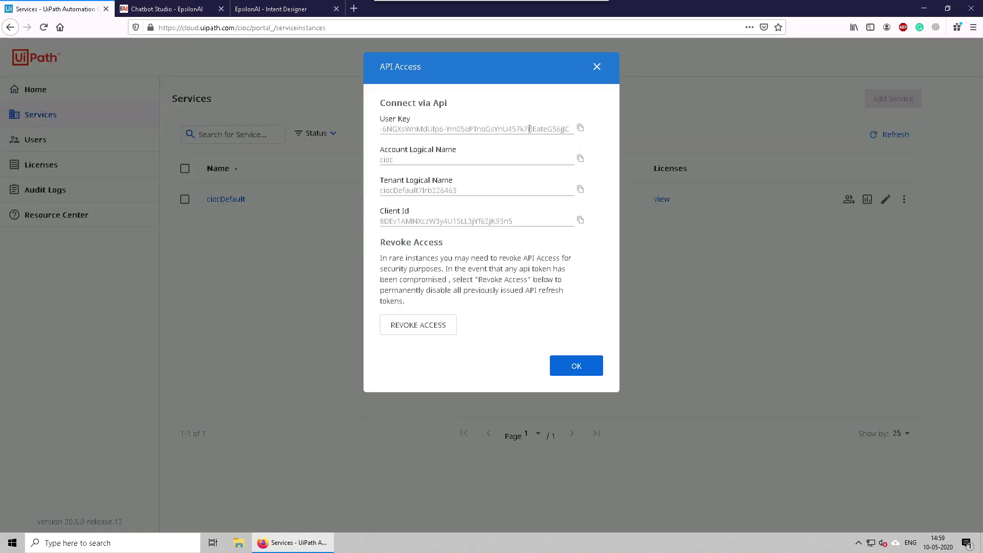
{"action": "left_click", "coordinate": [580, 129]}
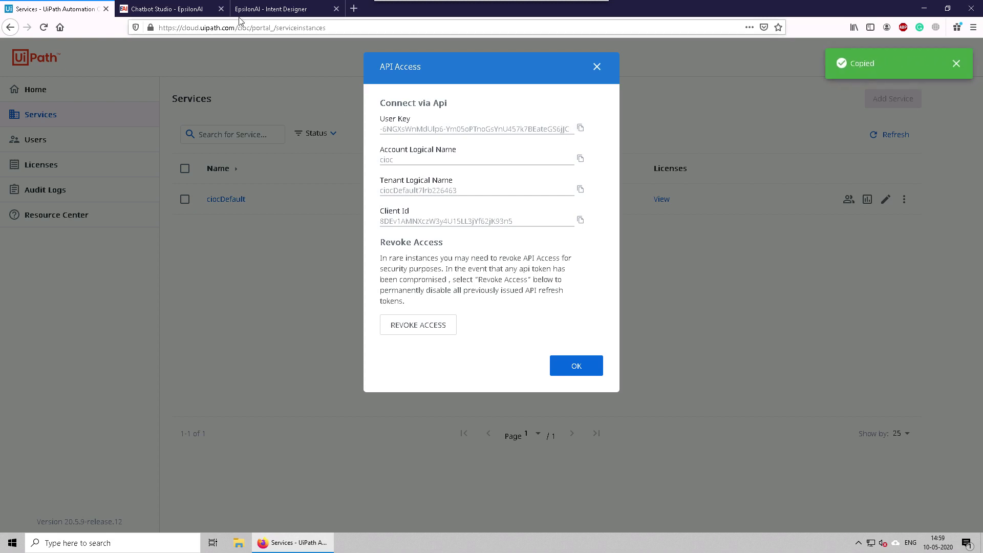
Step: Paste the User Key and Tenant Logical Name into the Orchestrator Credentials form
{"action": "left_click", "coordinate": [255, 11]}
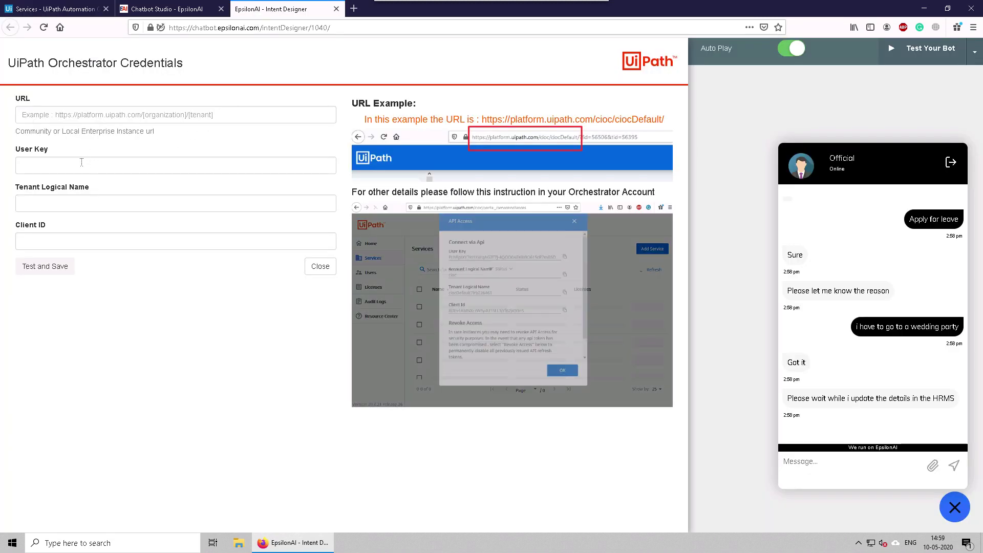
{"action": "left_click", "coordinate": [82, 164]}
{"action": "key", "text": "ctrl+v"}
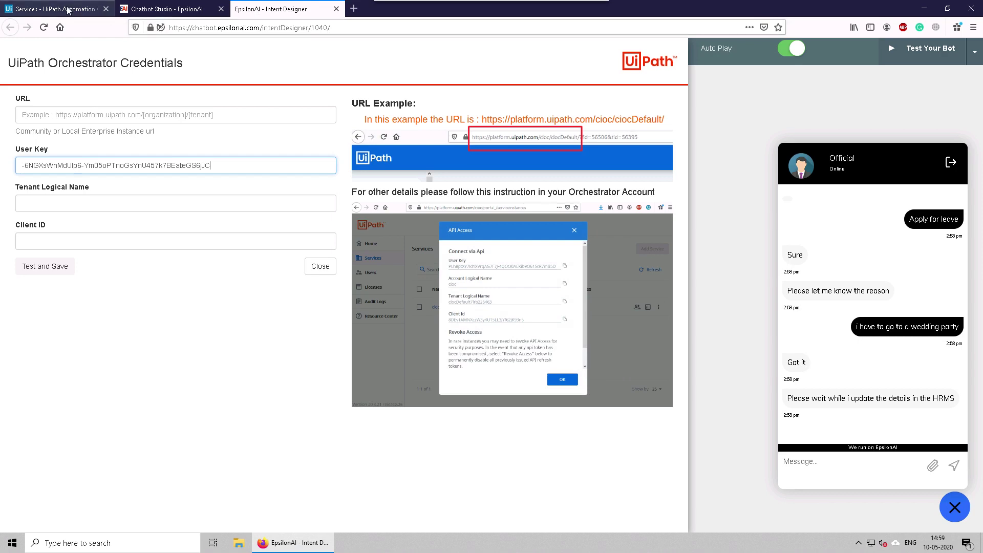
{"action": "left_click", "coordinate": [67, 8]}
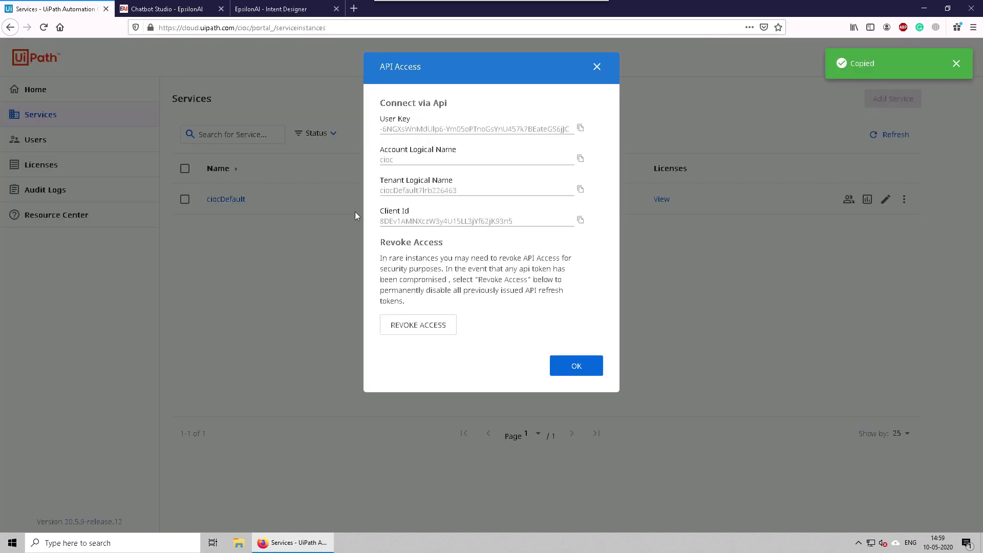
{"action": "left_click", "coordinate": [580, 188]}
{"action": "left_click", "coordinate": [271, 9]}
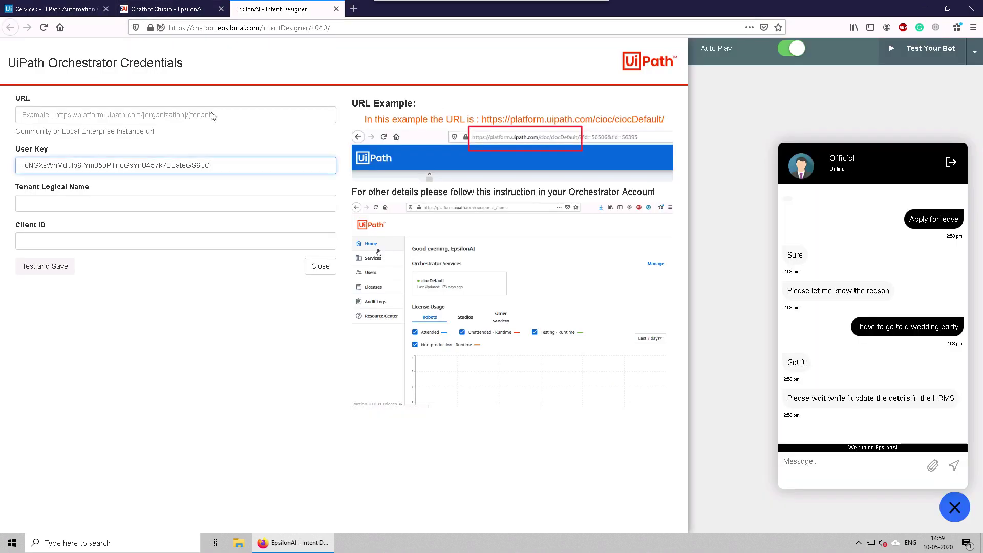
{"action": "left_click", "coordinate": [93, 200]}
{"action": "key", "text": "ctrl+v"}
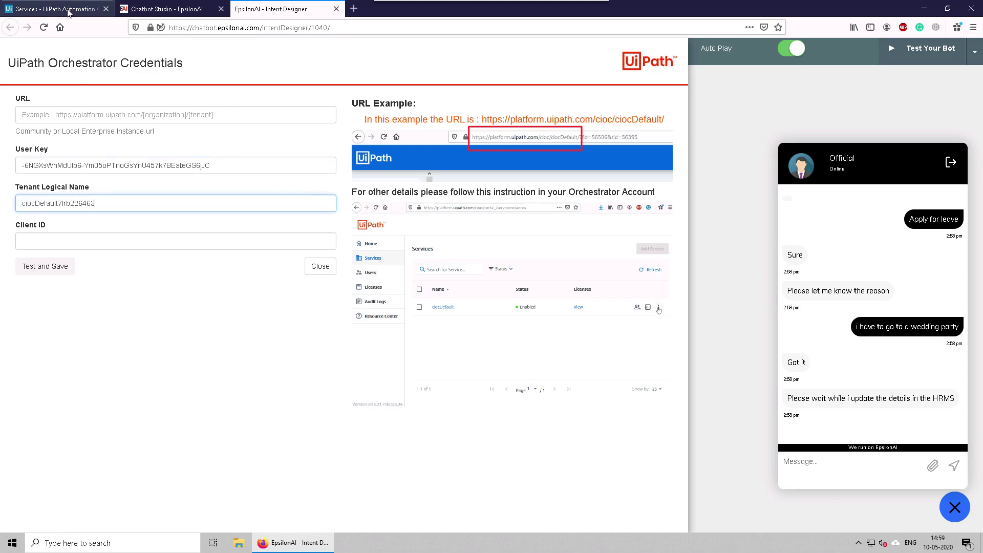
Step: Paste the Client ID into the form and close UiPath's API Access dialog
{"action": "left_click", "coordinate": [67, 9]}
{"action": "left_click", "coordinate": [580, 220]}
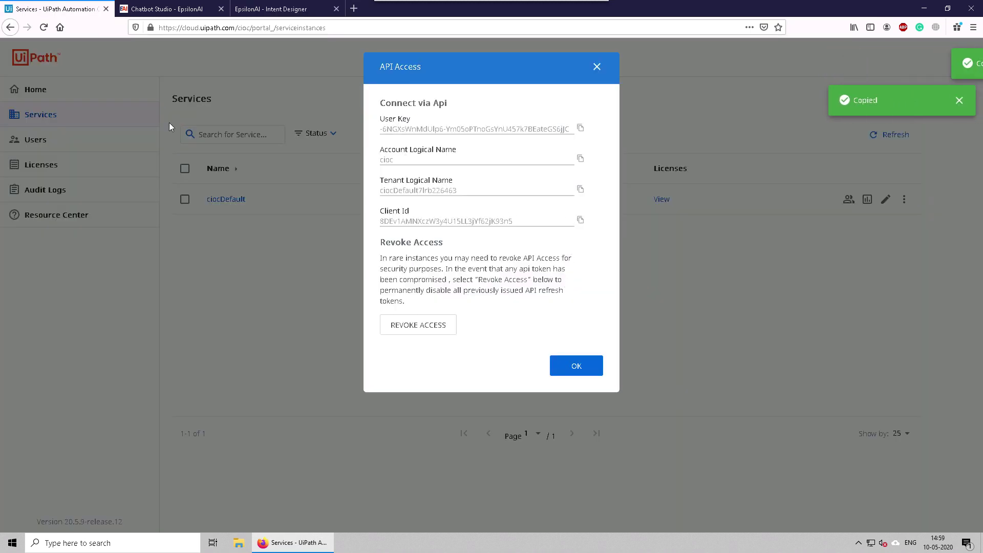
{"action": "left_click", "coordinate": [271, 9]}
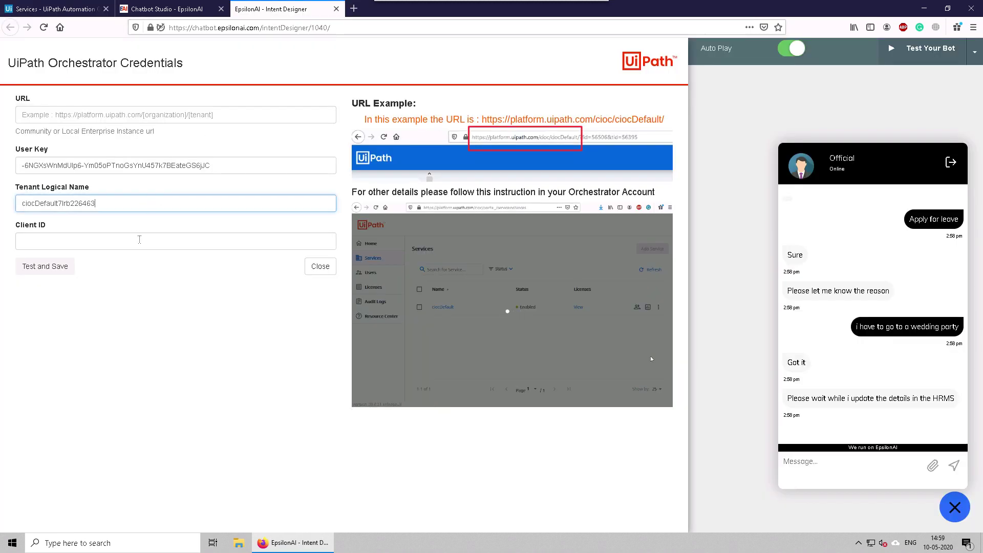
{"action": "left_click", "coordinate": [138, 239]}
{"action": "key", "text": "ctrl+v"}
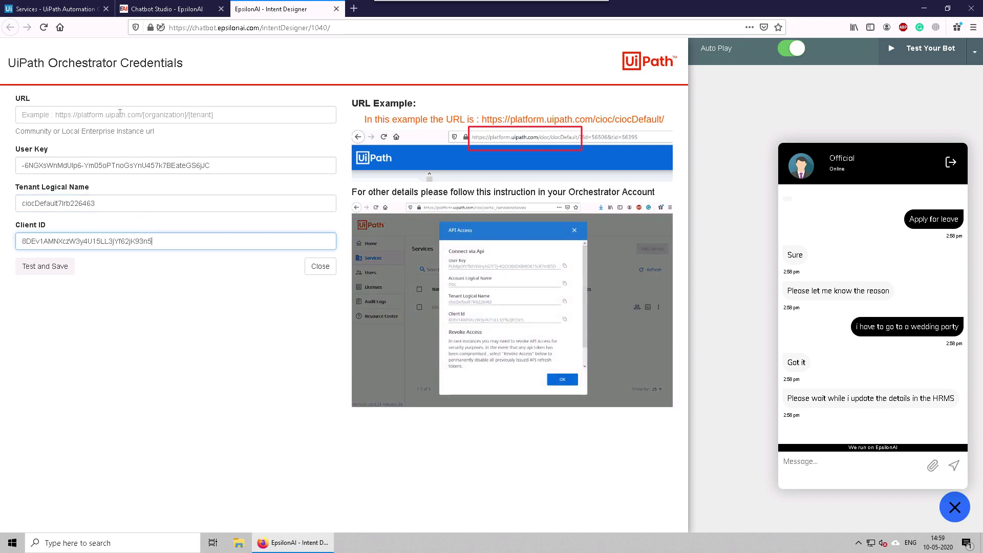
{"action": "left_click", "coordinate": [83, 118]}
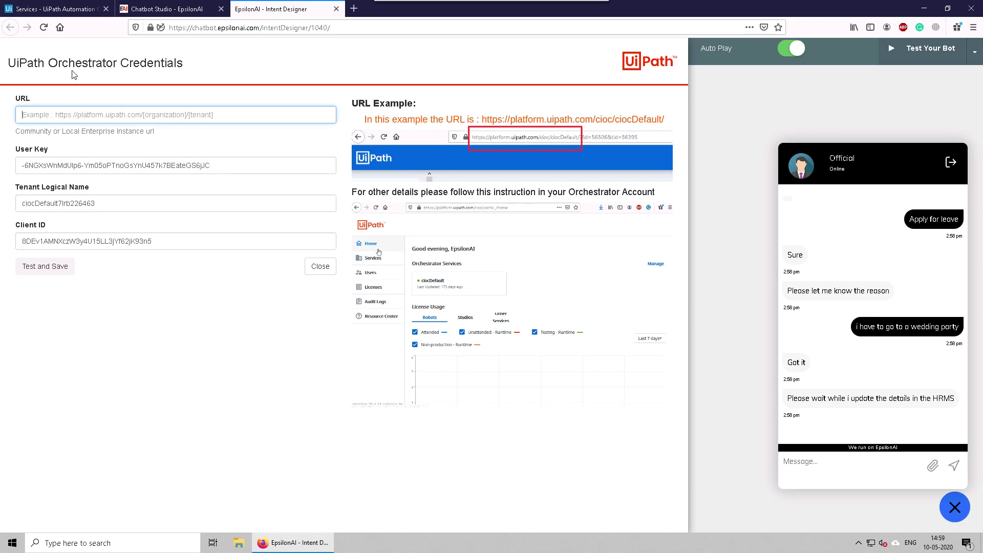
{"action": "left_click", "coordinate": [61, 10]}
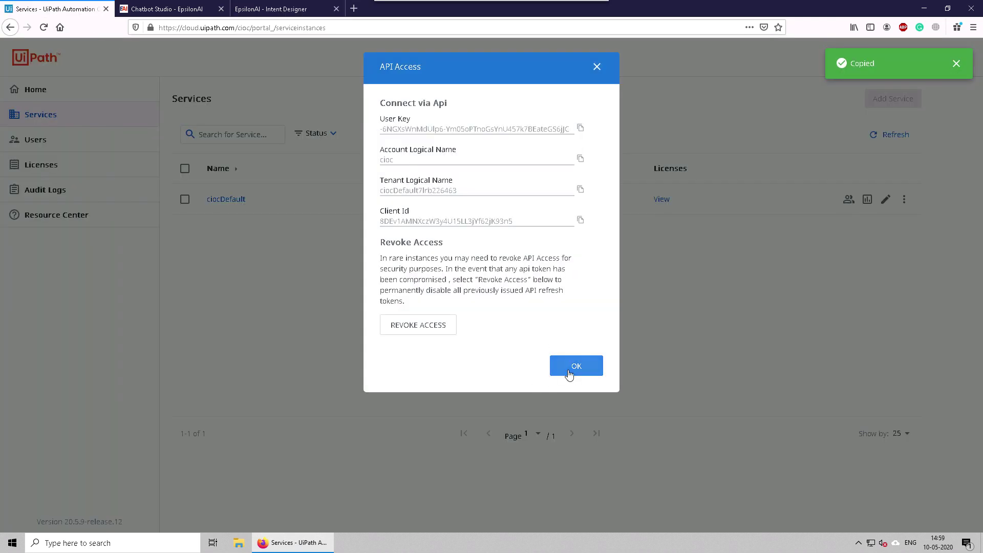
{"action": "left_click", "coordinate": [566, 373]}
Step: Open the ciocDefault Orchestrator dashboard and copy its full address
{"action": "left_click", "coordinate": [228, 205]}
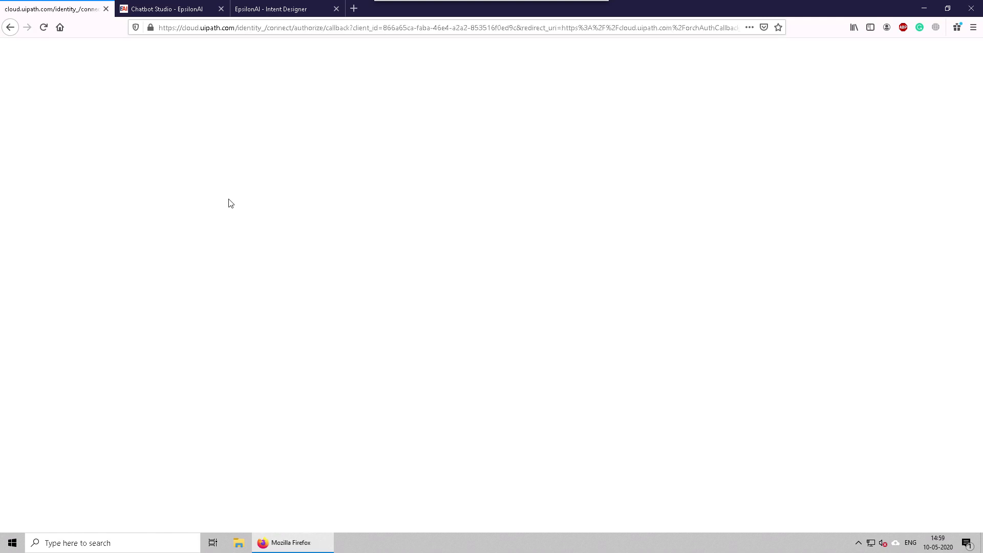
{"action": "left_click", "coordinate": [314, 27]}
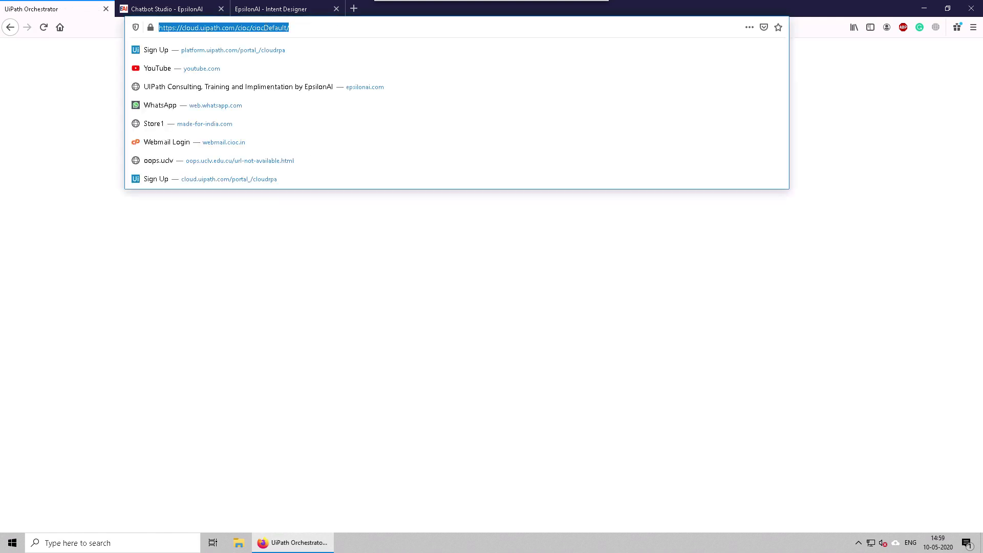
{"action": "right_click", "coordinate": [267, 30]}
{"action": "left_click", "coordinate": [290, 60]}
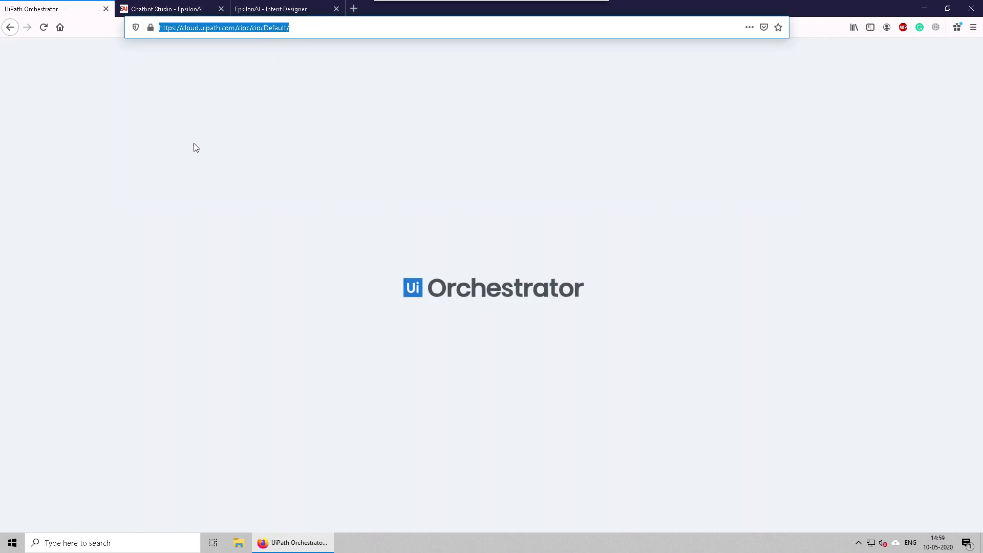
{"action": "left_click", "coordinate": [207, 129]}
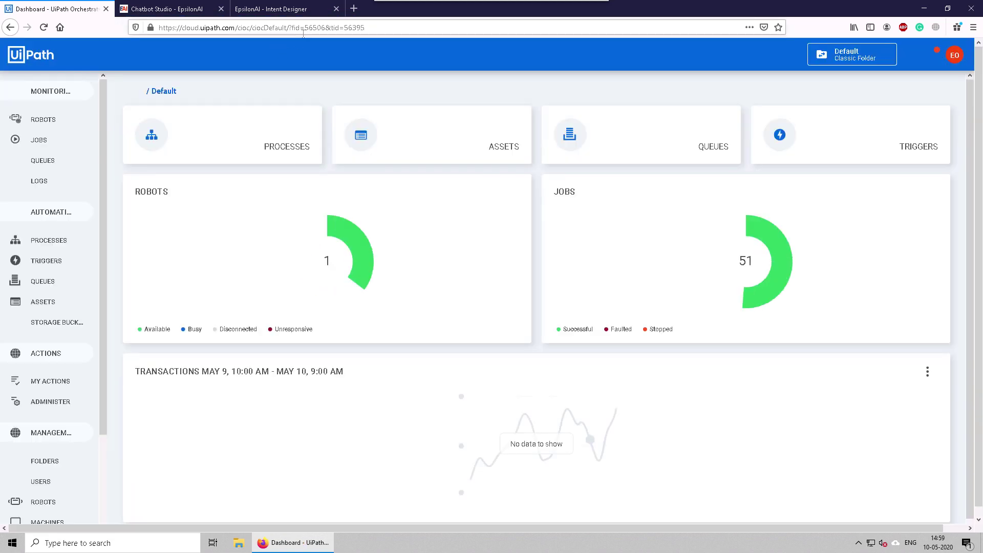
Step: Copy only the address portion up to 'ciocDefault/' for the credentials form
{"action": "left_click_drag", "start_coordinate": [290, 27], "coordinate": [152, 31]}
{"action": "left_click", "coordinate": [304, 27]}
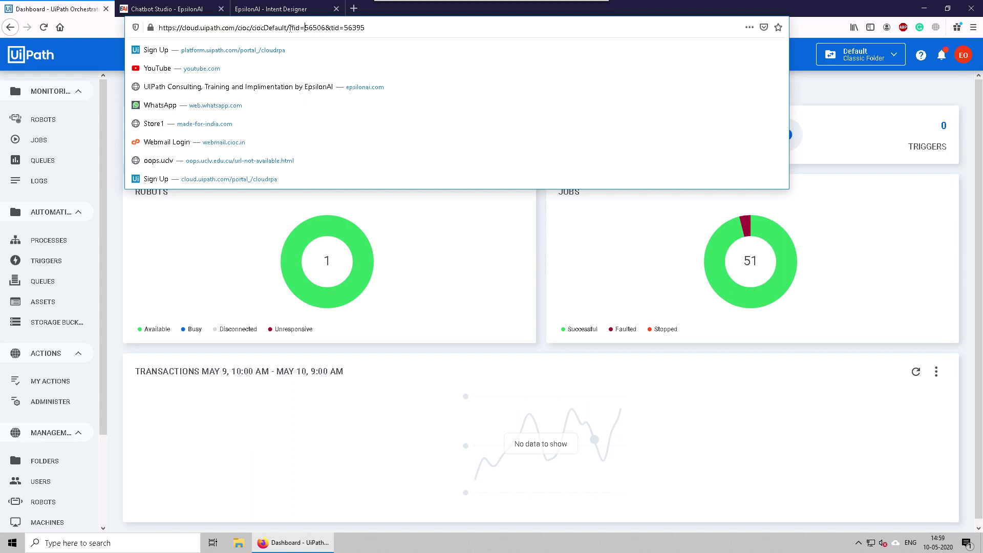
{"action": "left_click_drag", "start_coordinate": [289, 27], "coordinate": [366, 28]}
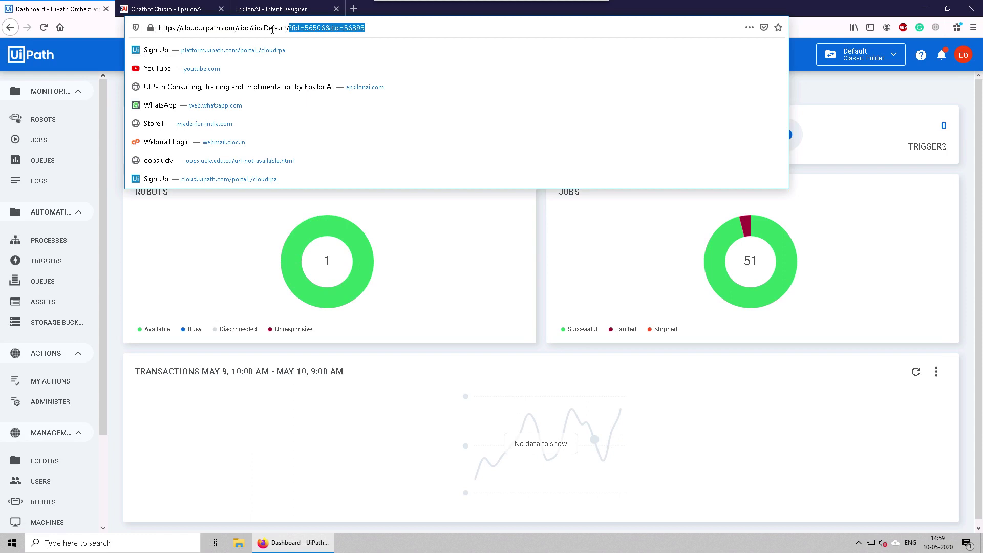
{"action": "left_click", "coordinate": [272, 28]}
{"action": "left_click_drag", "start_coordinate": [288, 27], "coordinate": [159, 28]}
{"action": "right_click", "coordinate": [176, 29]}
{"action": "left_click", "coordinate": [199, 59]}
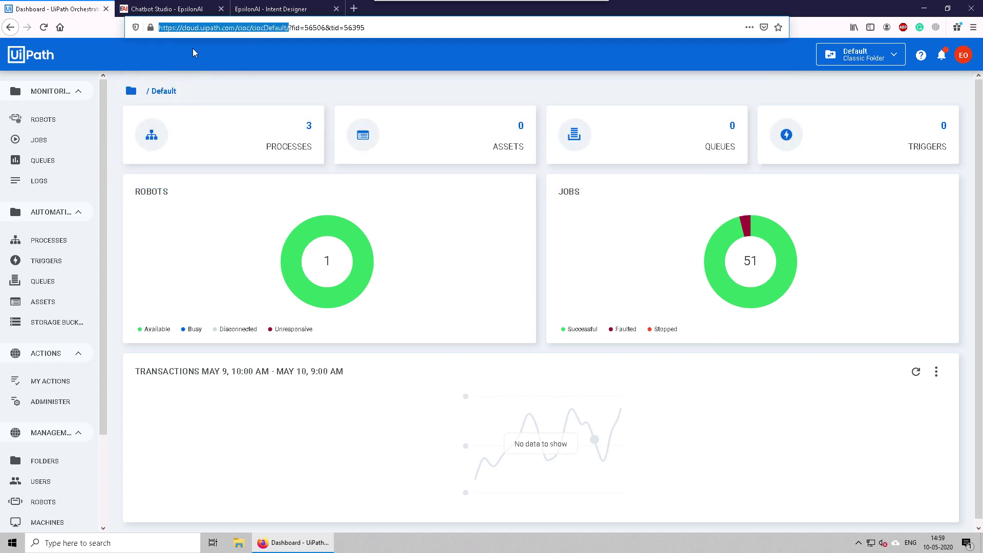
{"action": "left_click", "coordinate": [271, 8]}
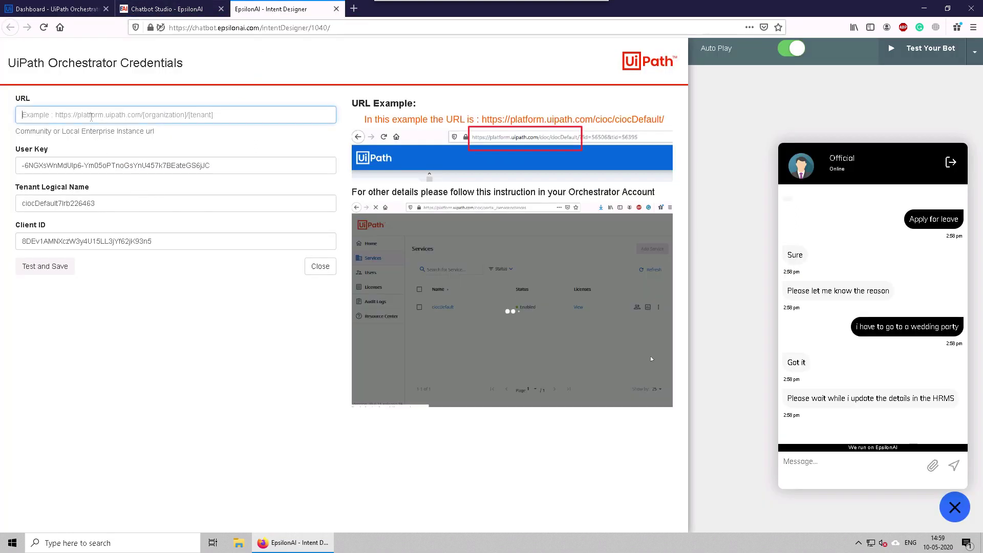
{"action": "right_click", "coordinate": [102, 116]}
{"action": "left_click", "coordinate": [115, 160]}
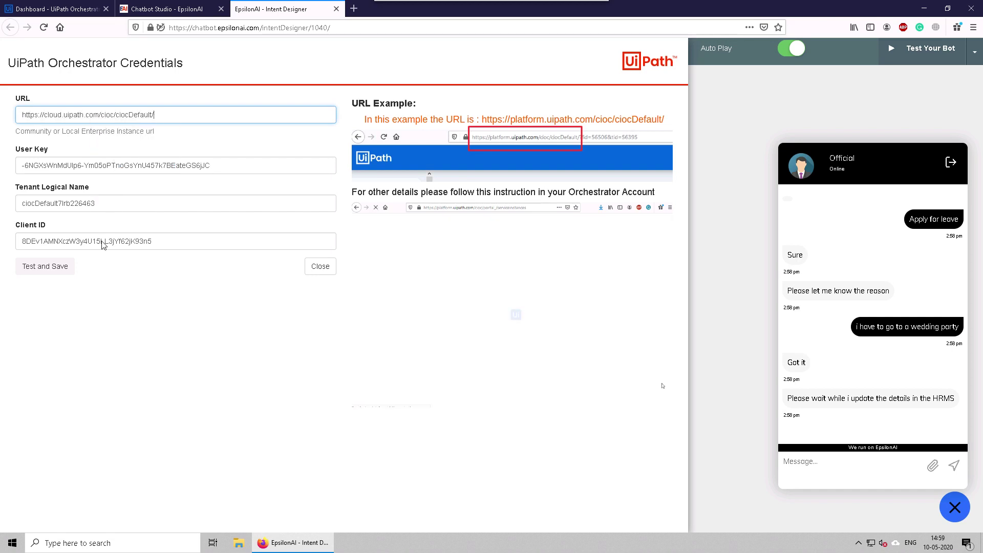
{"action": "left_click", "coordinate": [54, 272]}
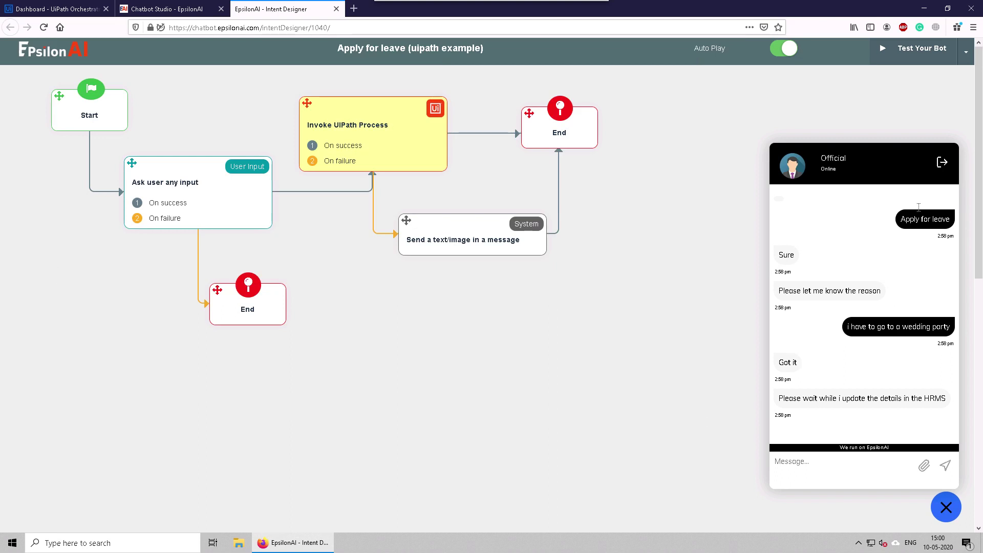
Step: Restart the test chat with Auto Play off and answer 'i am going on a trip'
{"action": "left_click", "coordinate": [942, 163]}
{"action": "left_click", "coordinate": [885, 432]}
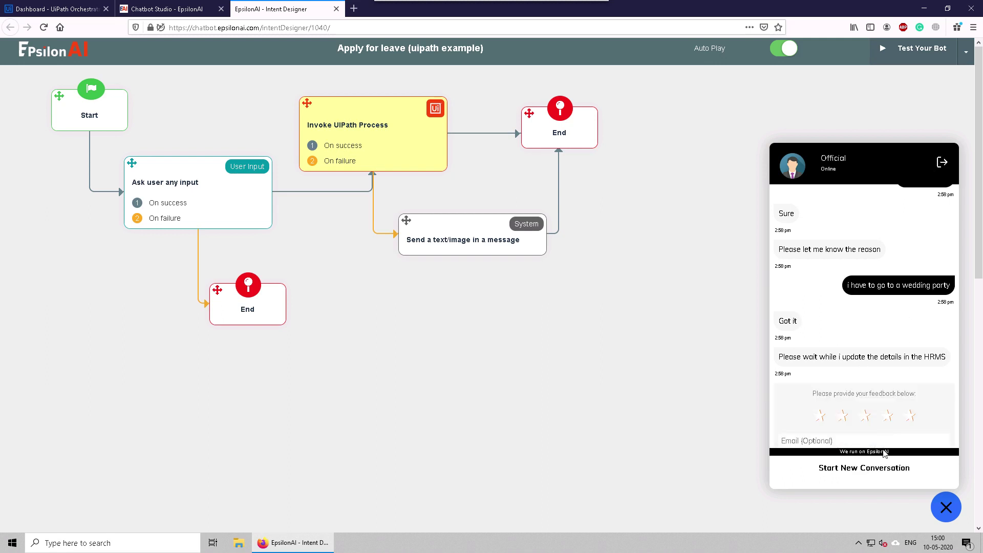
{"action": "left_click", "coordinate": [865, 469]}
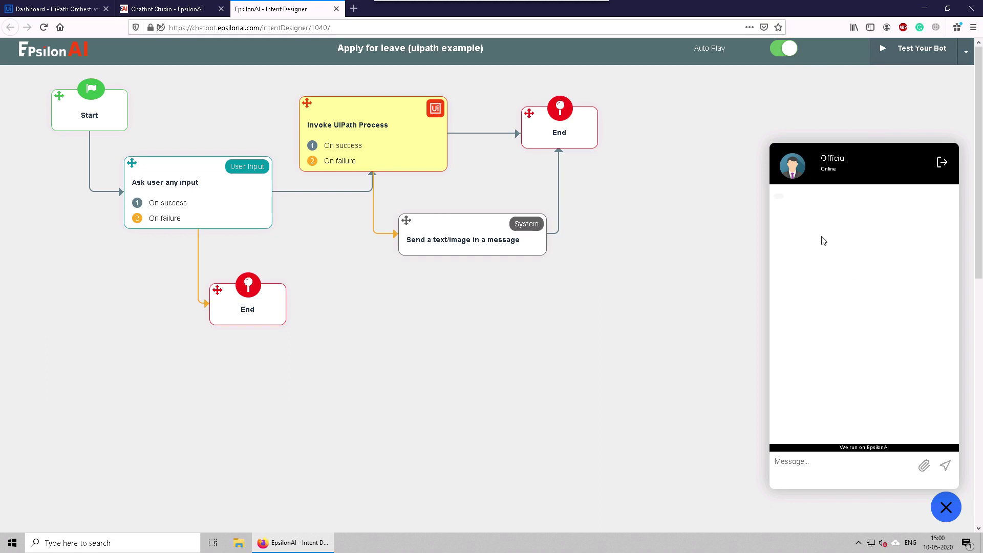
{"action": "left_click", "coordinate": [781, 51]}
{"action": "left_click", "coordinate": [905, 52]}
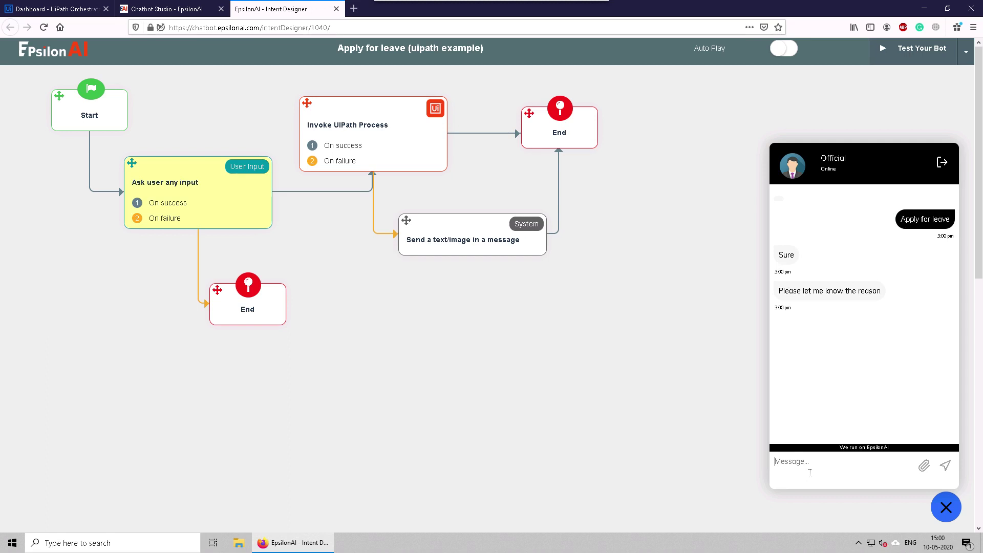
{"action": "type", "text": "i am going on a trip"}
{"action": "key", "text": "Return"}
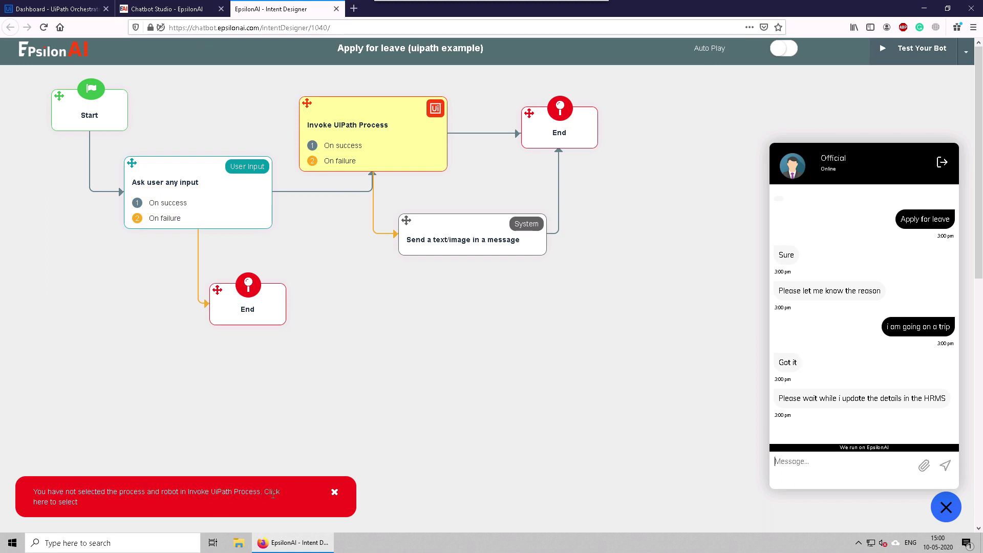
Step: Configure Invoke UiPath Process with CovidProcess and the available robot, then save
{"action": "left_click", "coordinate": [135, 497]}
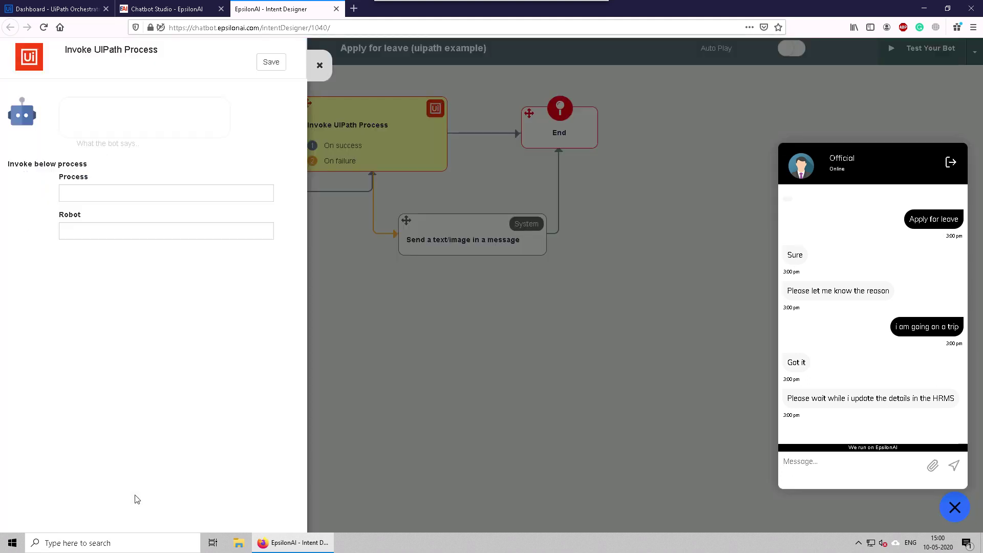
{"action": "left_click", "coordinate": [99, 198]}
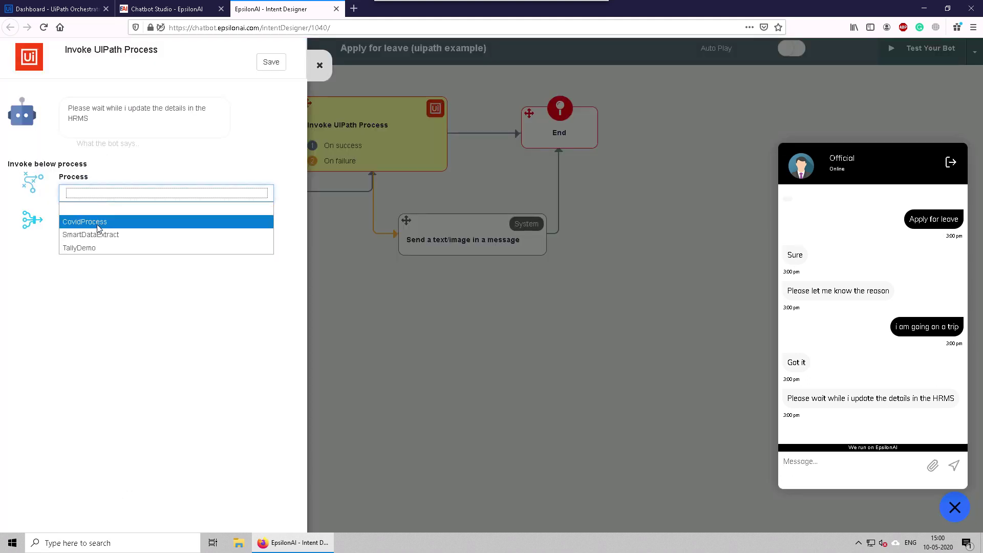
{"action": "left_click", "coordinate": [96, 225]}
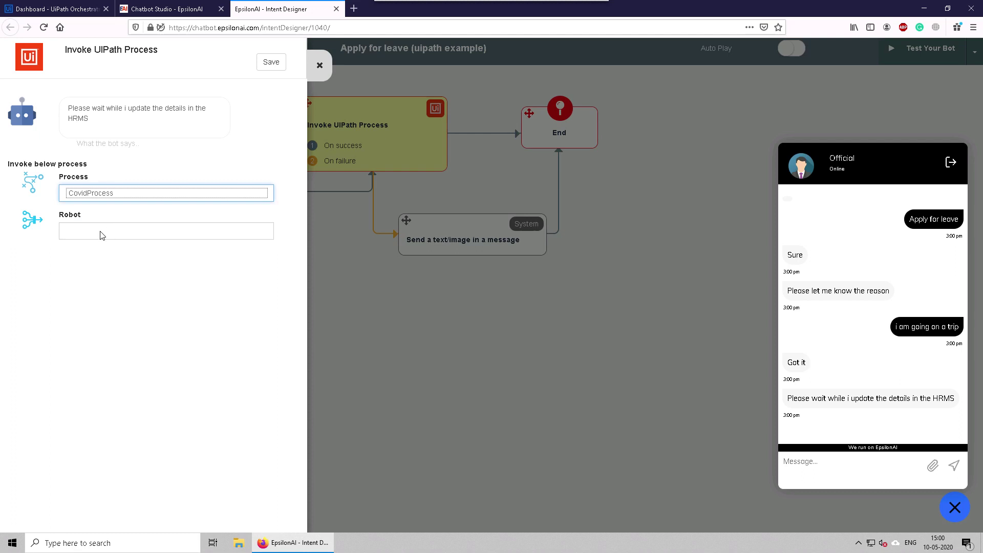
{"action": "left_click", "coordinate": [100, 233]}
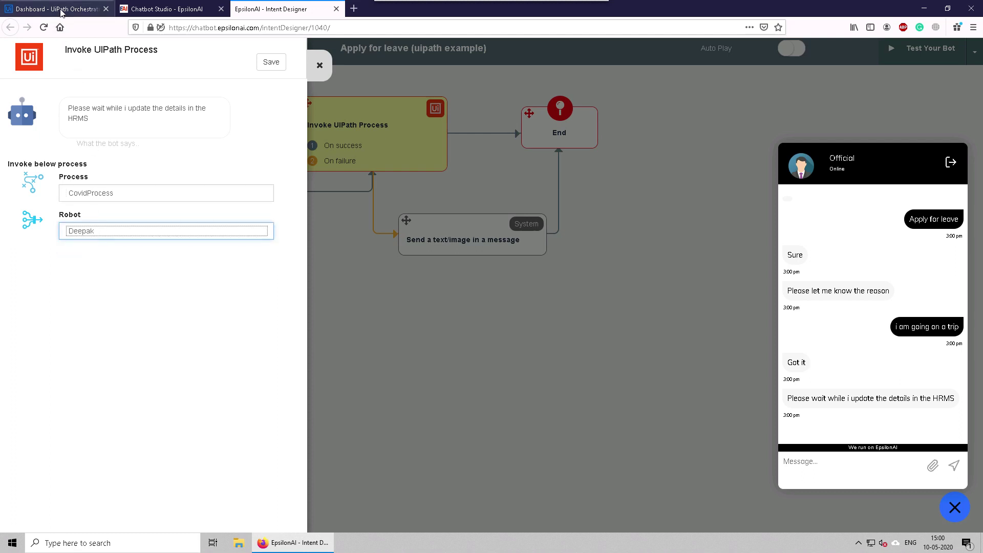
{"action": "left_click", "coordinate": [56, 9]}
{"action": "left_click", "coordinate": [44, 243]}
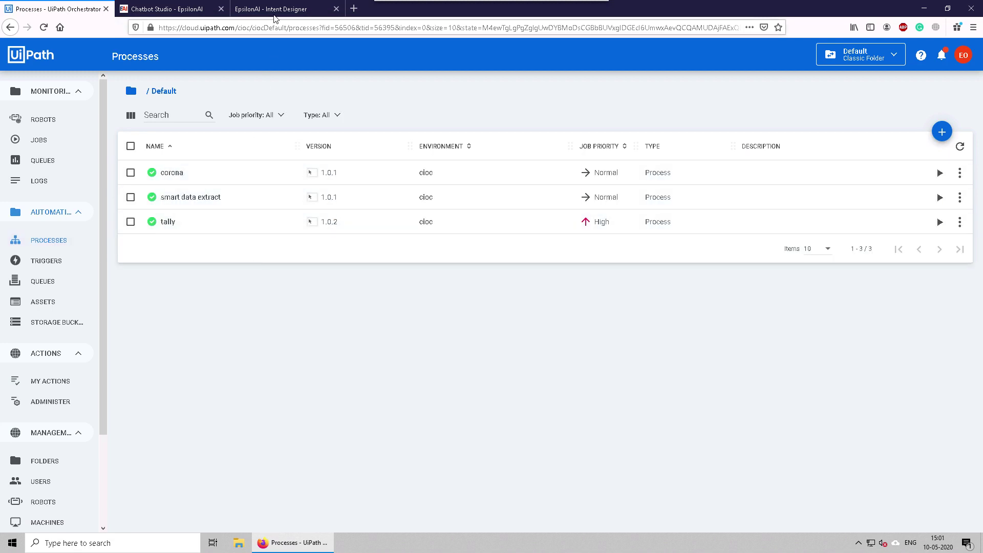
{"action": "left_click", "coordinate": [275, 14]}
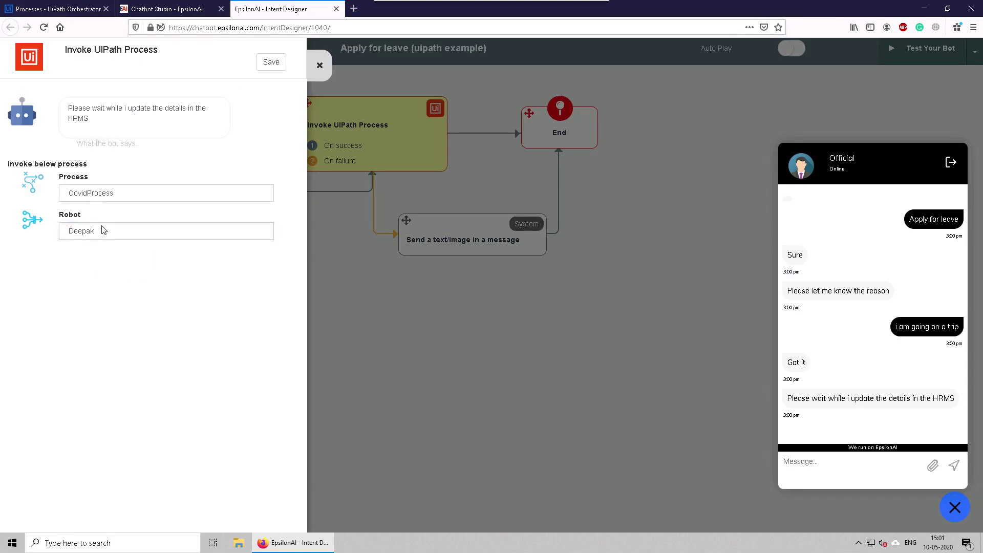
{"action": "left_click", "coordinate": [272, 63]}
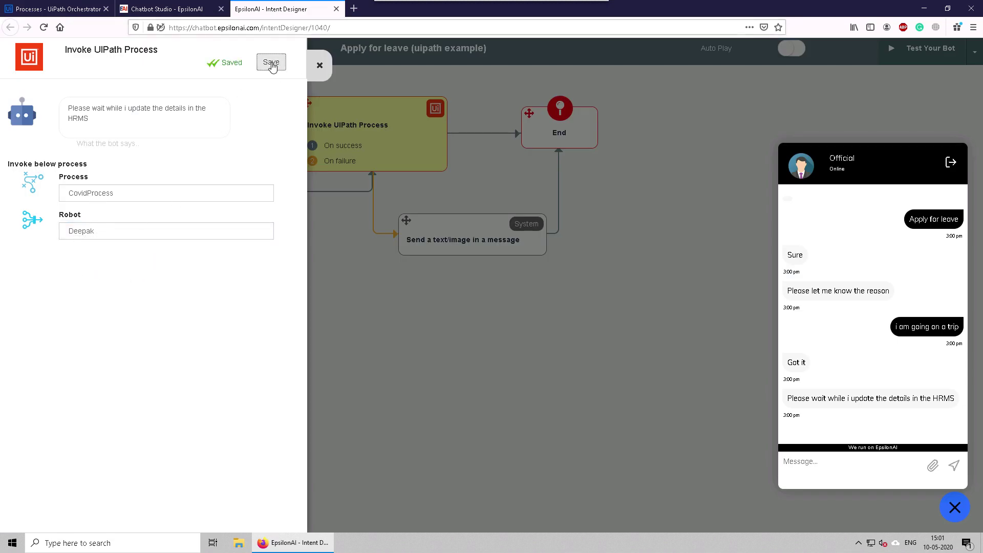
Step: Close the process settings panel and start a fresh bot test conversation
{"action": "left_click", "coordinate": [353, 339]}
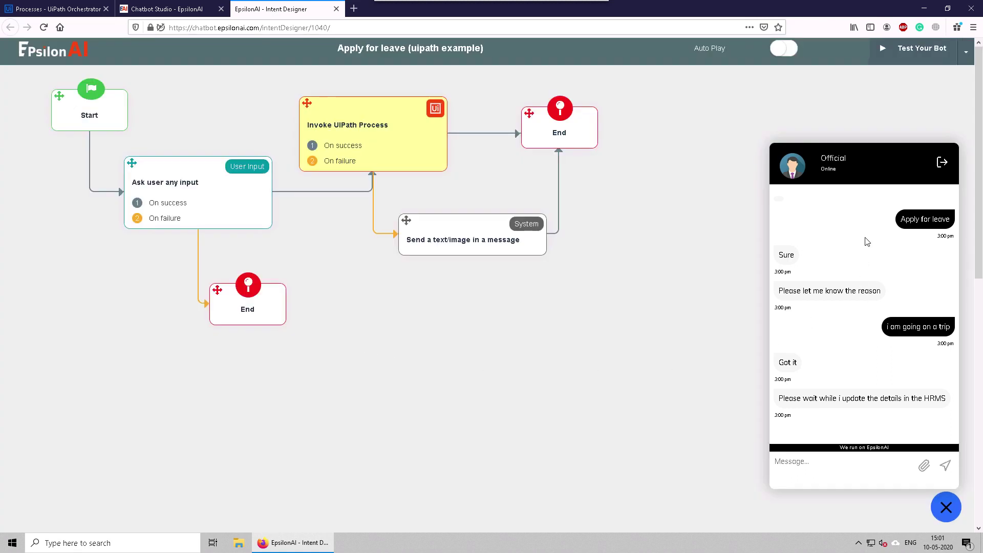
{"action": "left_click", "coordinate": [941, 162]}
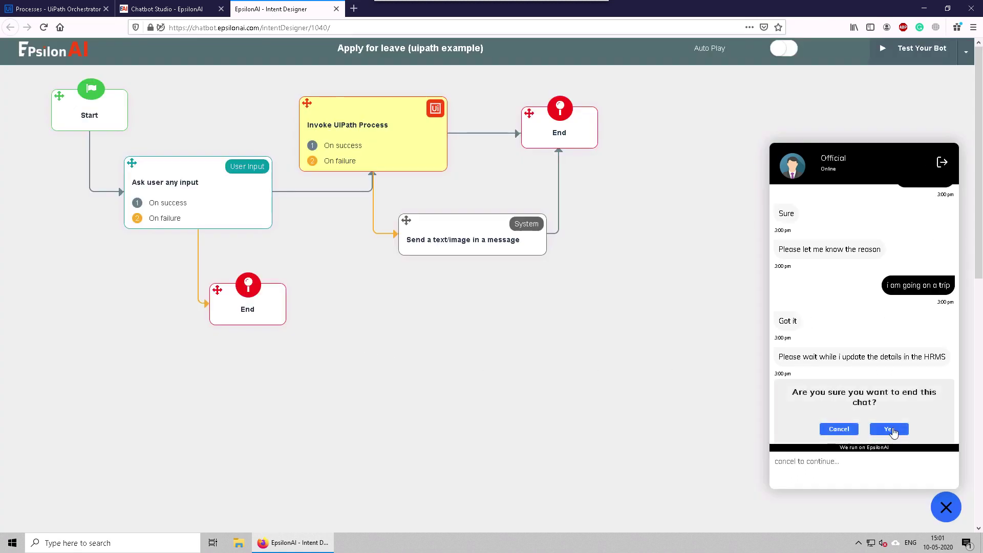
{"action": "left_click", "coordinate": [886, 429]}
{"action": "left_click", "coordinate": [863, 469]}
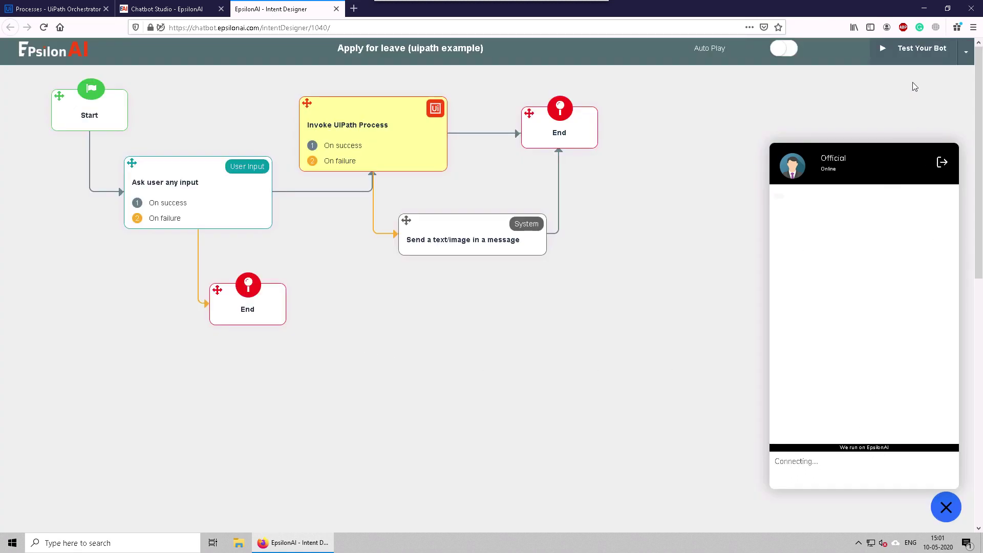
{"action": "left_click", "coordinate": [911, 54]}
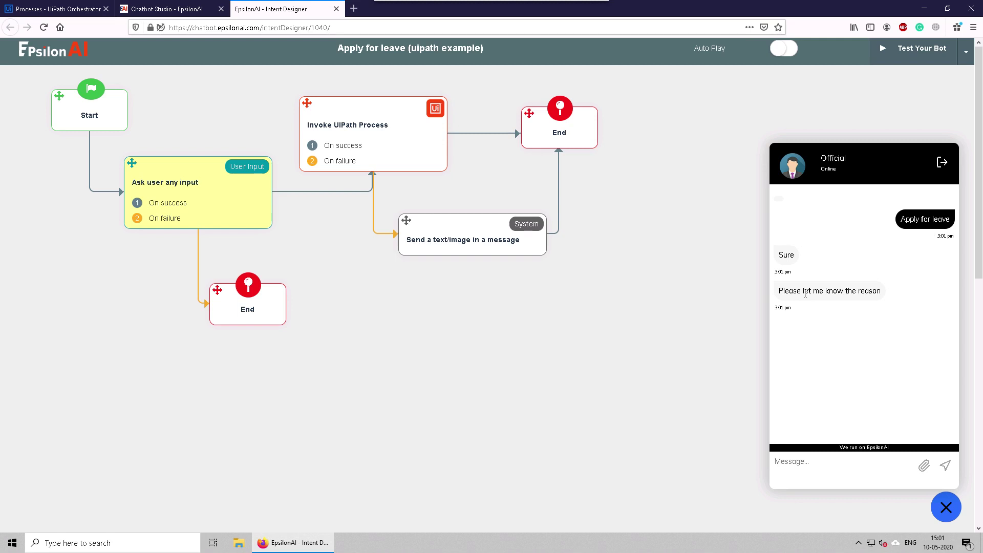
Step: Reply 'i am going on a vacation' and get 'message from uipath workflow' back
{"action": "left_click_drag", "start_coordinate": [789, 290], "coordinate": [869, 291]}
{"action": "left_click", "coordinate": [844, 373]}
{"action": "type", "text": "i a"}
{"action": "type", "text": "m going on a vacation"}
{"action": "left_click", "coordinate": [945, 465]}
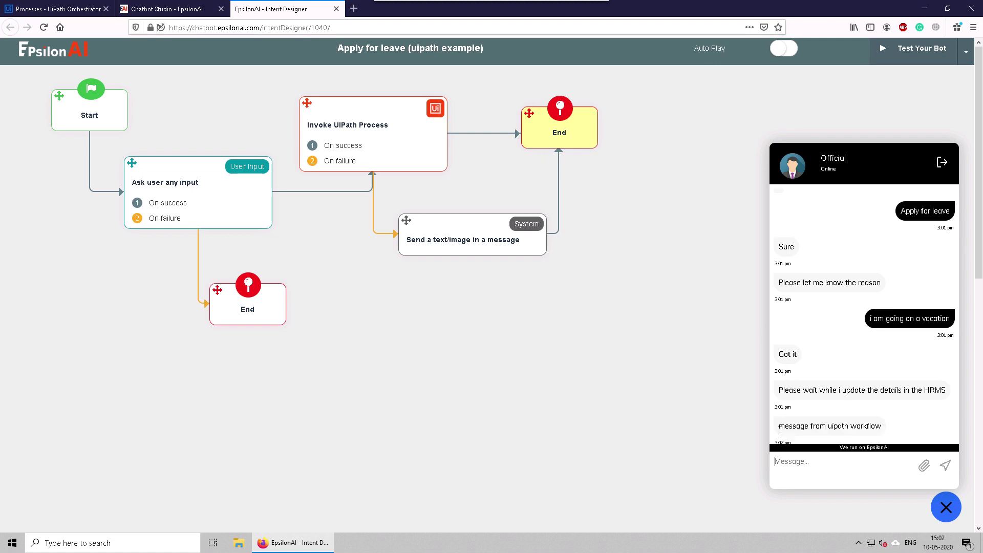
{"action": "left_click_drag", "start_coordinate": [783, 426], "coordinate": [876, 424]}
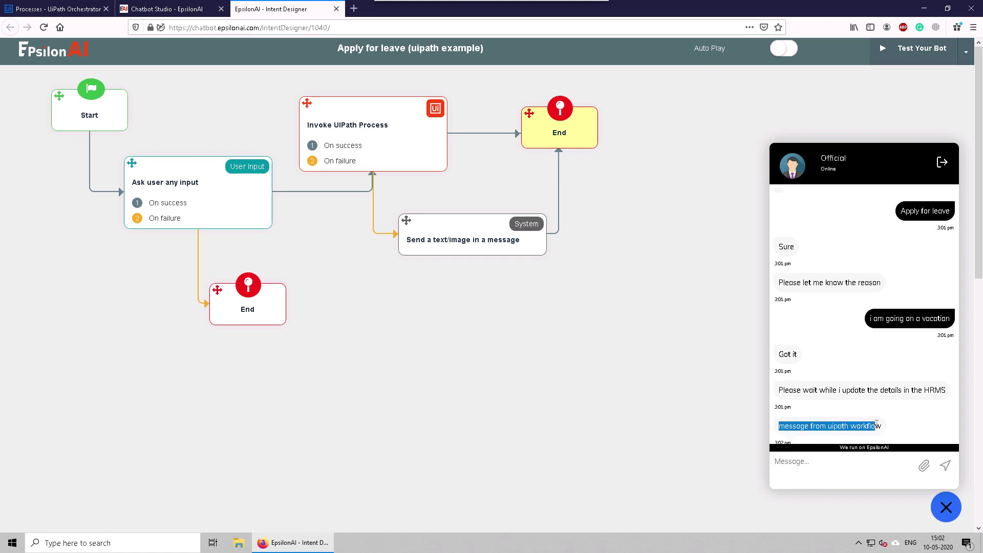
{"action": "left_click", "coordinate": [822, 430]}
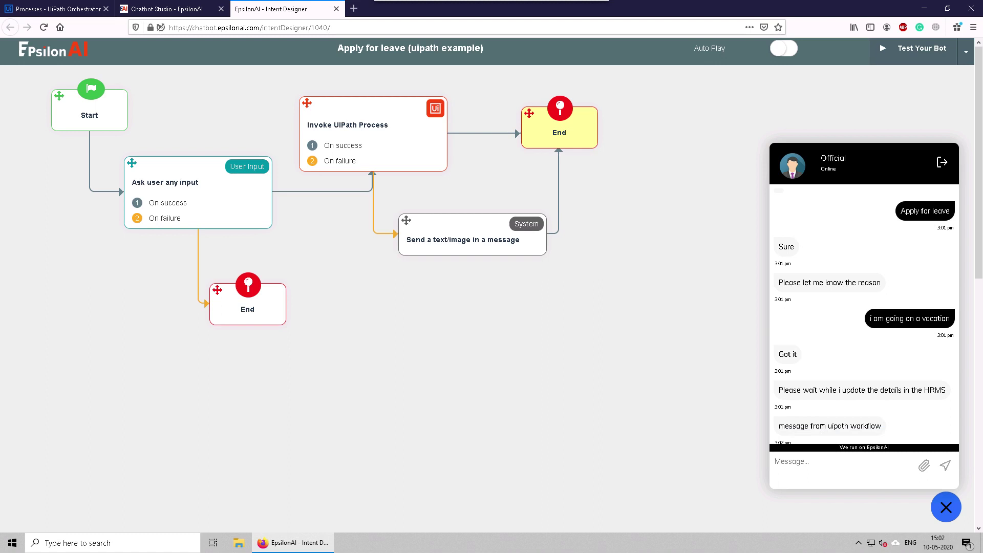
Step: Show the Orchestrator Jobs list and highlight the successful corona job's start time
{"action": "left_click", "coordinate": [76, 11]}
{"action": "left_click", "coordinate": [41, 139]}
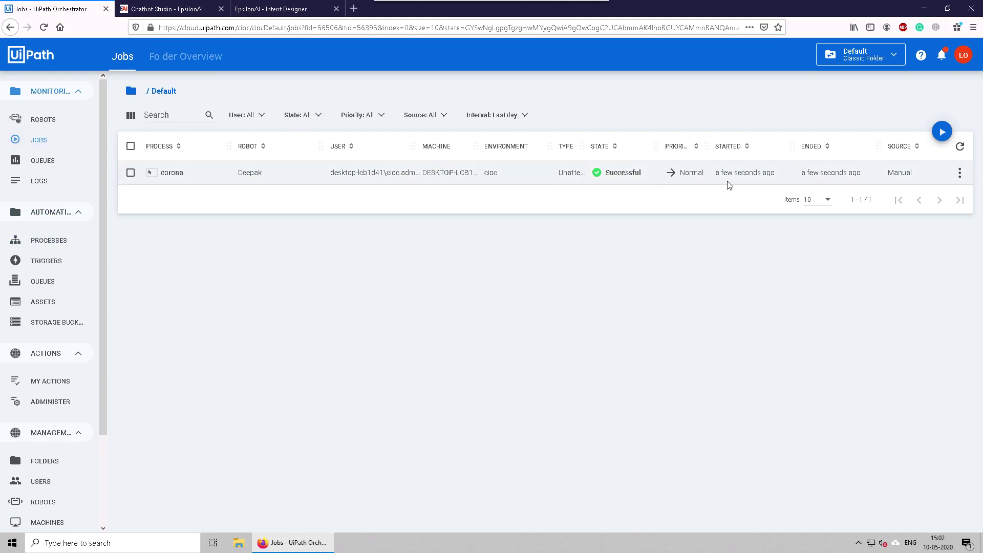
{"action": "left_click_drag", "start_coordinate": [716, 176], "coordinate": [773, 175]}
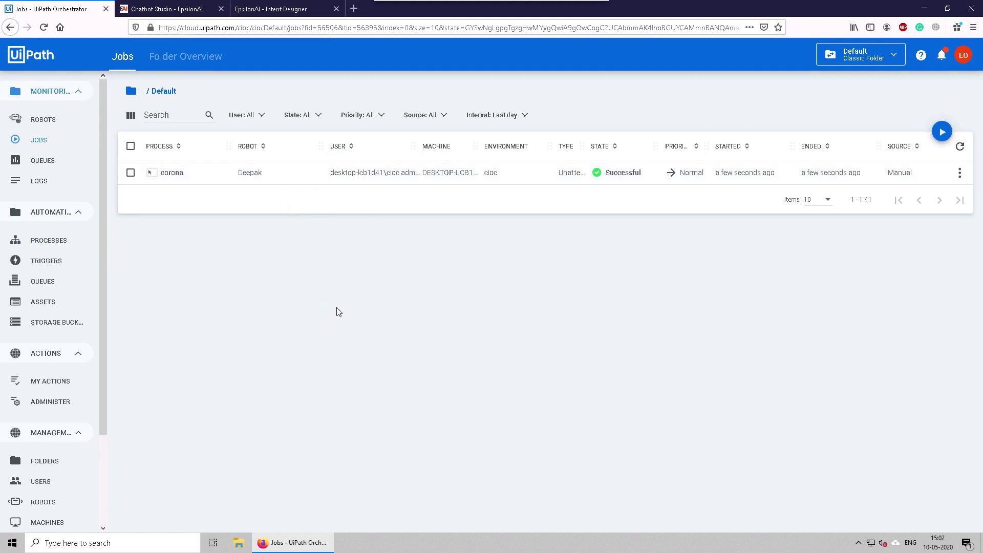
Step: Launch UiPath Studio from the Start menu and create a blank process project named chatbot_demo
{"action": "left_click", "coordinate": [12, 542]}
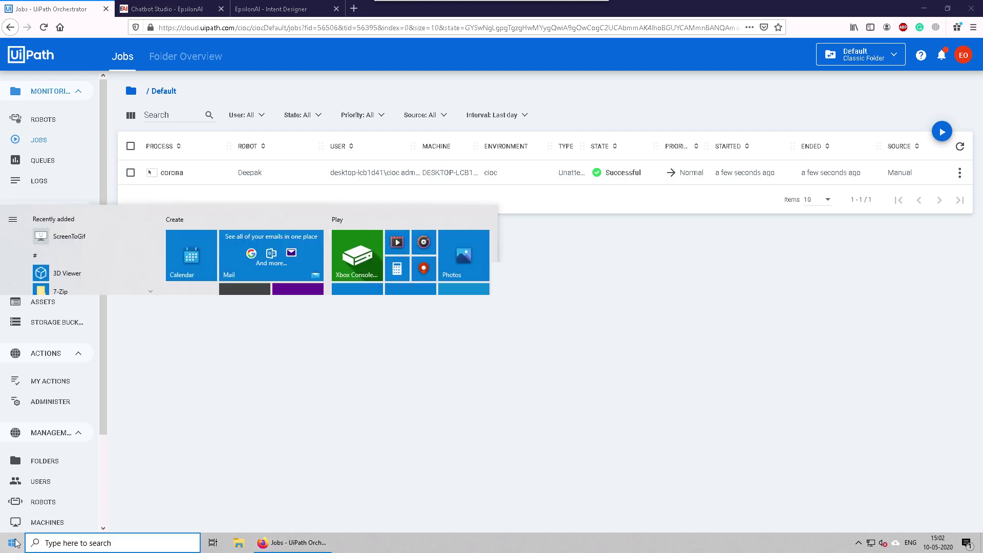
{"action": "type", "text": "ui"}
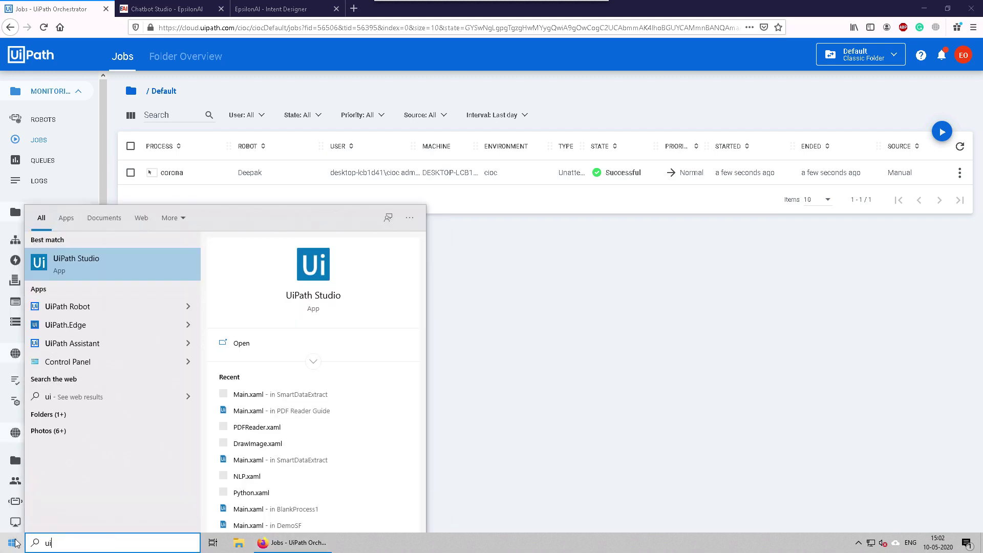
{"action": "type", "text": "path studio"}
{"action": "key", "text": "Return"}
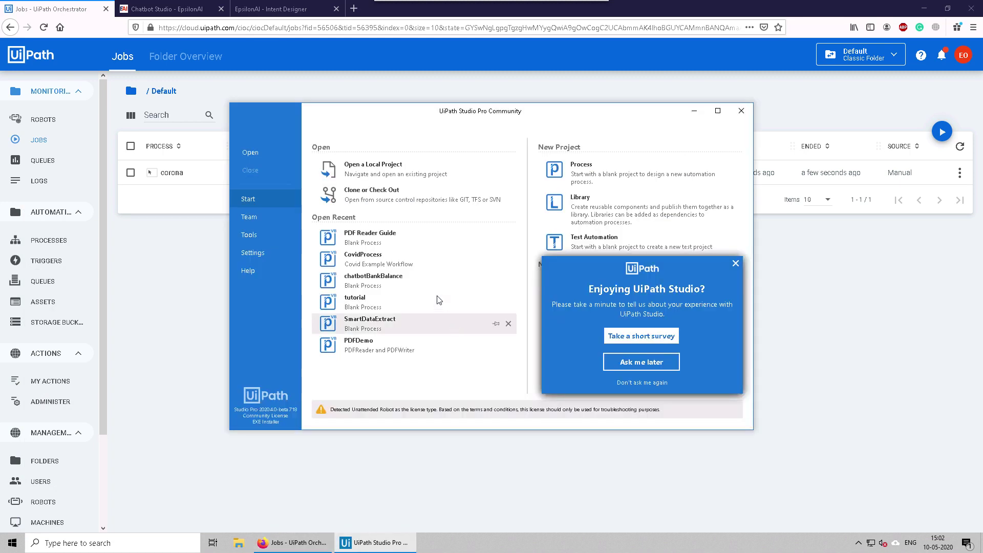
{"action": "left_click", "coordinate": [575, 176]}
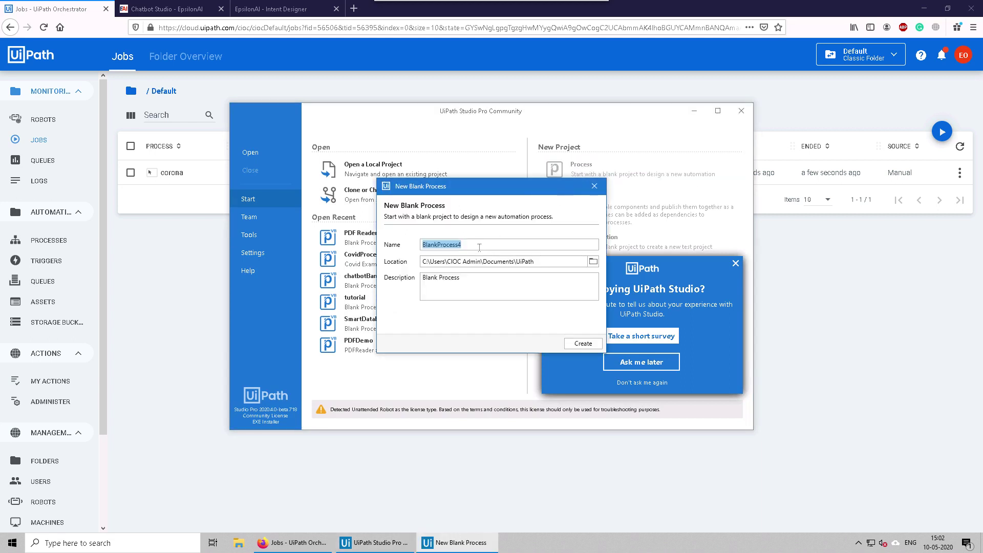
{"action": "type", "text": "chatbot_demo"}
{"action": "left_click", "coordinate": [573, 342]}
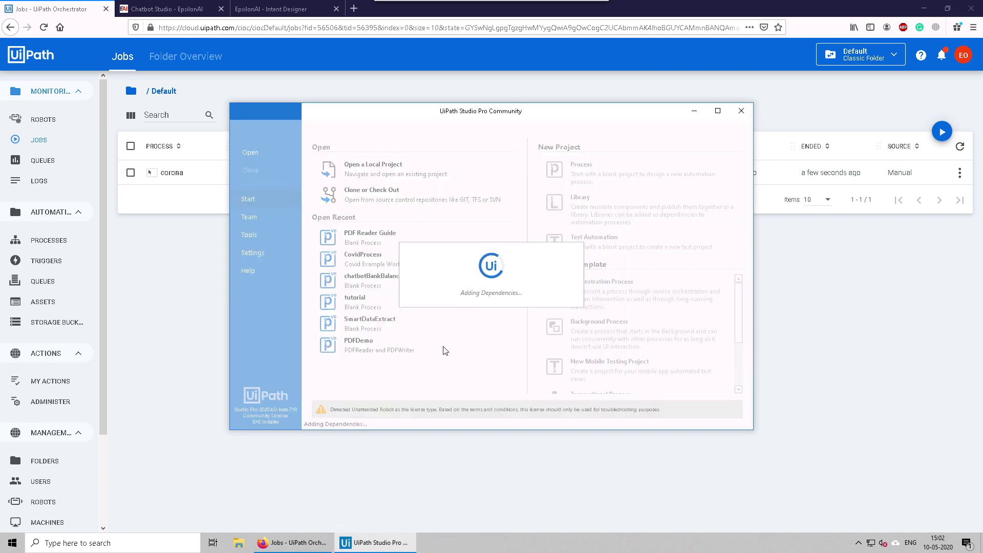
Step: Install EpsilonAI.ChatBot.Activities 1.0.7429.27945 from nuget.org and save the package changes
{"action": "double_click", "coordinate": [413, 111]}
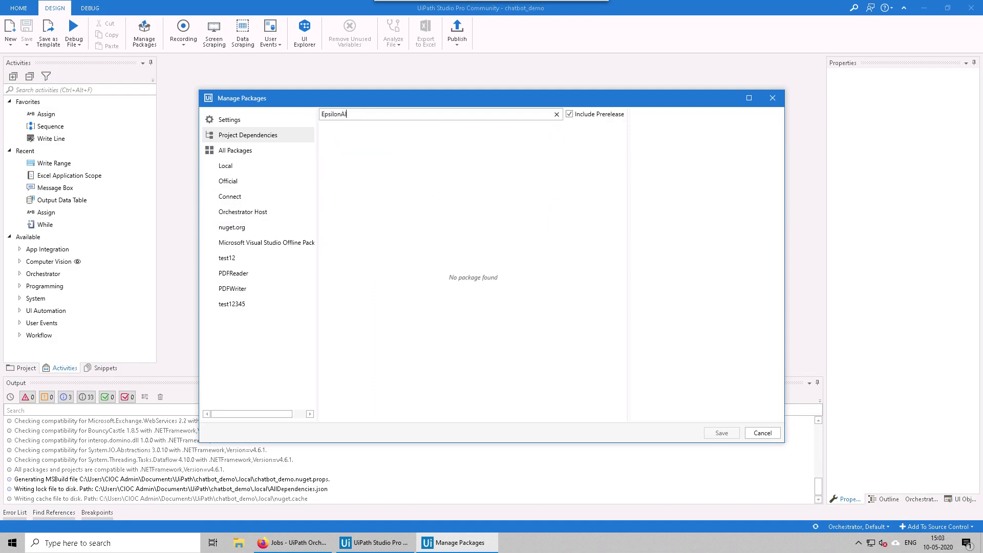
{"action": "left_click", "coordinate": [263, 227]}
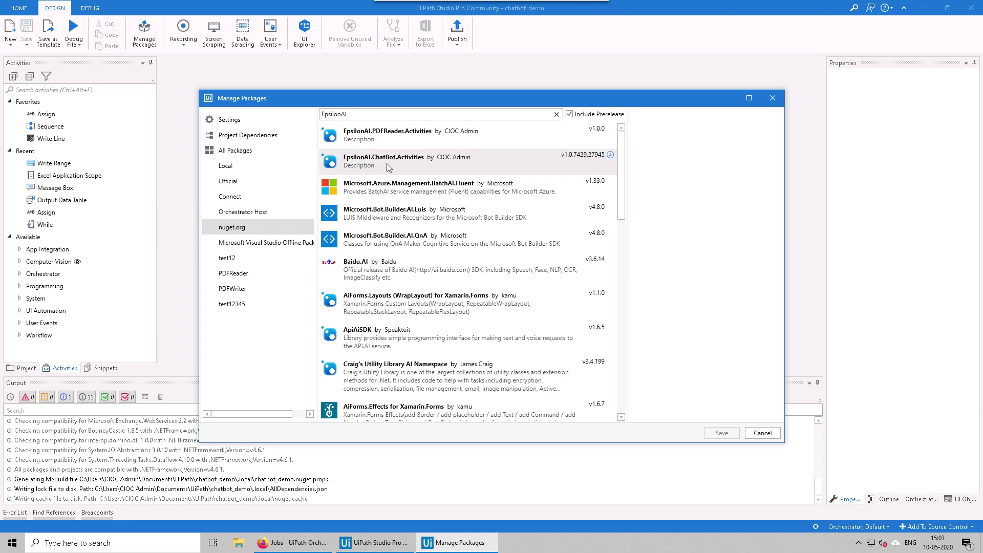
{"action": "left_click", "coordinate": [386, 164]}
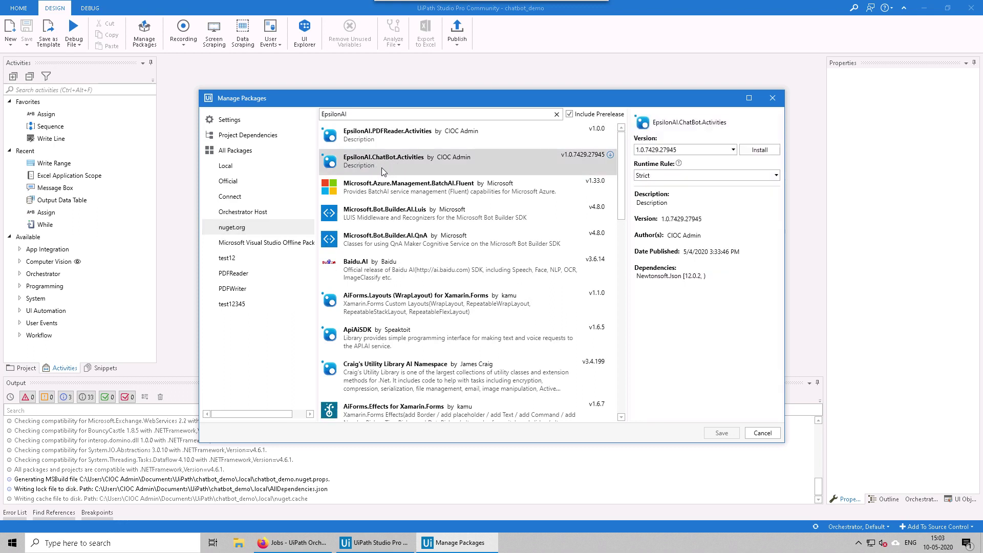
{"action": "left_click", "coordinate": [748, 149]}
{"action": "left_click", "coordinate": [721, 433]}
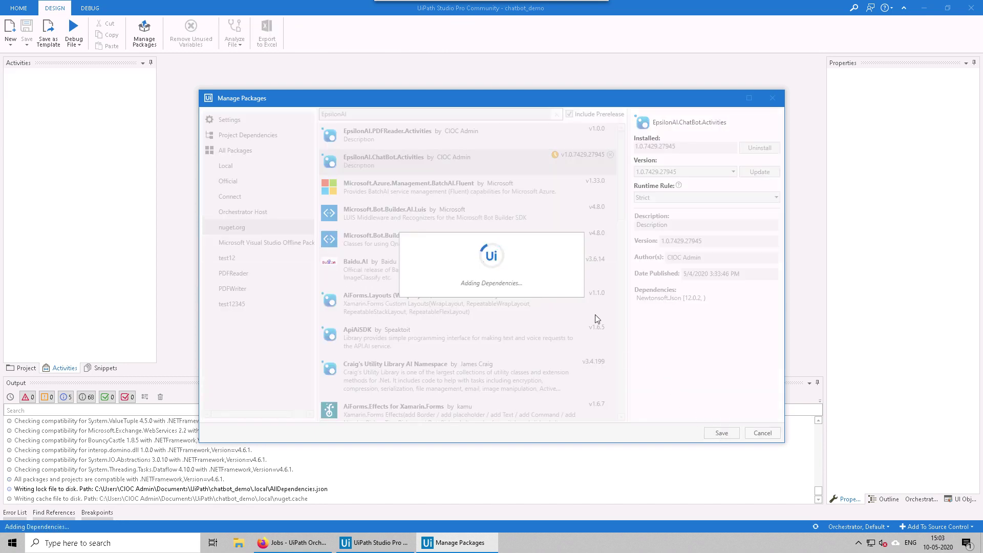
{"action": "scroll", "coordinate": [109, 231], "scroll_direction": "down", "scroll_amount": 1}
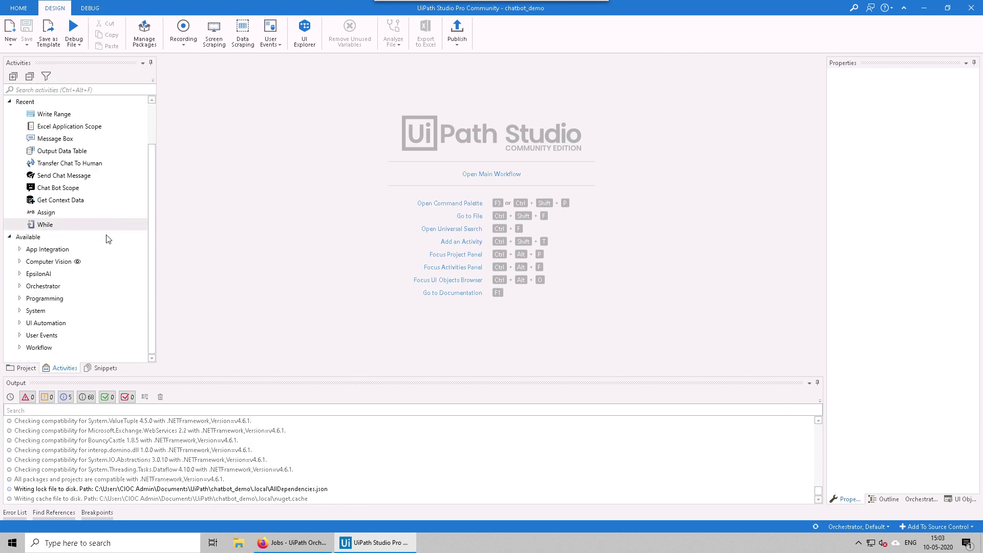
Step: Open Main and drop a Chat Bot Scope from EpsilonAI > ChatBot into the workflow
{"action": "left_click", "coordinate": [19, 274]}
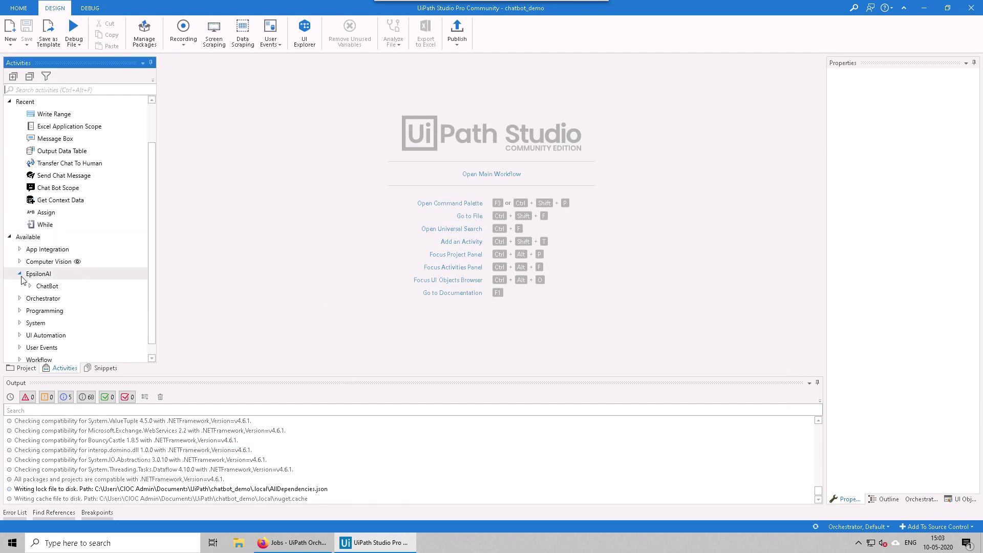
{"action": "left_click", "coordinate": [30, 286]}
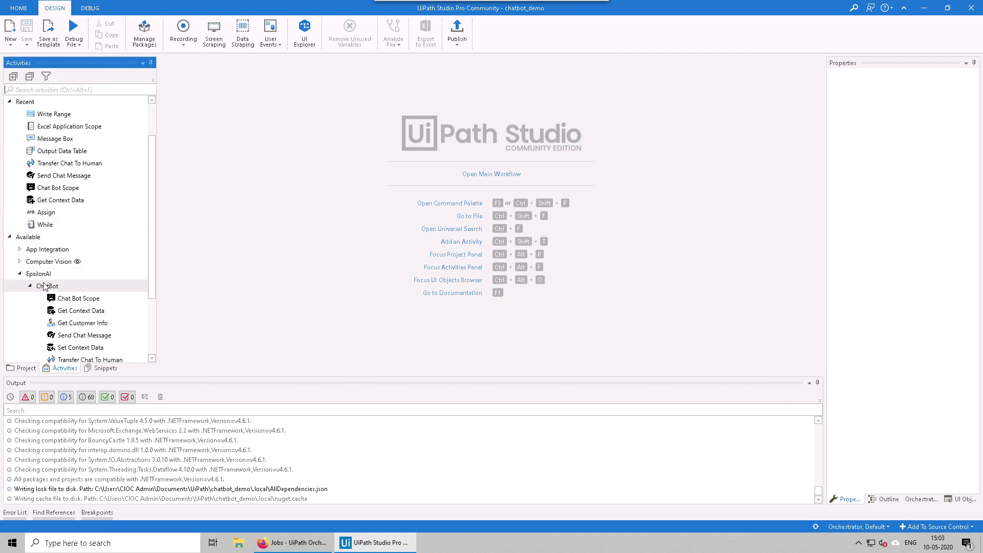
{"action": "scroll", "coordinate": [82, 290], "scroll_direction": "down", "scroll_amount": 2}
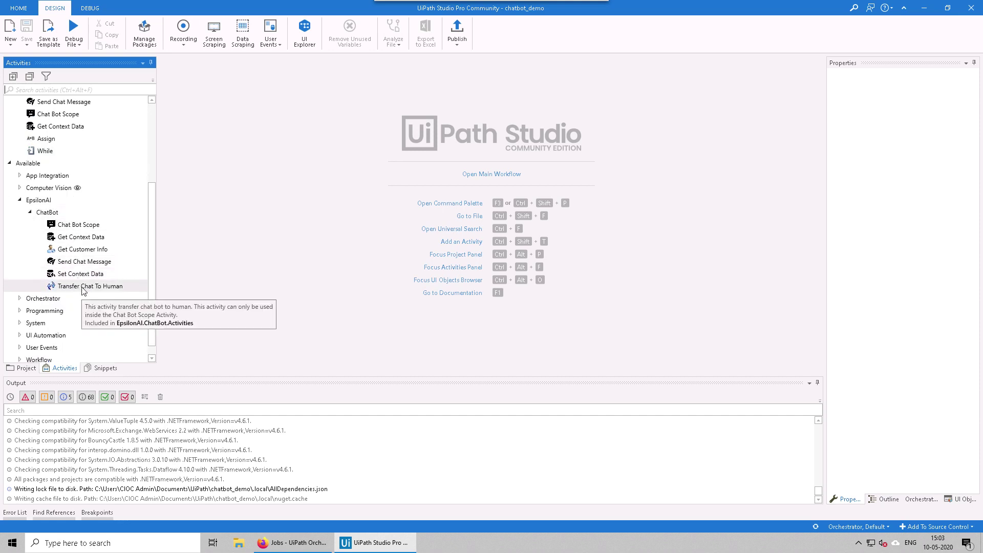
{"action": "left_click", "coordinate": [490, 174]}
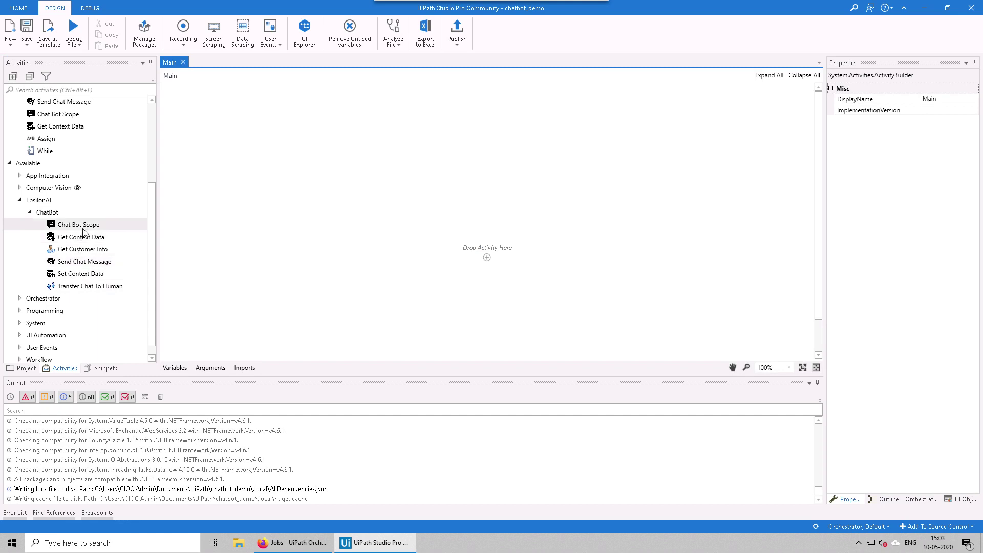
{"action": "left_click_drag", "start_coordinate": [76, 224], "coordinate": [497, 256]}
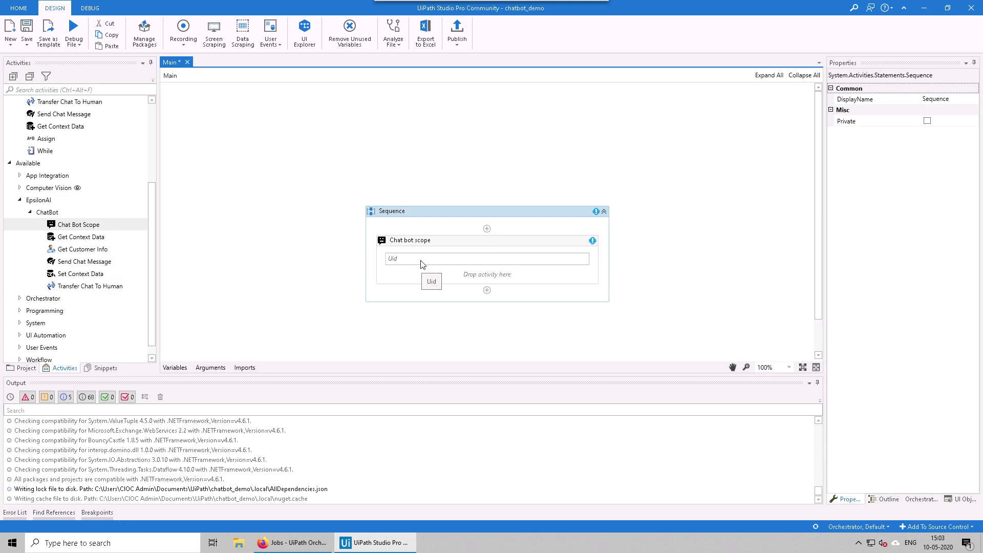
{"action": "left_click", "coordinate": [402, 254]}
{"action": "left_click", "coordinate": [288, 256]}
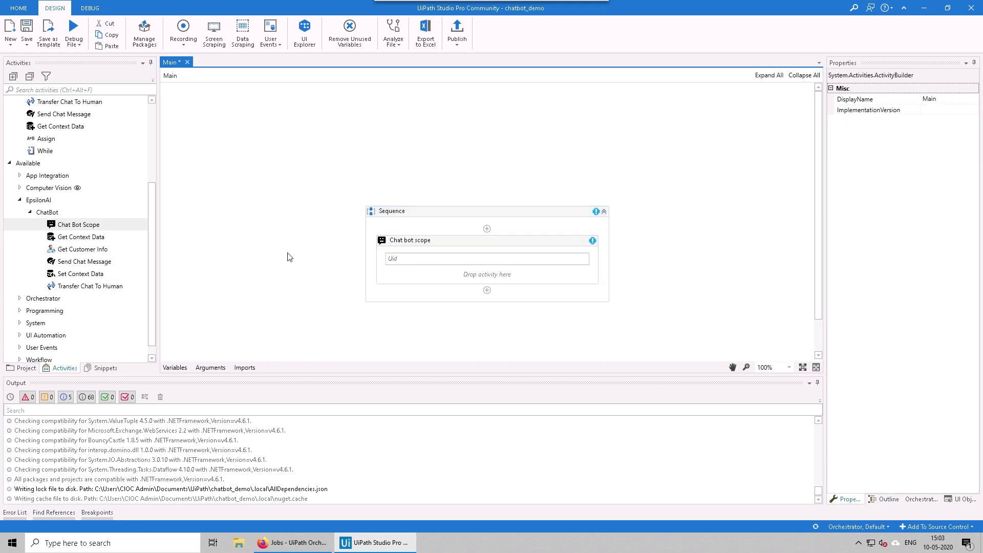
Step: Create a new In String argument named requestID in the Arguments panel
{"action": "left_click", "coordinate": [175, 369]}
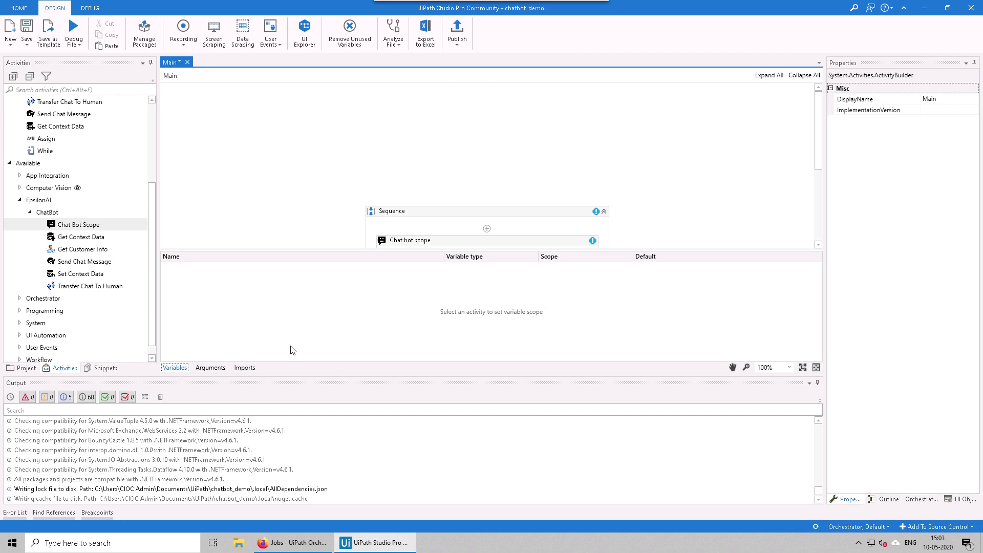
{"action": "left_click", "coordinate": [210, 368]}
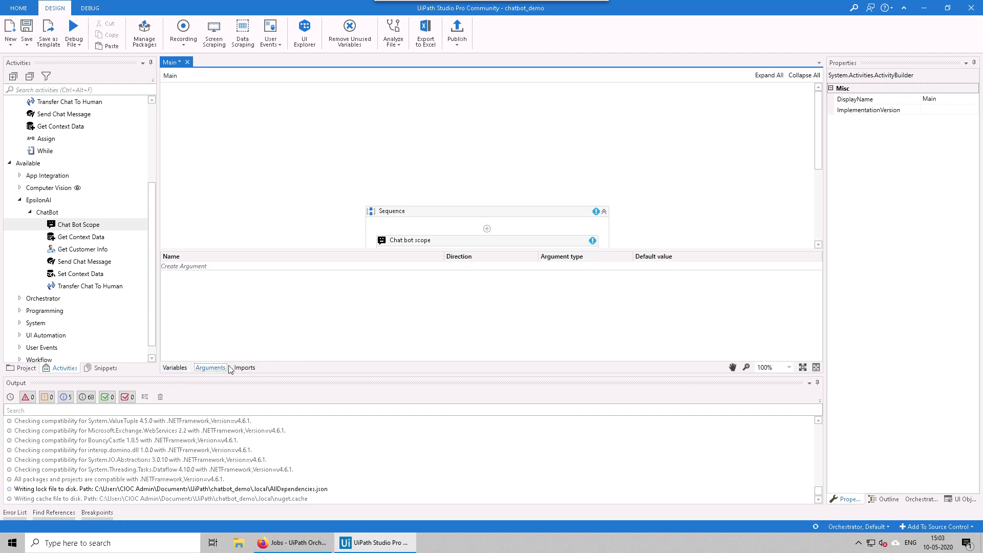
{"action": "left_click", "coordinate": [204, 267]}
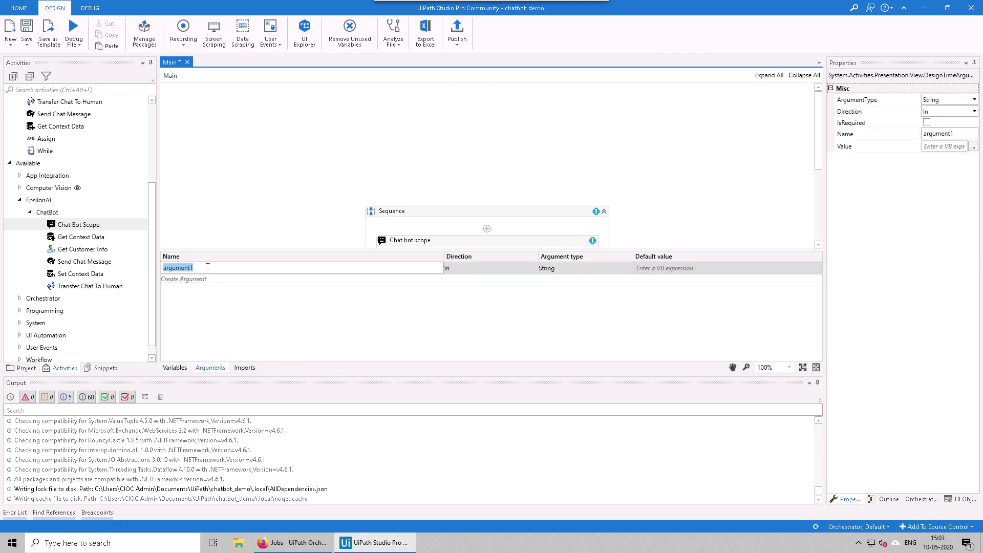
{"action": "type", "text": "requestID"}
{"action": "left_click", "coordinate": [292, 324]}
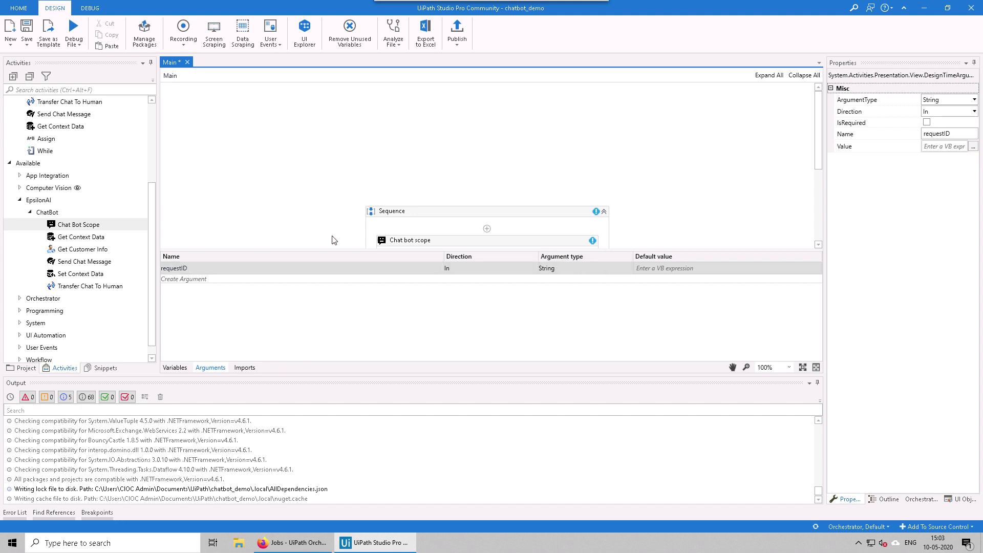
Step: Set the Chat bot scope's Uid to requestID
{"action": "scroll", "coordinate": [333, 175], "scroll_direction": "down", "scroll_amount": 3}
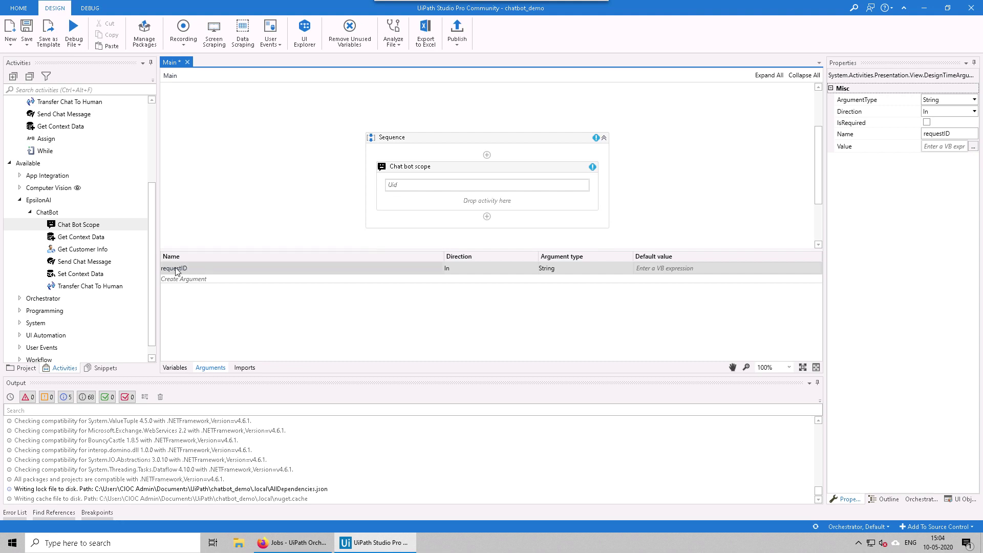
{"action": "left_click", "coordinate": [420, 185]}
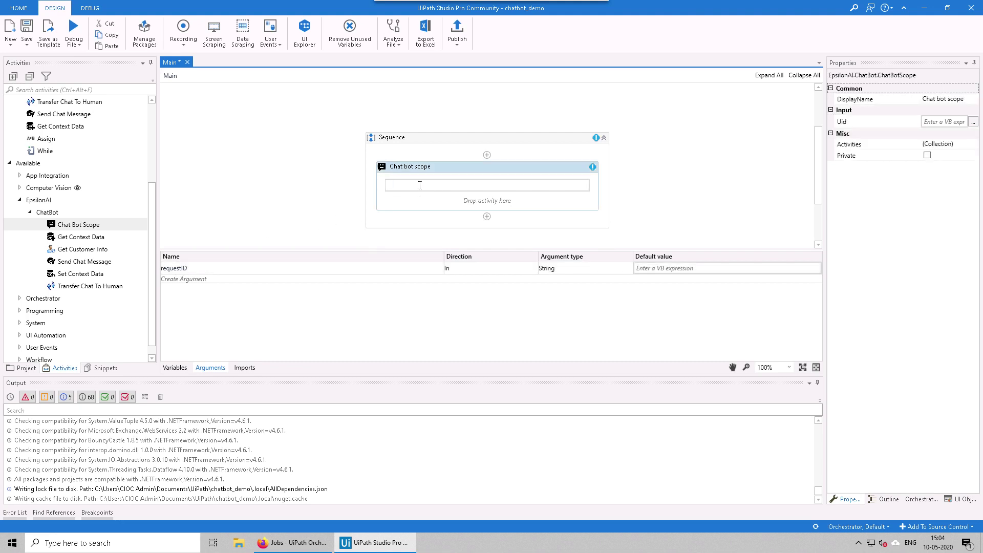
{"action": "type", "text": "requestID"}
{"action": "left_click", "coordinate": [257, 210]}
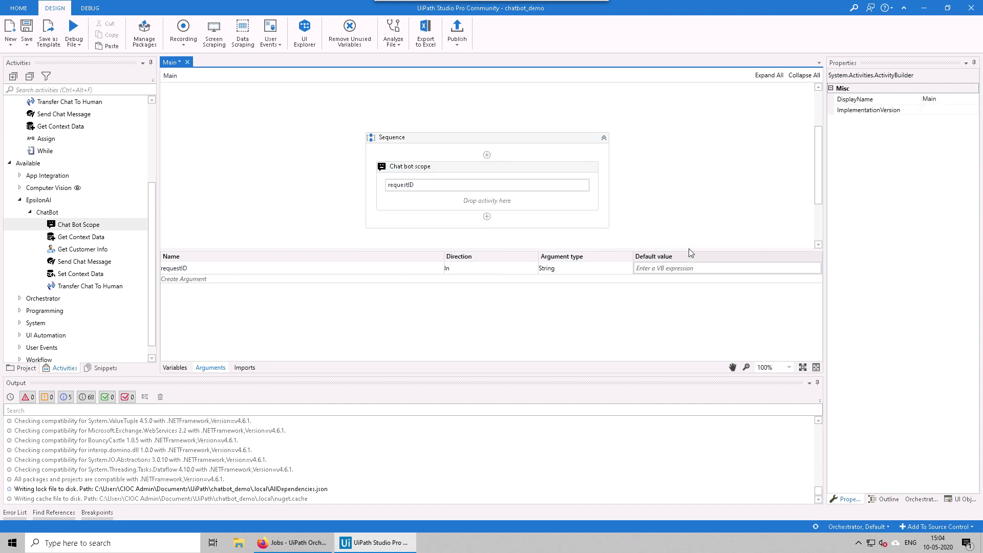
Step: Place a Send Chat Message in the Chat bot scope with message 'A message from uipath robot'
{"action": "left_click_drag", "start_coordinate": [688, 248], "coordinate": [689, 280]}
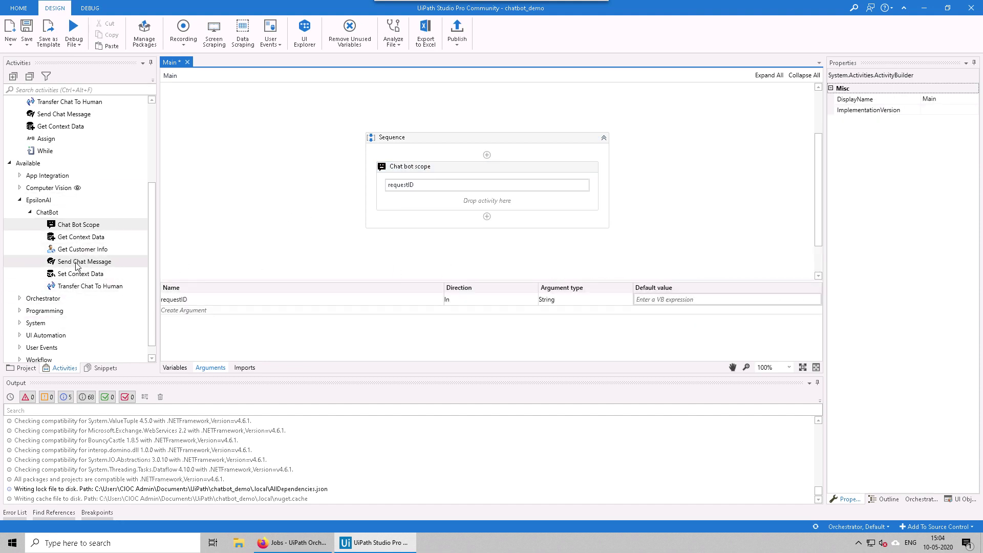
{"action": "left_click_drag", "start_coordinate": [77, 264], "coordinate": [483, 211]}
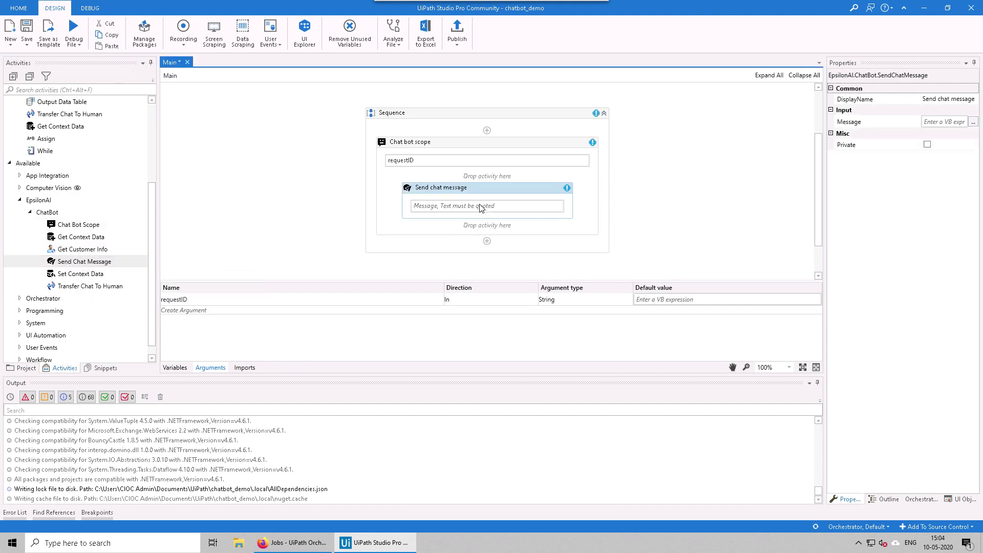
{"action": "left_click", "coordinate": [460, 206]}
{"action": "type", "text": "message from uipath robot"}
{"action": "left_click", "coordinate": [241, 191]}
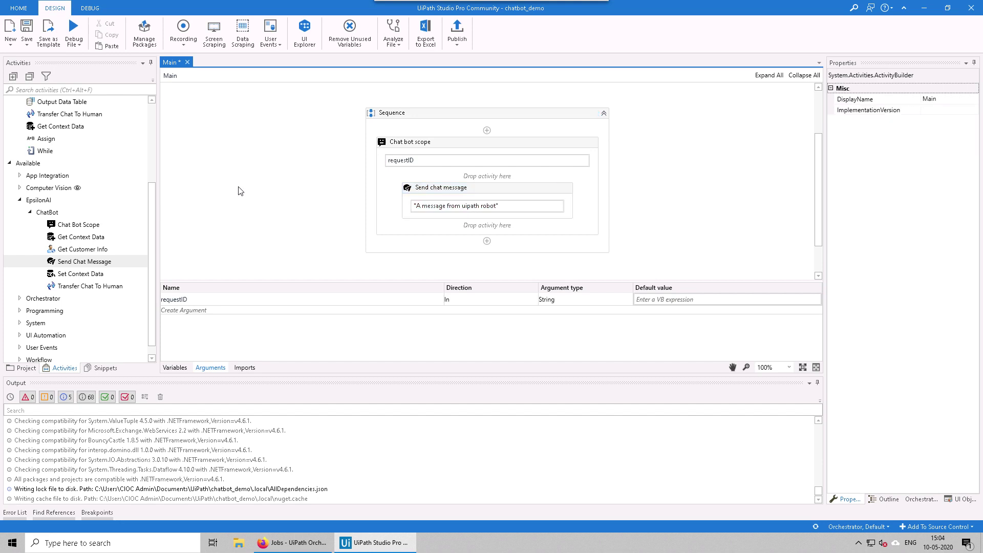
{"action": "left_click", "coordinate": [479, 189]}
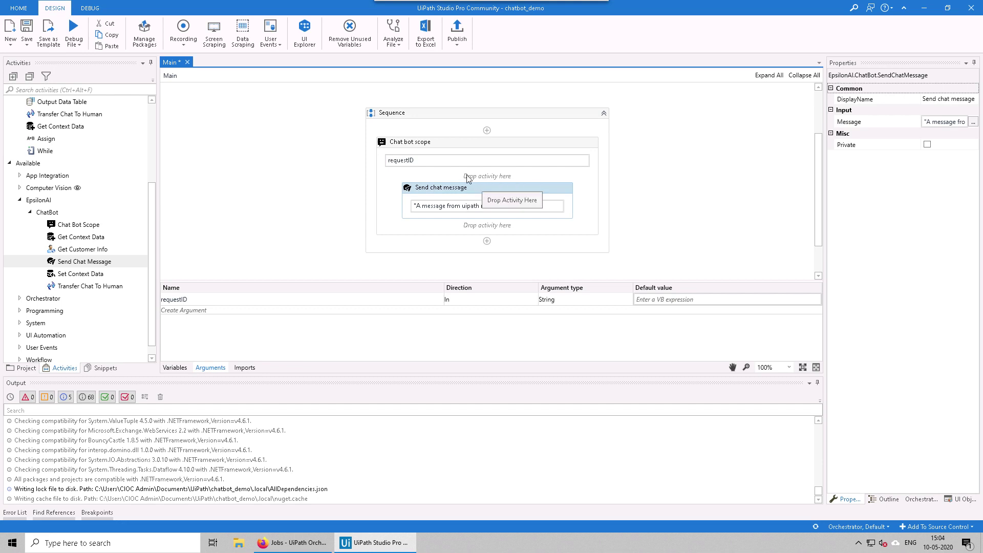
{"action": "left_click", "coordinate": [433, 149]}
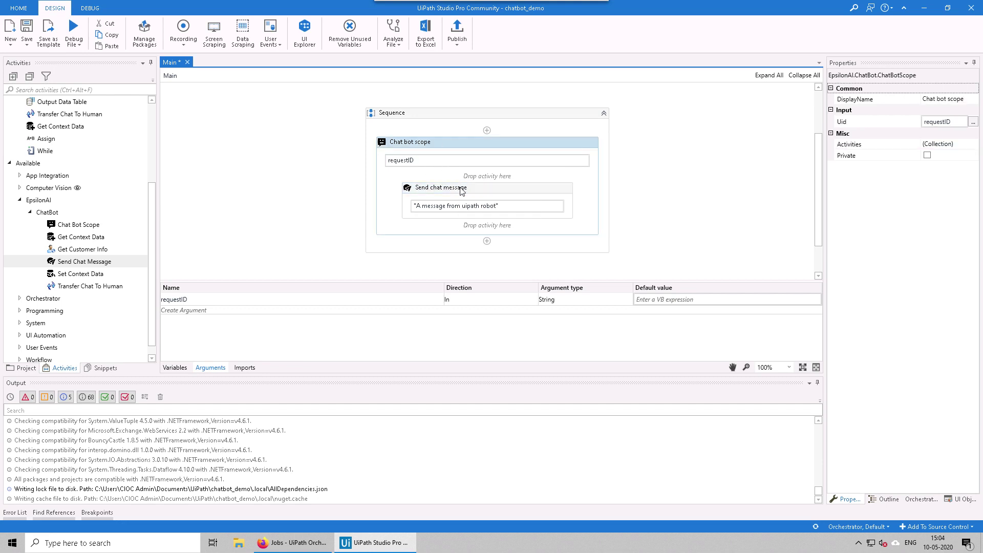
{"action": "left_click", "coordinate": [437, 187]}
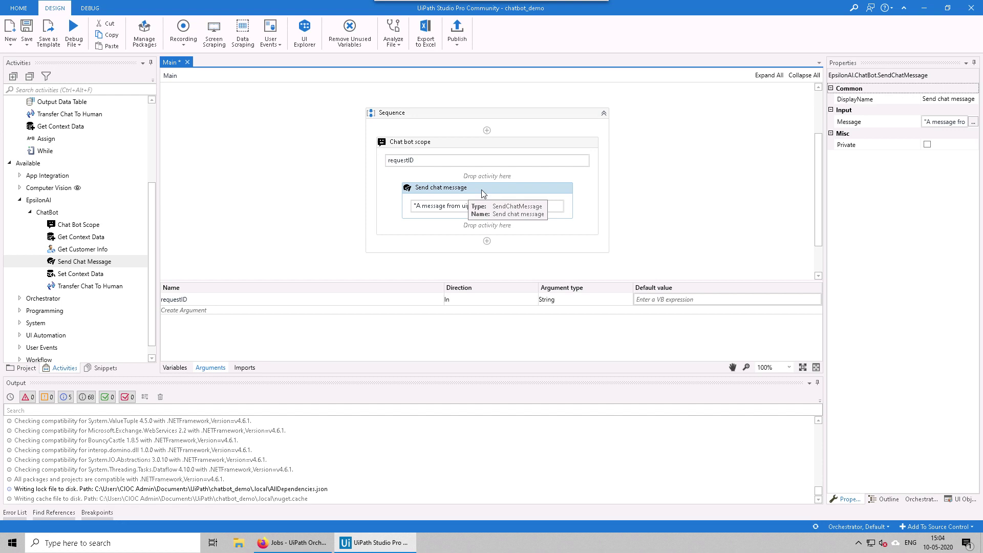
{"action": "left_click", "coordinate": [309, 187]}
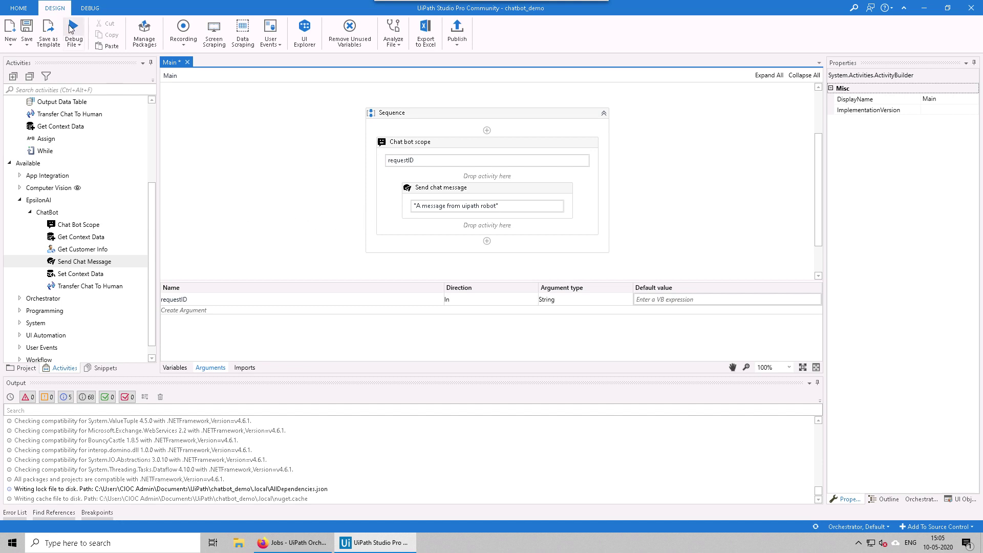
Step: Save Main, publish chatbot_demo as version 1.0.1, and return to Firefox's Intent Designer
{"action": "left_click", "coordinate": [27, 29]}
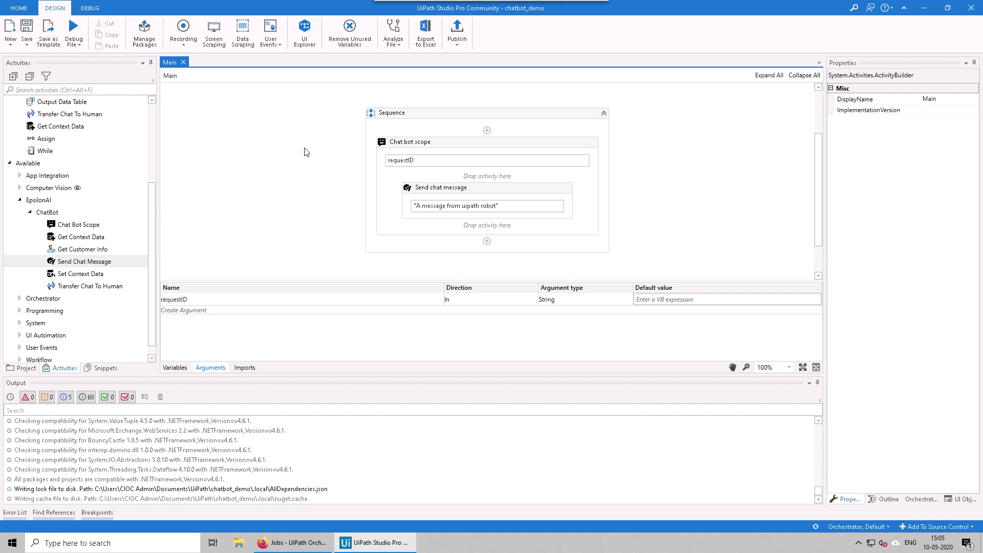
{"action": "left_click", "coordinate": [457, 32]}
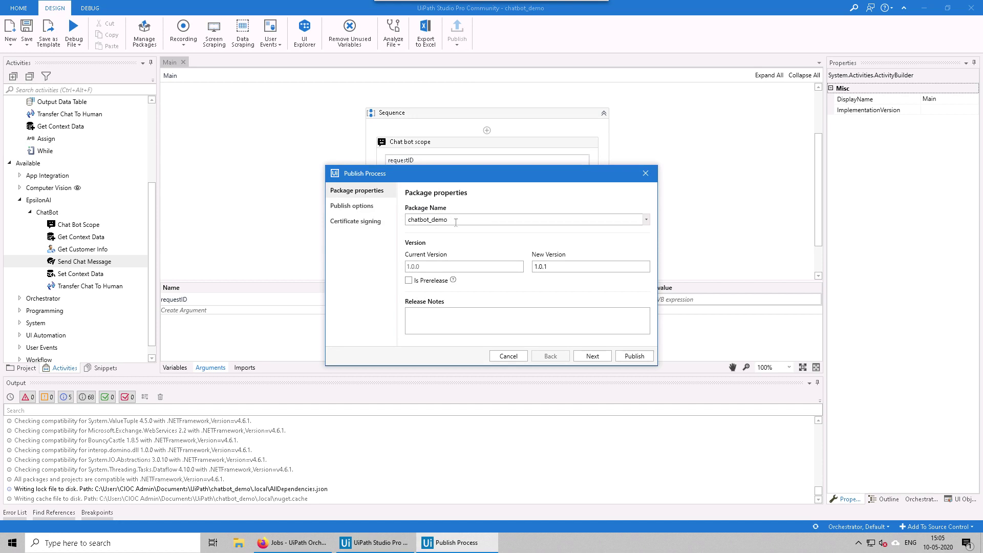
{"action": "left_click", "coordinate": [633, 356]}
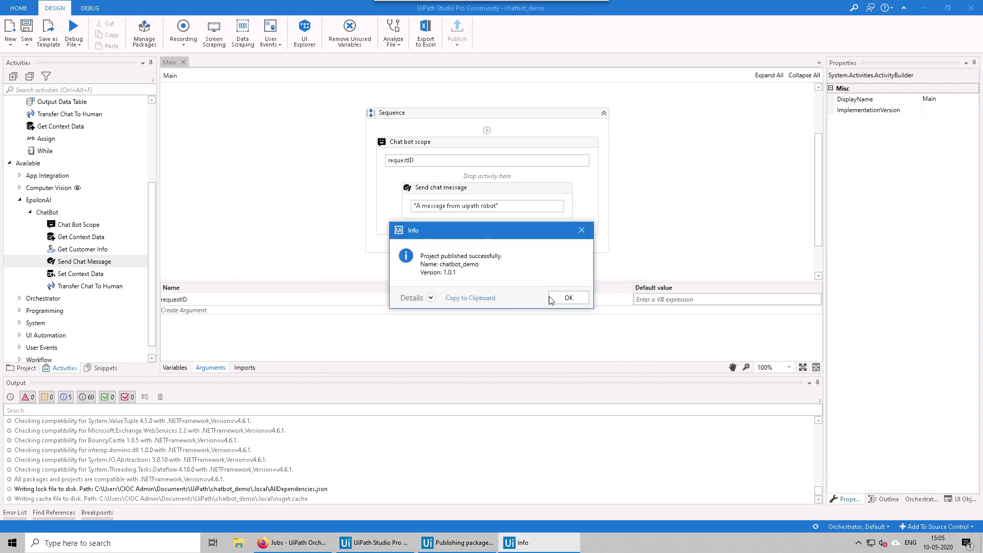
{"action": "left_click", "coordinate": [566, 298]}
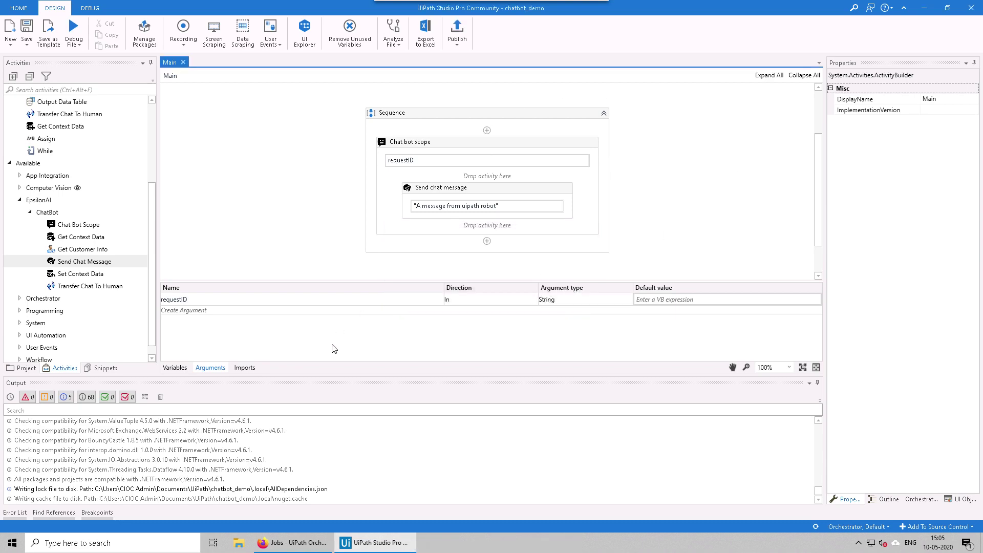
{"action": "left_click", "coordinate": [297, 542]}
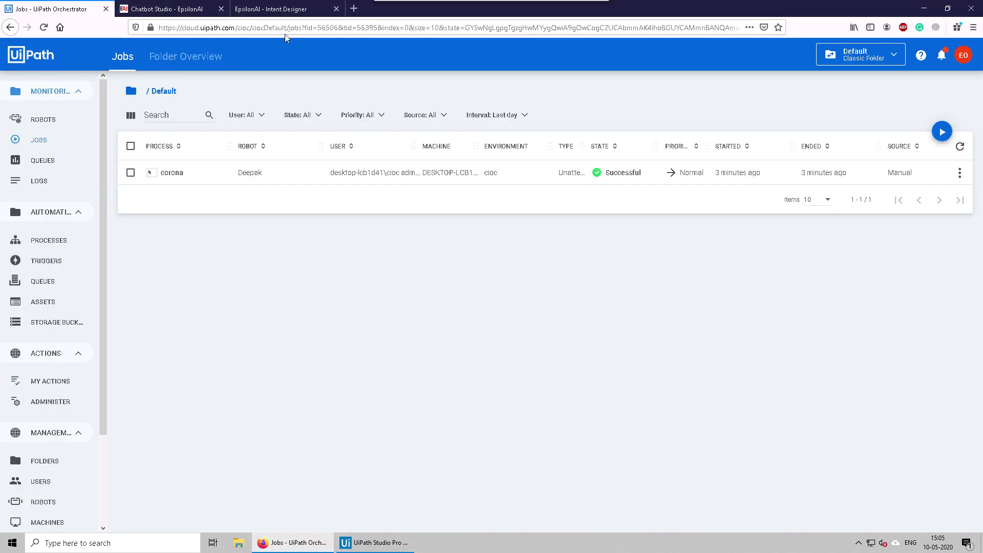
{"action": "left_click", "coordinate": [284, 10]}
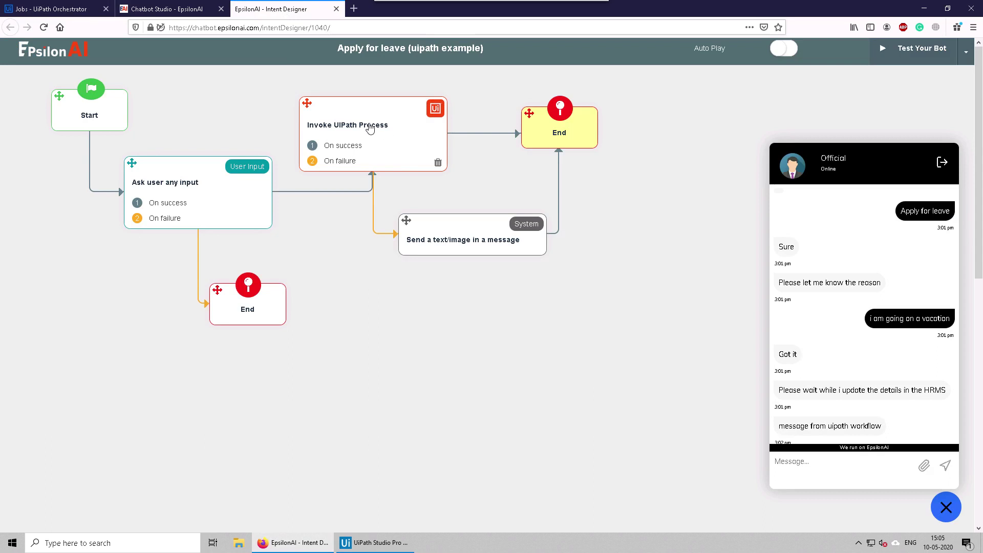
Step: Change the Invoke UiPath Process step's process from CovidProcess to chatbot_demo and save
{"action": "left_click", "coordinate": [370, 126]}
{"action": "left_click", "coordinate": [114, 195]}
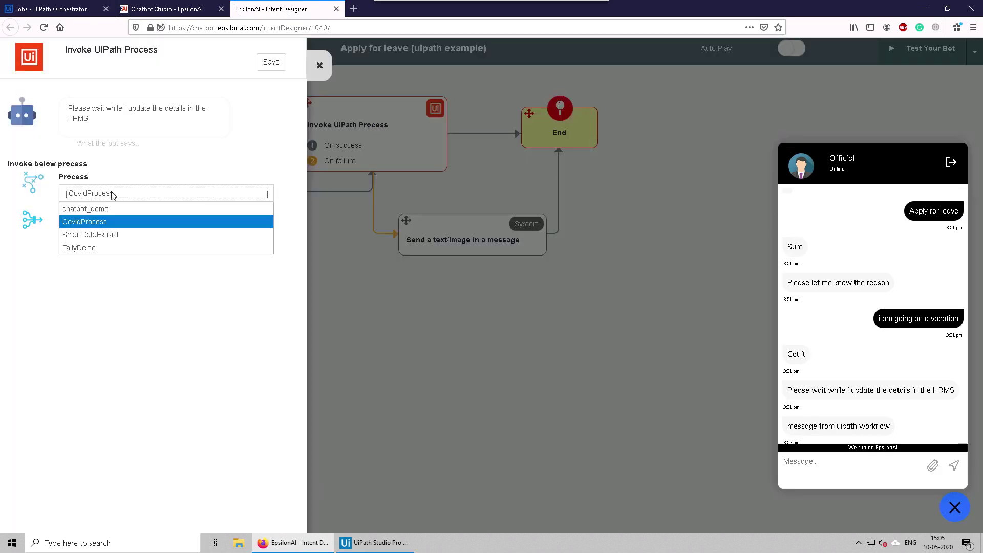
{"action": "left_click", "coordinate": [88, 211]}
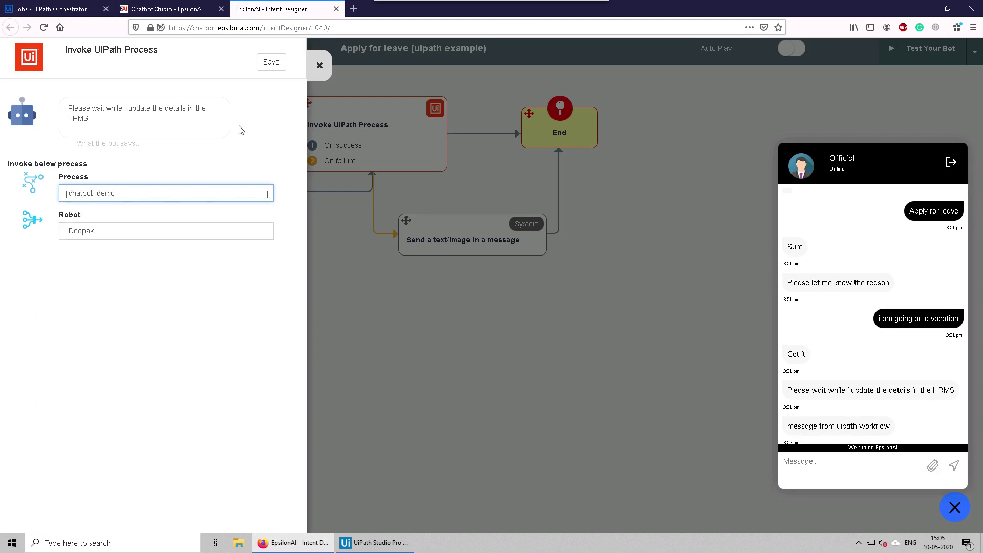
{"action": "left_click", "coordinate": [276, 61]}
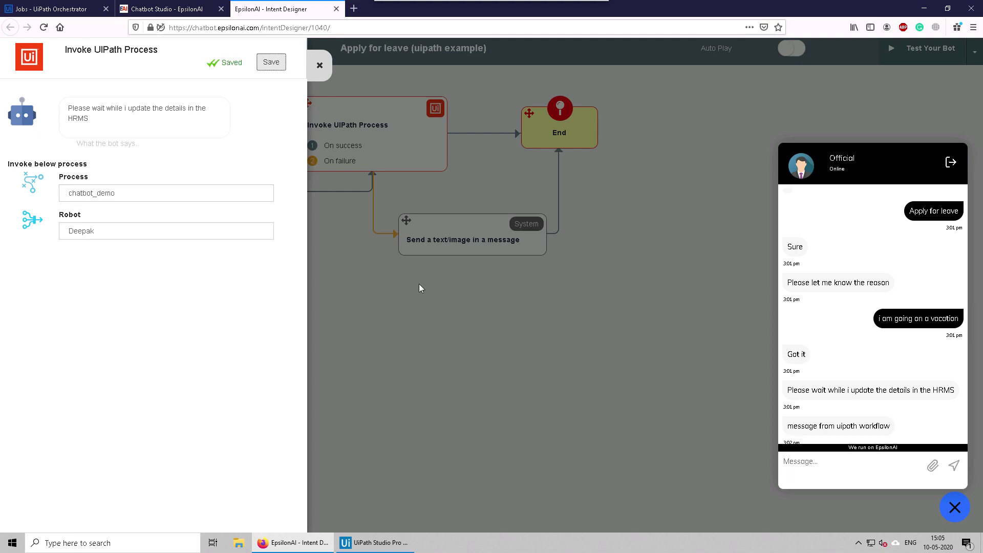
{"action": "left_click", "coordinate": [419, 284]}
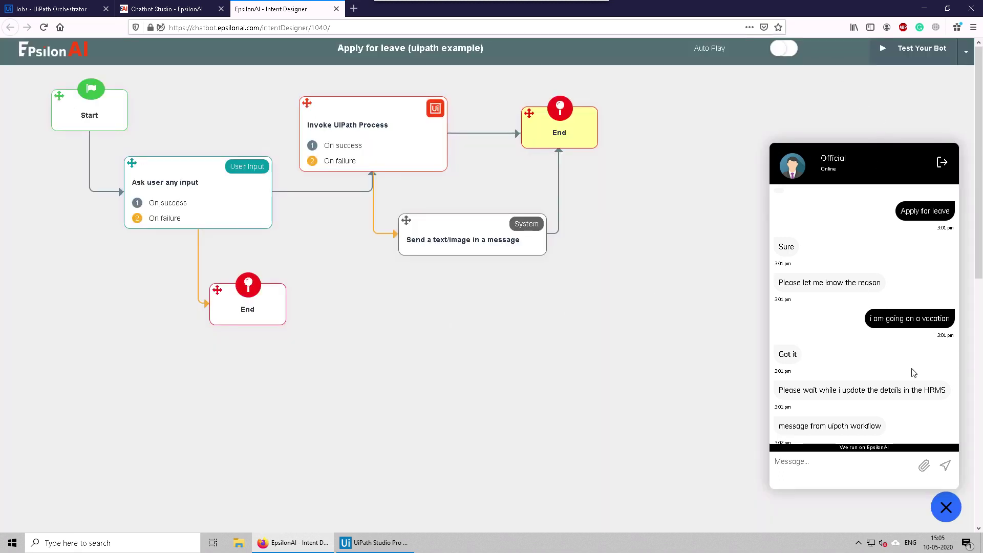
Step: End the current test conversation and start a fresh test run of the bot
{"action": "left_click", "coordinate": [940, 163]}
{"action": "left_click", "coordinate": [892, 429]}
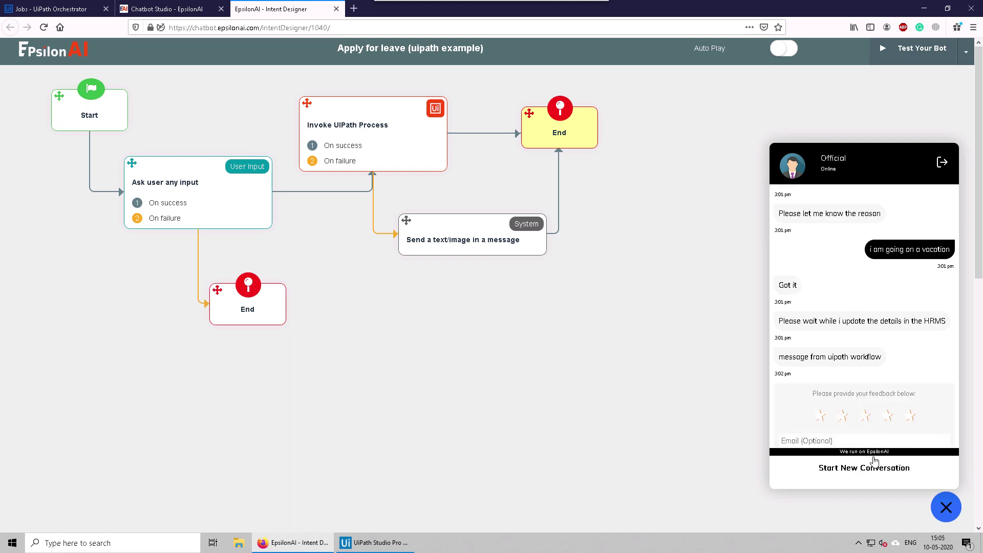
{"action": "left_click", "coordinate": [860, 468]}
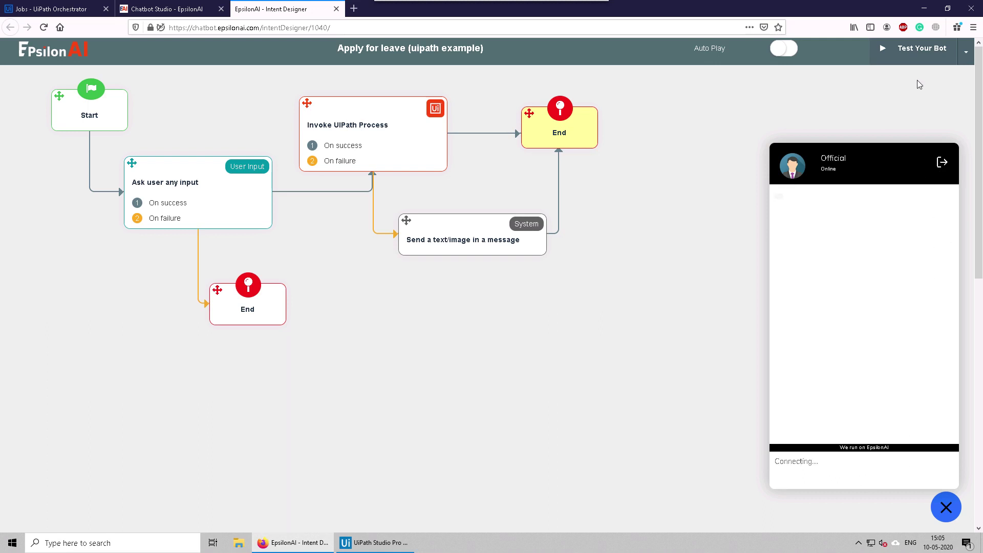
{"action": "left_click", "coordinate": [910, 51]}
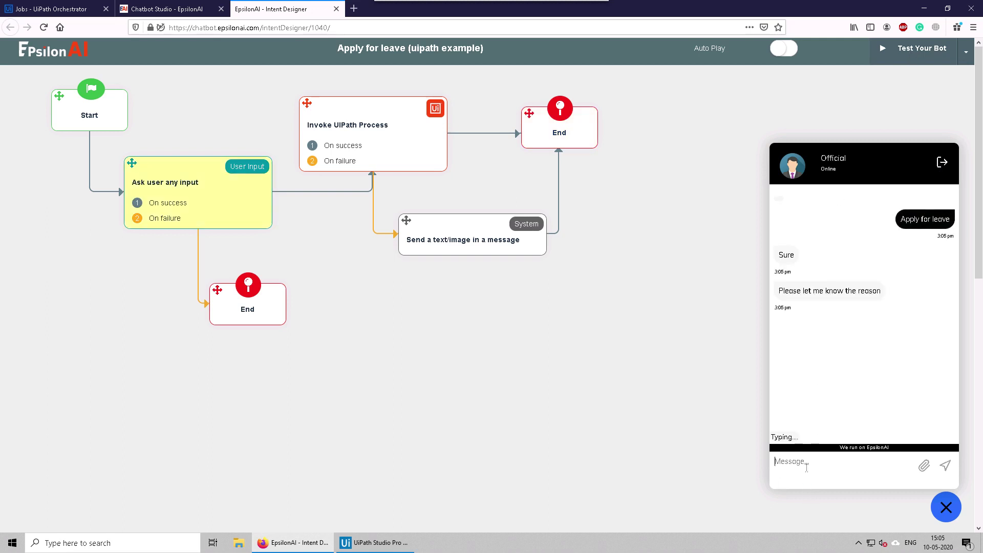
Step: Send 'i am sick' to the bot, then check the Orchestrator jobs list
{"action": "type", "text": "i am sick"}
{"action": "key", "text": "Return"}
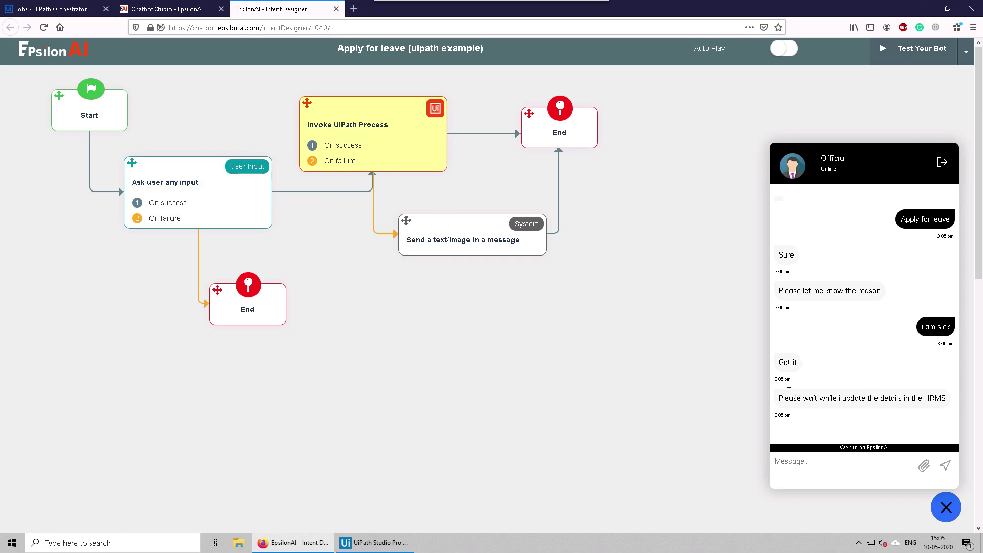
{"action": "left_click_drag", "start_coordinate": [785, 394], "coordinate": [938, 394]}
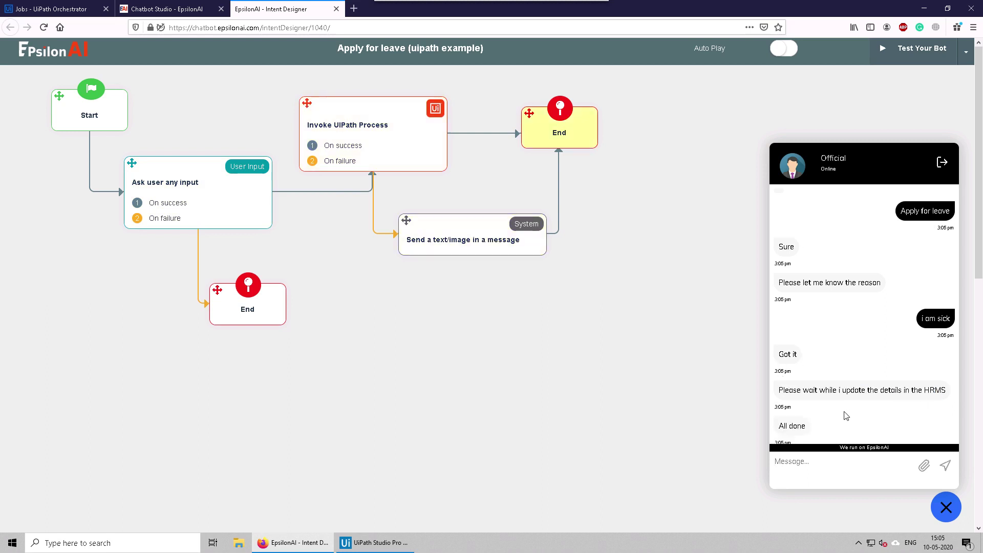
{"action": "left_click", "coordinate": [859, 543]}
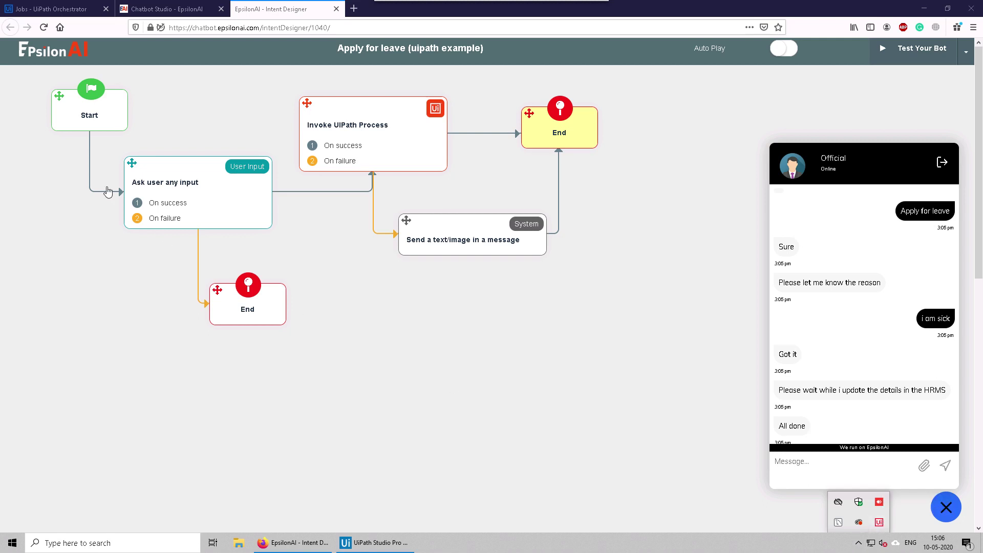
{"action": "left_click", "coordinate": [35, 11]}
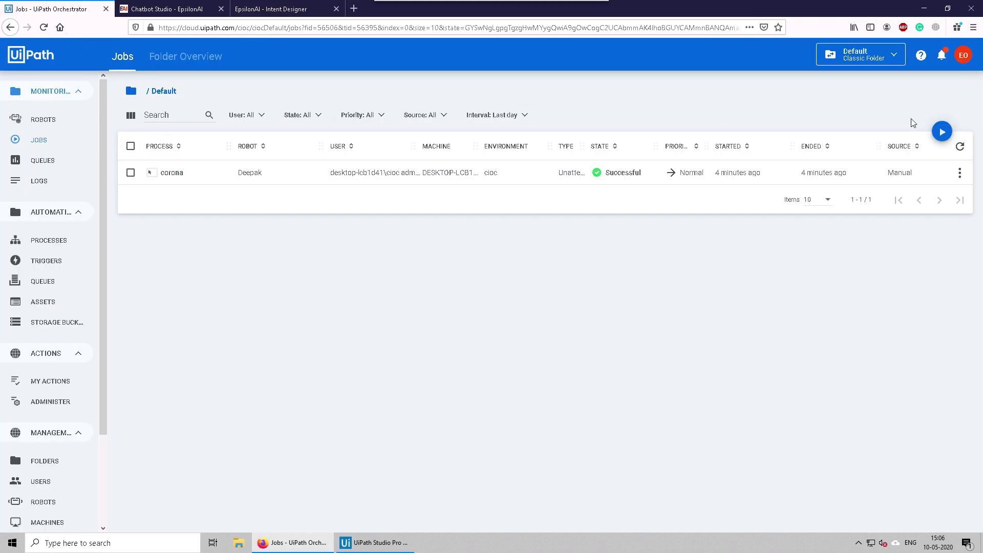
{"action": "left_click", "coordinate": [960, 147]}
{"action": "left_click", "coordinate": [271, 8]}
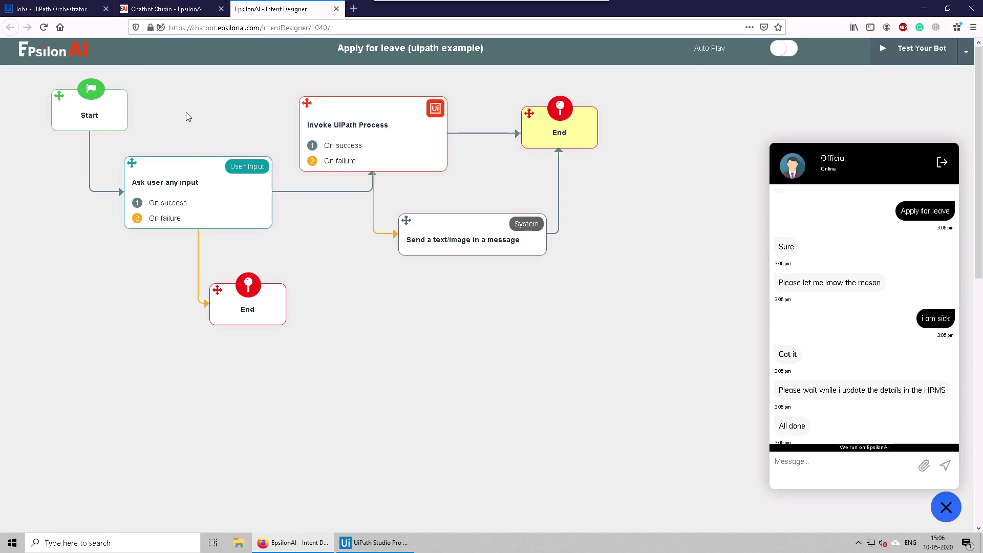
{"action": "left_click", "coordinate": [376, 137]}
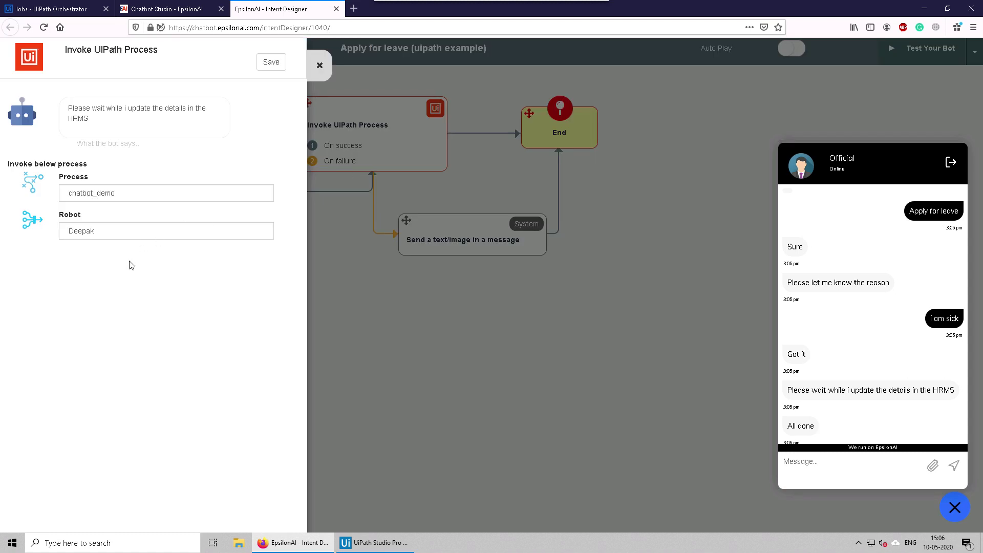
{"action": "left_click", "coordinate": [51, 9]}
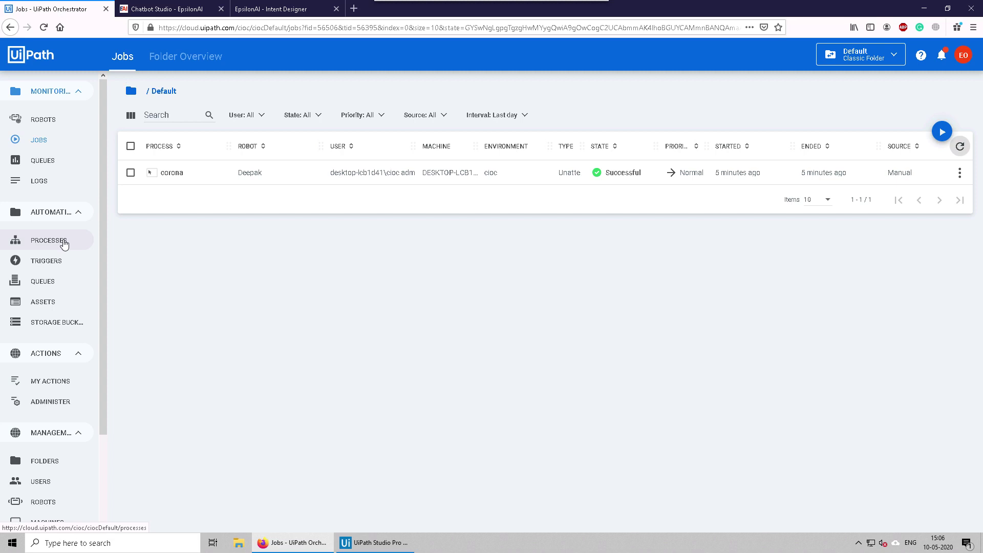
{"action": "left_click", "coordinate": [64, 243]}
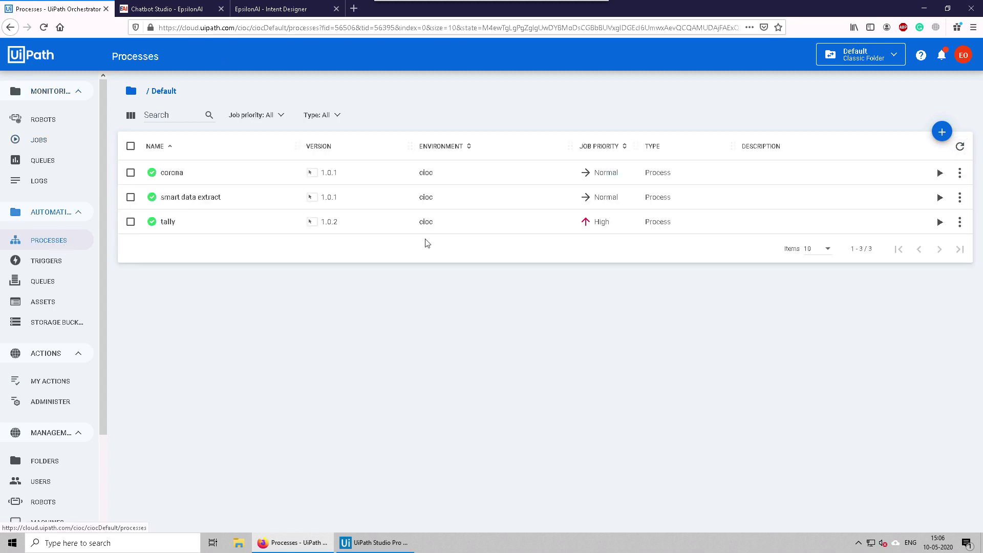
Step: Create Orchestrator process chatbot_demo from package chatbot_demo 1.0.1, then return to the Intent Designer
{"action": "left_click", "coordinate": [942, 130]}
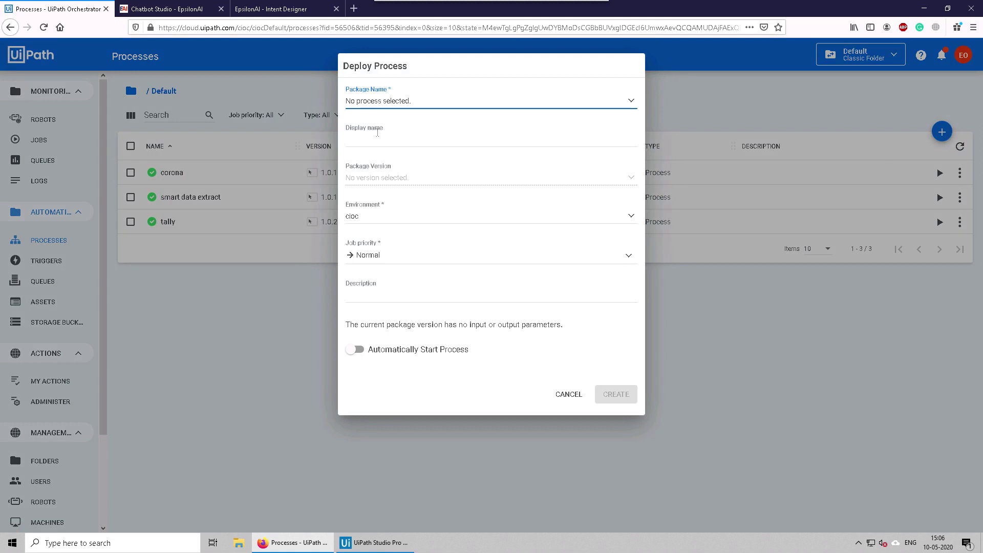
{"action": "left_click", "coordinate": [373, 102]}
{"action": "left_click", "coordinate": [370, 124]}
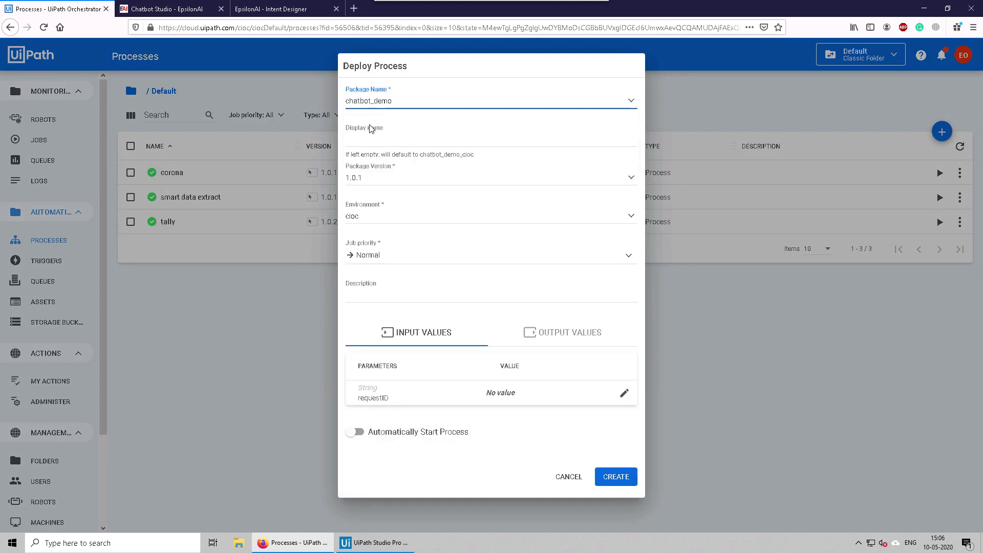
{"action": "left_click", "coordinate": [373, 141]}
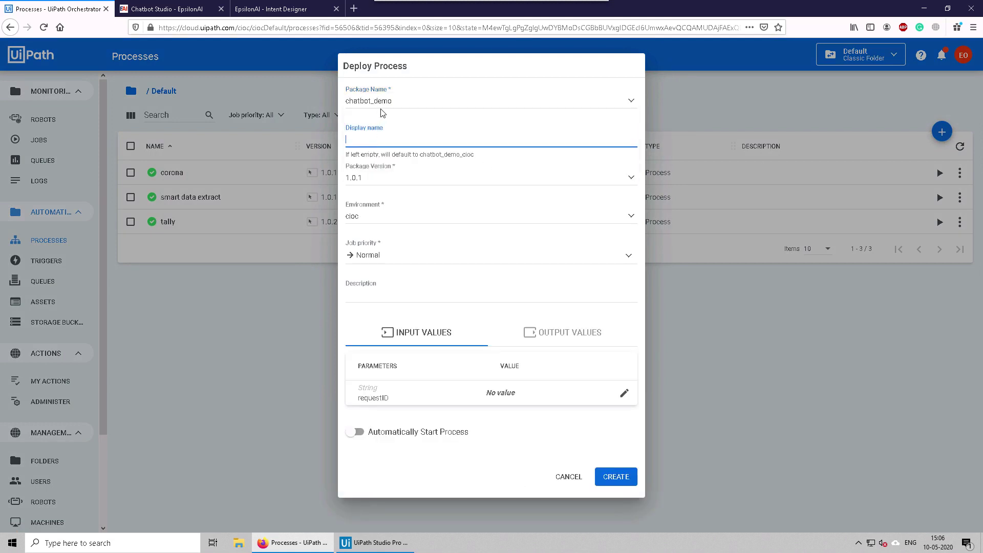
{"action": "type", "text": "cgha"}
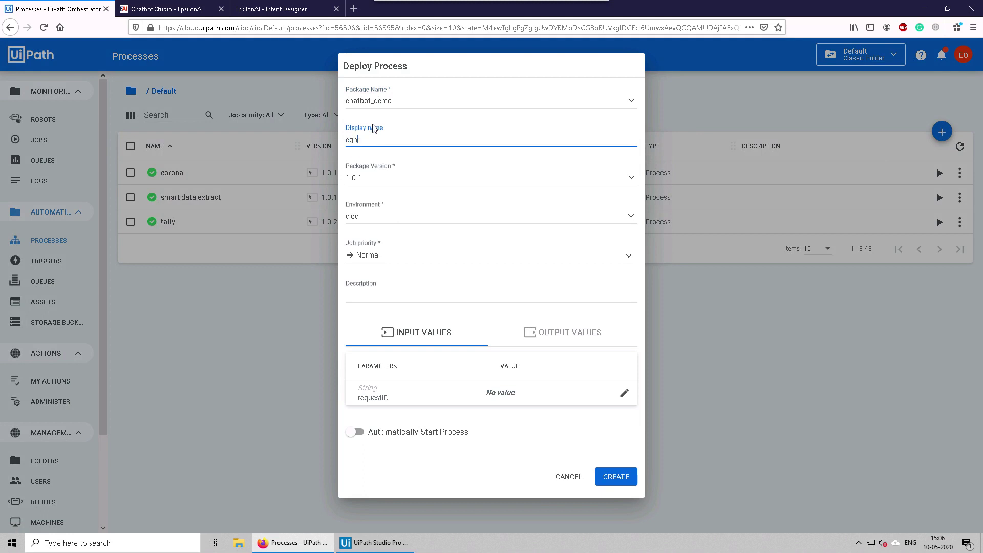
{"action": "key", "text": "BackSpace"}
{"action": "key", "text": "BackSpace"}
{"action": "key", "text": "BackSpace"}
{"action": "type", "text": "chatbot_demo"}
{"action": "left_click", "coordinate": [614, 478]}
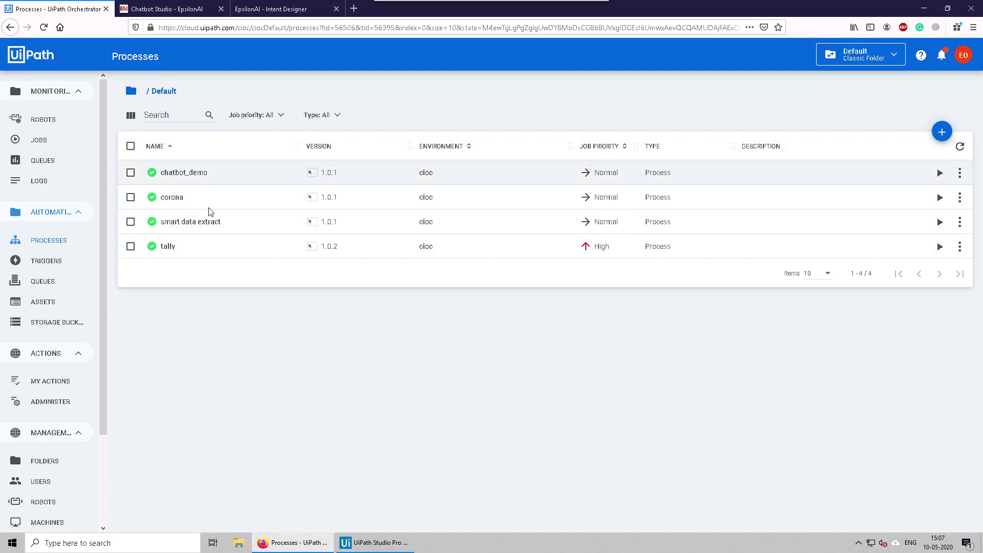
{"action": "left_click", "coordinate": [271, 9]}
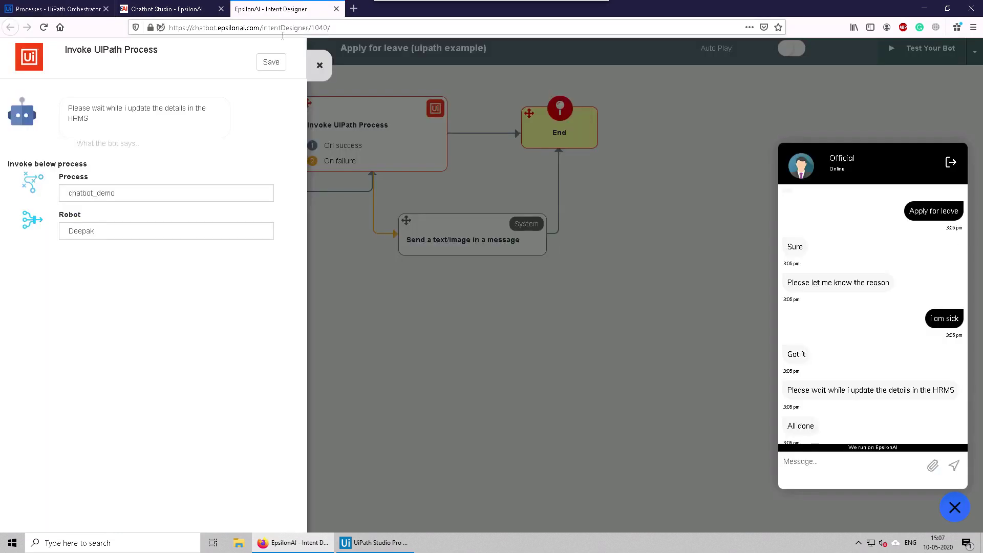
Step: Send 'i am sick' to the test bot, check the 'A message from uipath robot' reply, then view Orchestrator processes
{"action": "left_click", "coordinate": [614, 175]}
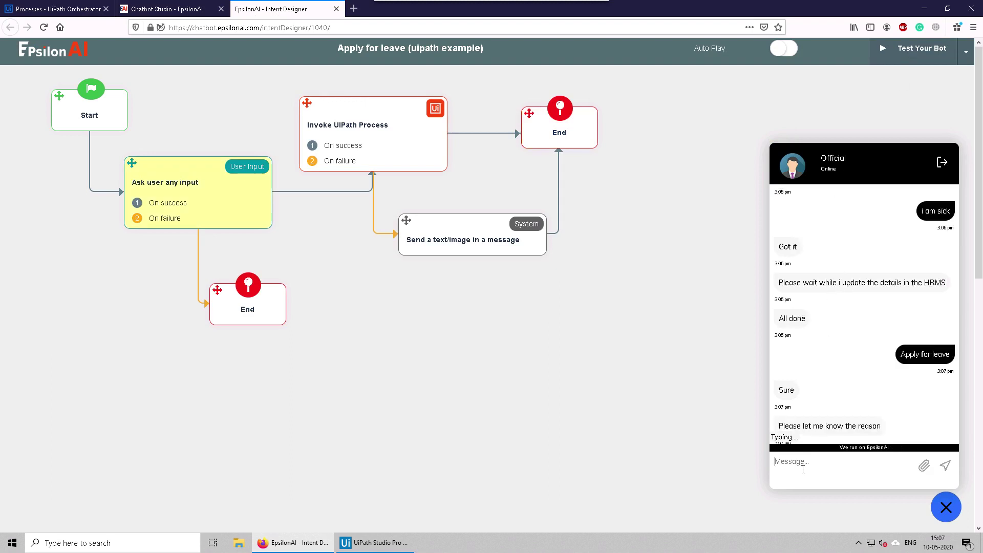
{"action": "type", "text": "i am sick"}
{"action": "key", "text": "Return"}
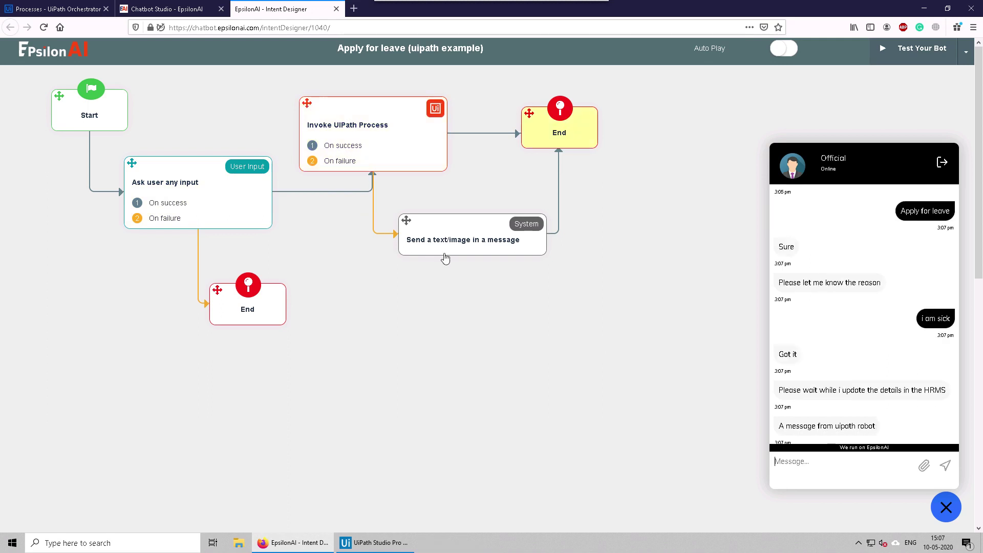
{"action": "left_click_drag", "start_coordinate": [779, 426], "coordinate": [867, 425]}
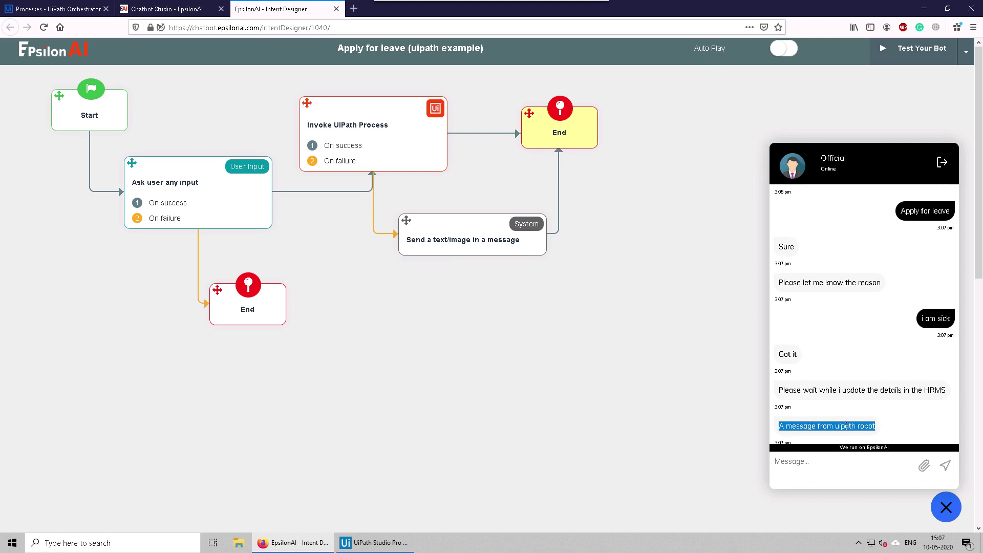
{"action": "left_click", "coordinate": [829, 414]}
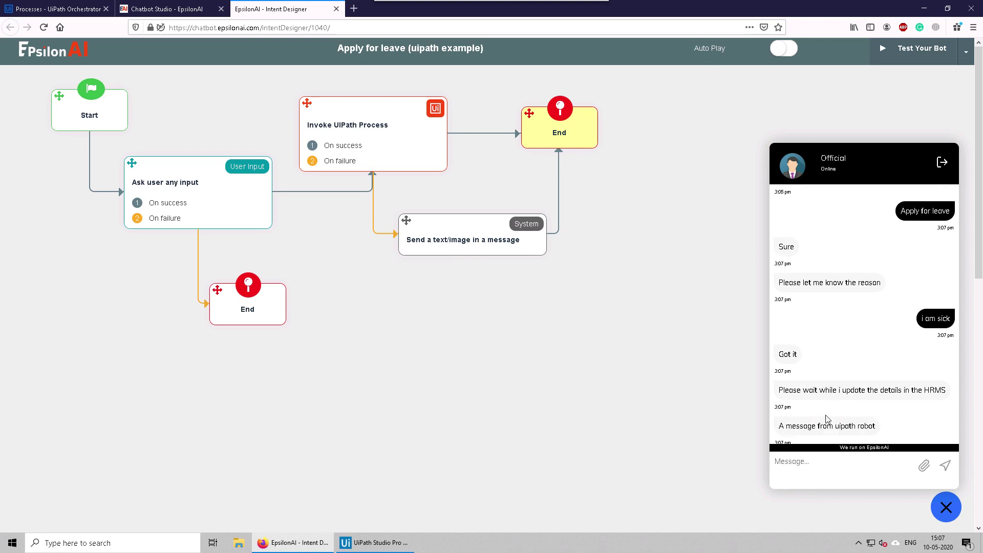
{"action": "left_click", "coordinate": [81, 10]}
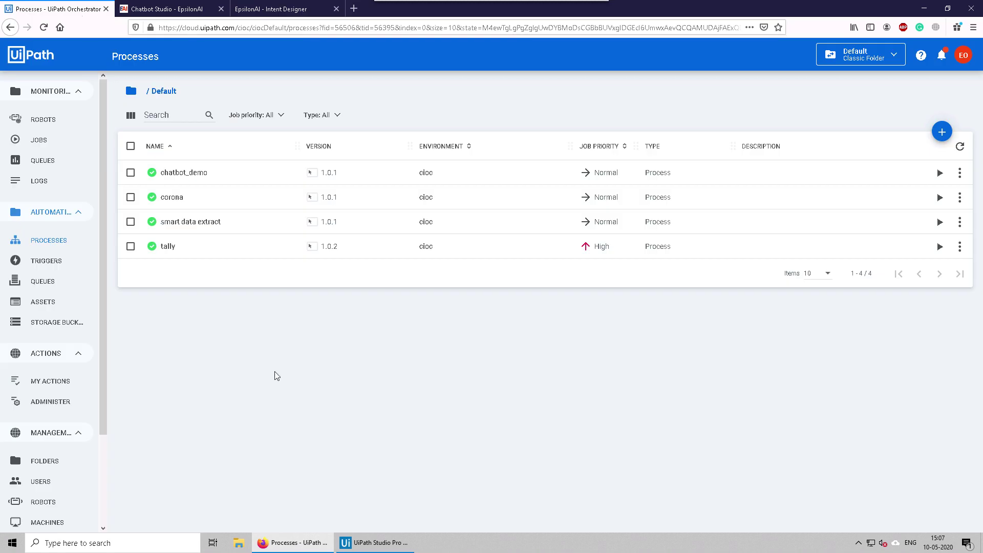
Step: Append ' - updated' to the Send chat message text, then save and publish chatbot_demo as 1.0.2
{"action": "left_click", "coordinate": [376, 542]}
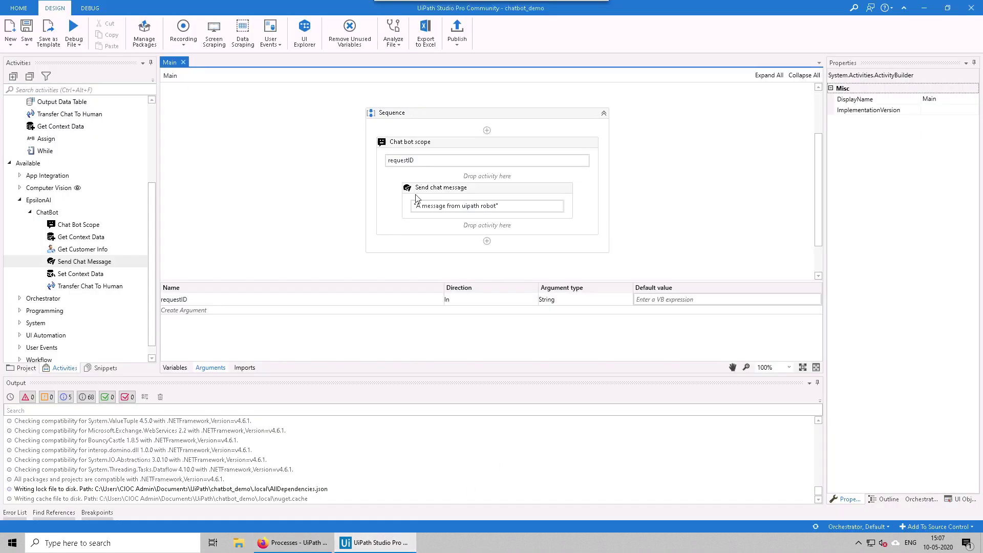
{"action": "left_click", "coordinate": [459, 220]}
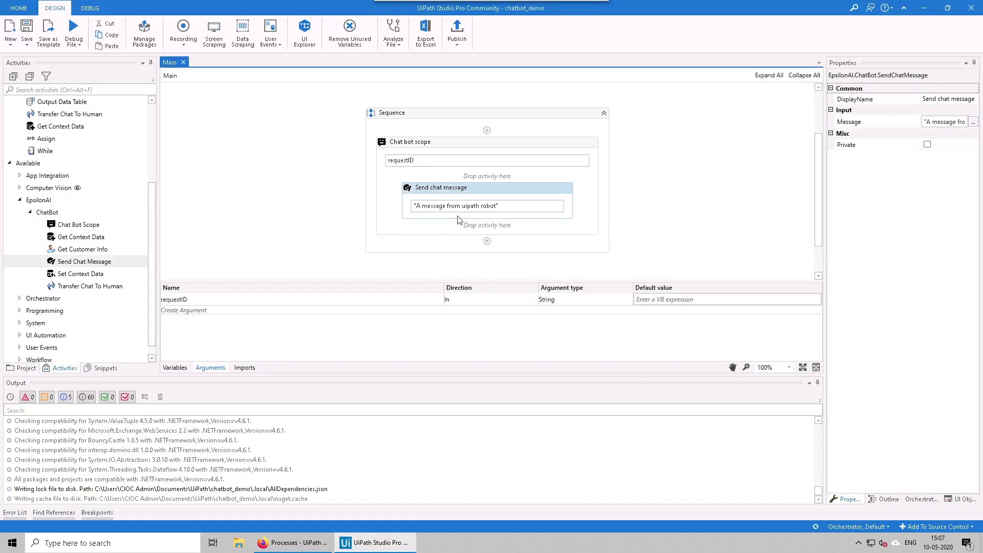
{"action": "left_click", "coordinate": [421, 206]}
{"action": "type", "text": "- update"}
{"action": "left_click", "coordinate": [267, 168]}
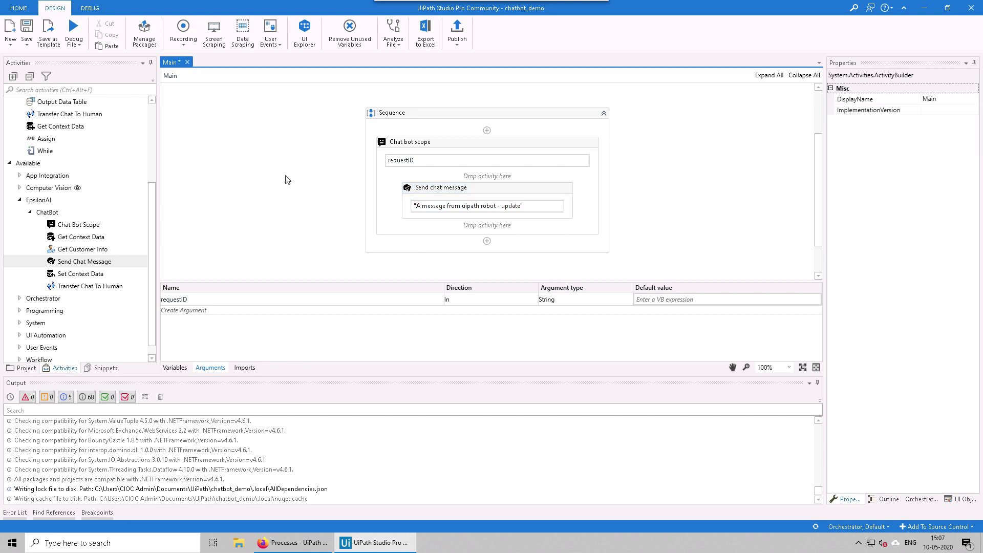
{"action": "left_click", "coordinate": [518, 205]}
{"action": "key", "text": "Left"}
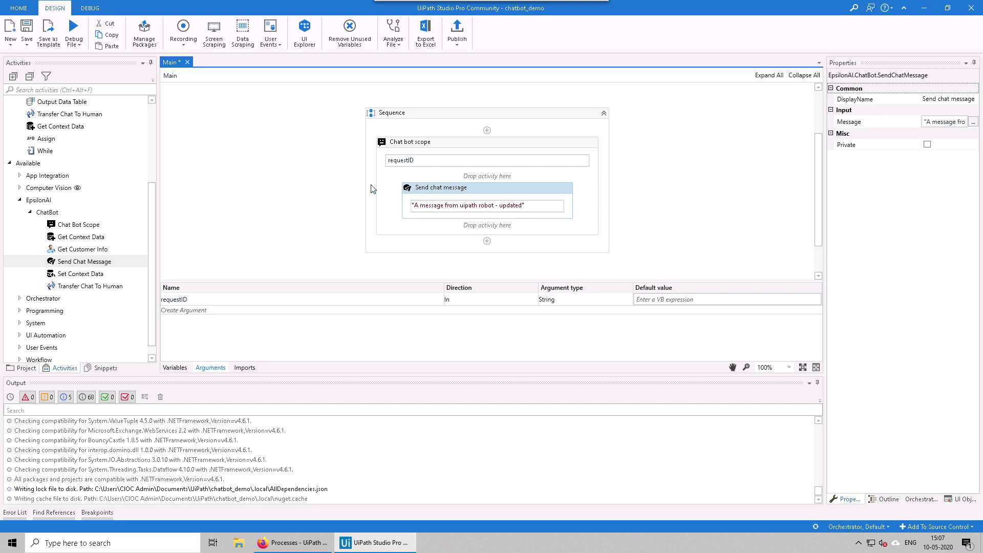
{"action": "left_click", "coordinate": [257, 155]}
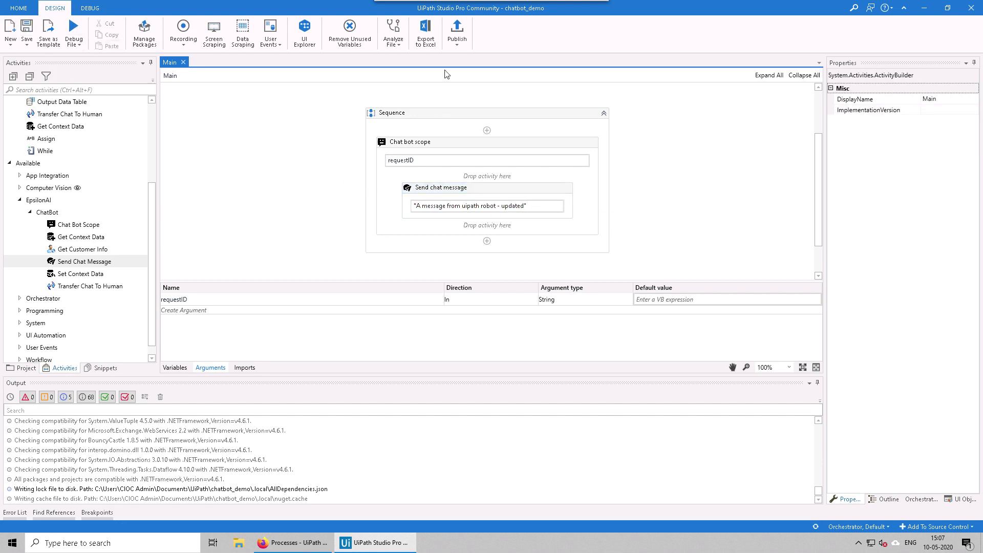
{"action": "left_click", "coordinate": [457, 31]}
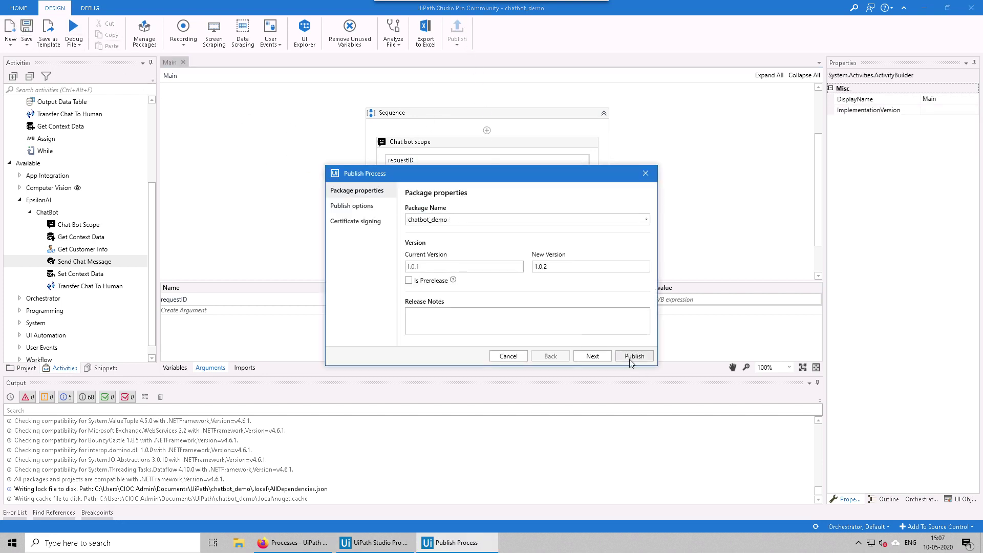
{"action": "left_click", "coordinate": [632, 360]}
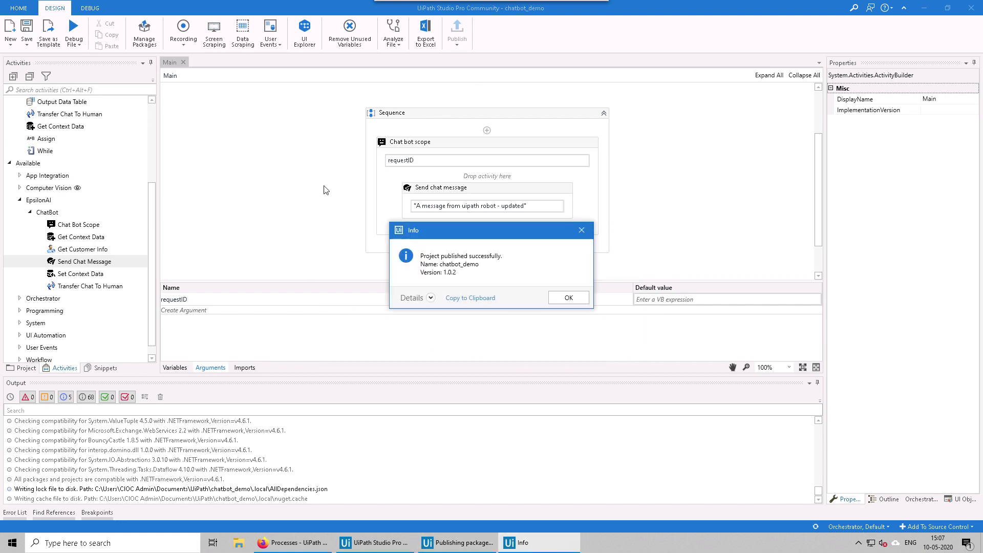
Step: In Orchestrator's View Process for chatbot_demo, switch the package to version 1.0.2 and confirm
{"action": "left_click", "coordinate": [566, 297]}
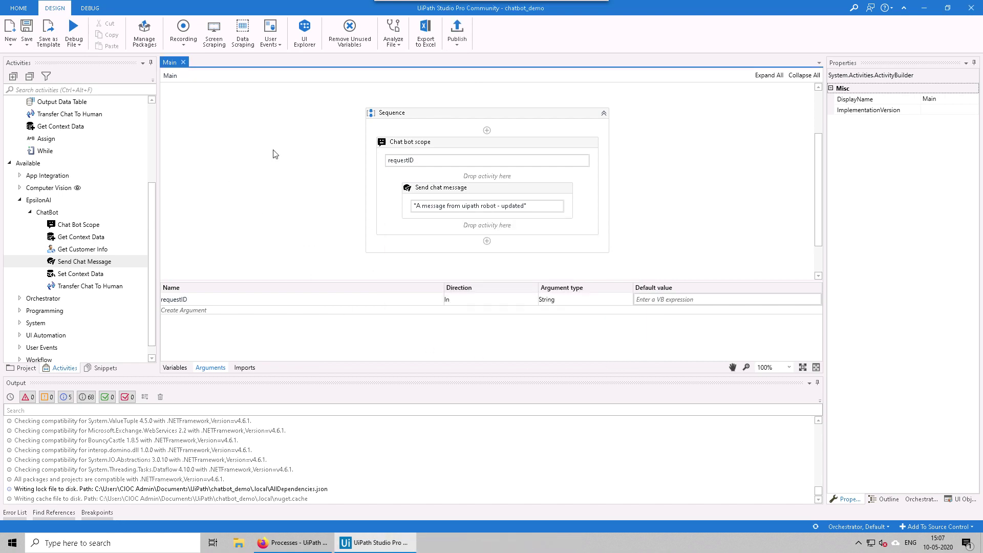
{"action": "left_click", "coordinate": [291, 542]}
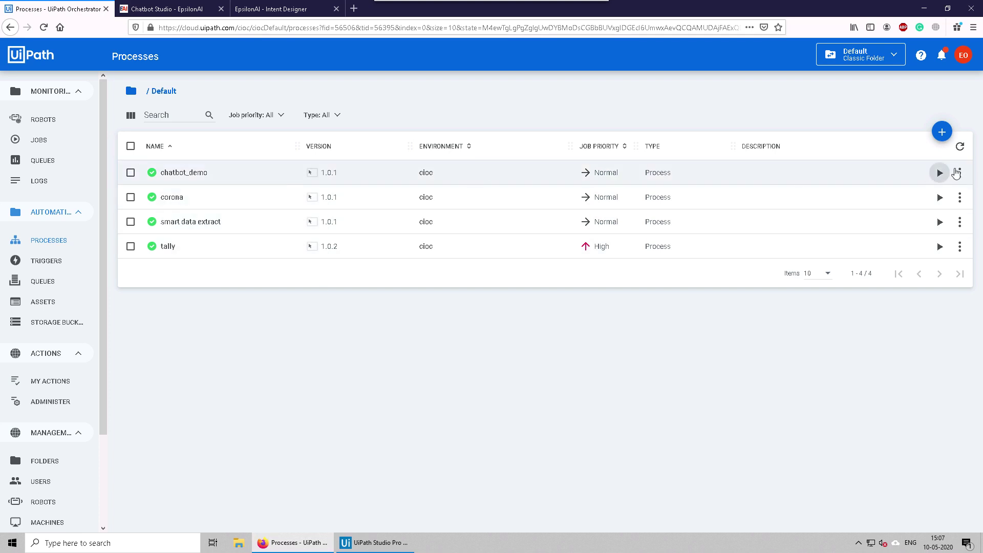
{"action": "left_click", "coordinate": [959, 172]}
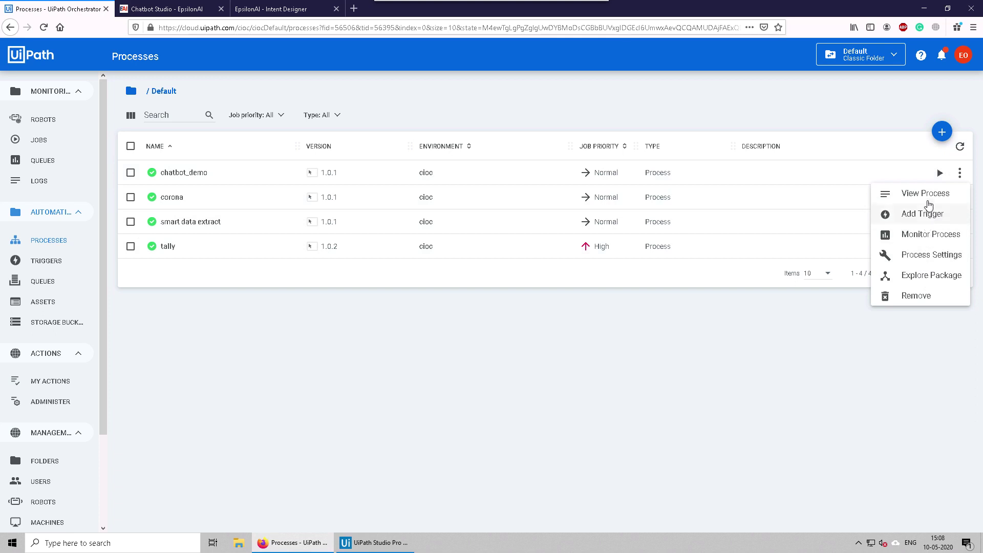
{"action": "left_click", "coordinate": [930, 195]}
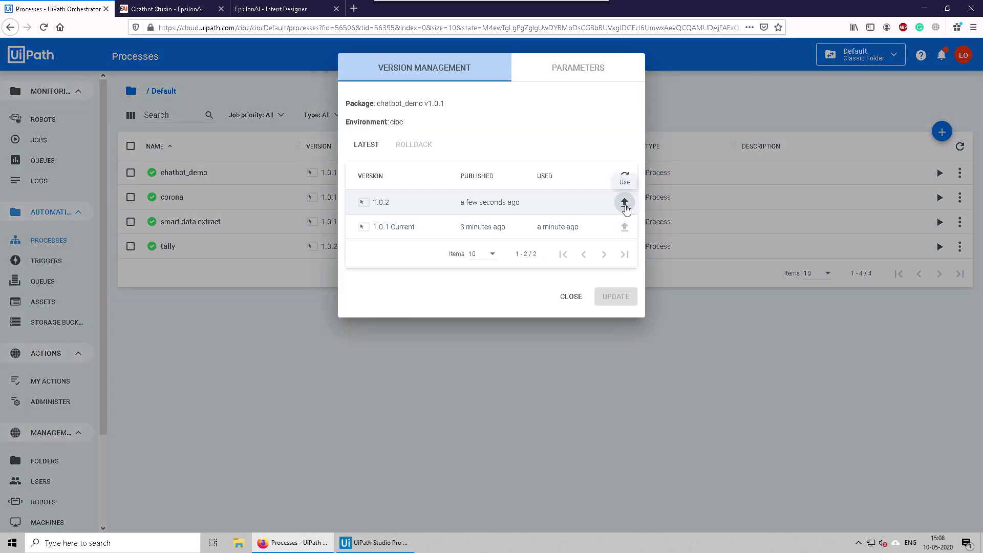
{"action": "left_click", "coordinate": [624, 203]}
{"action": "left_click", "coordinate": [575, 306]}
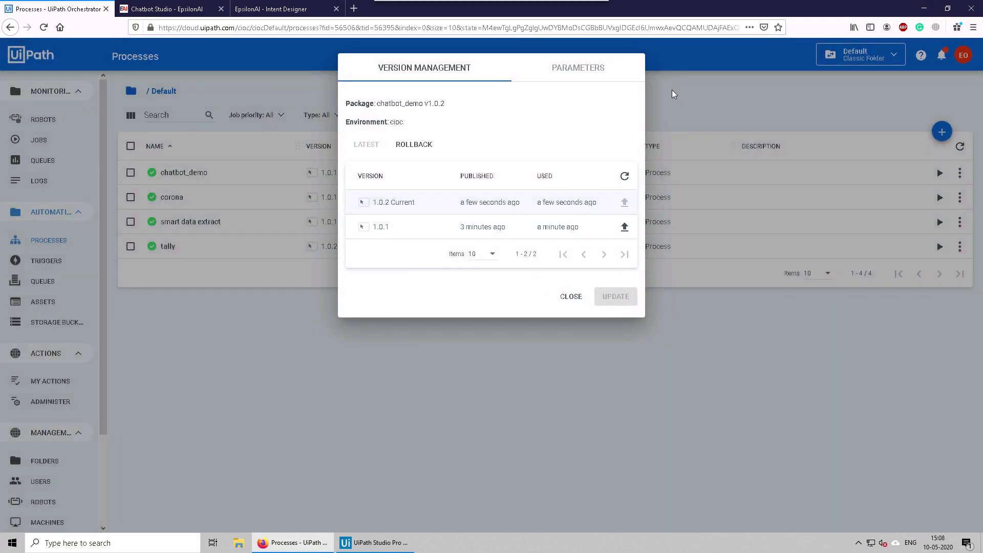
{"action": "left_click", "coordinate": [574, 298]}
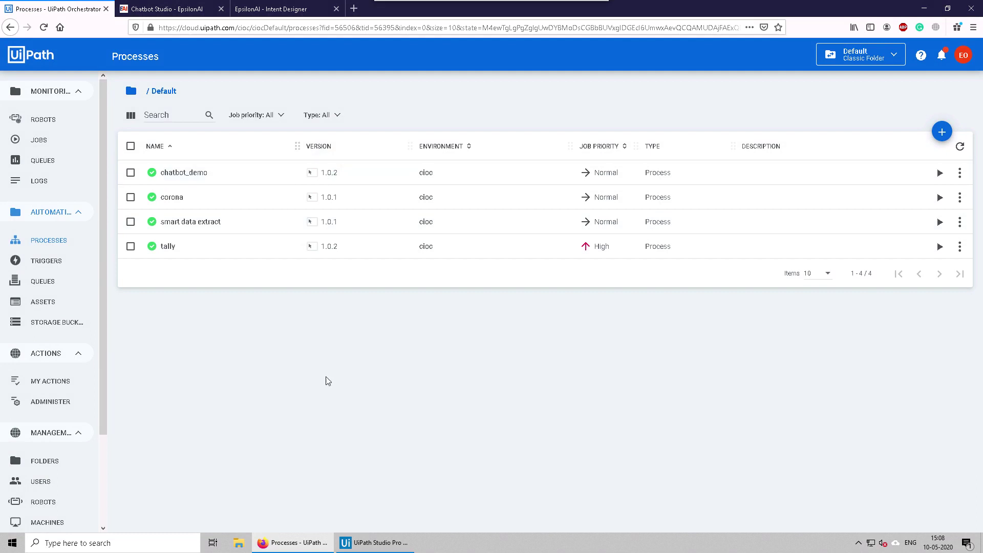
Step: Start a fresh test conversation and send 'i have to go on vacation' to the bot
{"action": "left_click", "coordinate": [302, 8]}
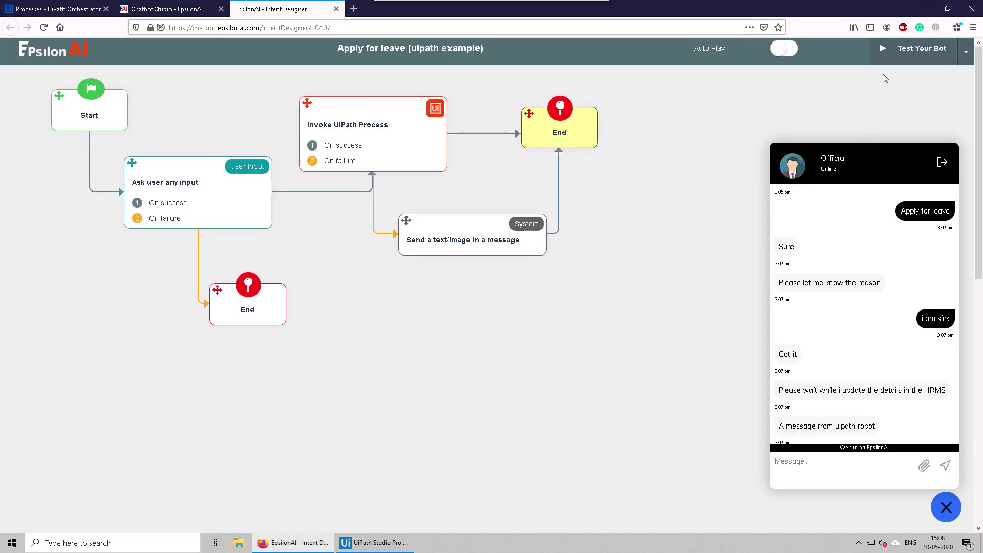
{"action": "left_click", "coordinate": [901, 49]}
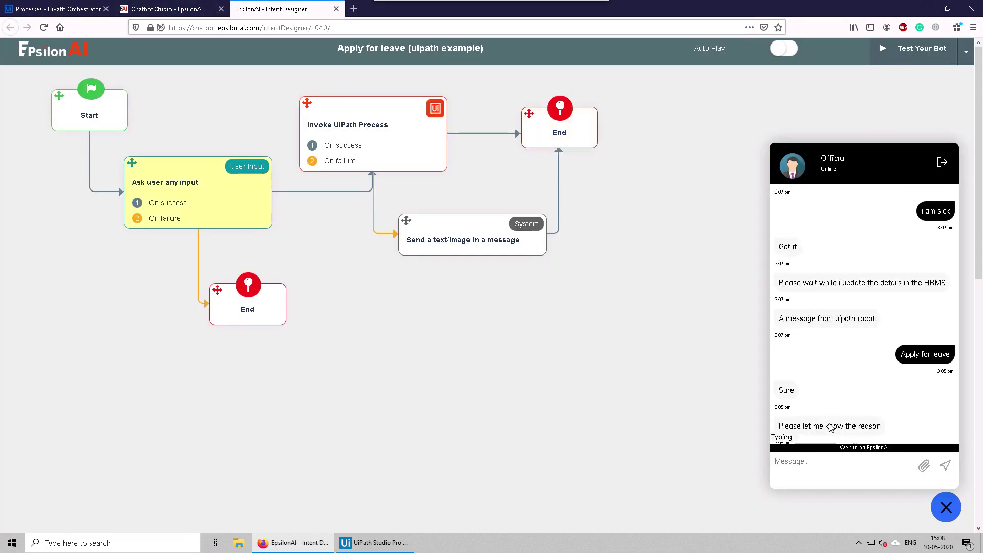
{"action": "left_click", "coordinate": [807, 467]}
{"action": "type", "text": "i have to go"}
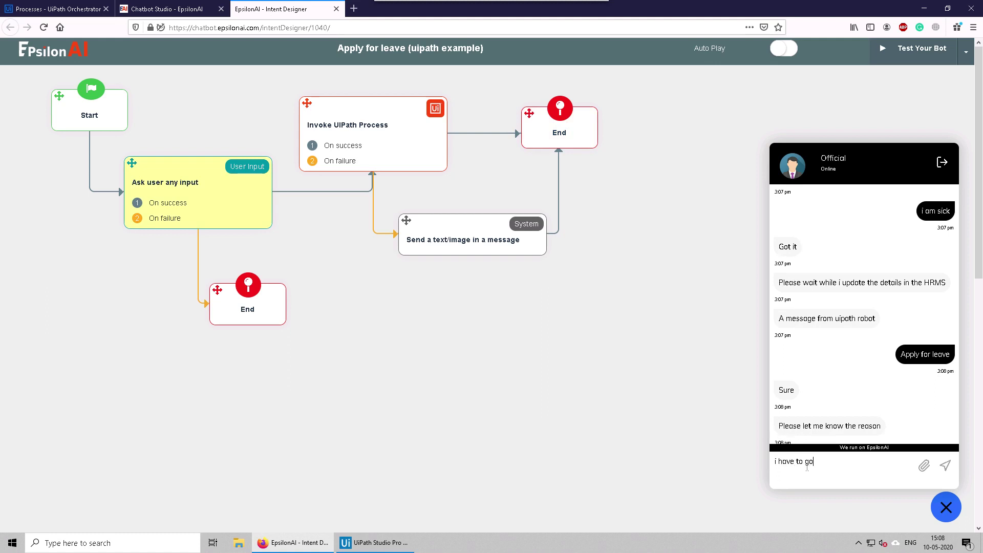
{"action": "type", "text": " on vacation"}
{"action": "key", "text": "Return"}
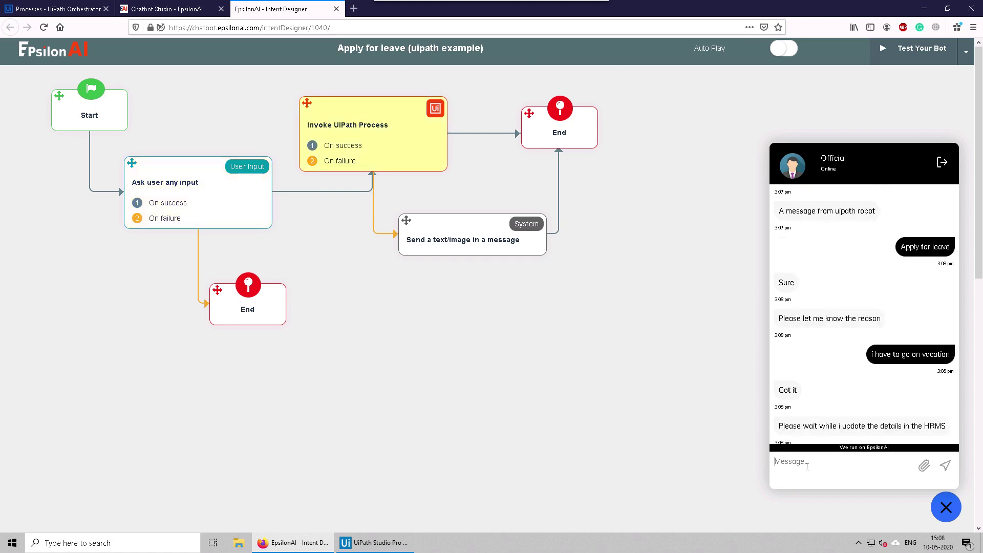
Step: Check the bot's please-wait reply and the relayed 'A message from uipath robot - updated'
{"action": "left_click_drag", "start_coordinate": [793, 421], "coordinate": [935, 425]}
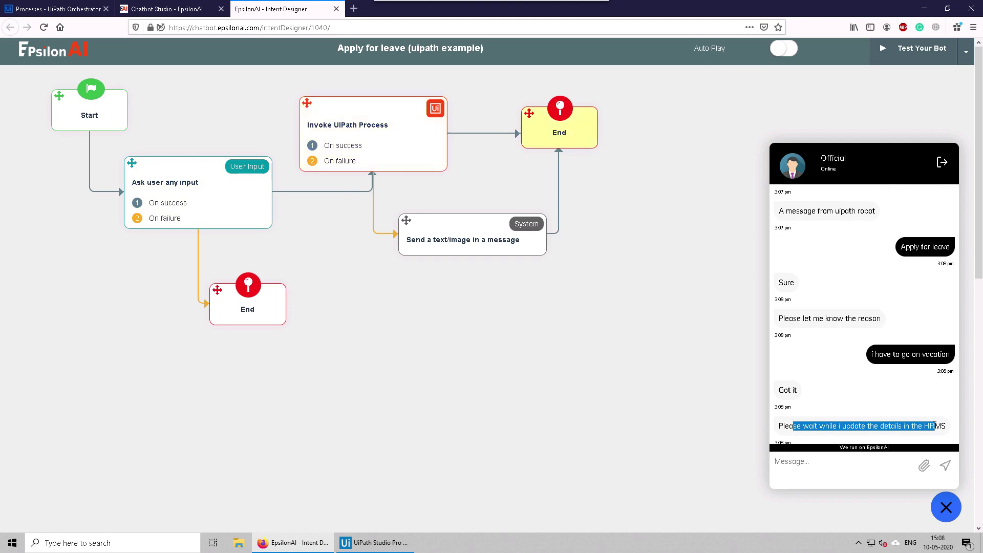
{"action": "left_click", "coordinate": [862, 399]}
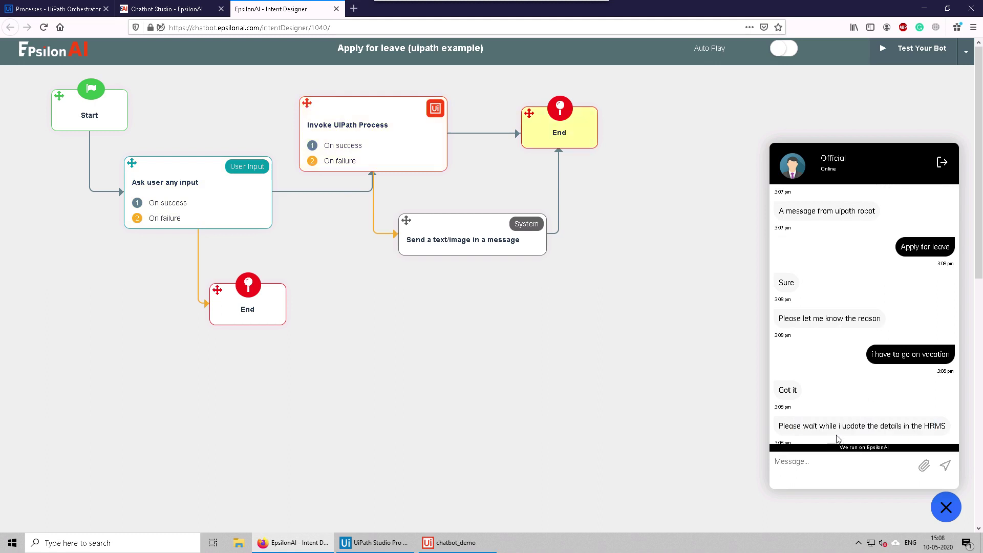
{"action": "left_click_drag", "start_coordinate": [788, 431], "coordinate": [900, 425]}
{"action": "left_click", "coordinate": [719, 418]}
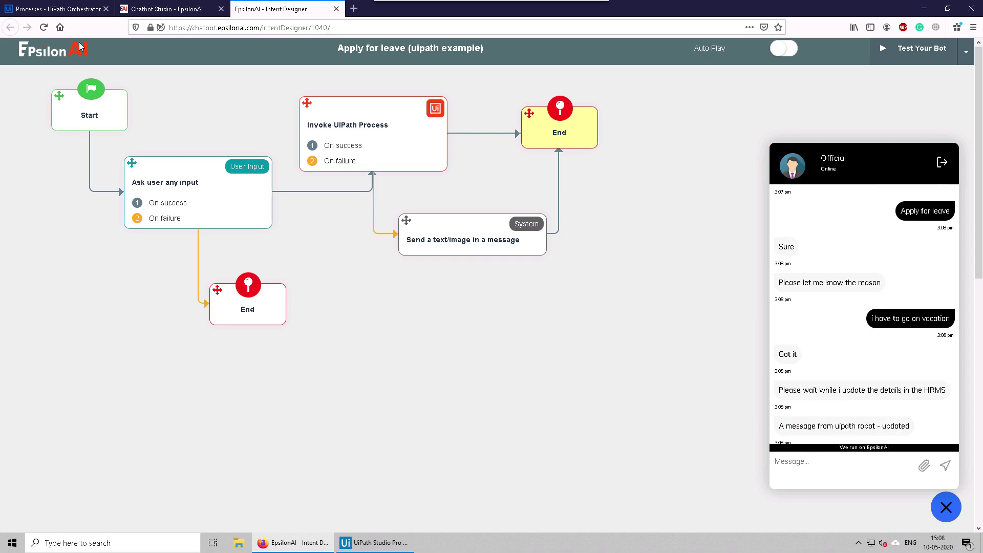
{"action": "left_click", "coordinate": [73, 15]}
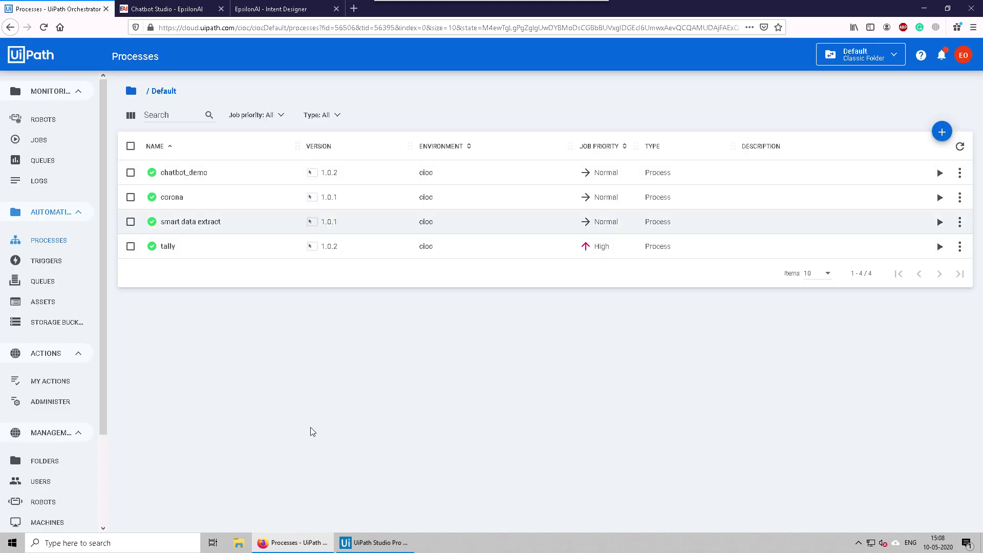
{"action": "left_click", "coordinate": [375, 542]}
Step: Inspect the Chat bot scope in Studio and the Invoke UiPath Process step's settings
{"action": "left_click", "coordinate": [391, 196]}
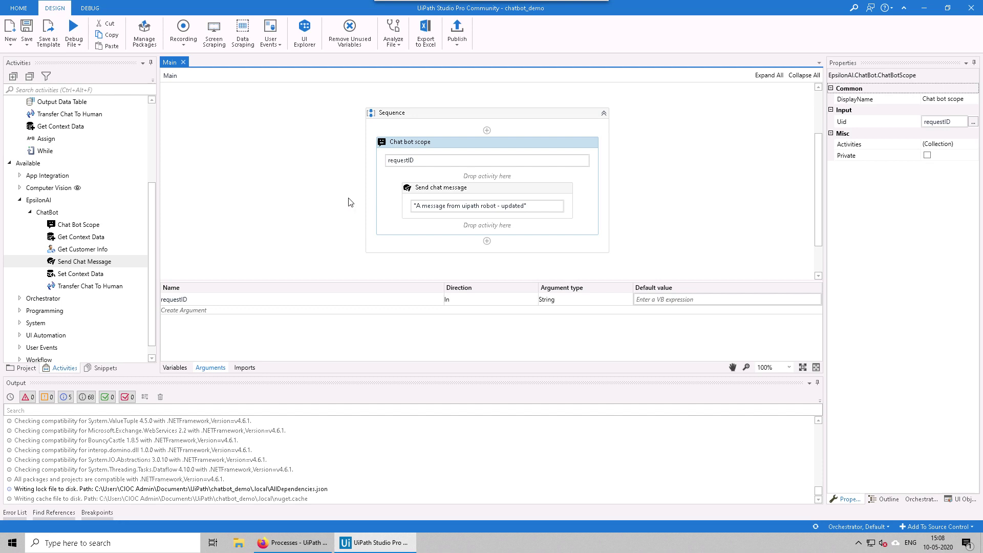
{"action": "left_click", "coordinate": [317, 197]}
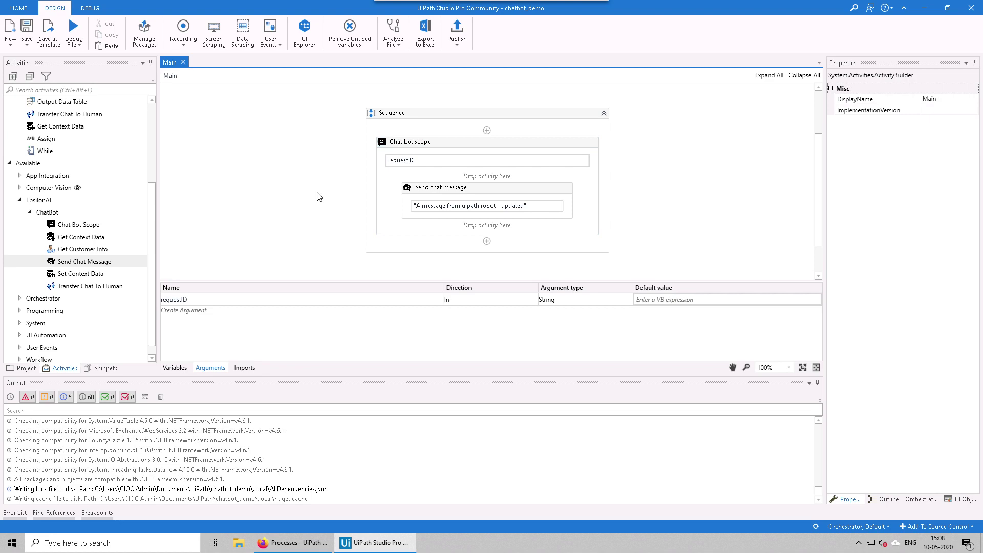
{"action": "left_click", "coordinate": [300, 548]}
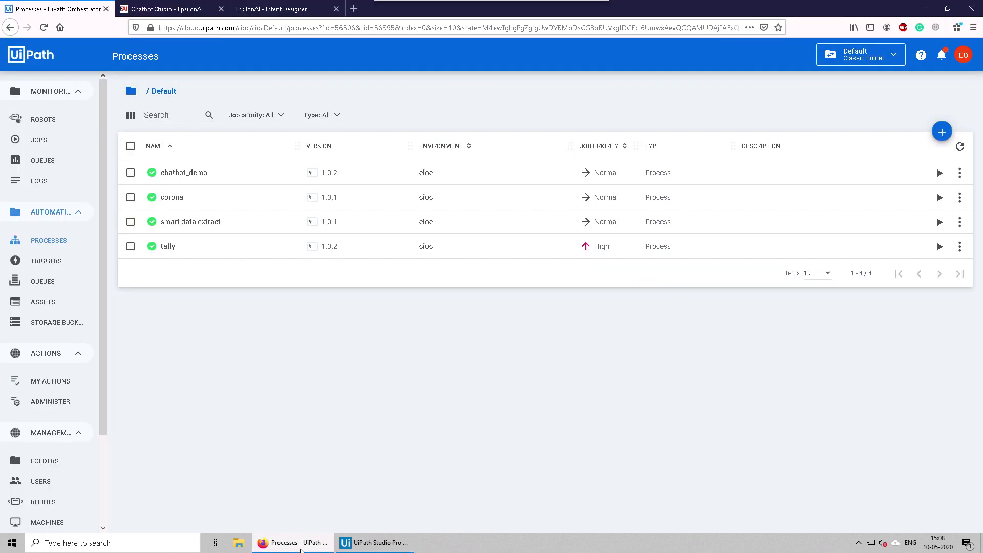
{"action": "left_click", "coordinate": [286, 12]}
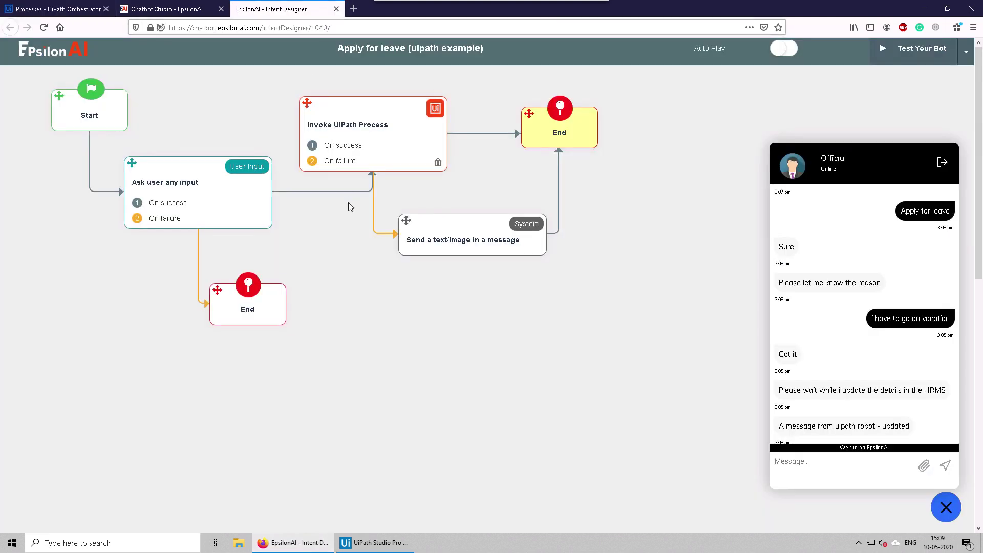
{"action": "left_click", "coordinate": [328, 145]}
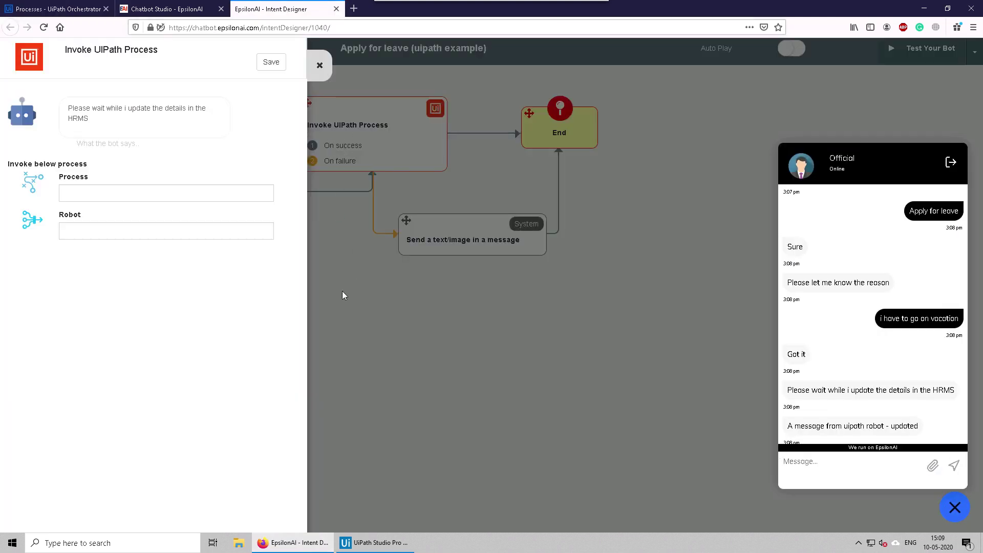
{"action": "left_click", "coordinate": [337, 254]}
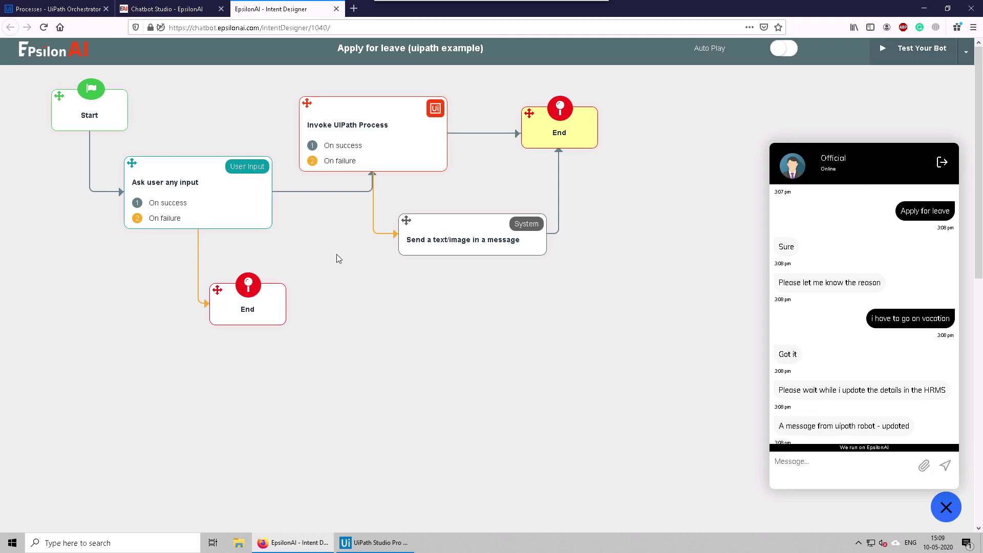
Step: Open the Ask user any input step and find its Save Result as value 'reason'
{"action": "left_click", "coordinate": [197, 190]}
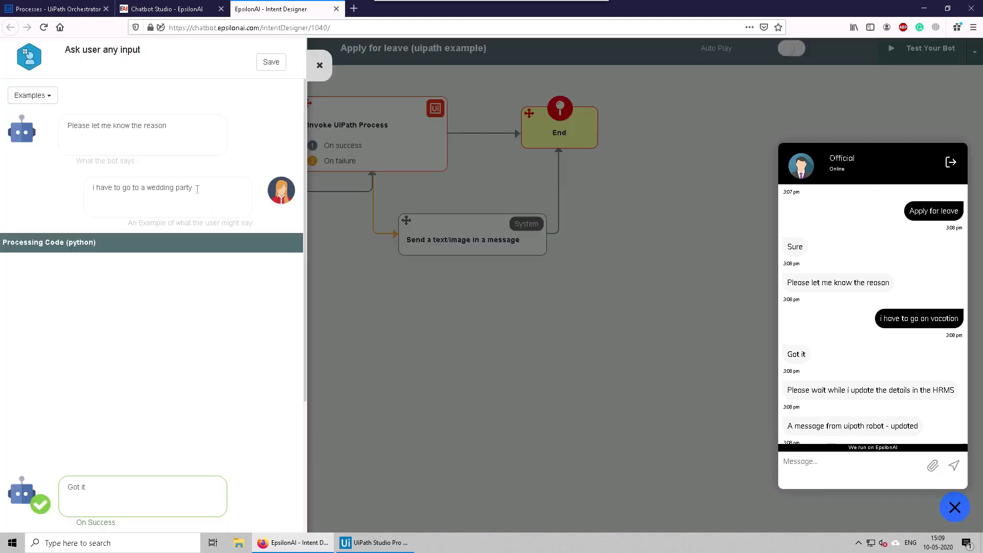
{"action": "scroll", "coordinate": [176, 291], "scroll_direction": "down", "scroll_amount": 3}
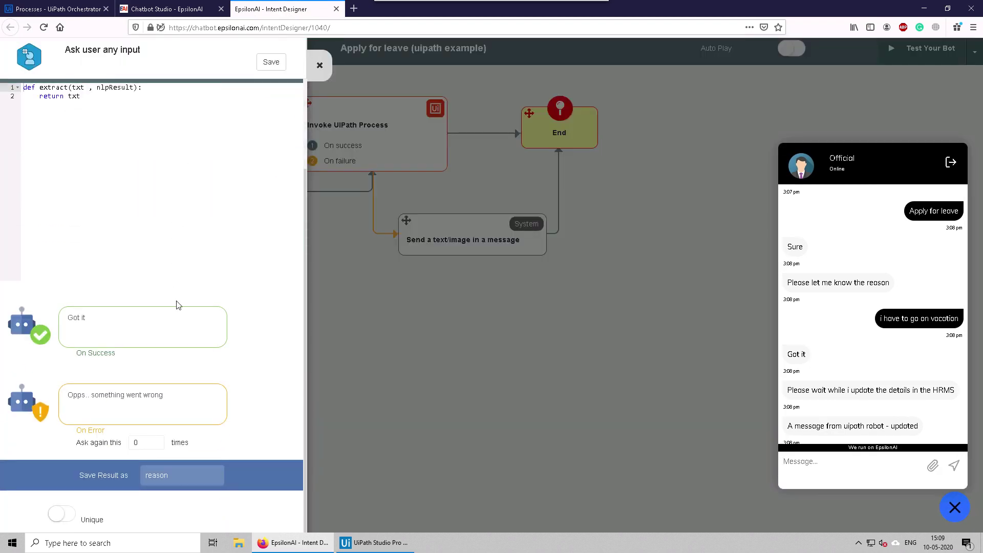
{"action": "left_click_drag", "start_coordinate": [170, 475], "coordinate": [138, 475]}
Step: Add a Get context data step above Send chat message with To set to reasonStr
{"action": "left_click", "coordinate": [383, 544]}
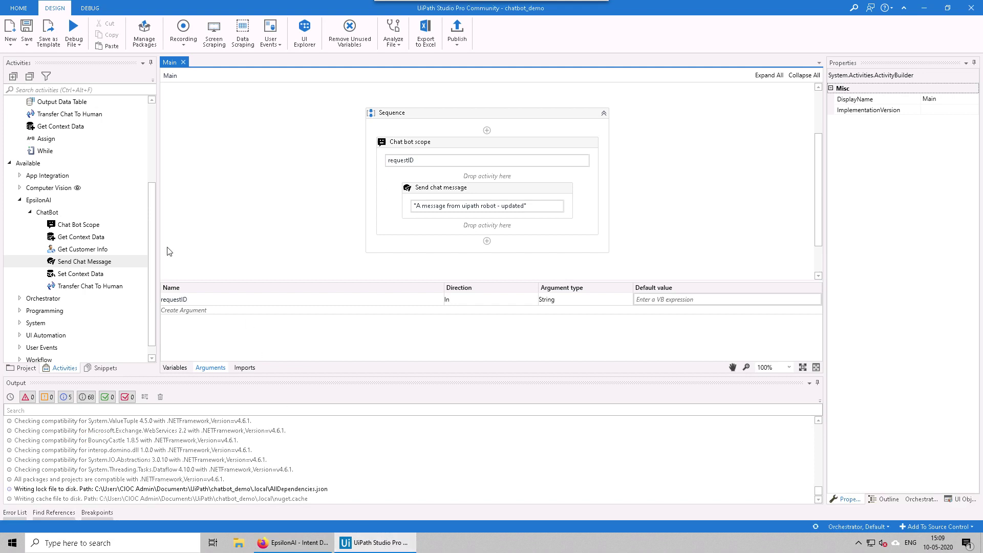
{"action": "left_click", "coordinate": [87, 262]}
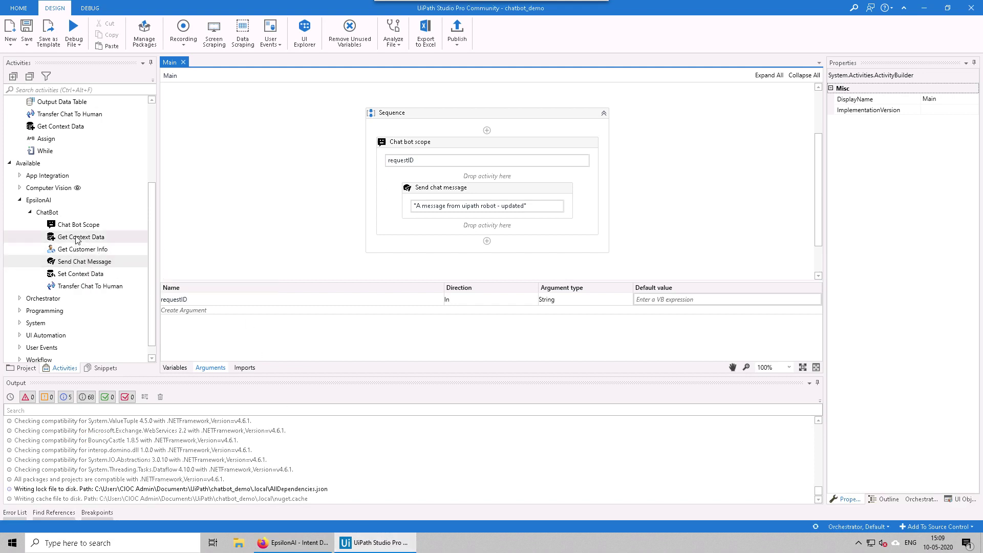
{"action": "left_click_drag", "start_coordinate": [92, 242], "coordinate": [487, 176]}
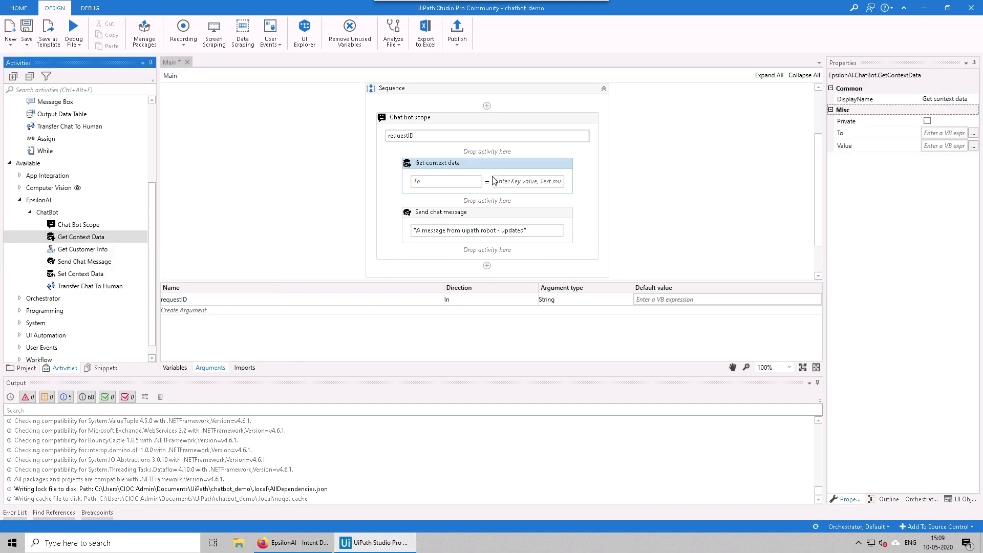
{"action": "left_click", "coordinate": [446, 181]}
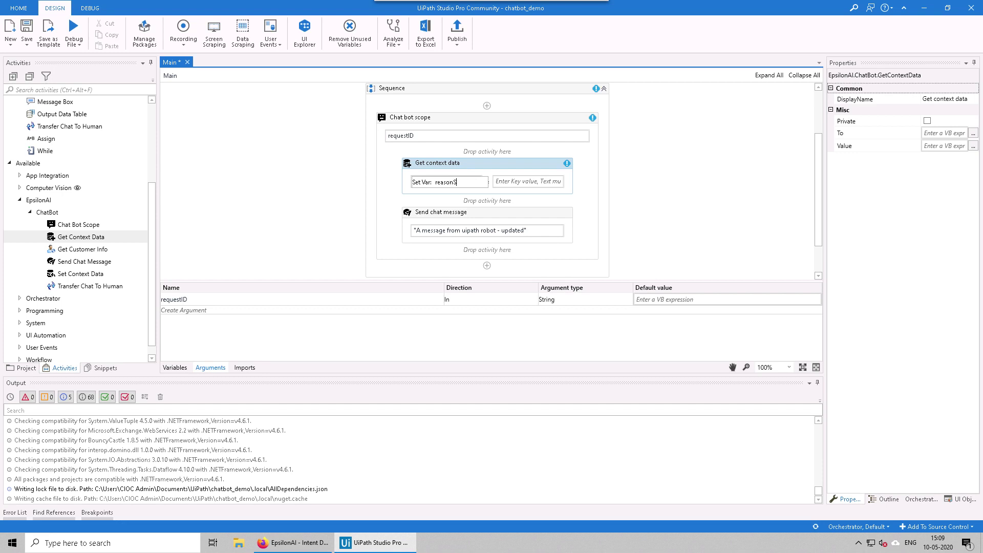
{"action": "key", "text": "Return"}
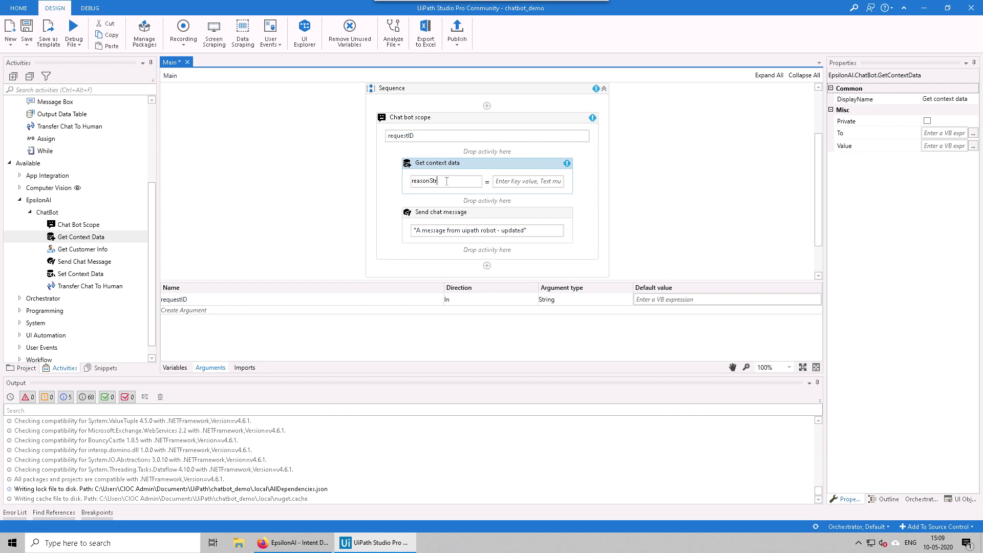
{"action": "left_click", "coordinate": [520, 183]}
{"action": "key", "text": "Home"}
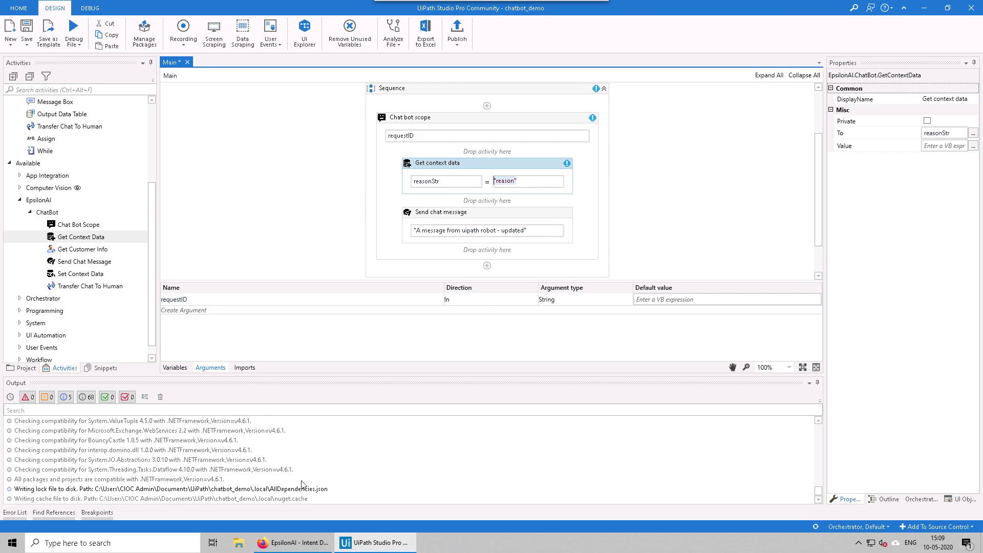
Step: Match the context key to EpsilonAI's saved name 'reason', then add a Message Box to the Chat bot scope
{"action": "left_click", "coordinate": [292, 542]}
{"action": "left_click", "coordinate": [172, 475]}
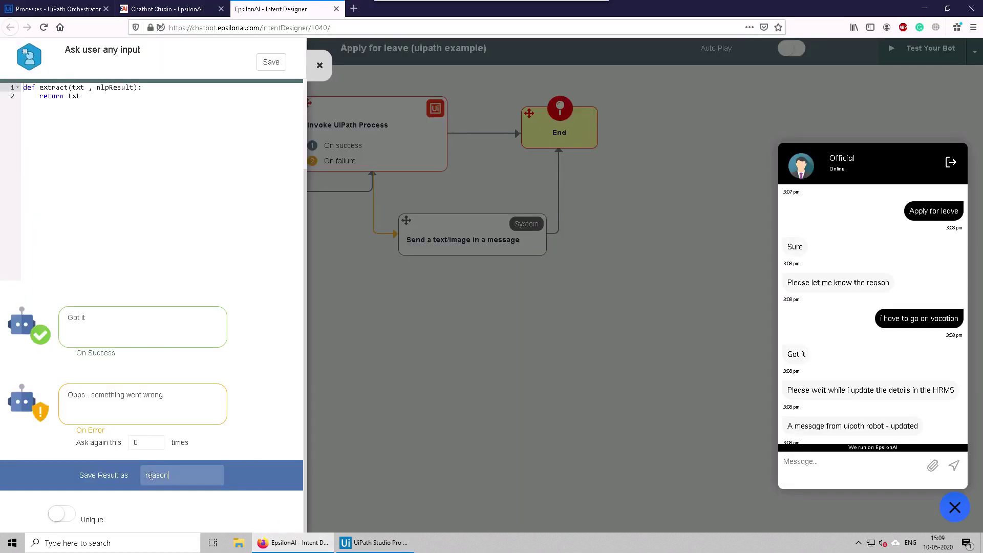
{"action": "left_click_drag", "start_coordinate": [81, 476], "coordinate": [128, 476]}
{"action": "left_click", "coordinate": [158, 476]}
{"action": "left_click", "coordinate": [375, 542]}
{"action": "left_click", "coordinate": [521, 184]}
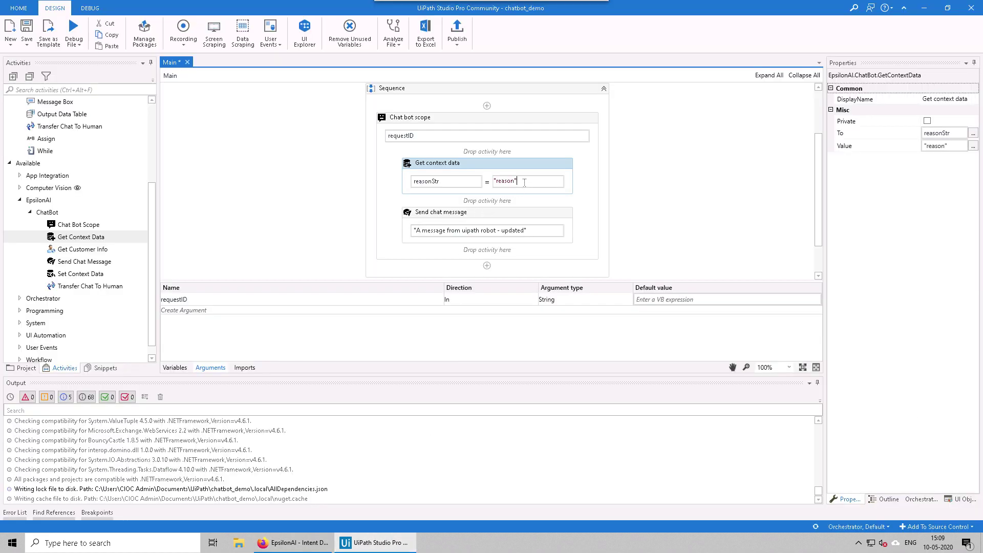
{"action": "left_click_drag", "start_coordinate": [518, 181], "coordinate": [488, 180]}
{"action": "left_click", "coordinate": [451, 203]}
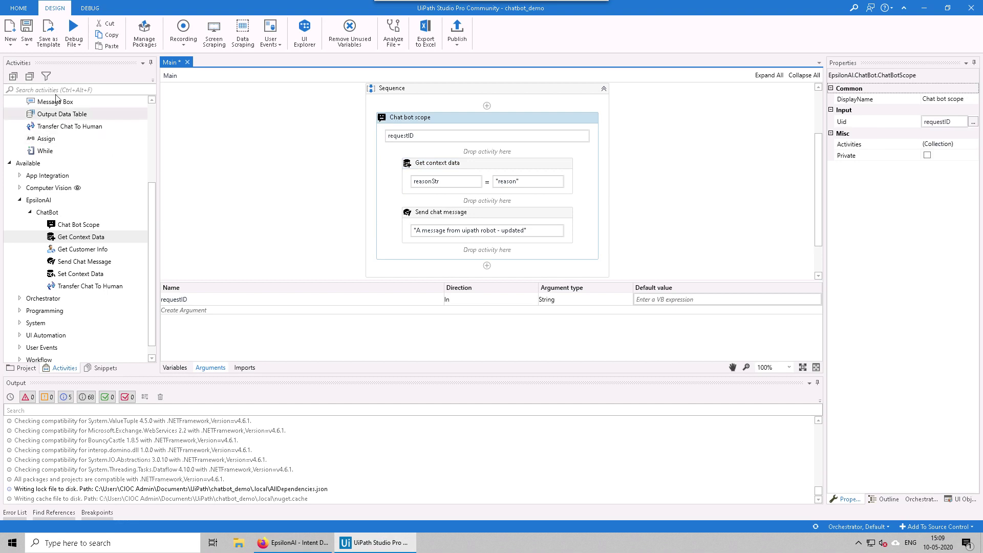
{"action": "left_click_drag", "start_coordinate": [57, 102], "coordinate": [485, 210]}
Step: Have the Message Box between the chat steps show reasonStr, then save and publish chatbot_demo
{"action": "left_click", "coordinate": [457, 220]}
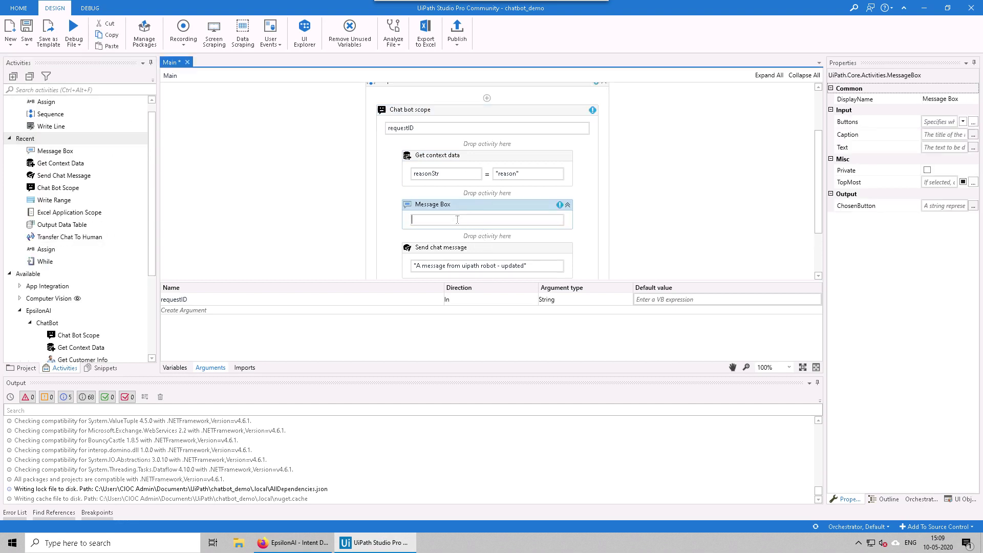
{"action": "type", "text": "reasonStr"}
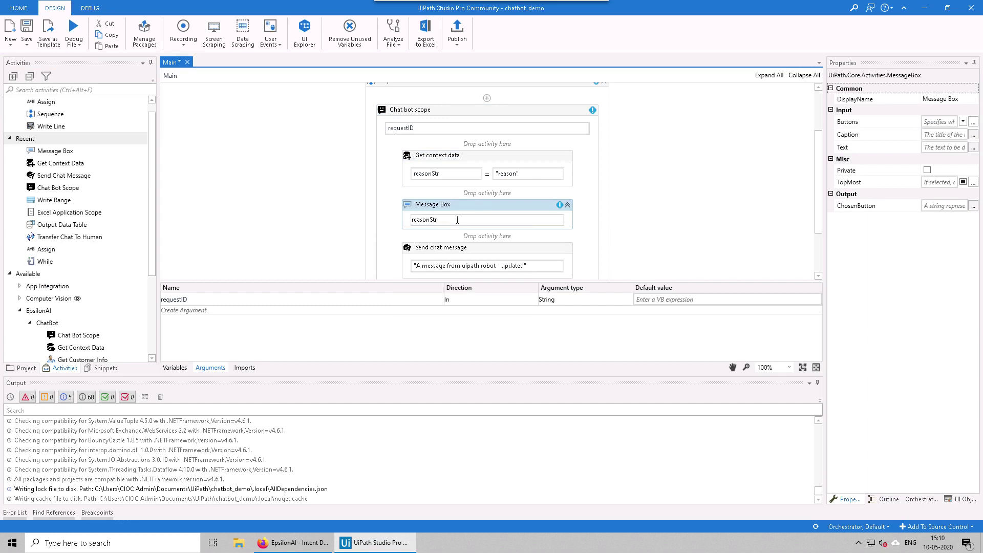
{"action": "left_click", "coordinate": [306, 202]}
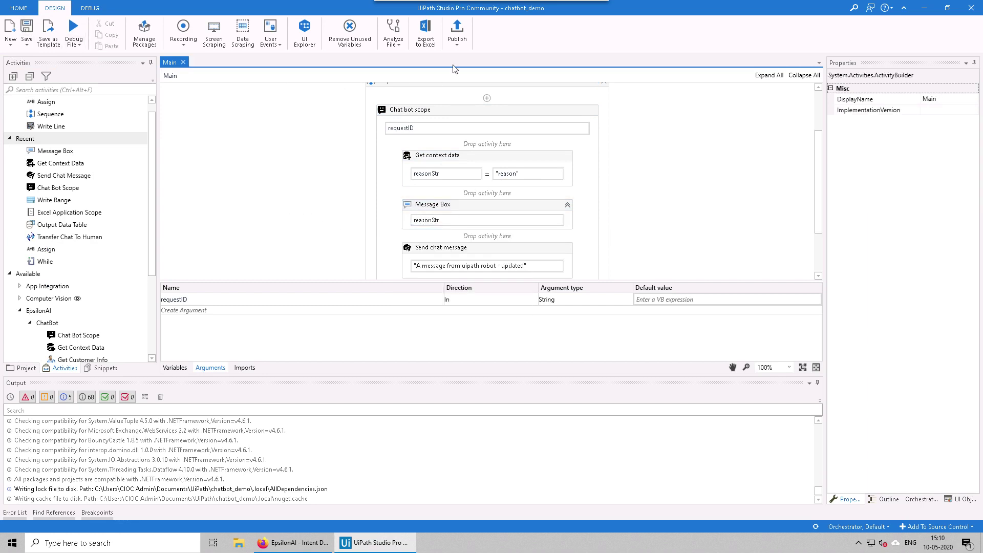
{"action": "left_click", "coordinate": [457, 29]}
{"action": "left_click", "coordinate": [634, 355]}
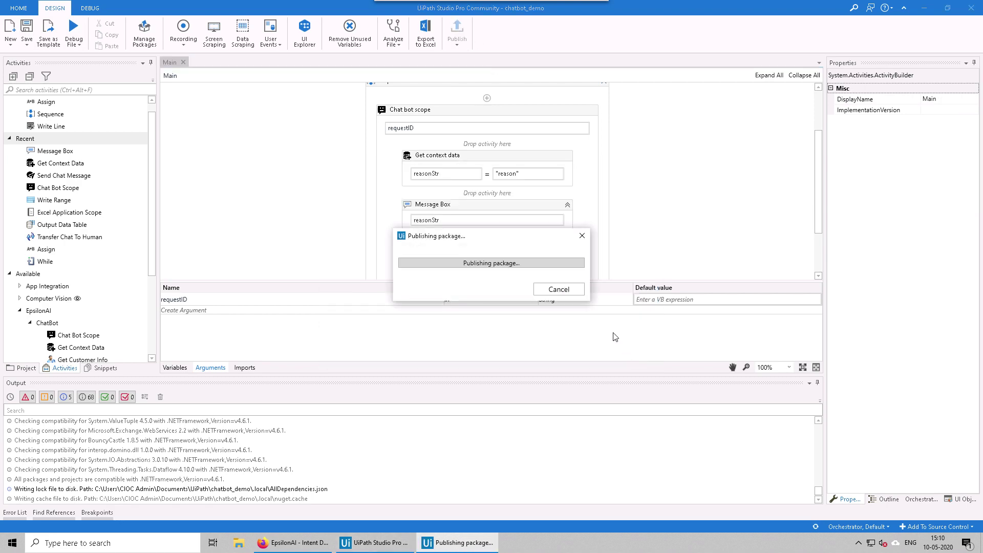
{"action": "left_click", "coordinate": [566, 297]}
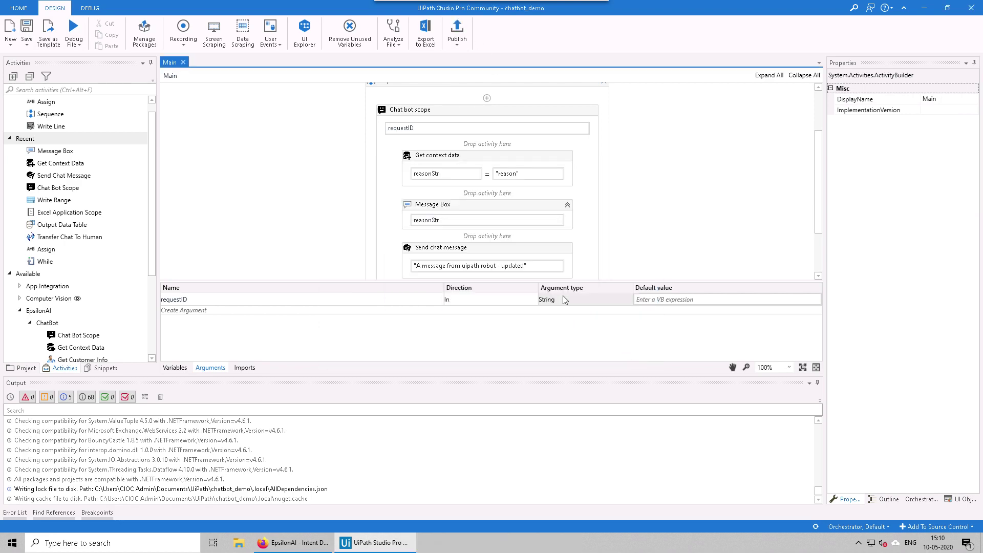
{"action": "left_click", "coordinate": [309, 541]}
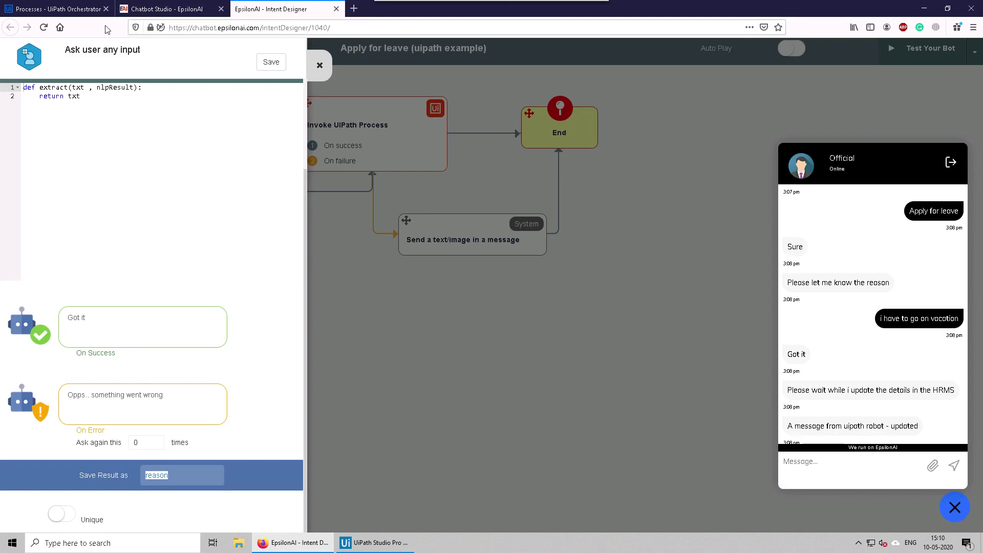
Step: In Orchestrator's View Process for chatbot_demo, update the package to version 1.0.3 and confirm
{"action": "left_click", "coordinate": [59, 9]}
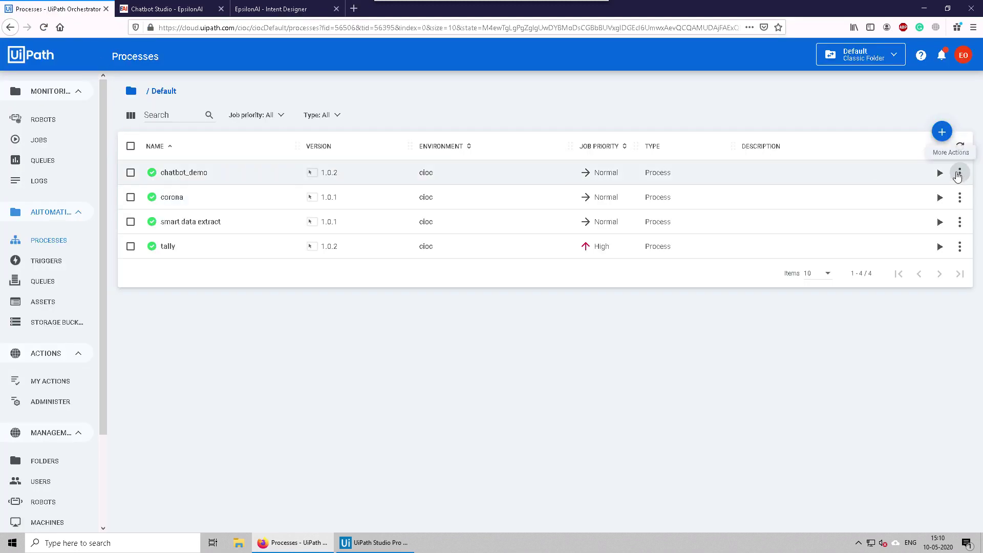
{"action": "left_click", "coordinate": [959, 173]}
{"action": "left_click", "coordinate": [922, 194]}
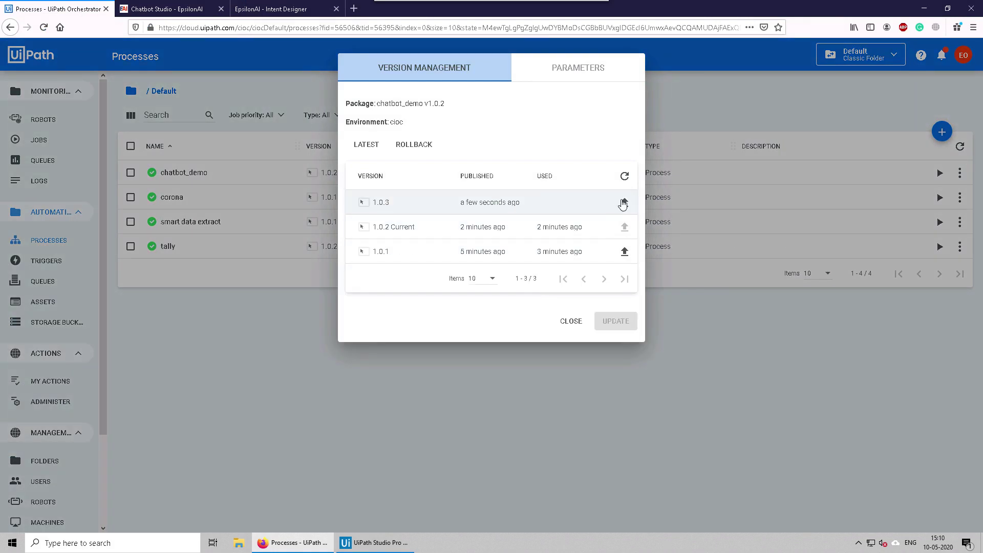
{"action": "left_click", "coordinate": [624, 202]}
{"action": "left_click", "coordinate": [576, 305]}
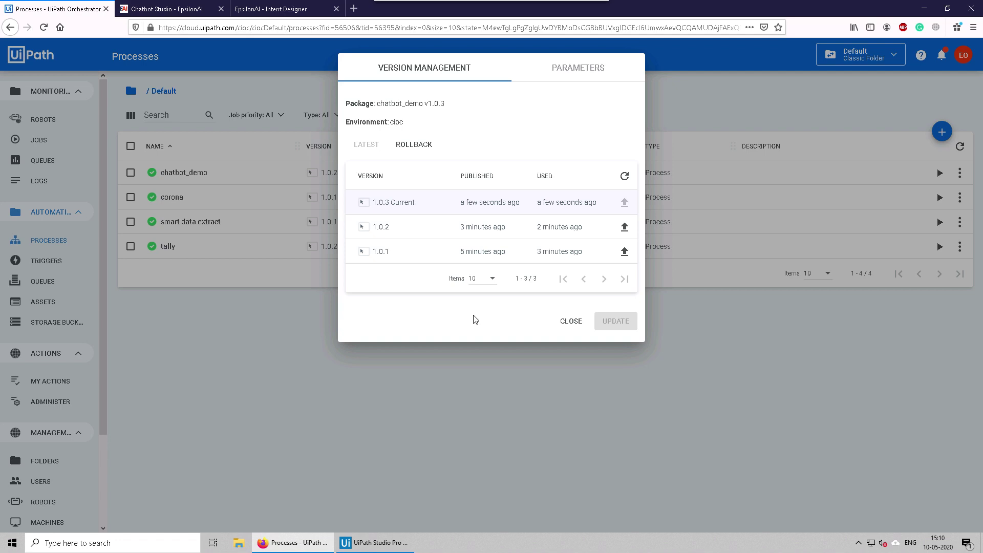
{"action": "left_click", "coordinate": [570, 321]}
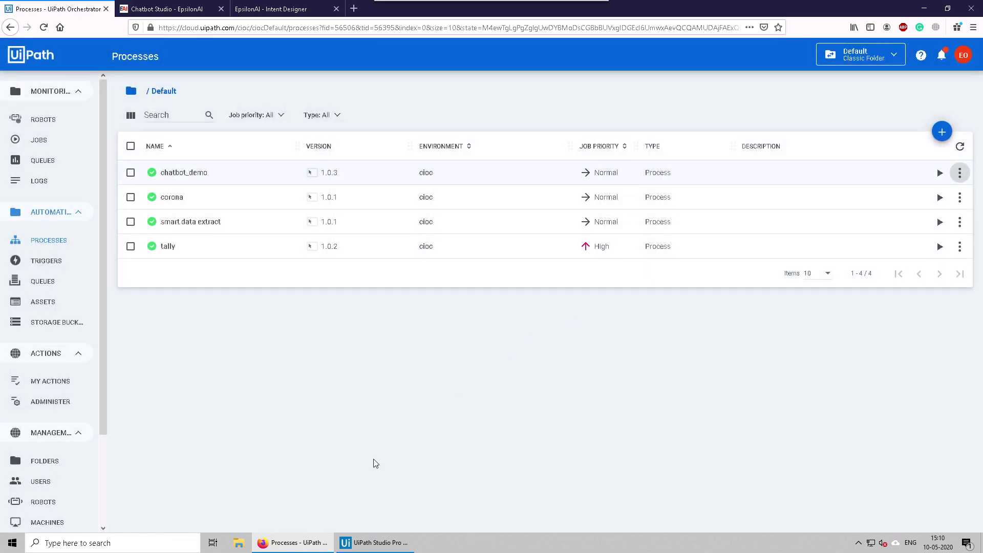
{"action": "left_click", "coordinate": [348, 542]}
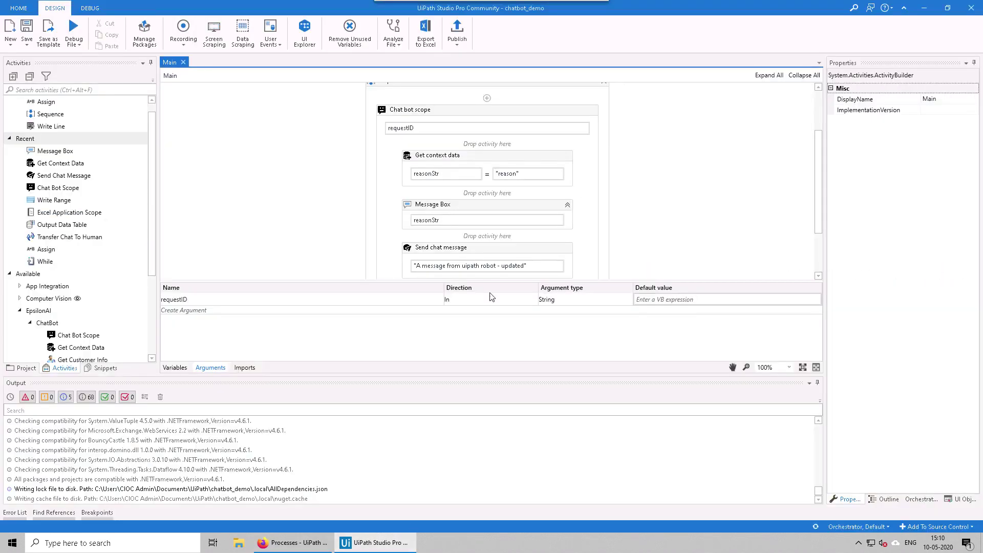
Step: Inspect the Get context data and Chat bot scope activities, then collapse the Arguments panel
{"action": "left_click", "coordinate": [446, 155]}
{"action": "scroll", "coordinate": [69, 255], "scroll_direction": "down", "scroll_amount": 3}
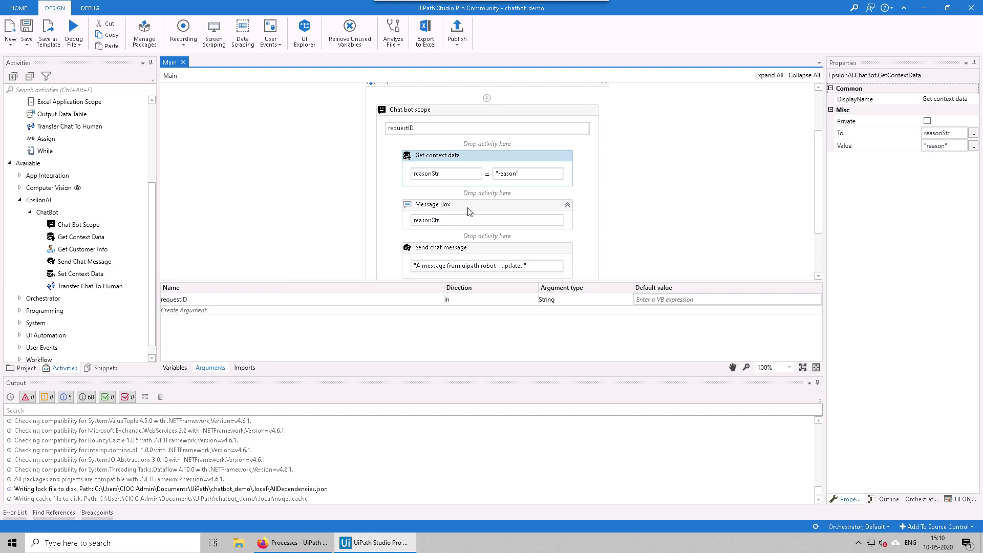
{"action": "left_click", "coordinate": [471, 195]}
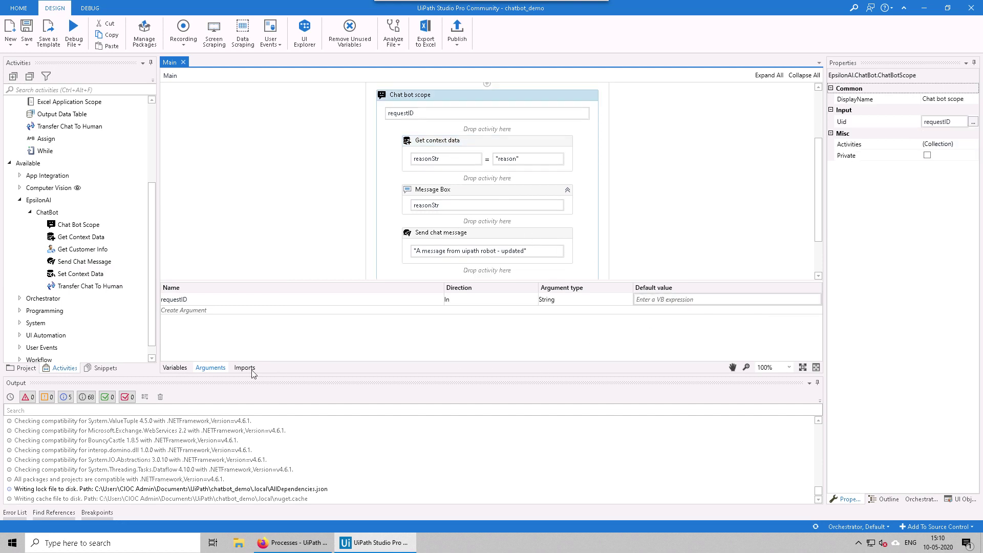
{"action": "left_click", "coordinate": [210, 369]}
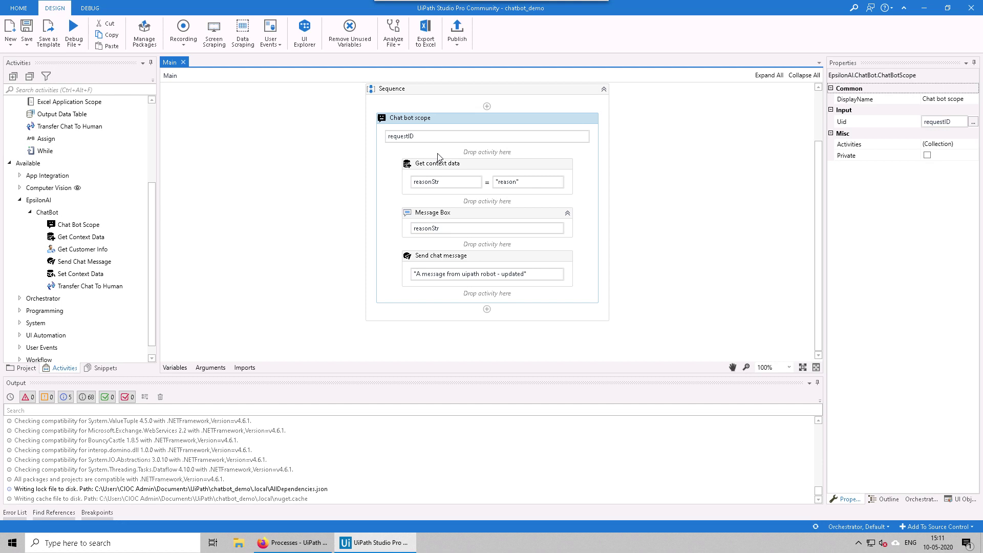
{"action": "left_click", "coordinate": [287, 213]}
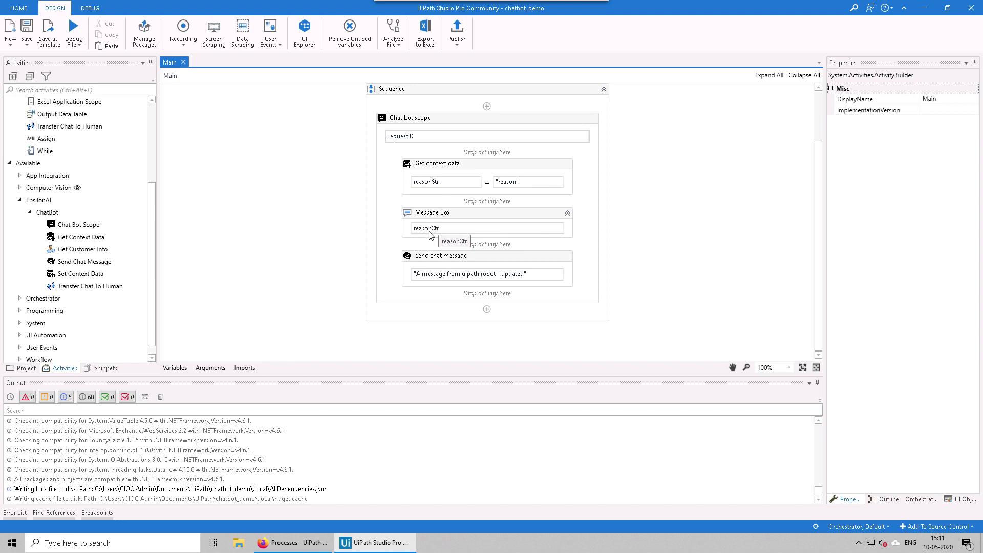
Step: Back in the Intent Designer, close the Ask user any input panel and turn on Auto Play
{"action": "left_click", "coordinate": [923, 9]}
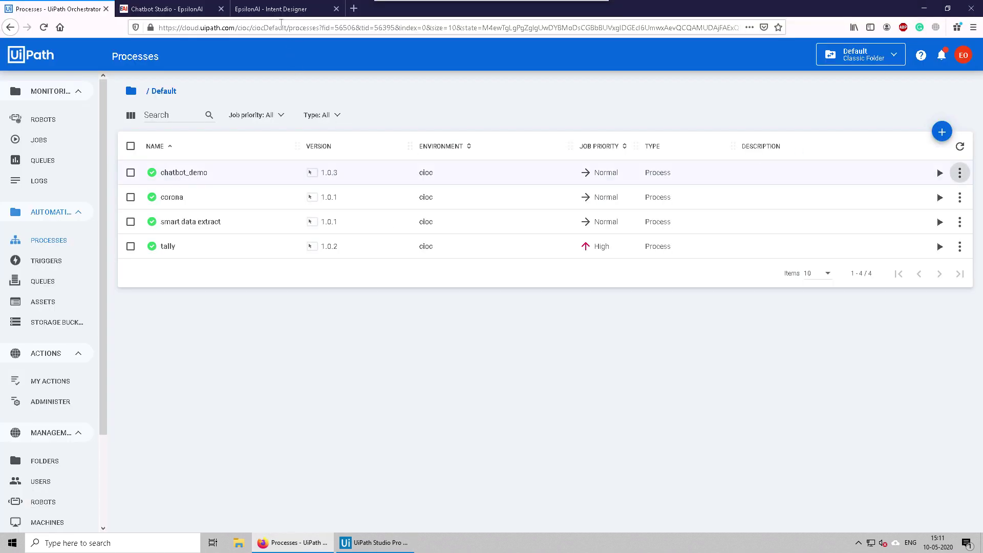
{"action": "left_click", "coordinate": [286, 10]}
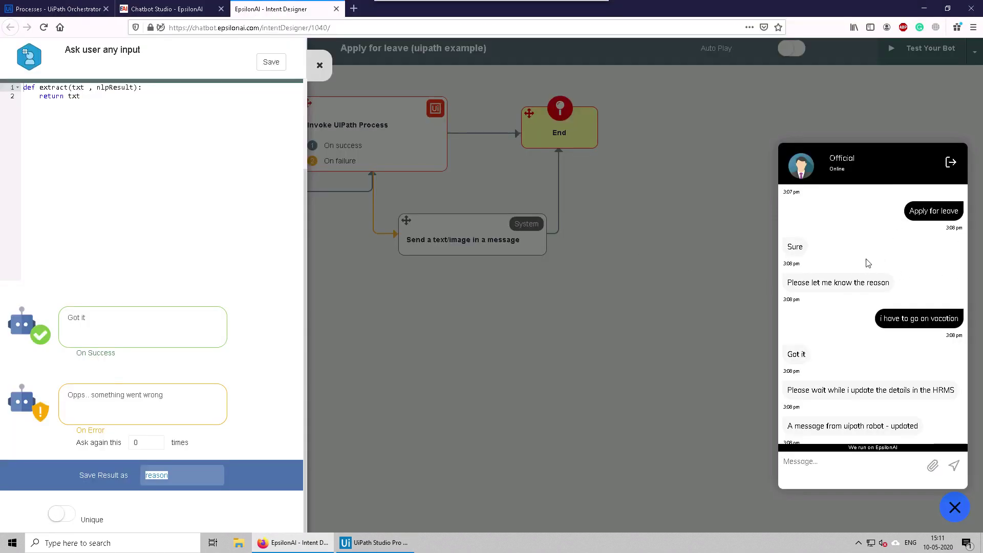
{"action": "left_click", "coordinate": [553, 231]}
{"action": "left_click", "coordinate": [320, 65]}
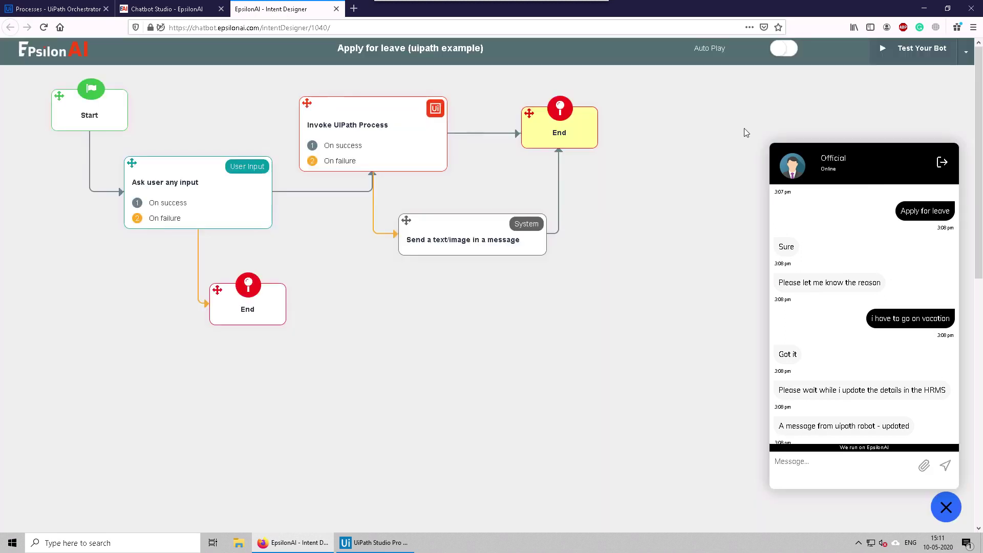
{"action": "left_click", "coordinate": [782, 53]}
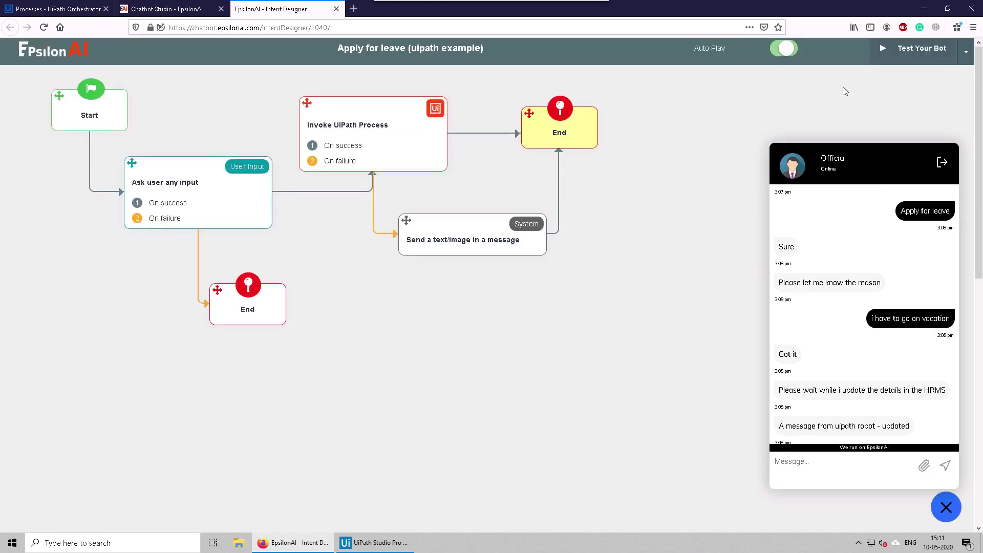
Step: End and restart the test chat, then dismiss the robot's Message Box showing the wedding-party reason
{"action": "left_click", "coordinate": [941, 161]}
{"action": "left_click", "coordinate": [889, 429]}
{"action": "left_click", "coordinate": [864, 468]}
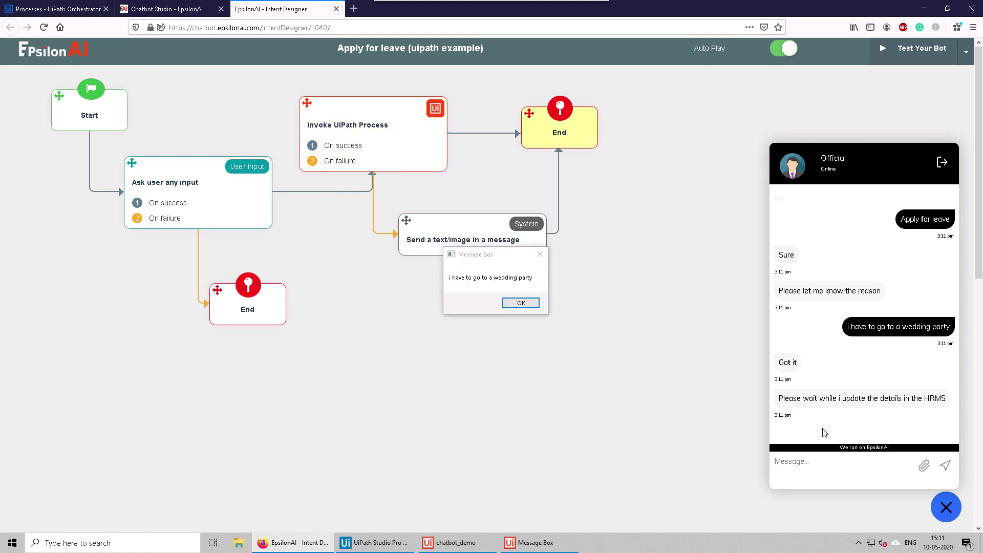
{"action": "left_click", "coordinate": [463, 277]}
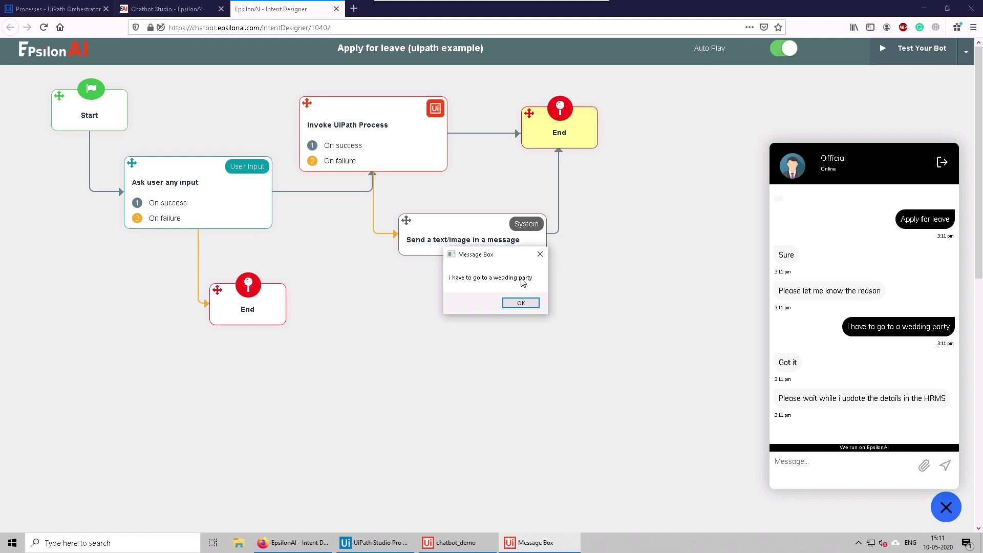
{"action": "left_click", "coordinate": [530, 302]}
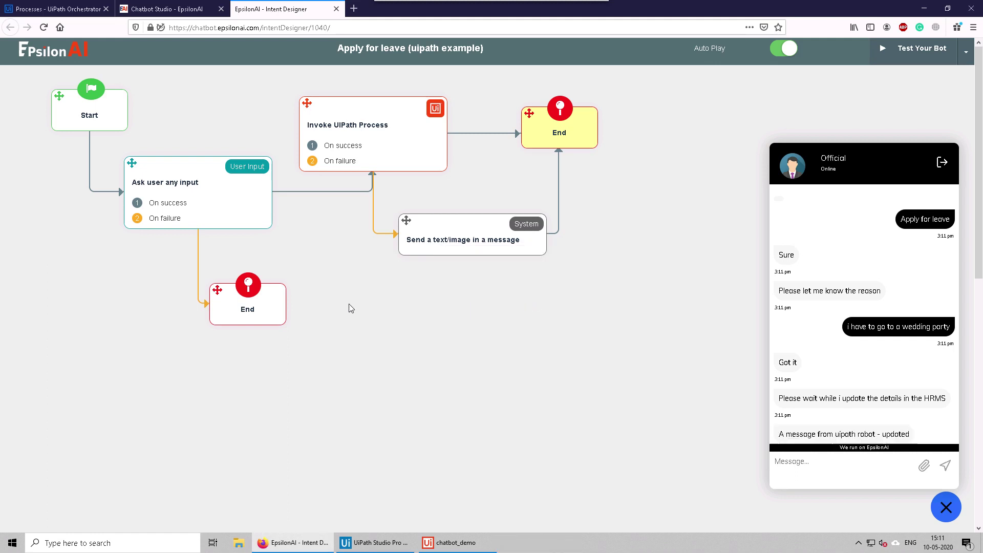
{"action": "left_click", "coordinate": [375, 542]}
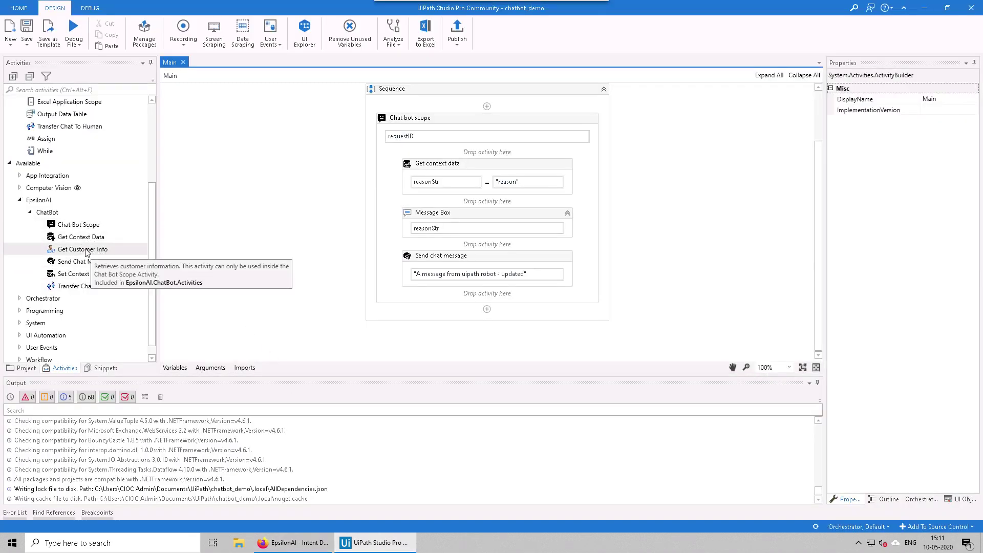
Step: Add a trial Get Customer Info step above Message Box, delete it, and minimise UiPath Studio
{"action": "left_click_drag", "start_coordinate": [86, 251], "coordinate": [487, 201]}
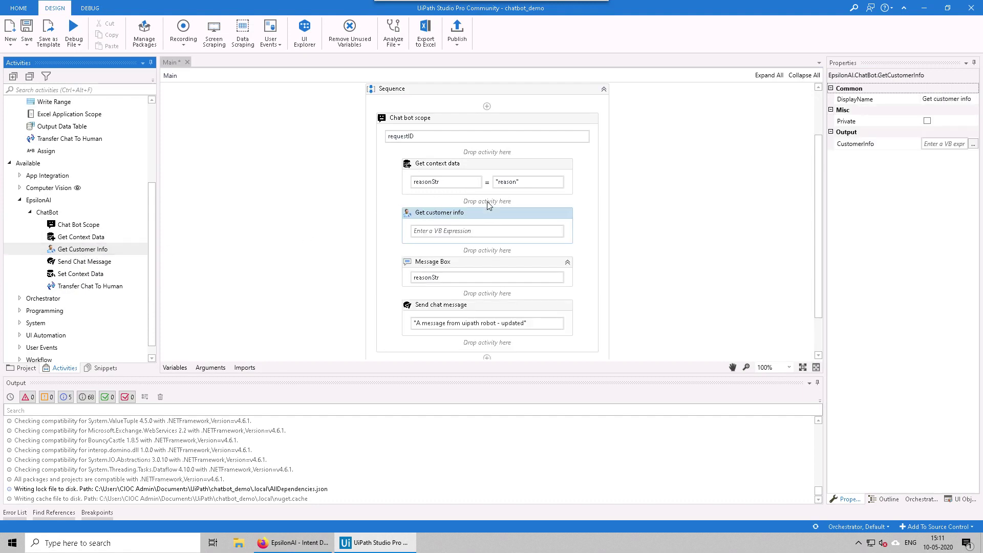
{"action": "left_click", "coordinate": [462, 231]}
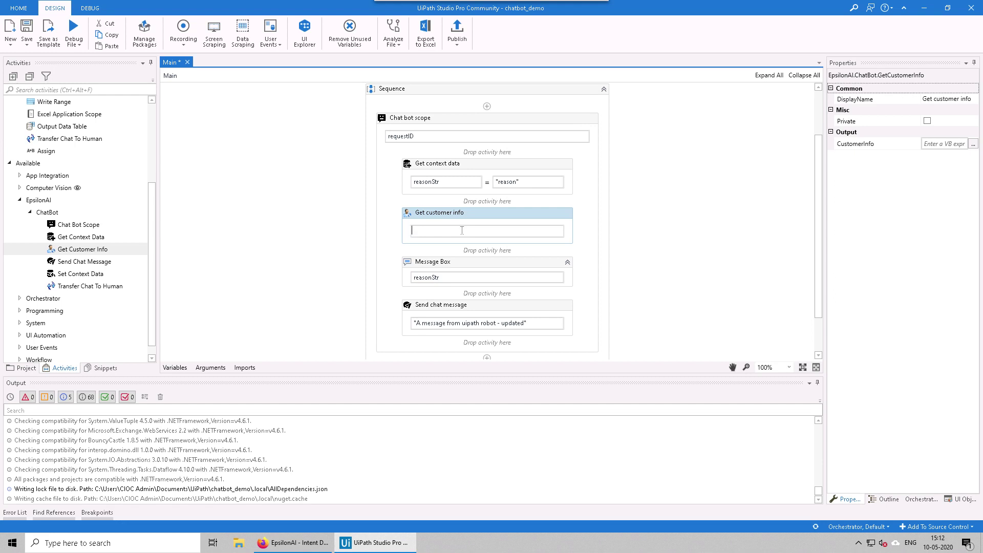
{"action": "left_click", "coordinate": [480, 213]}
{"action": "key", "text": "Delete"}
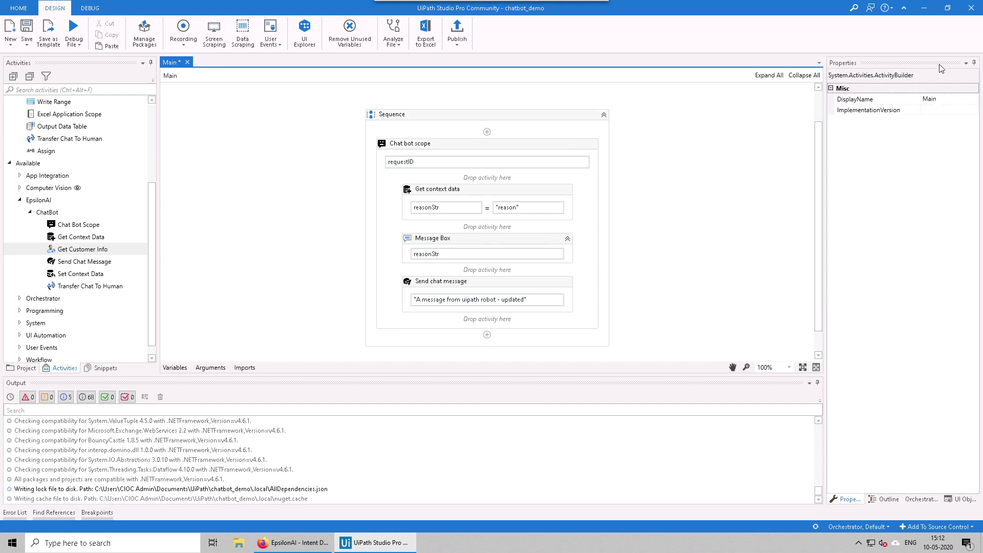
{"action": "left_click", "coordinate": [924, 8]}
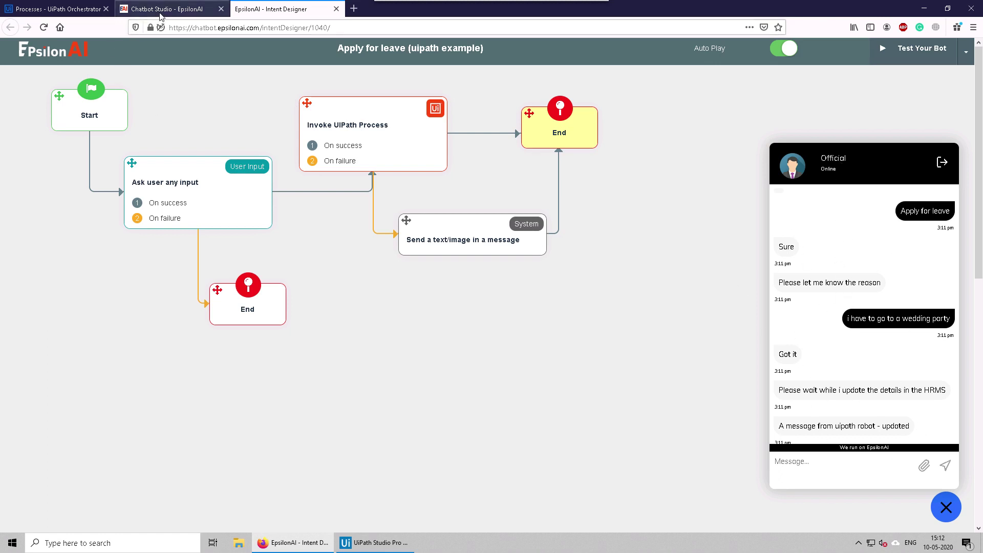
Step: In UI Settings, rename the robot from Official to Test Bot and choose the Chat With Us launcher button
{"action": "left_click", "coordinate": [160, 13]}
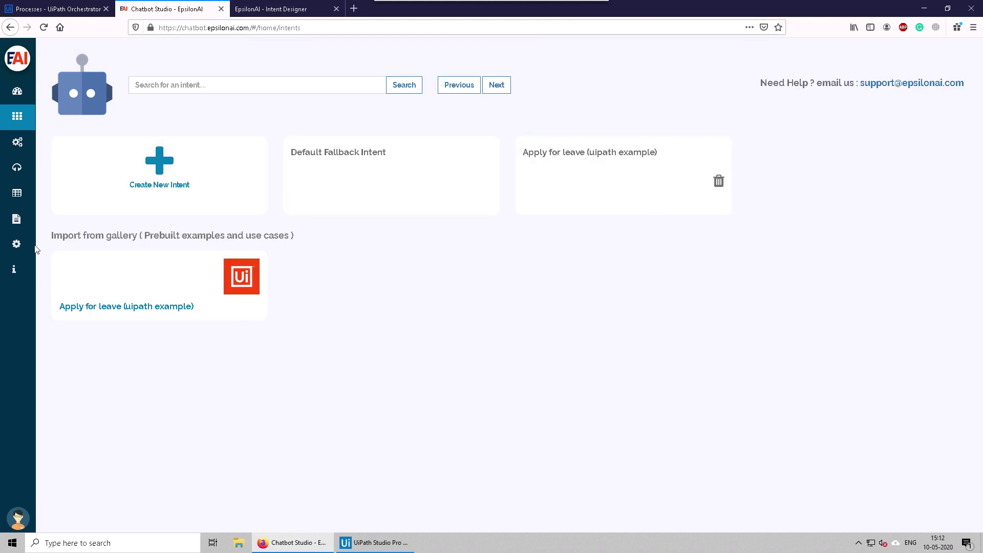
{"action": "left_click", "coordinate": [17, 246]}
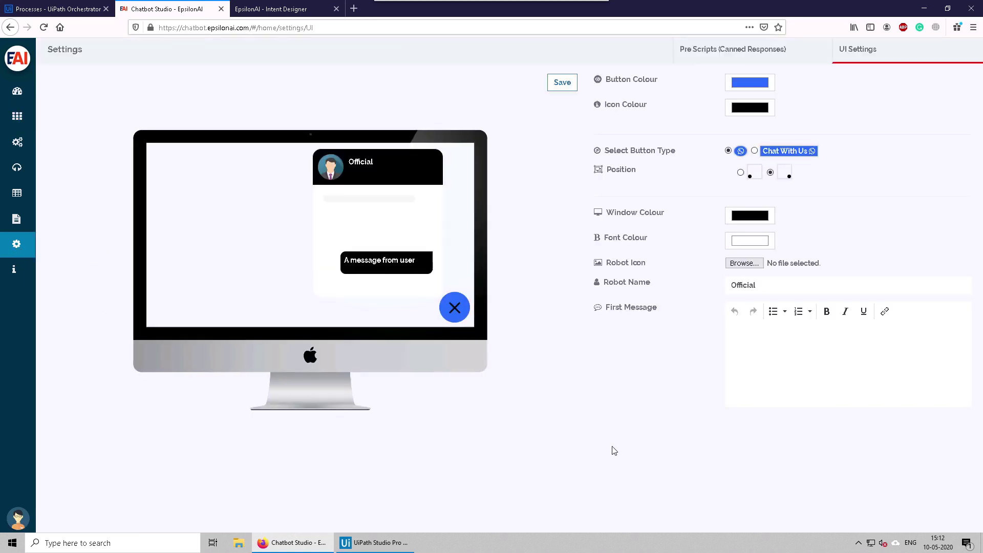
{"action": "double_click", "coordinate": [748, 286]}
{"action": "type", "text": "Test Bot"}
{"action": "left_click_drag", "start_coordinate": [351, 162], "coordinate": [377, 162]}
{"action": "left_click", "coordinate": [395, 168]}
{"action": "left_click", "coordinate": [754, 151]}
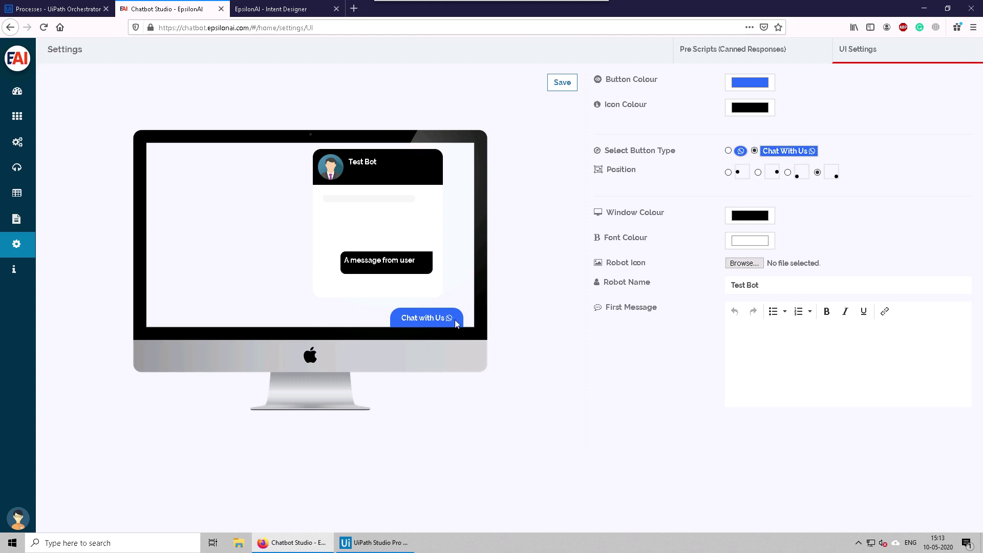
Step: Try the widget positions, keep it on the right side, and make the launcher button red
{"action": "left_click", "coordinate": [727, 173]}
{"action": "left_click", "coordinate": [788, 173]}
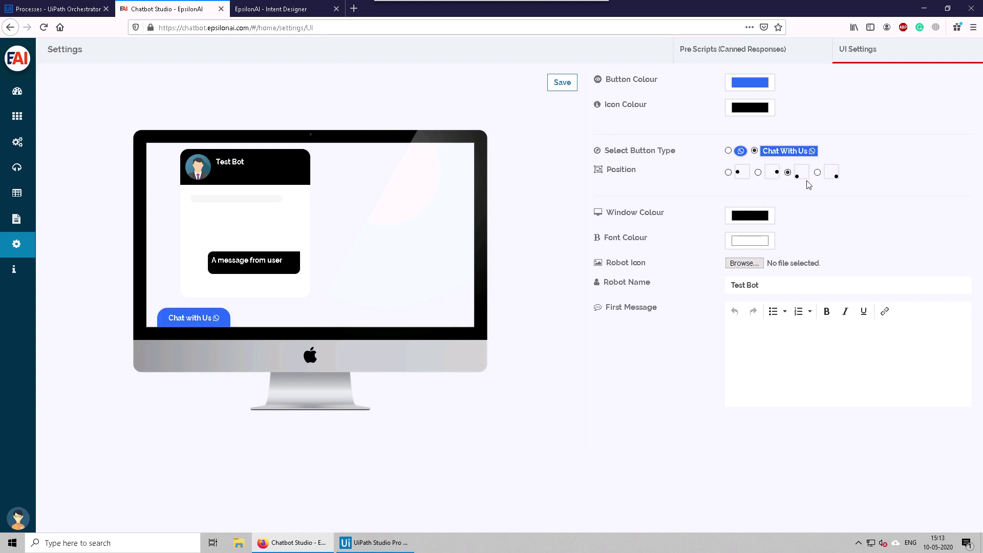
{"action": "left_click", "coordinate": [817, 173]}
{"action": "left_click", "coordinate": [749, 85]}
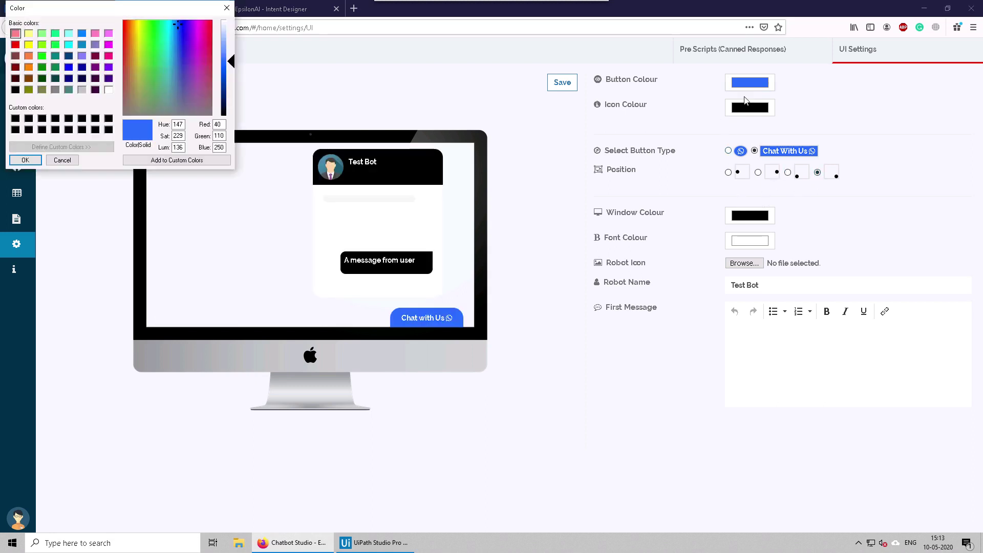
{"action": "left_click_drag", "start_coordinate": [142, 39], "coordinate": [121, 20]}
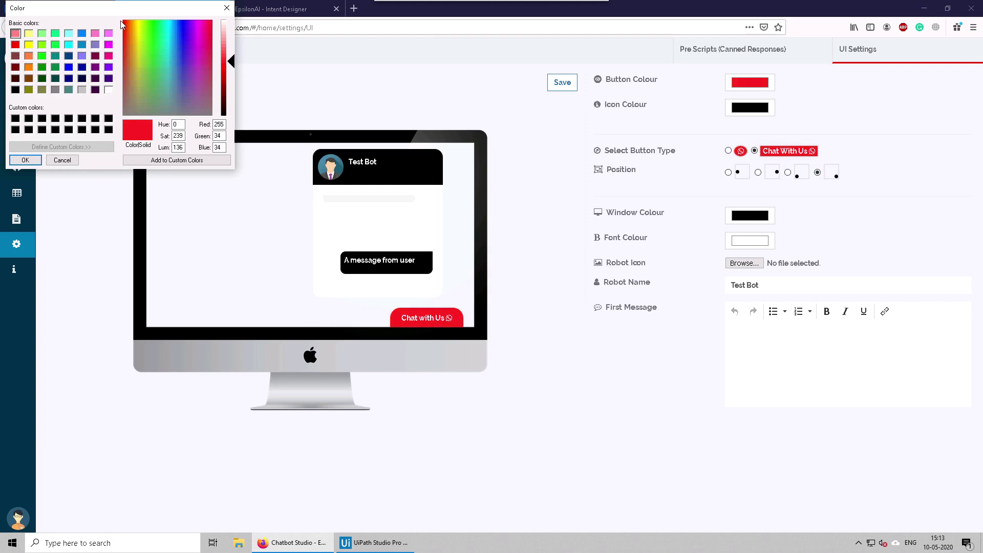
{"action": "left_click", "coordinate": [26, 160]}
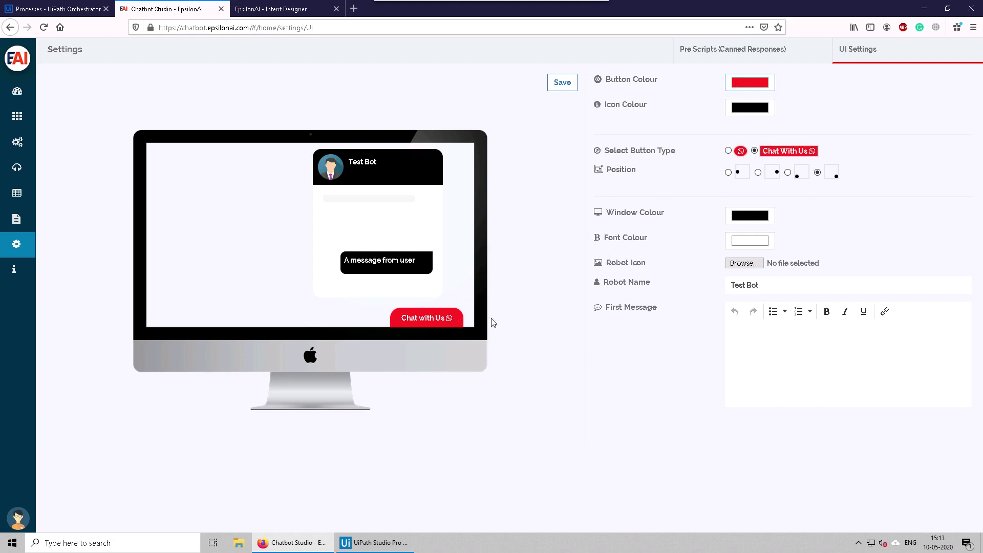
Step: Set the chat Window Colour to orange-red (RGB 242, 77, 47)
{"action": "left_click", "coordinate": [750, 217]}
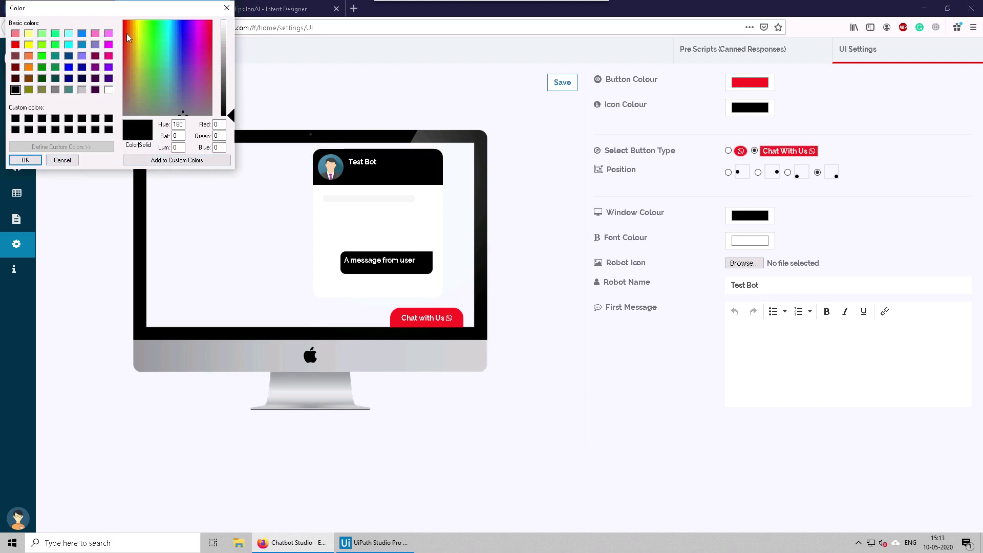
{"action": "left_click_drag", "start_coordinate": [126, 30], "coordinate": [119, 20]}
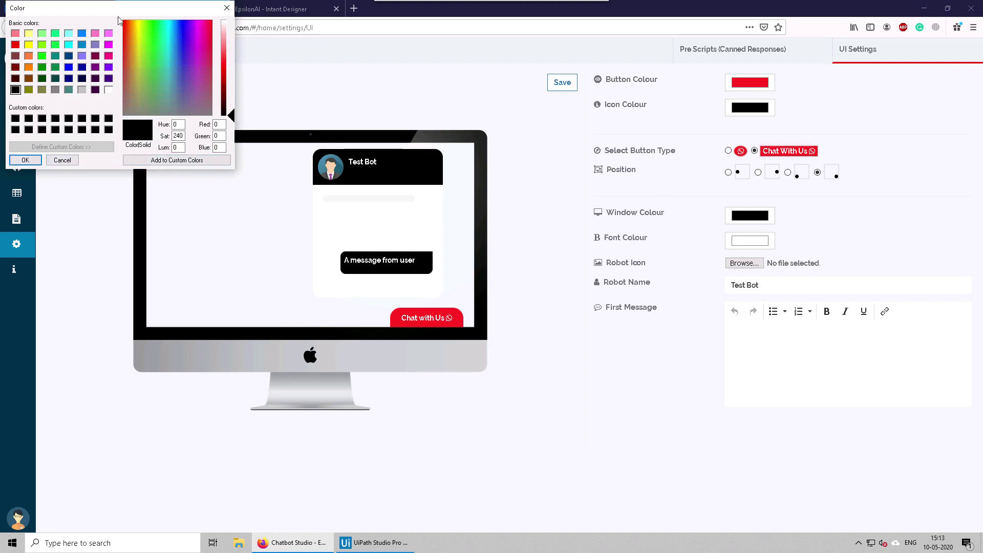
{"action": "left_click", "coordinate": [31, 160]}
{"action": "left_click", "coordinate": [748, 219]}
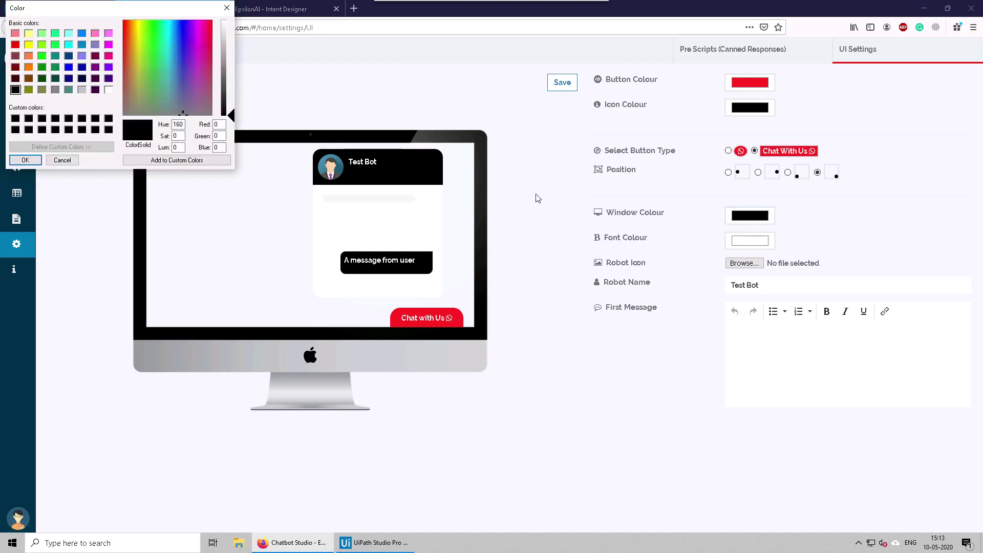
{"action": "left_click_drag", "start_coordinate": [125, 23], "coordinate": [122, 21]}
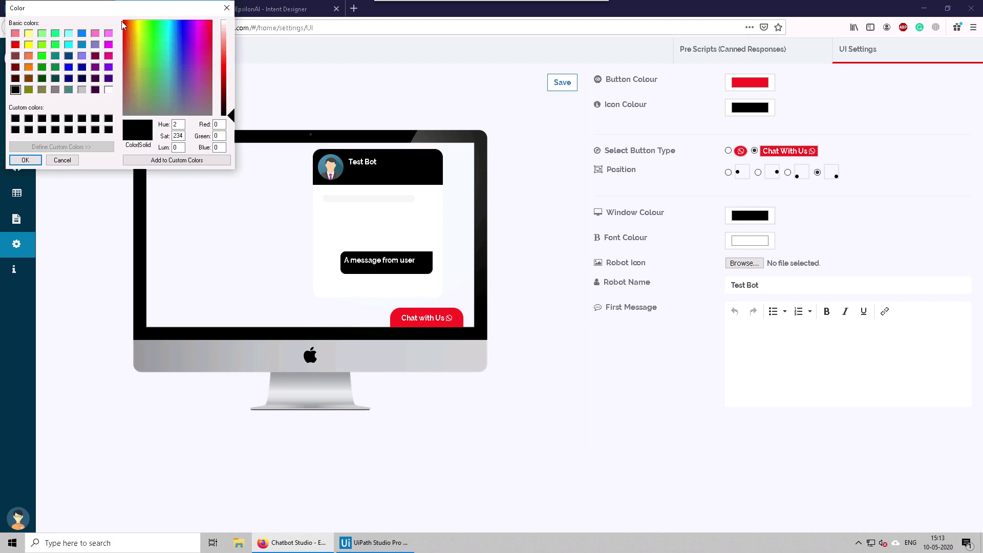
{"action": "left_click_drag", "start_coordinate": [232, 117], "coordinate": [229, 64]}
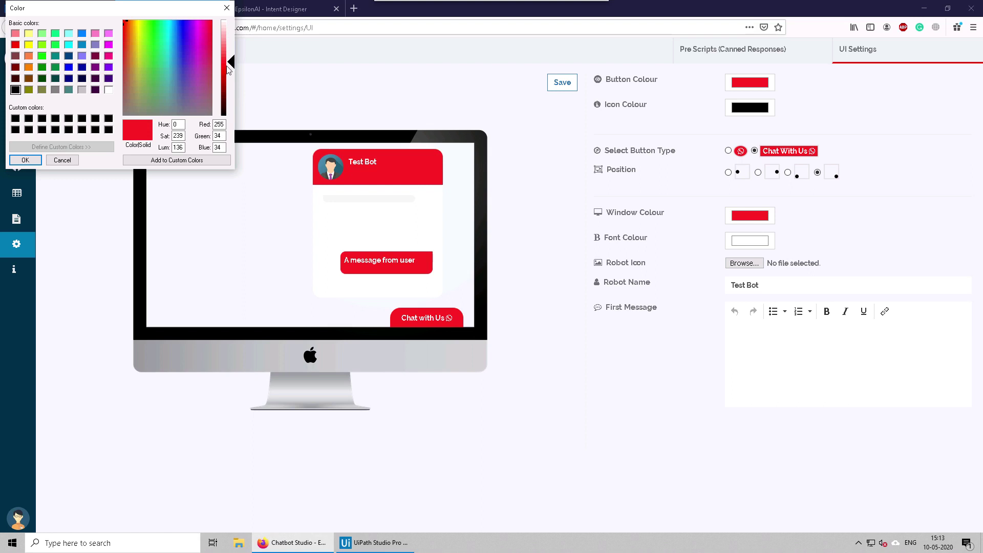
{"action": "left_click", "coordinate": [124, 31]}
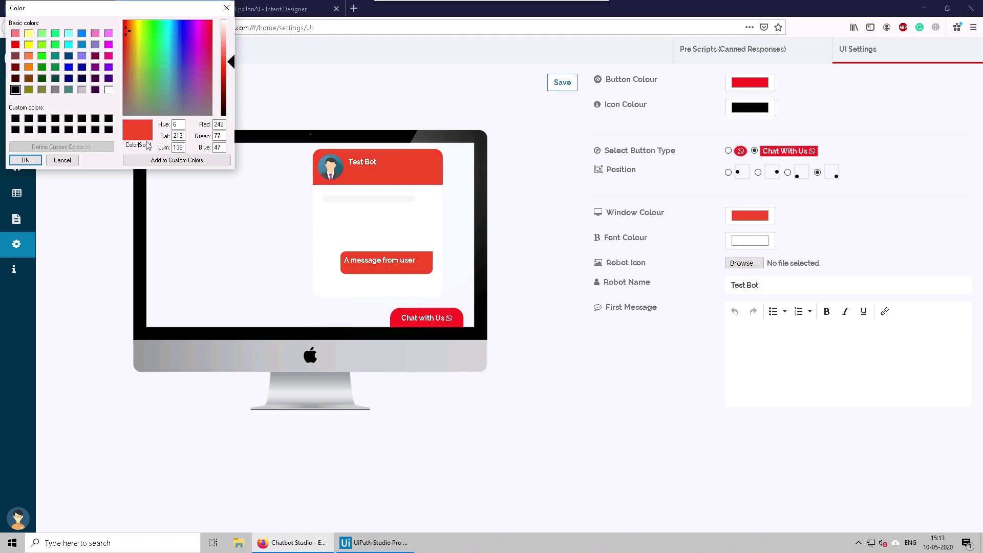
{"action": "left_click", "coordinate": [24, 160]}
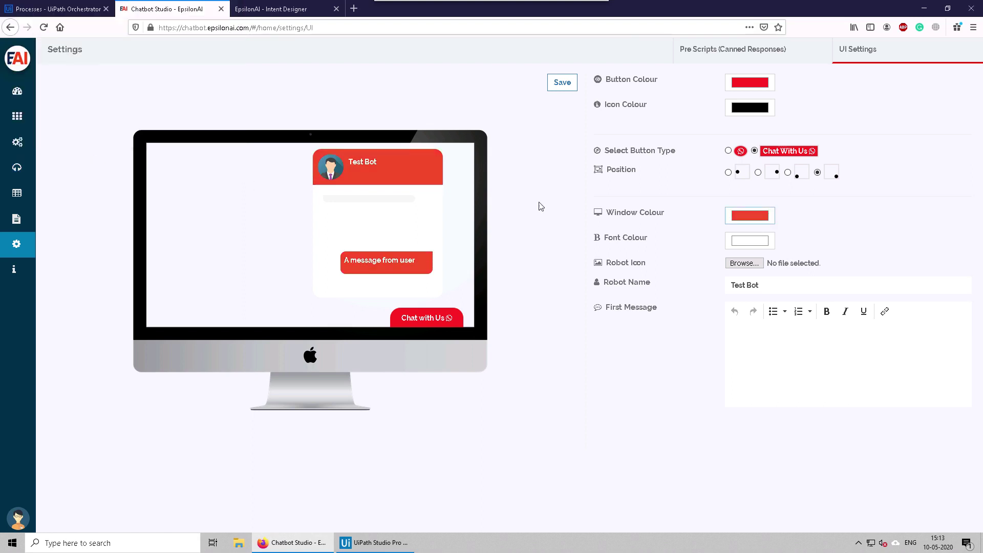
Step: Enter 'Hi, Welcome to my bot. How can I help you' as the First Message, correcting typos
{"action": "left_click", "coordinate": [765, 351]}
{"action": "type", "text": "Hi,"}
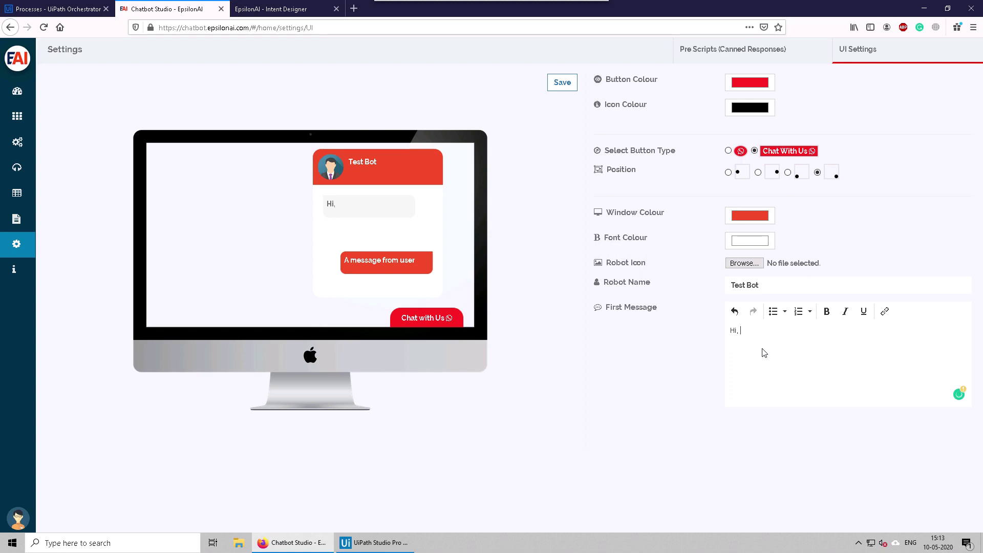
{"action": "type", "text": " Wleocme"}
{"action": "key", "text": "BackSpace"}
{"action": "key", "text": "BackSpace"}
{"action": "key", "text": "BackSpace"}
{"action": "key", "text": "BackSpace"}
{"action": "key", "text": "BackSpace"}
{"action": "key", "text": "BackSpace"}
{"action": "type", "text": "elcome to my bot"}
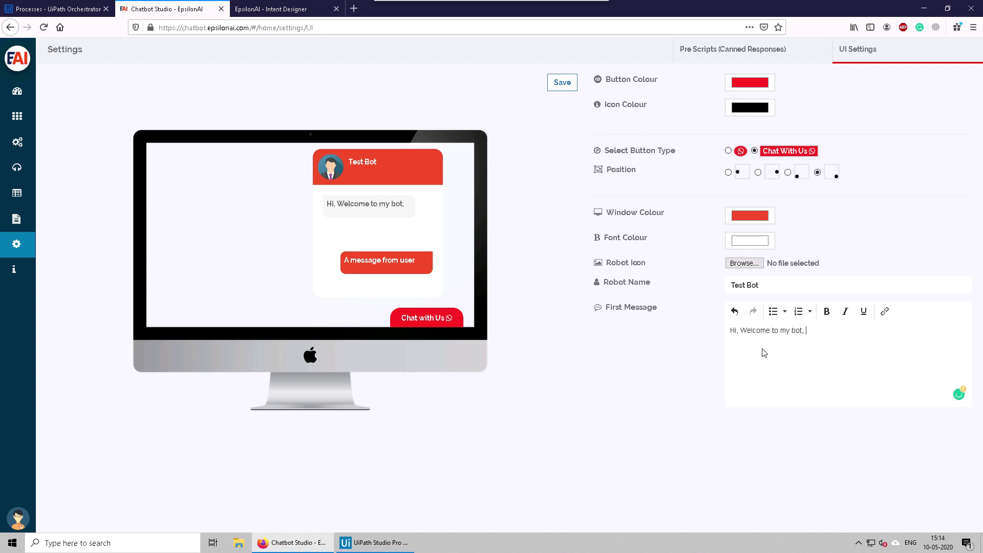
{"action": "type", "text": ","}
{"action": "key", "text": "BackSpace"}
{"action": "type", "text": ". How can I he"}
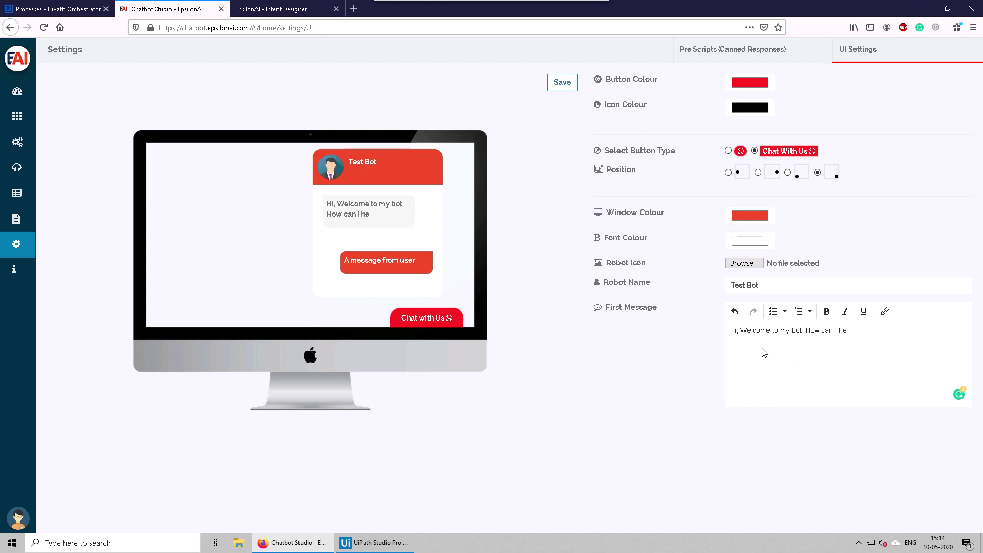
{"action": "type", "text": "lp you"}
Step: Try to save the widget settings twice; an Add Welcome Message warning blocks the save
{"action": "left_click_drag", "start_coordinate": [607, 262], "coordinate": [645, 264]}
{"action": "left_click", "coordinate": [667, 266]}
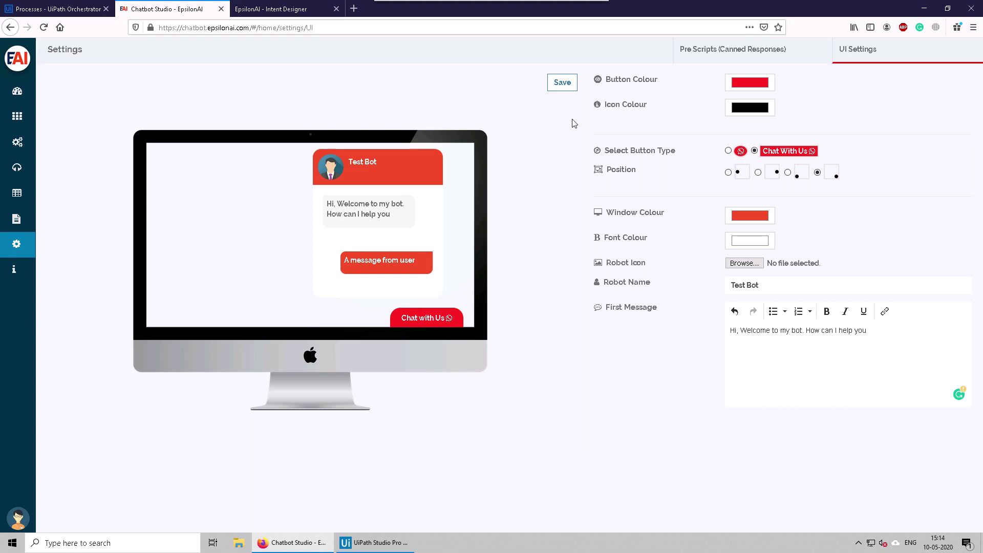
{"action": "left_click", "coordinate": [562, 82]}
Step: Reload the Intent Designer to preview the chat widget, then save the Chatbot Studio settings again
{"action": "left_click", "coordinate": [274, 10]}
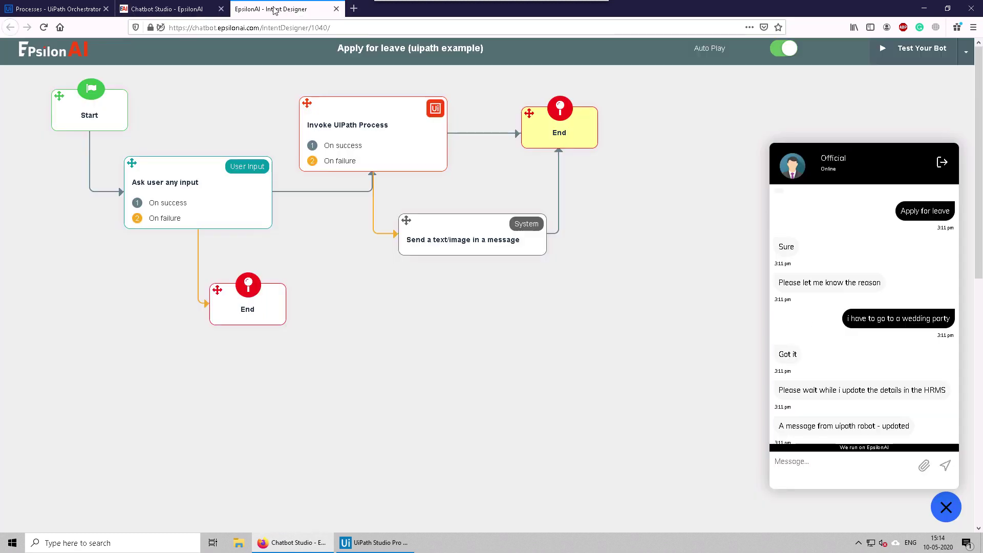
{"action": "left_click", "coordinate": [189, 16]}
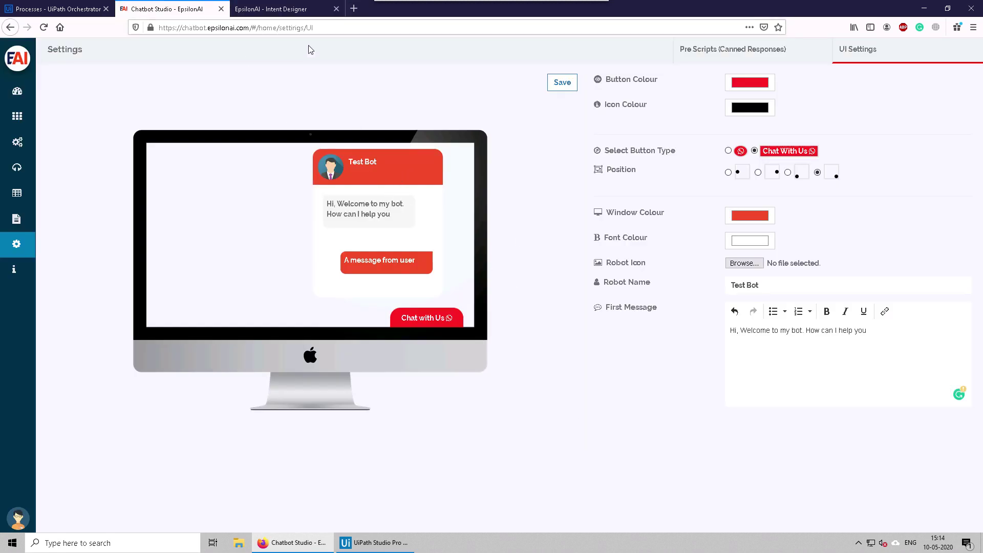
{"action": "left_click", "coordinate": [276, 9]}
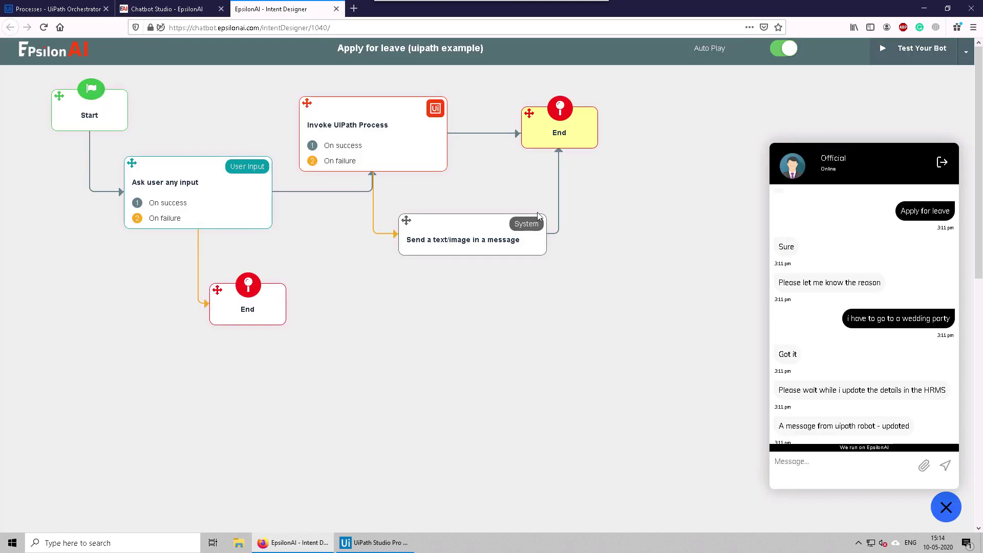
{"action": "left_click", "coordinate": [44, 27]}
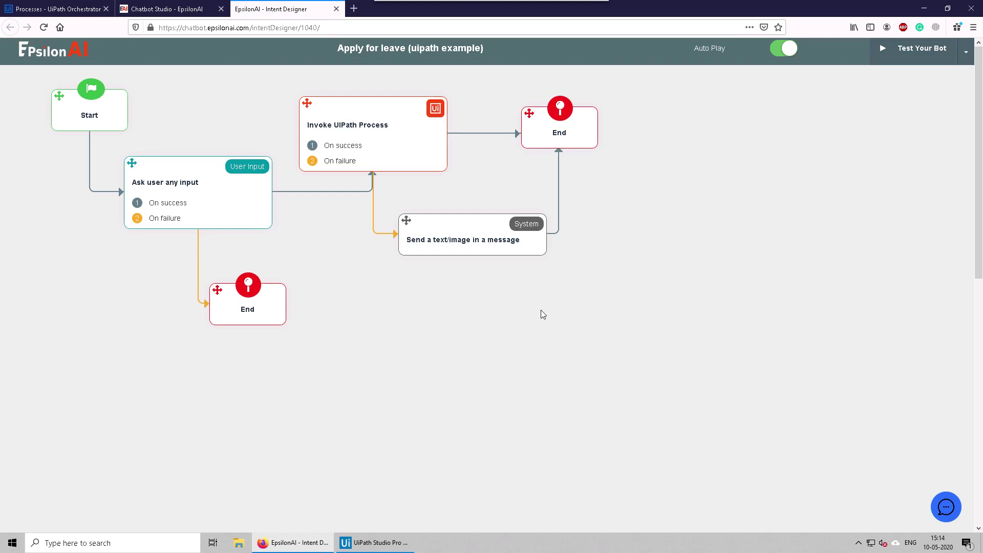
{"action": "left_click", "coordinate": [947, 507]}
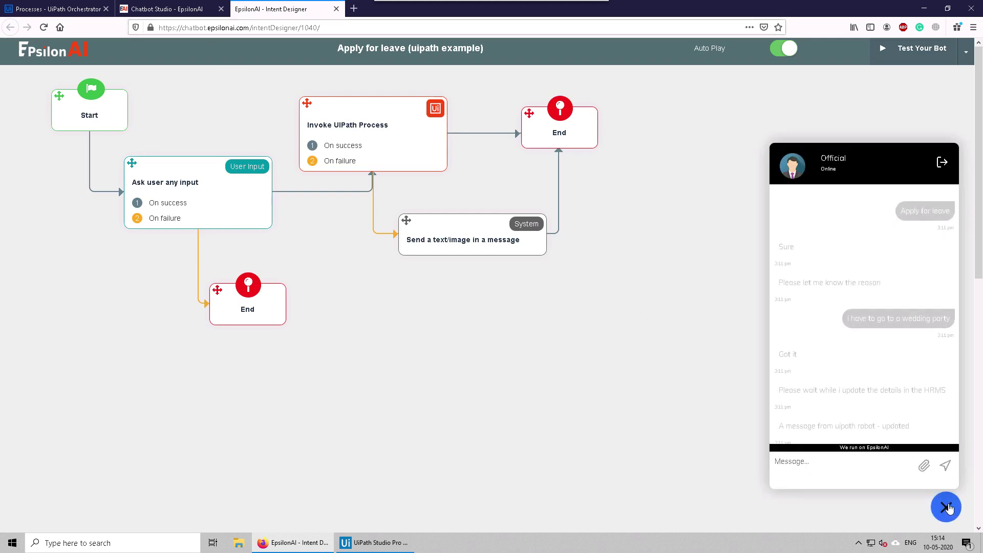
{"action": "left_click", "coordinate": [154, 9]}
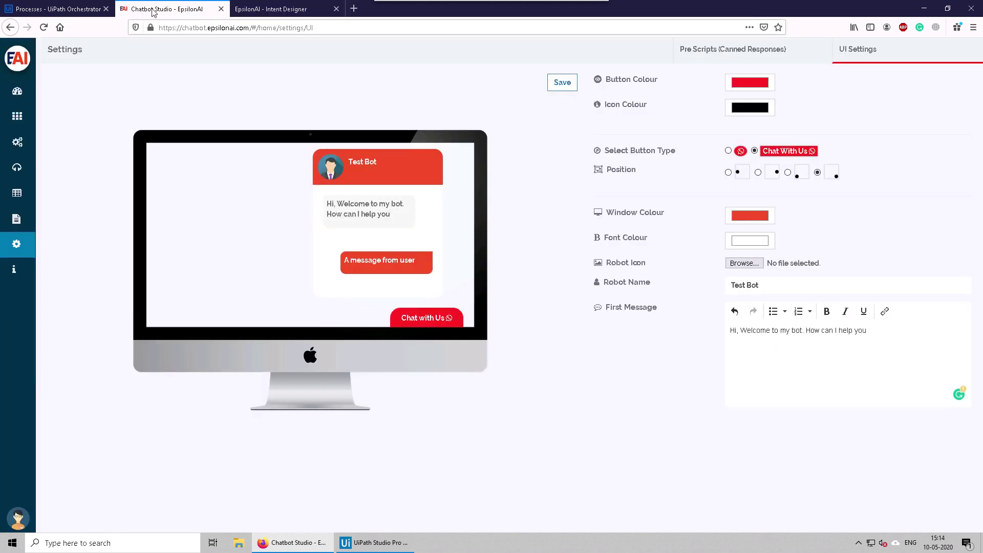
{"action": "left_click", "coordinate": [561, 84]}
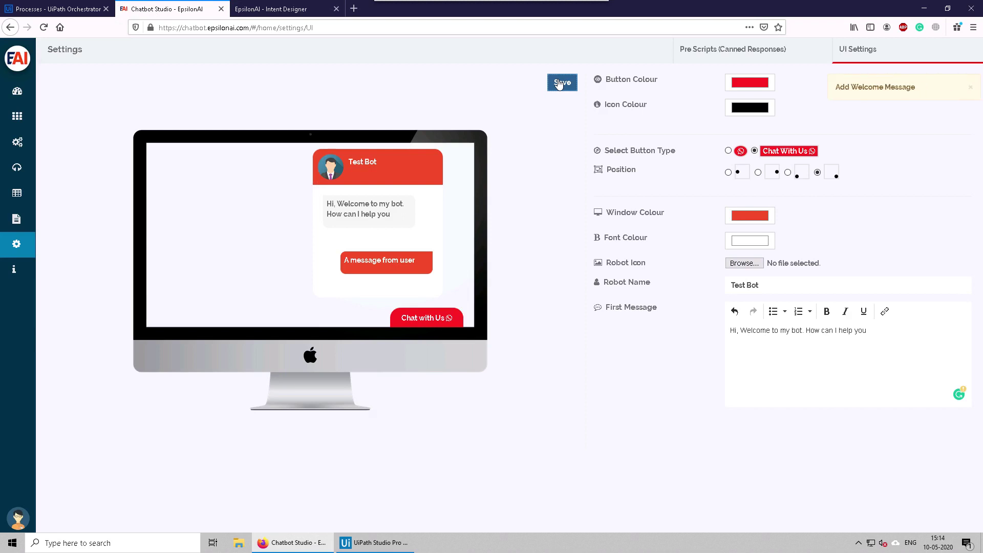
Step: Save the settings, then rename the robot from Official to My Bot and save again
{"action": "left_click", "coordinate": [769, 332]}
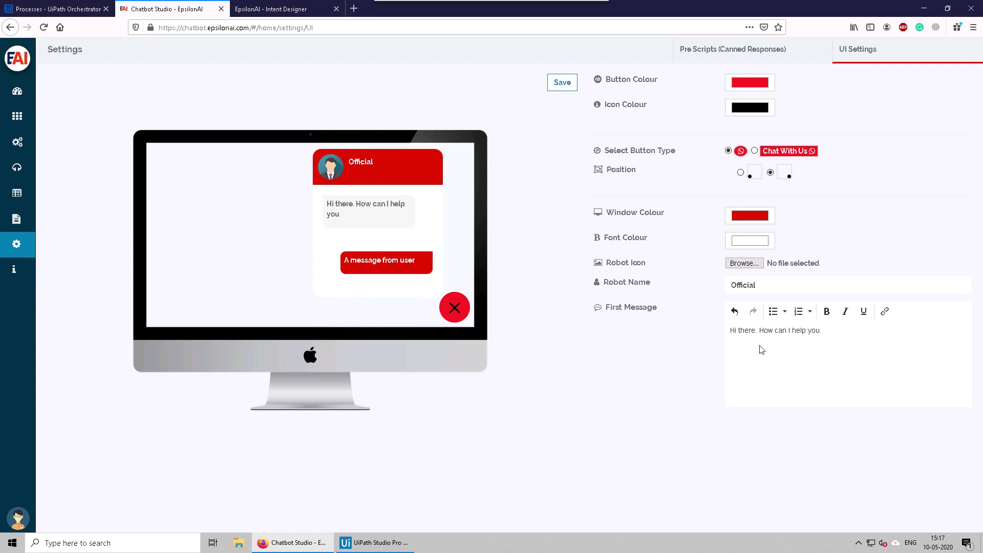
{"action": "left_click", "coordinate": [570, 82]}
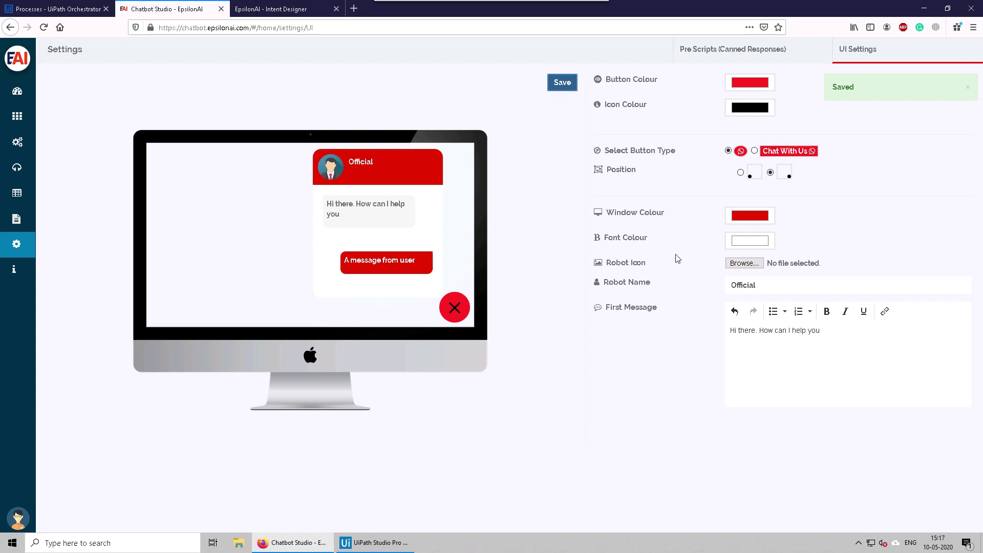
{"action": "double_click", "coordinate": [771, 285]}
{"action": "type", "text": "My Bot"}
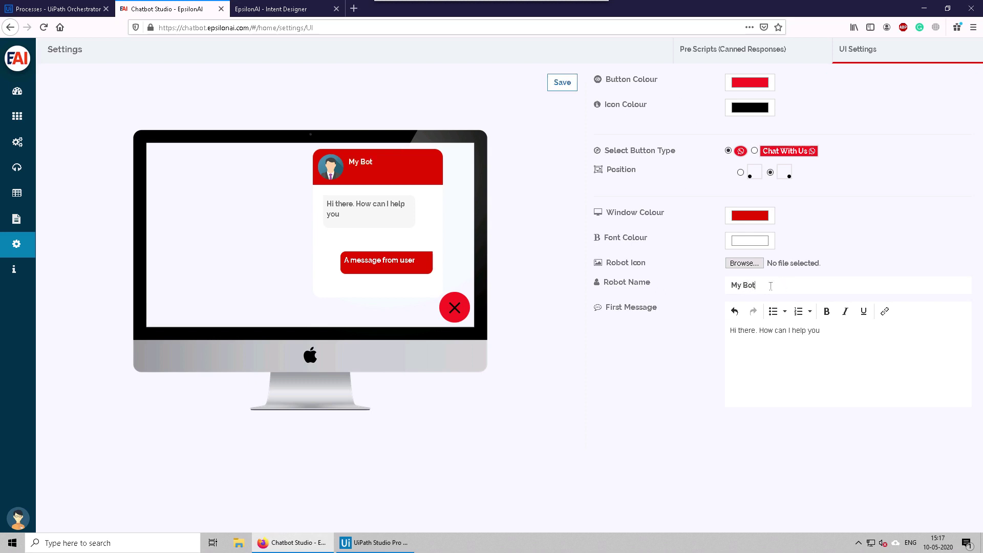
{"action": "left_click", "coordinate": [562, 83]}
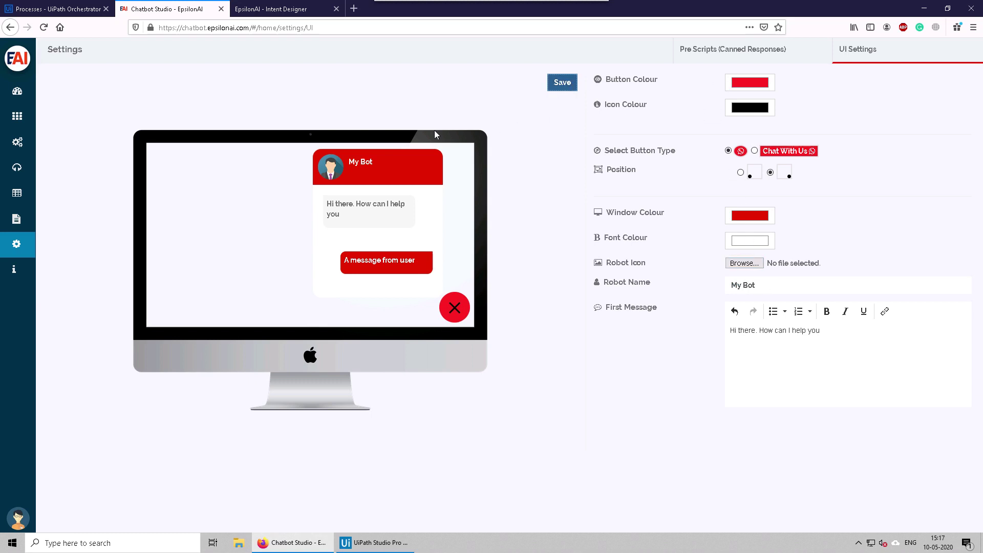
Step: Reload the Intent Designer to confirm the red My Bot widget, then return to settings
{"action": "left_click", "coordinate": [279, 9]}
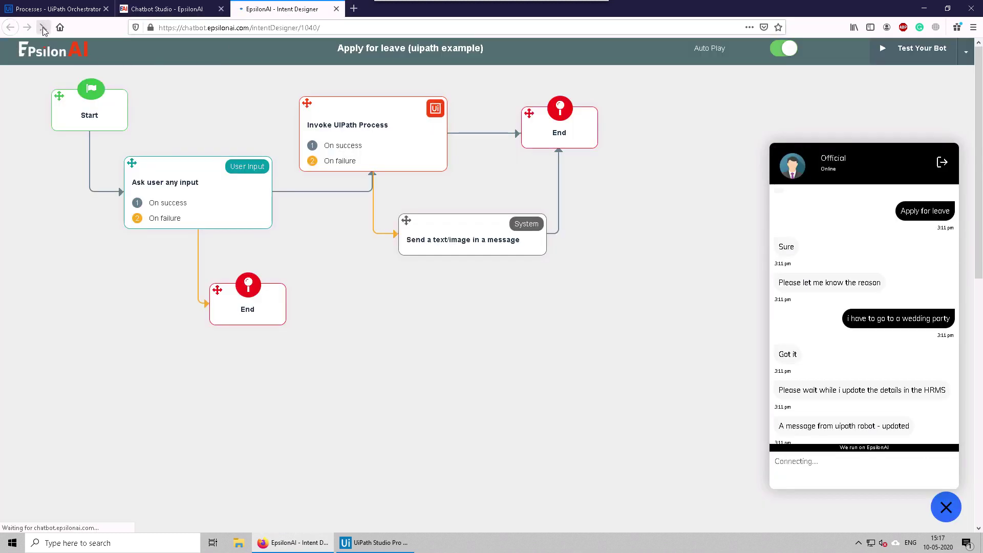
{"action": "left_click", "coordinate": [44, 27]}
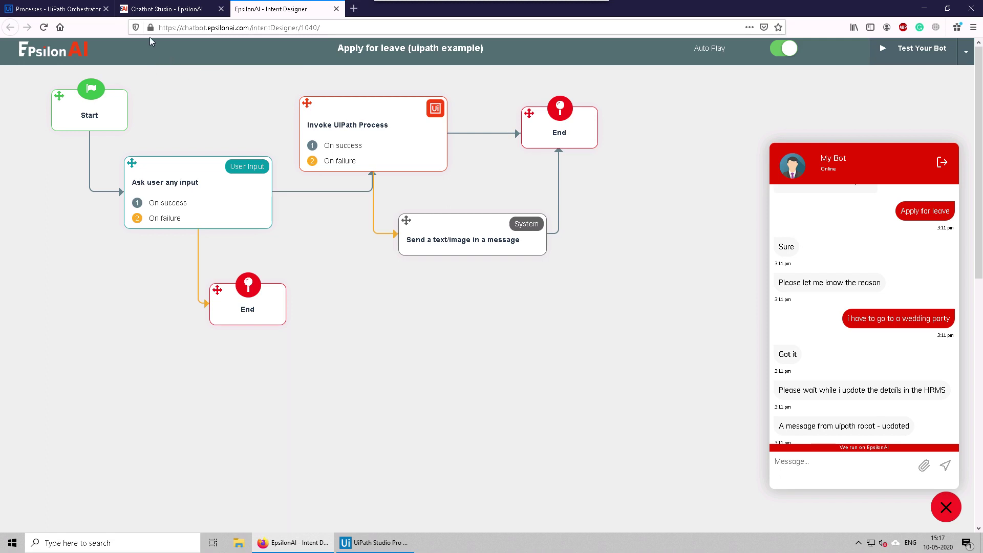
{"action": "left_click", "coordinate": [161, 9]}
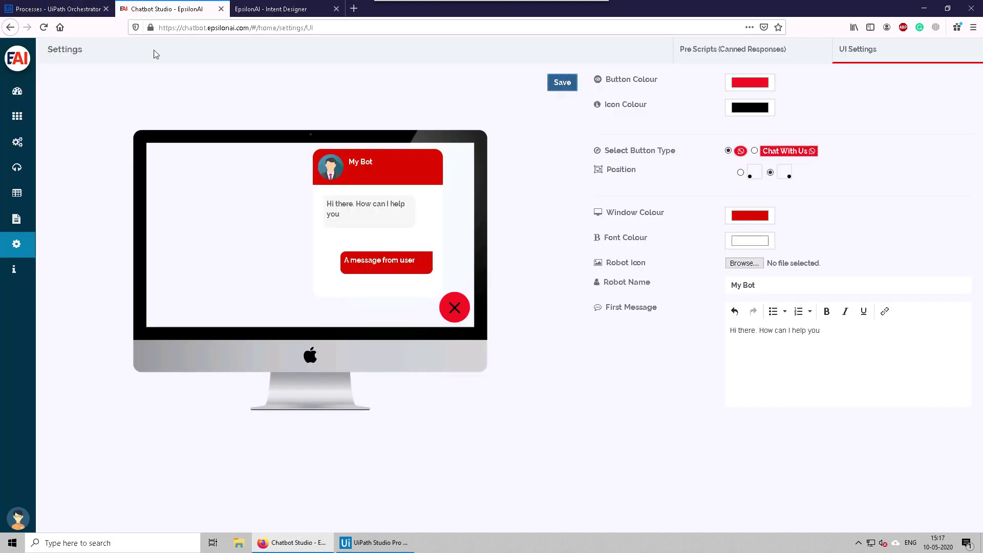
Step: Open the Website integration from Integrations and copy the chatbot's embed script tag
{"action": "left_click", "coordinate": [17, 142]}
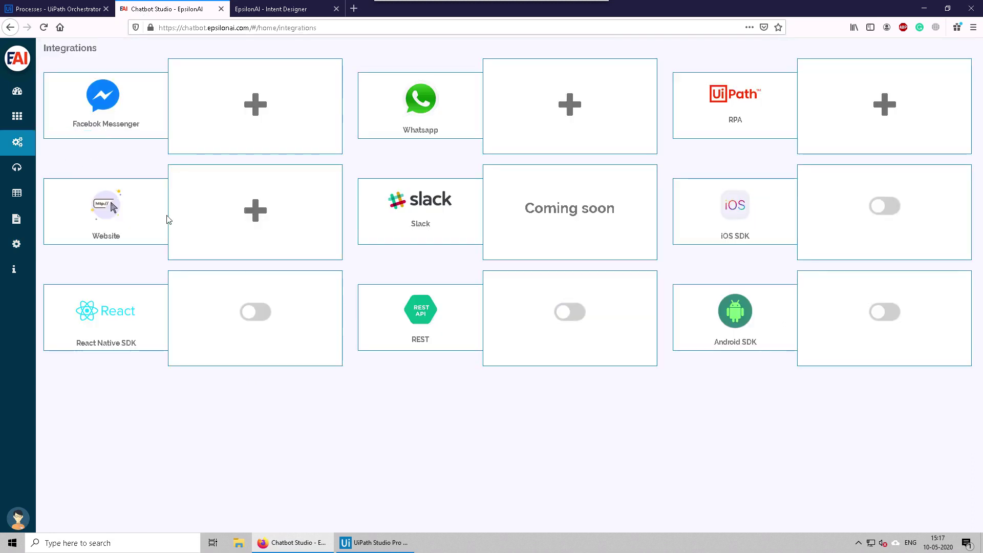
{"action": "left_click", "coordinate": [259, 211]}
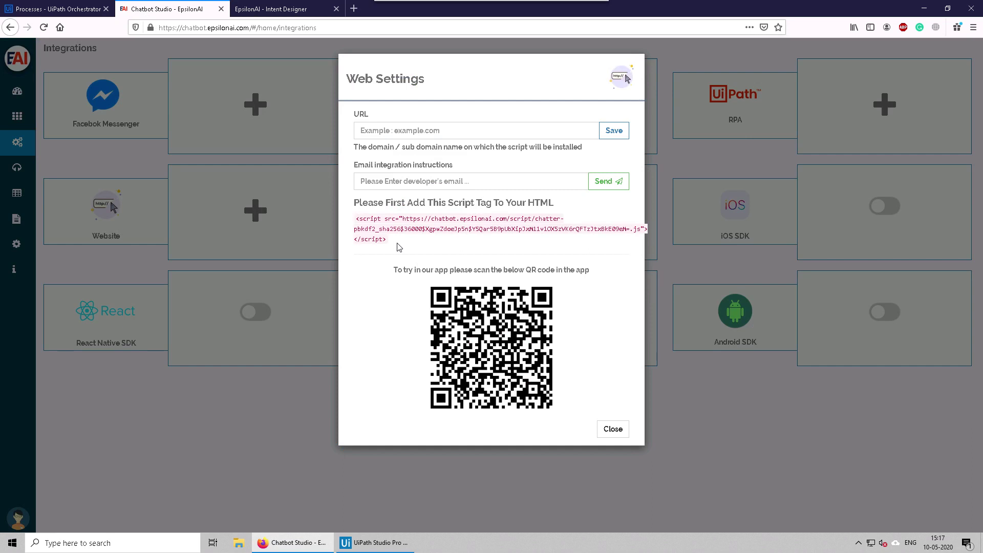
{"action": "left_click_drag", "start_coordinate": [398, 247], "coordinate": [356, 219]}
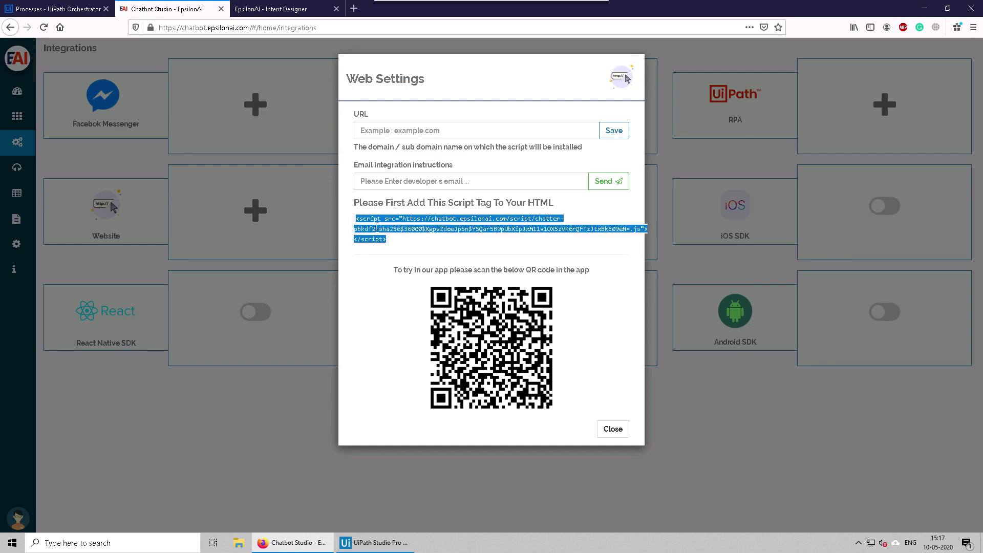
{"action": "right_click", "coordinate": [376, 225]}
{"action": "left_click", "coordinate": [396, 235]}
Step: Create a new folder named test on the Desktop
{"action": "left_click", "coordinate": [239, 543]}
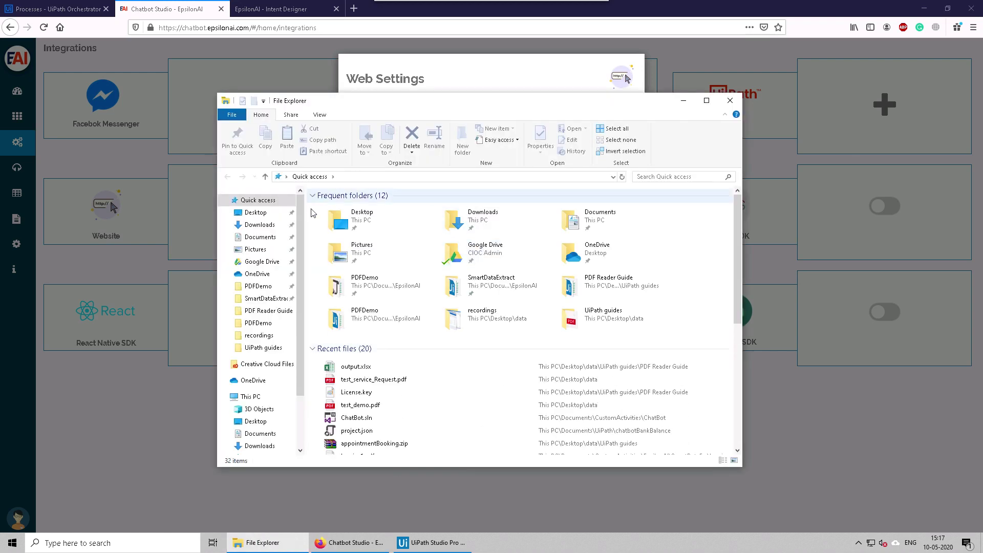
{"action": "left_click", "coordinate": [256, 212]}
{"action": "right_click", "coordinate": [509, 204]}
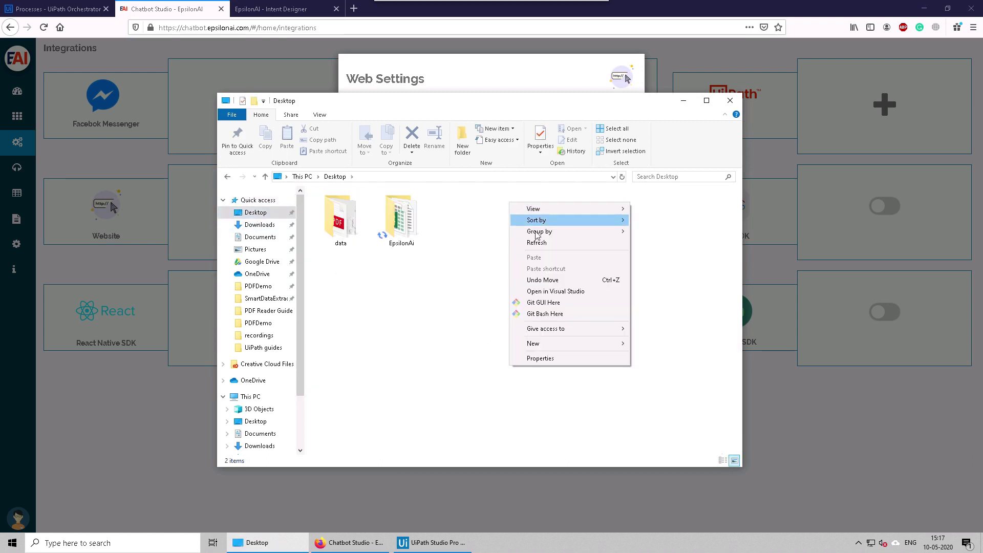
{"action": "mouse_move", "coordinate": [557, 344]}
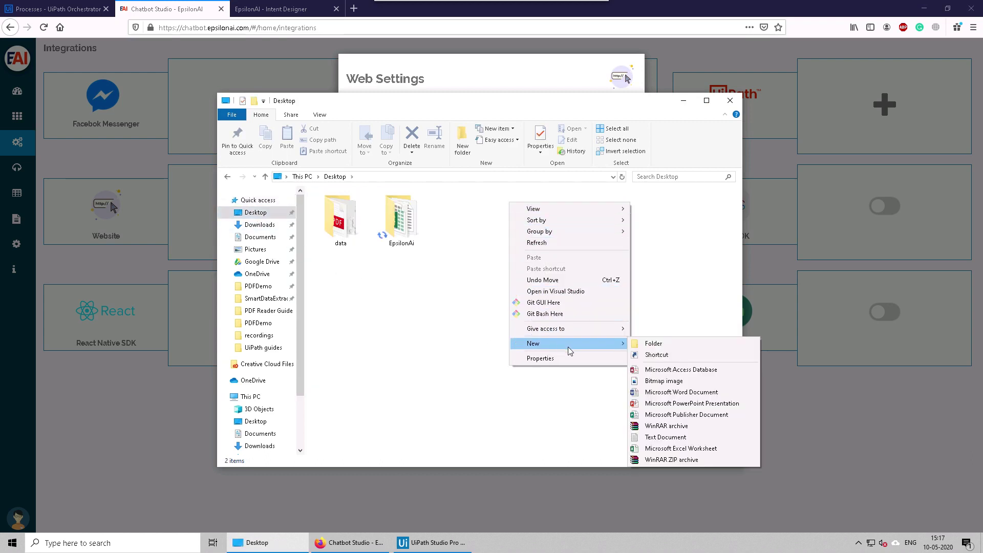
{"action": "left_click", "coordinate": [654, 343]}
{"action": "type", "text": "test"}
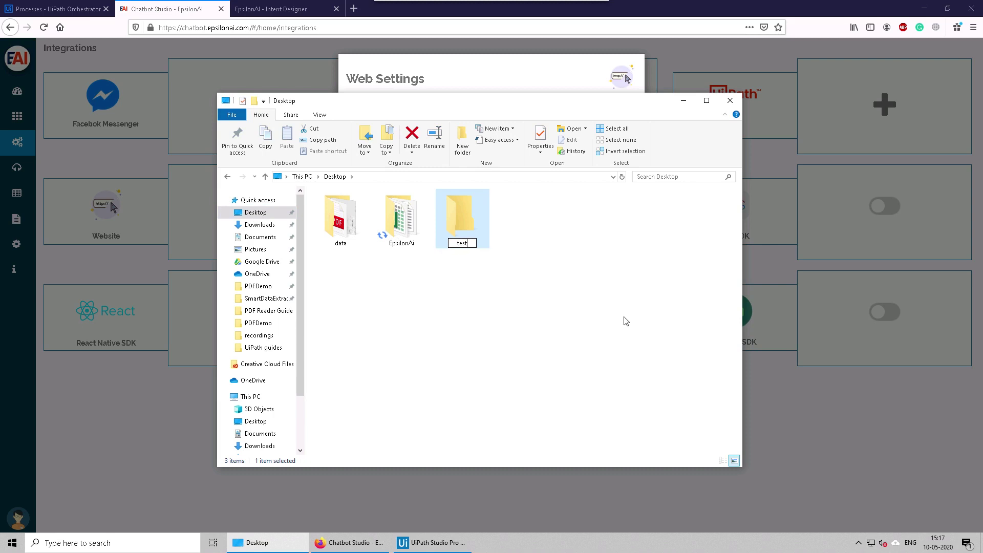
{"action": "key", "text": "Return"}
{"action": "key", "text": "Return"}
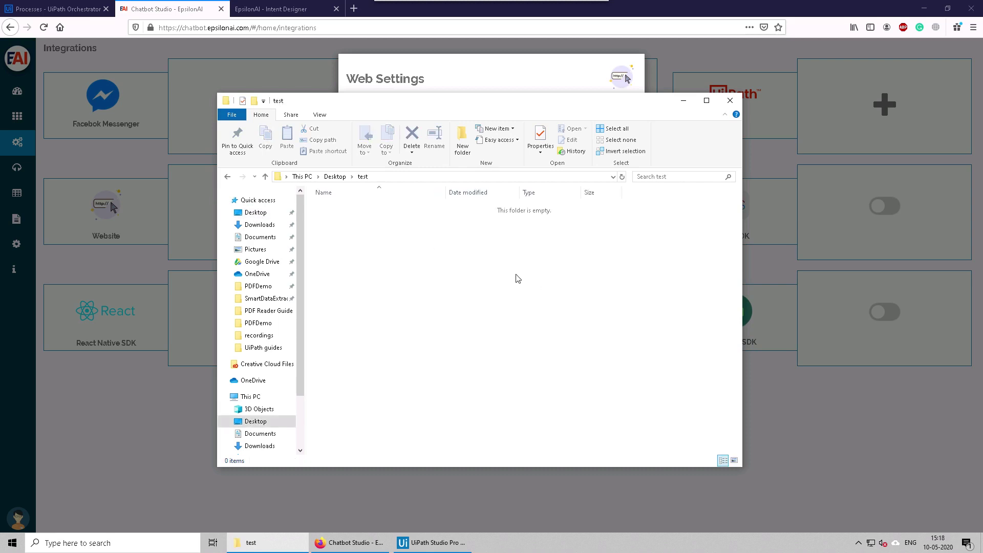
Step: Create a new text file in test and rename it index.html, accepting the extension change
{"action": "right_click", "coordinate": [516, 275]}
{"action": "mouse_move", "coordinate": [562, 429]}
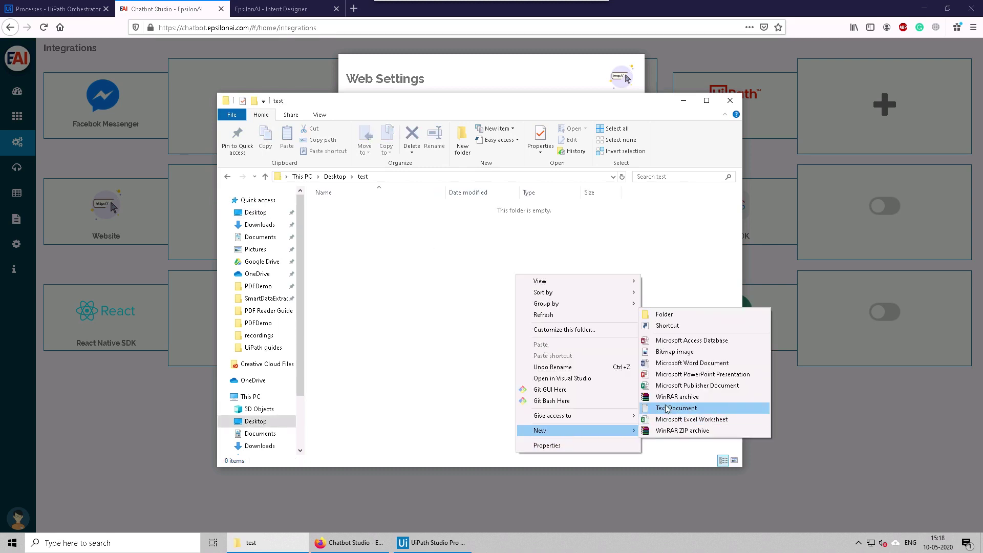
{"action": "left_click", "coordinate": [672, 408]}
{"action": "type", "text": "index"}
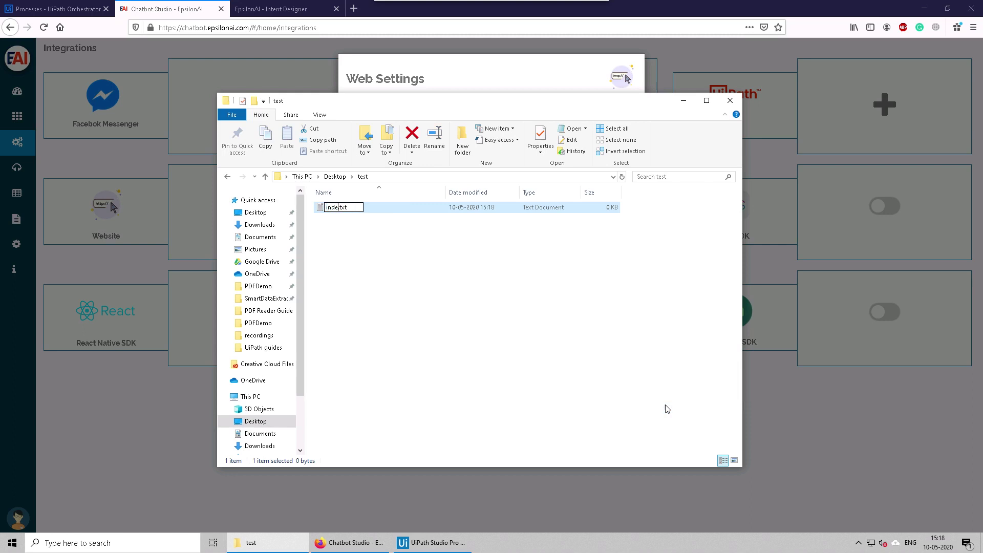
{"action": "key", "text": "BackSpace"}
{"action": "key", "text": "BackSpace"}
{"action": "key", "text": "BackSpace"}
{"action": "type", "text": "html"}
{"action": "key", "text": "Return"}
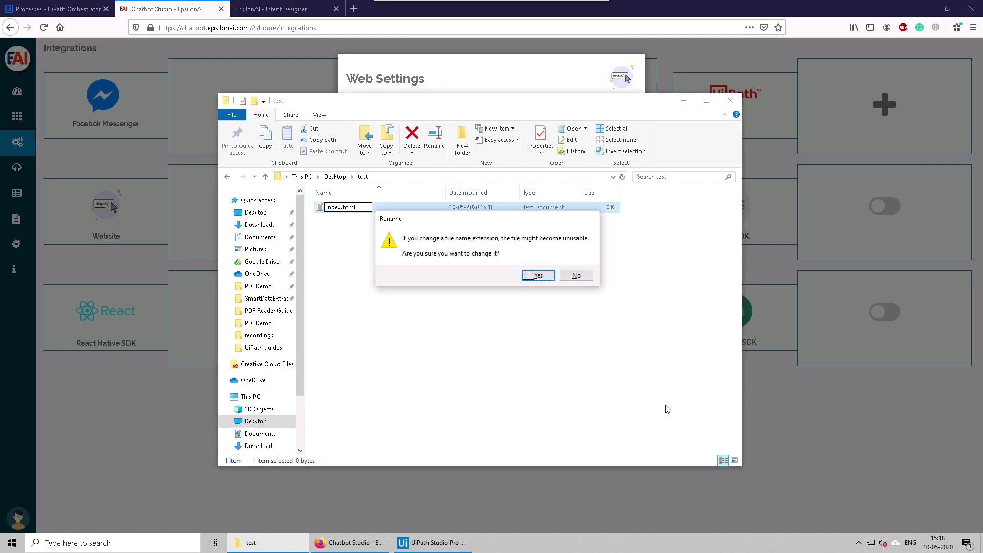
{"action": "key", "text": "Return"}
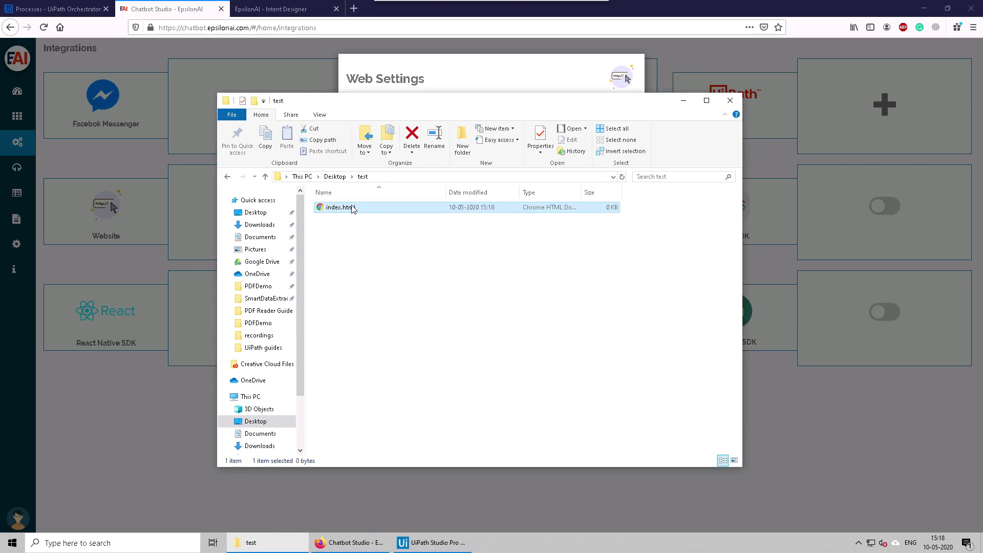
Step: Open index.html with Atom
{"action": "right_click", "coordinate": [352, 208]}
{"action": "mouse_move", "coordinate": [383, 271]}
{"action": "left_click", "coordinate": [512, 269]}
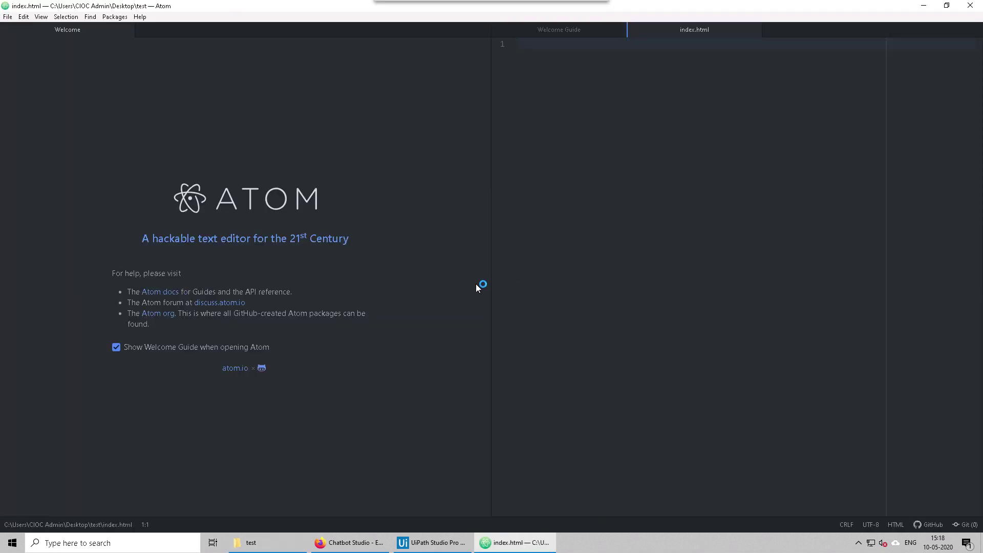
Step: Close Atom's Welcome tabs, expand an html boilerplate, and paste the chatbot script tag into the body
{"action": "left_click", "coordinate": [621, 29]}
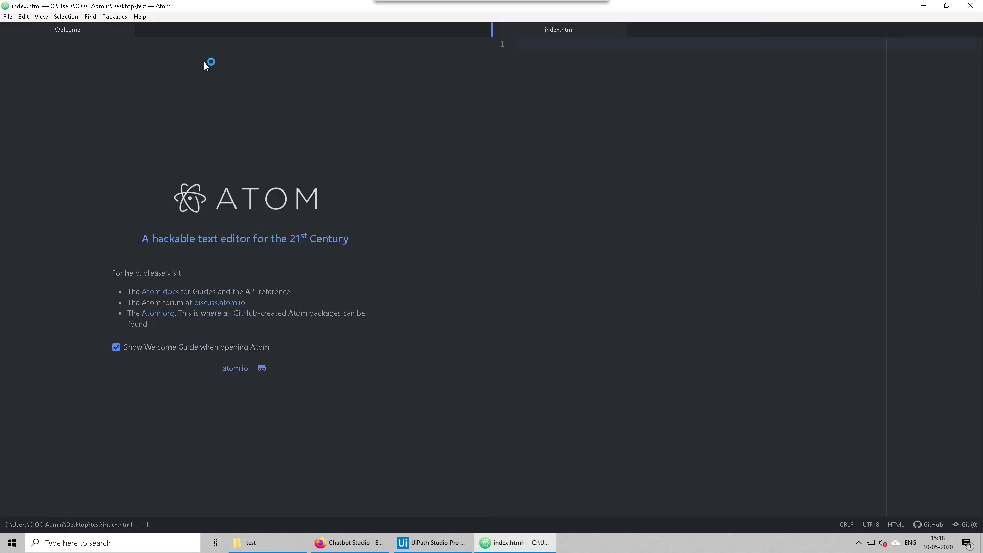
{"action": "left_click", "coordinate": [127, 30]}
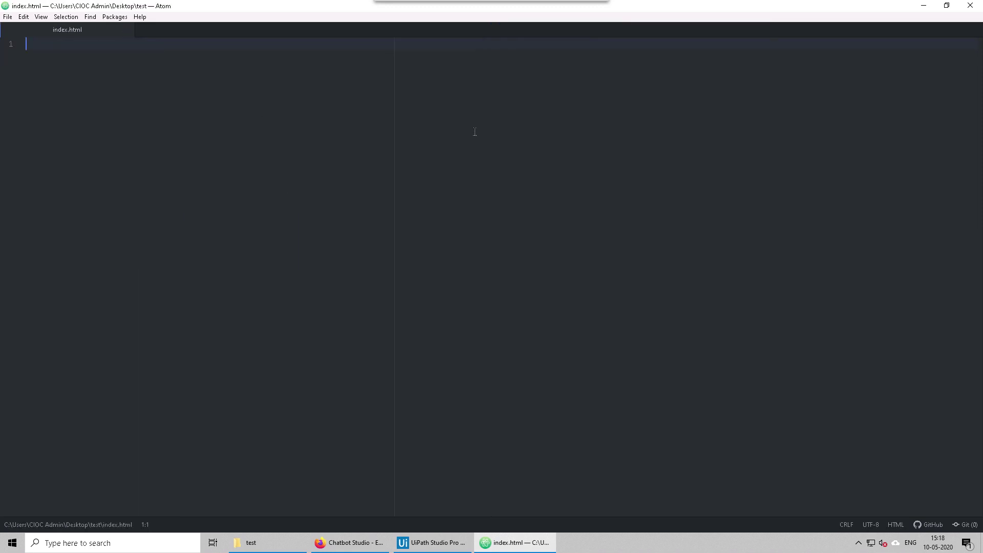
{"action": "type", "text": "html"}
{"action": "key", "text": "Tab"}
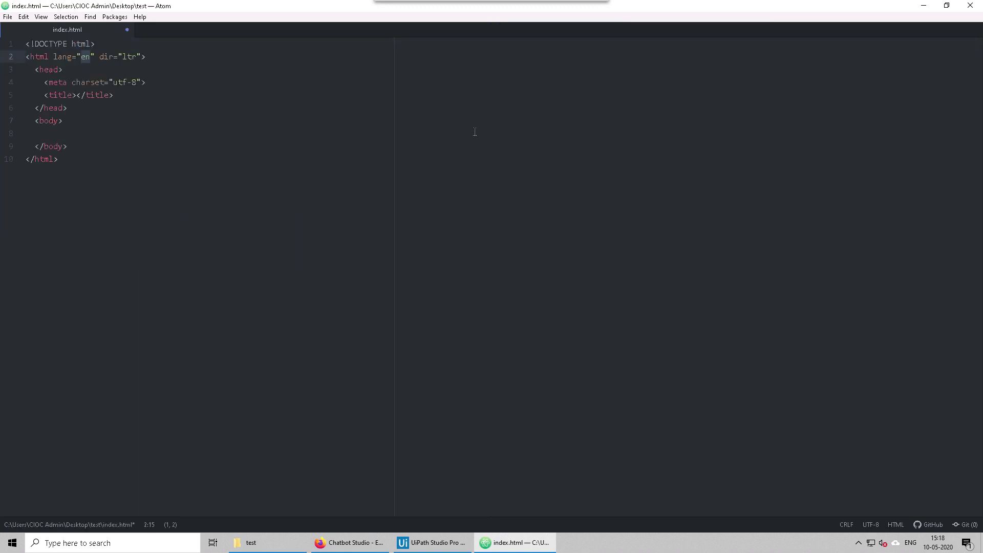
{"action": "key", "text": "Tab"}
{"action": "key", "text": "Tab"}
{"action": "type", "text": "<script src=\"https://chatbot.epsilonai.com/script/chatter-pbkdf2_sha256$36000$XgpwZdoeJp5n$Y5Qar5B9pUbXipJxM11v1OX5zVK6rQFTzJtxBkE09eM=.js\"></script>"}
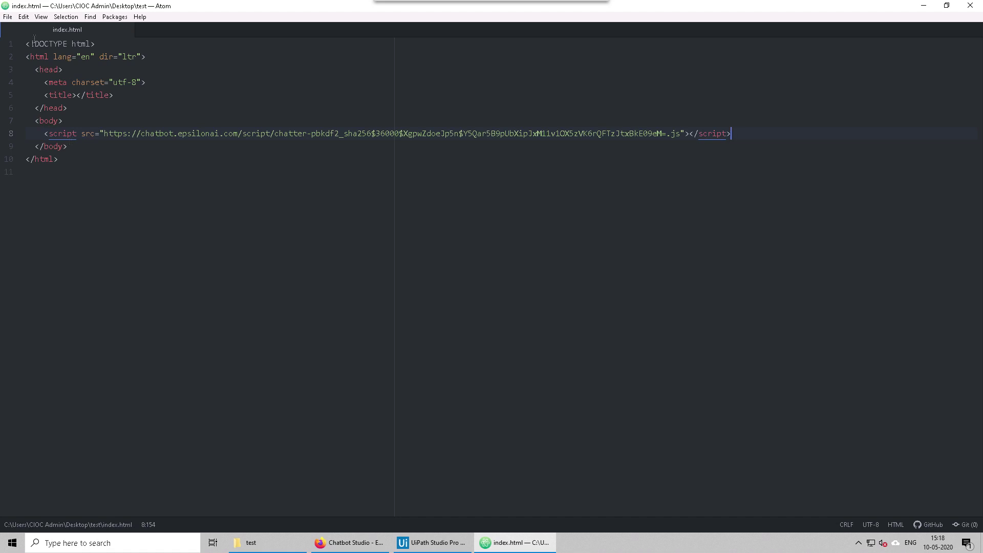
Step: Save index.html via the File menu and minimise Atom
{"action": "left_click", "coordinate": [8, 16]}
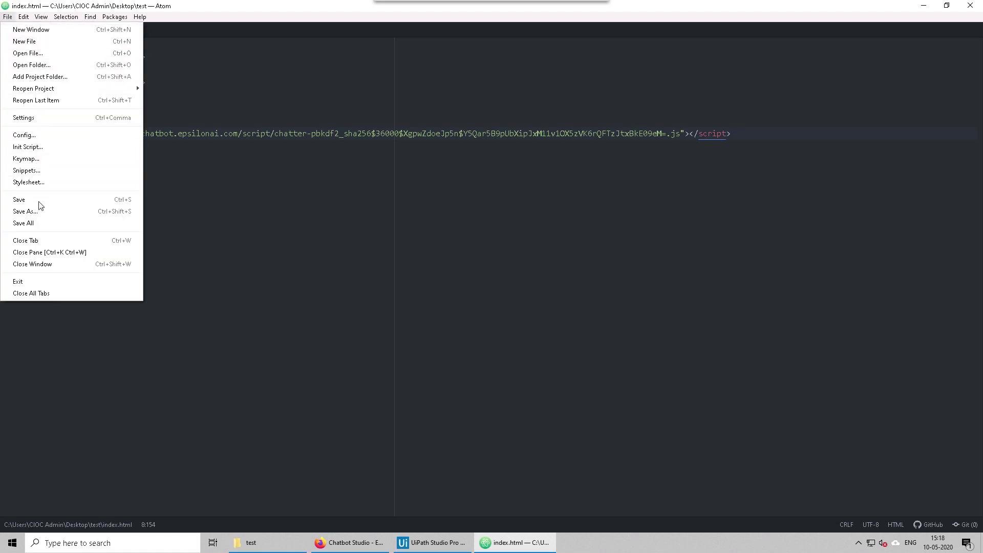
{"action": "left_click", "coordinate": [20, 199]}
{"action": "left_click", "coordinate": [923, 6]}
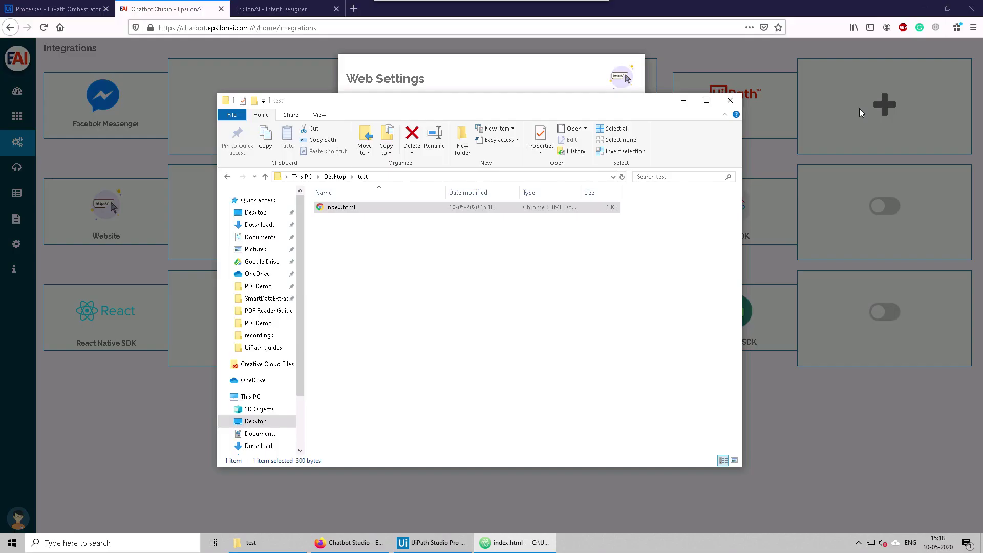
Step: Open index.html in Chrome, enable the UiPath extension, and open the red My Bot chat window
{"action": "double_click", "coordinate": [357, 210]}
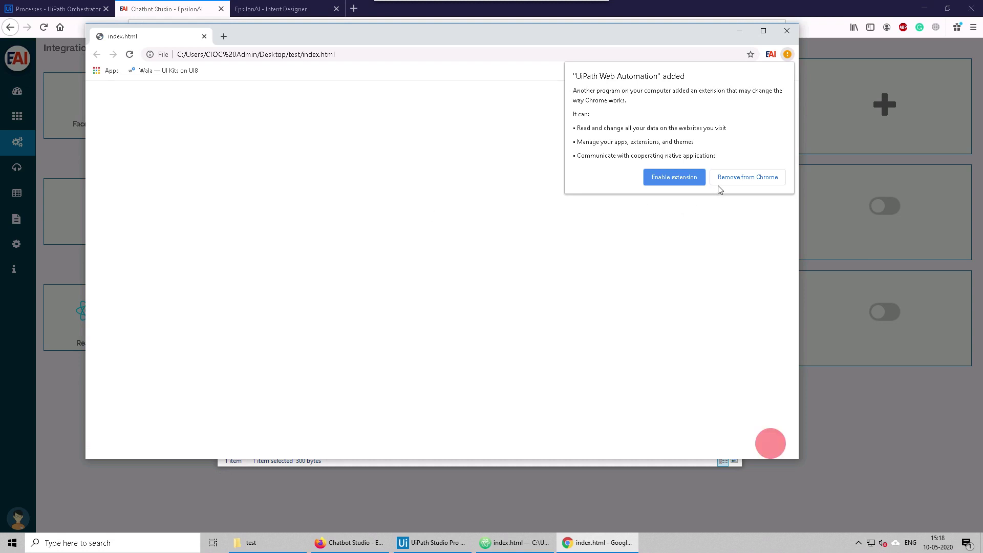
{"action": "left_click", "coordinate": [668, 178]}
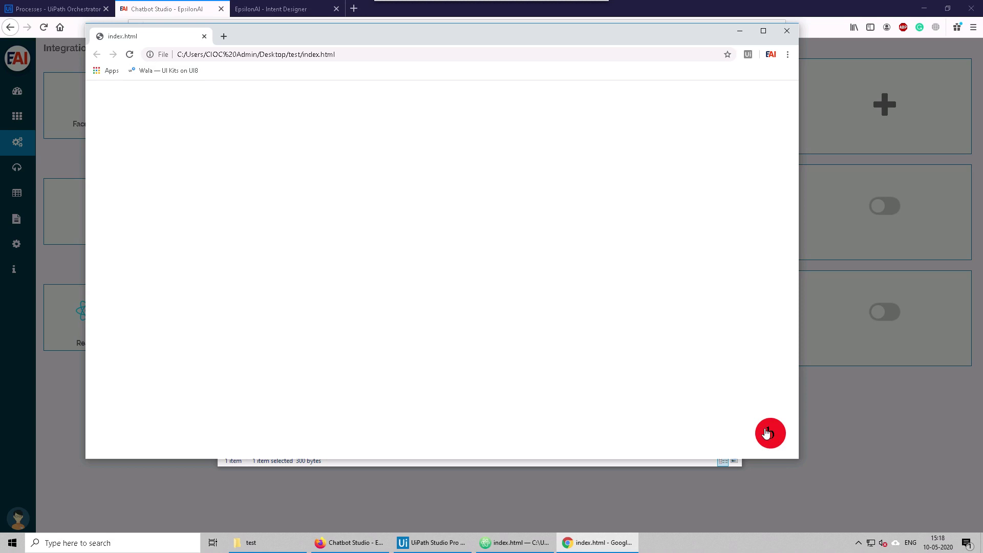
{"action": "left_click", "coordinate": [769, 433]}
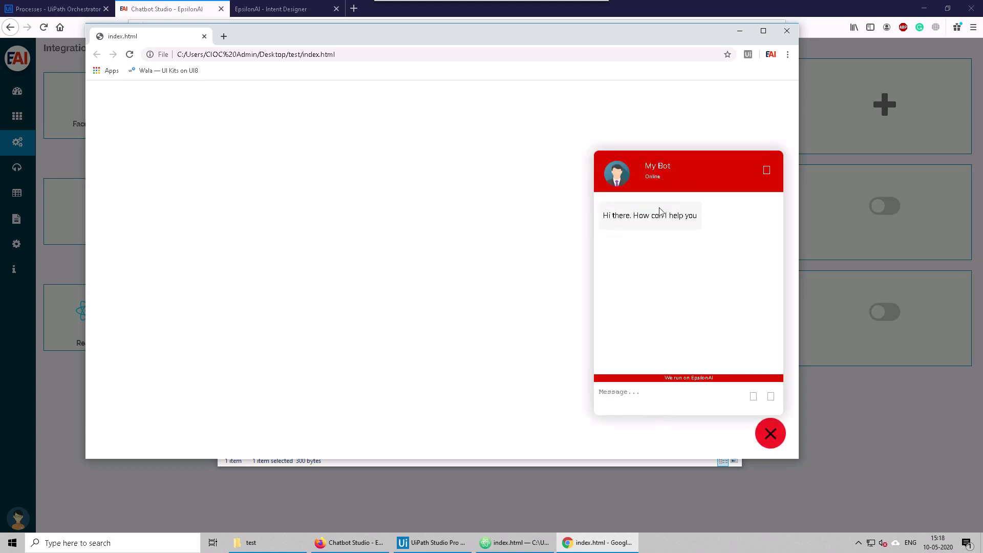
{"action": "left_click", "coordinate": [768, 439]}
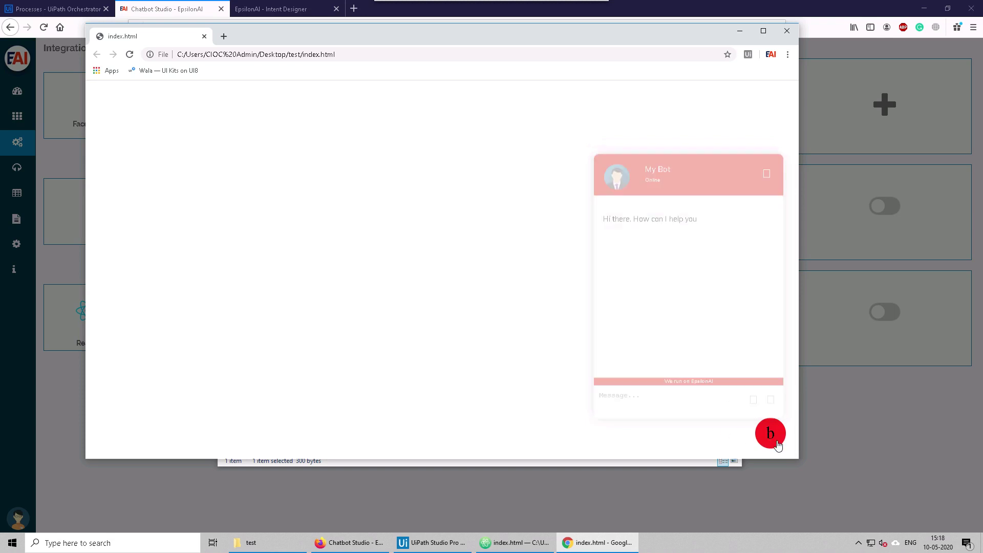
{"action": "left_click", "coordinate": [768, 435]}
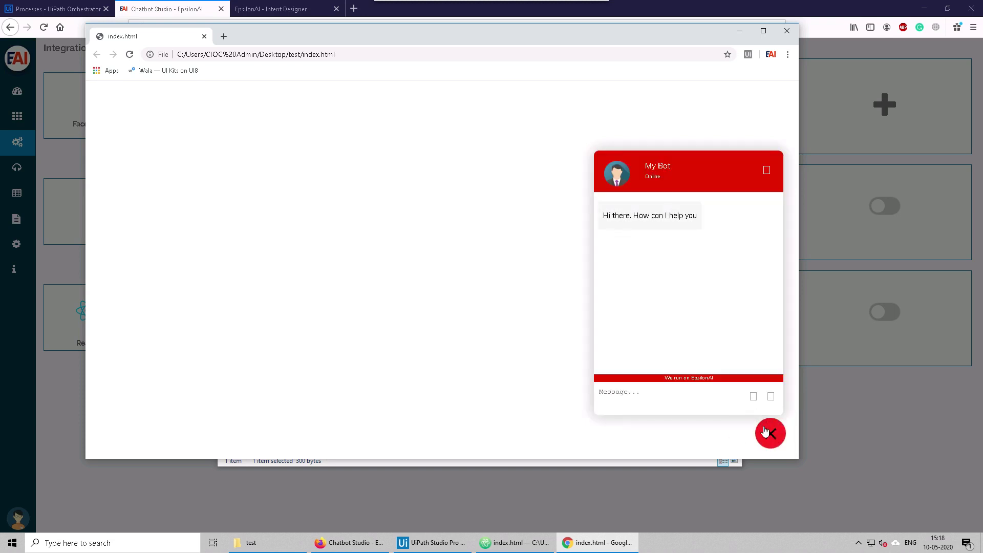
Step: Check the page's local file path, then close the Chrome window
{"action": "left_click", "coordinate": [304, 54]}
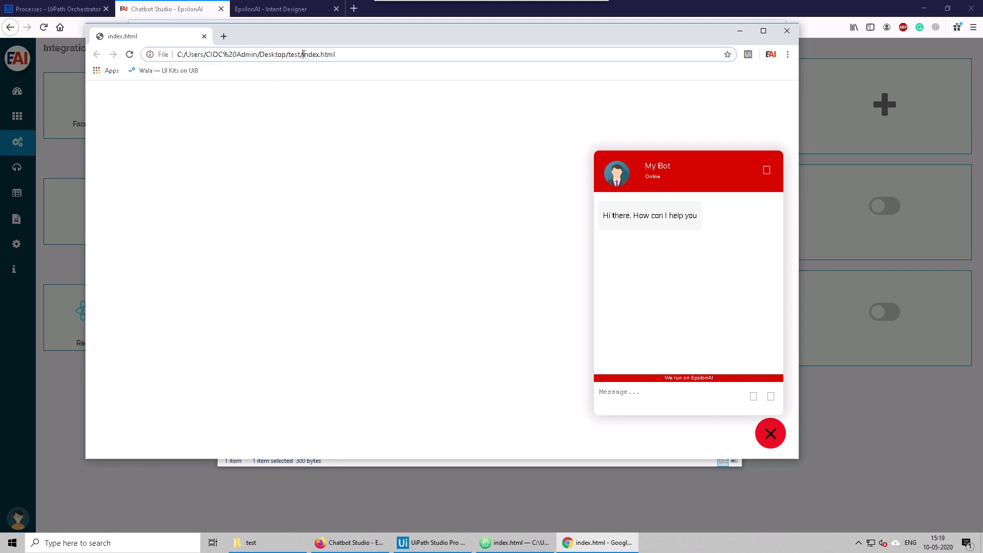
{"action": "left_click", "coordinate": [577, 82]}
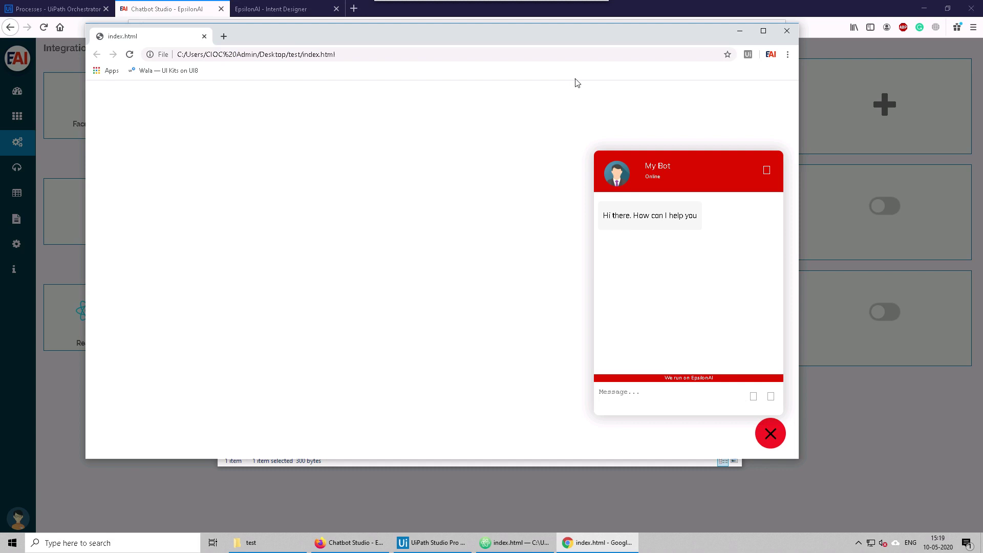
{"action": "left_click", "coordinate": [787, 31]}
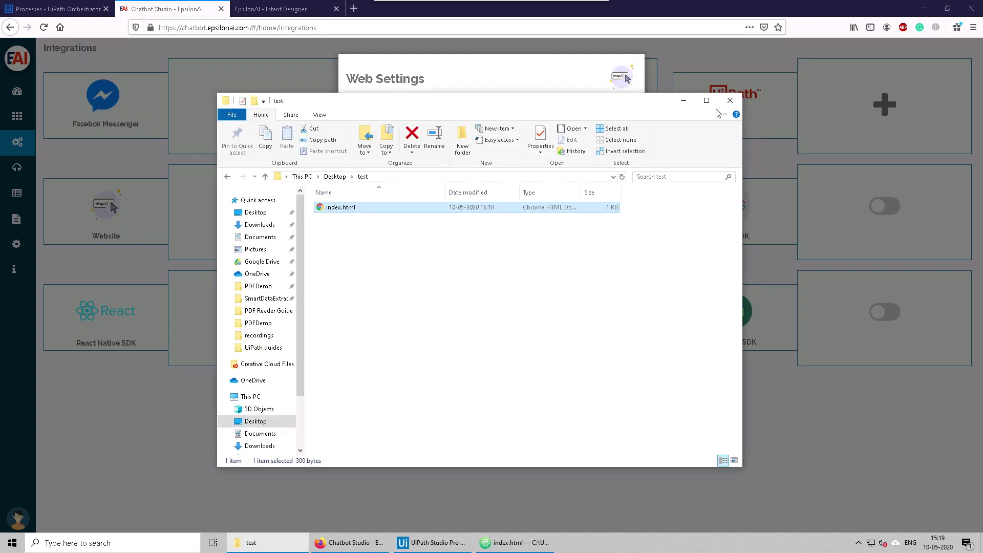
Step: Open a Command Prompt in the test folder by entering cmd in Explorer's address bar
{"action": "right_click", "coordinate": [415, 285]}
{"action": "left_click", "coordinate": [392, 263]}
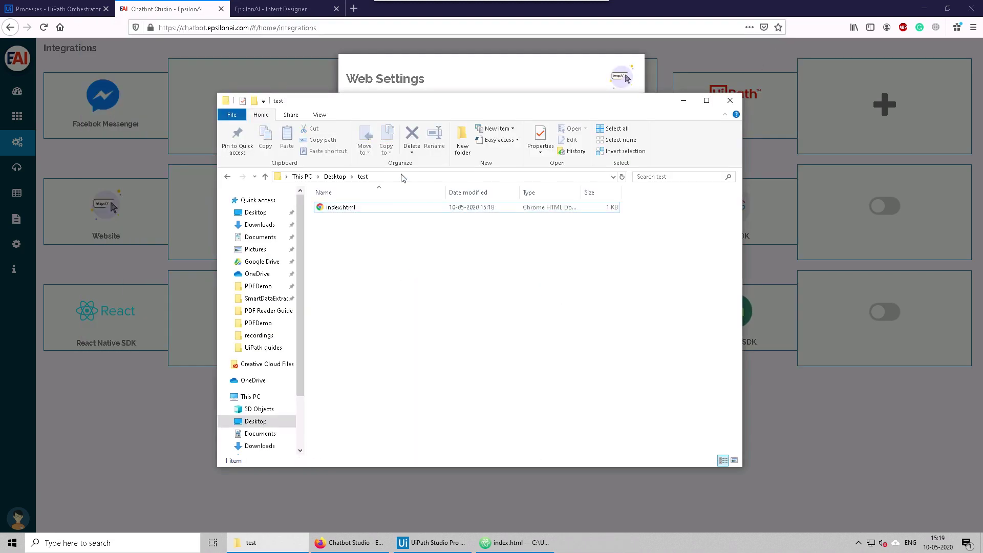
{"action": "left_click", "coordinate": [401, 177]}
{"action": "type", "text": "cmd"}
{"action": "key", "text": "Return"}
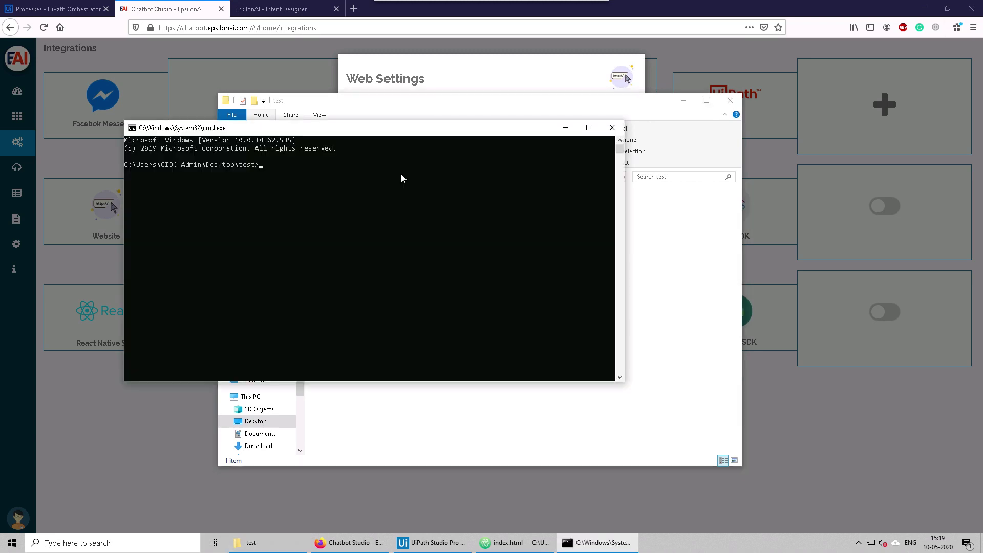
Step: Run 'python -m SimpleHTTPServer' in the console to serve HTTP on port 8000
{"action": "left_click_drag", "start_coordinate": [397, 136], "coordinate": [739, 246]}
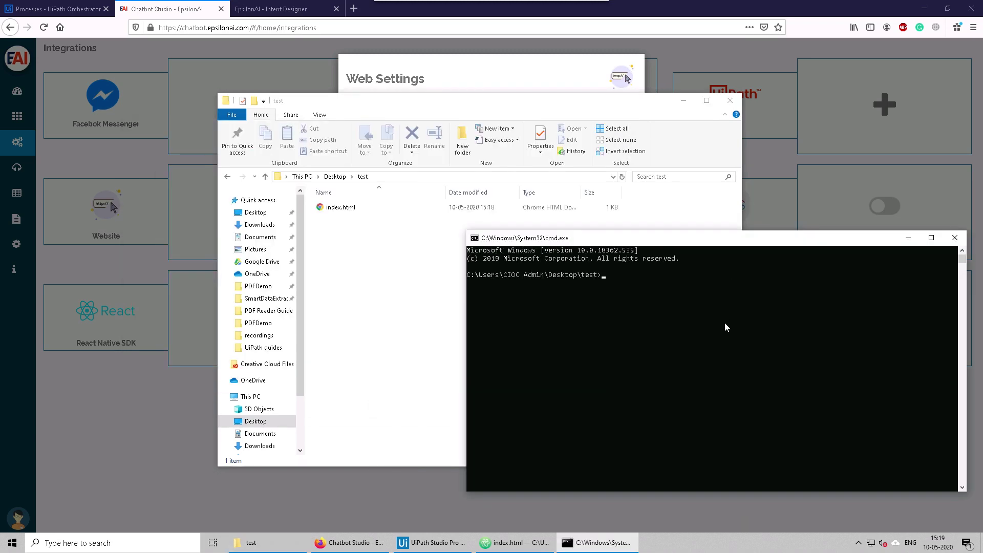
{"action": "left_click", "coordinate": [725, 322]}
{"action": "type", "text": "python -m SimpleHTTPServer"}
{"action": "key", "text": "Return"}
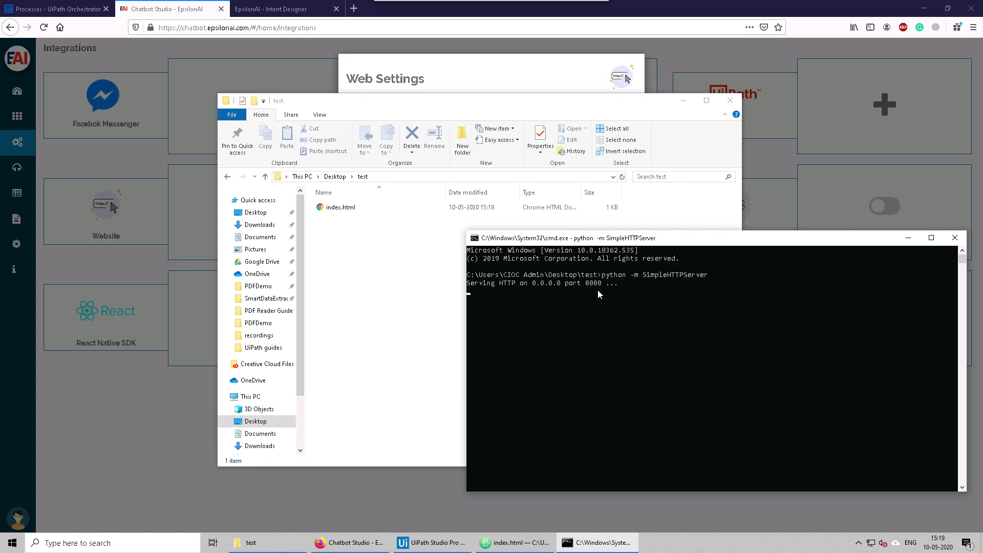
Step: Load localhost:8000/index.html in a new Firefox tab
{"action": "left_click", "coordinate": [353, 8]}
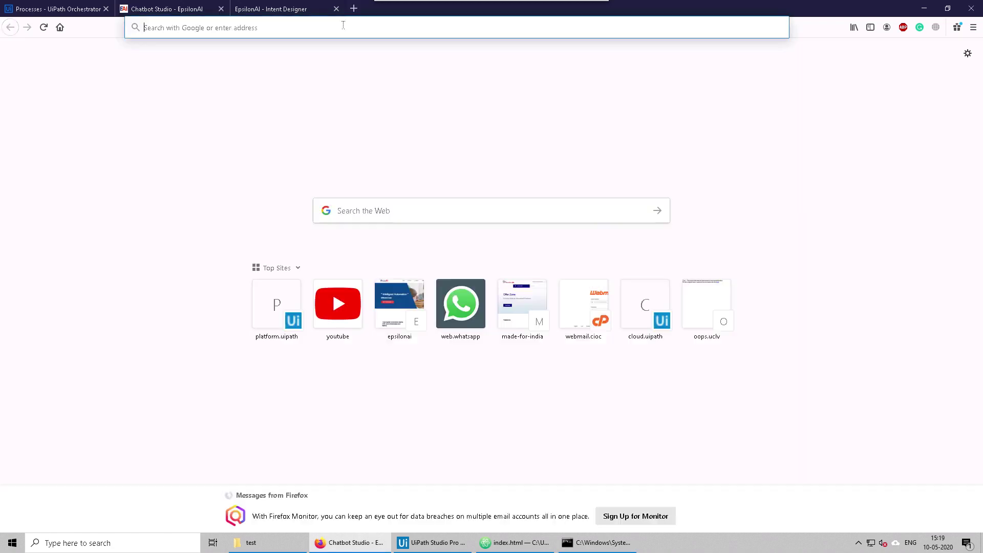
{"action": "type", "text": "lo"}
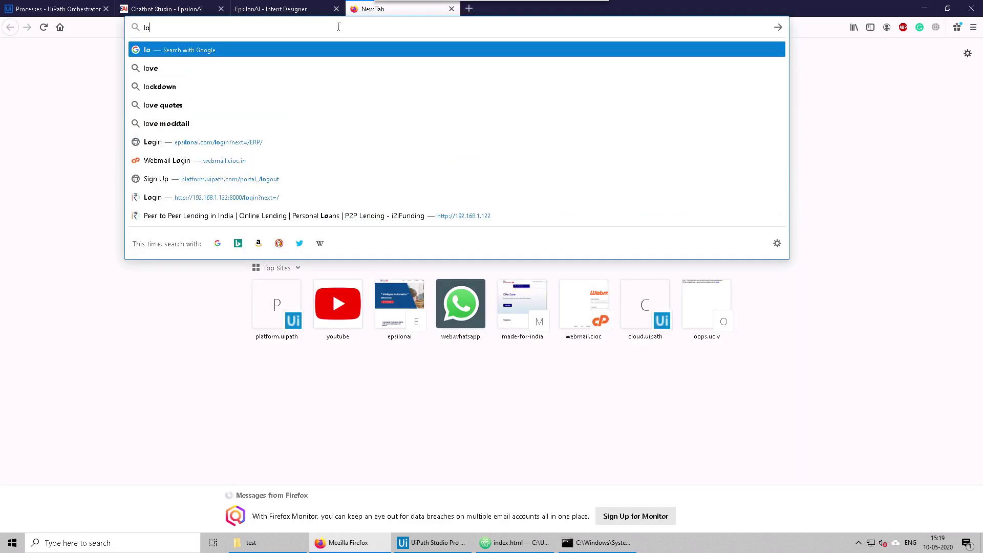
{"action": "type", "text": "calhost"}
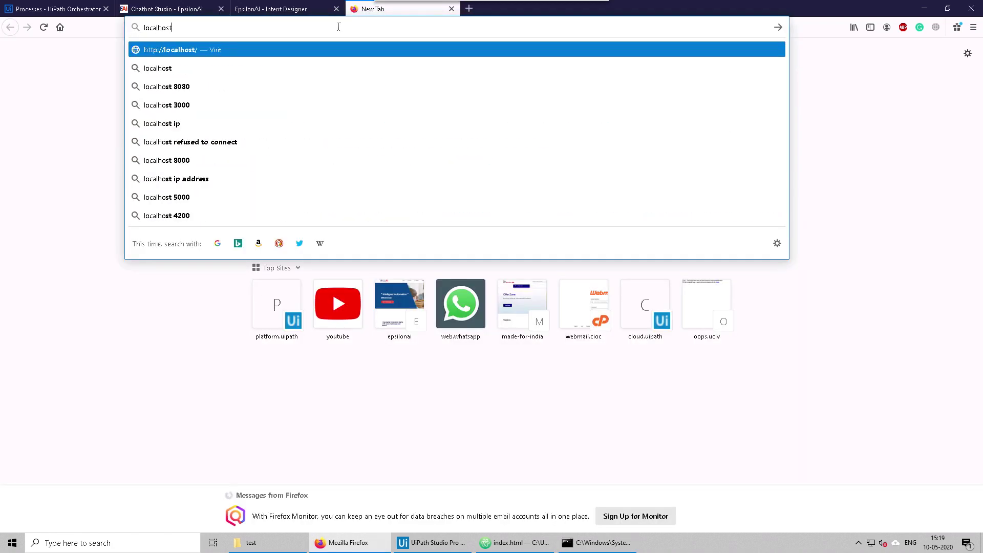
{"action": "type", "text": ":8000/"}
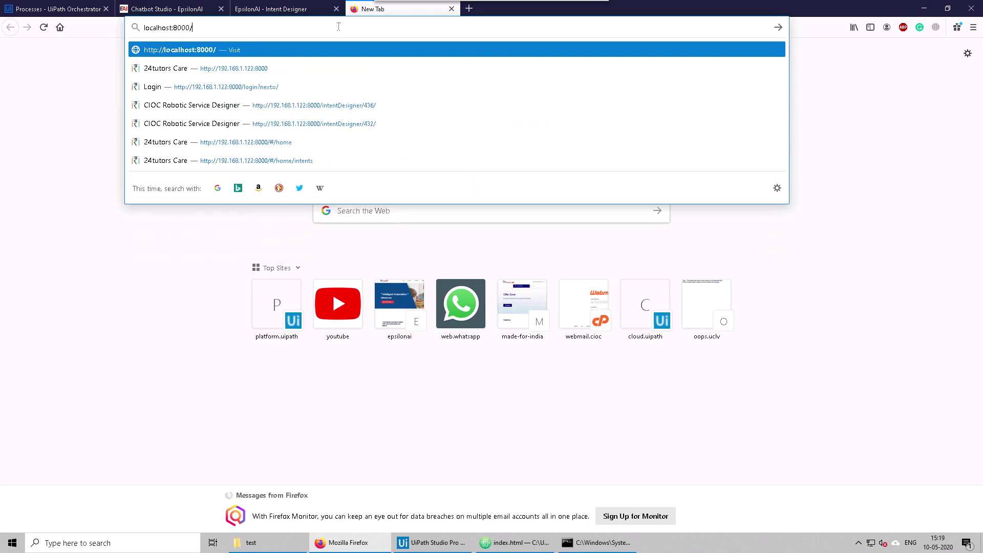
{"action": "type", "text": "index.html"}
{"action": "key", "text": "Return"}
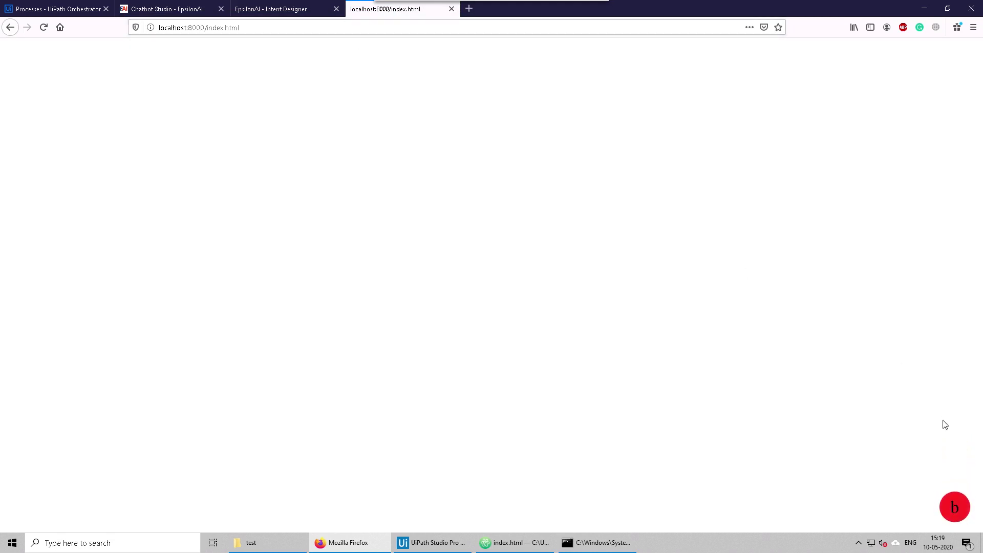
Step: Open the red My Bot chat widget and send the message 'leave'
{"action": "left_click", "coordinate": [954, 507]}
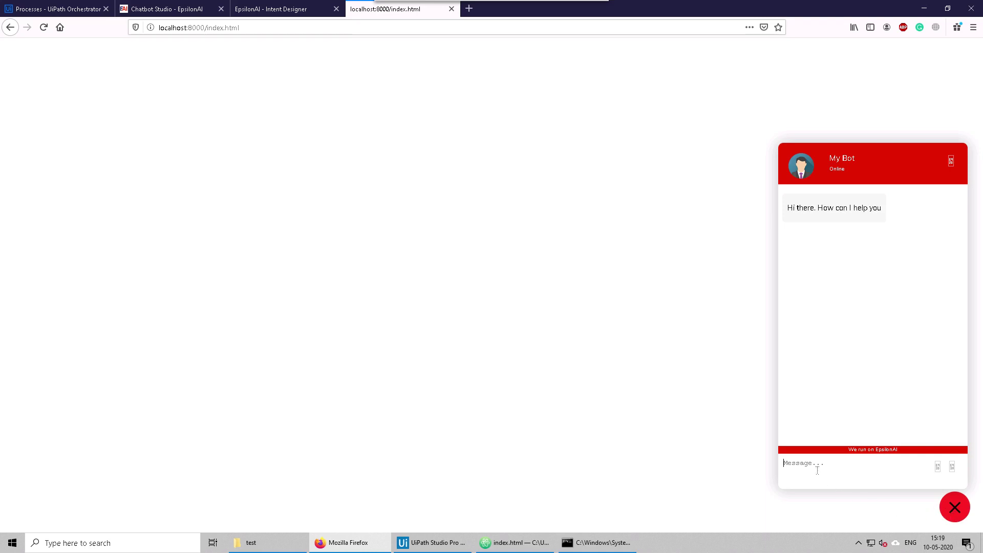
{"action": "type", "text": "leave"}
{"action": "key", "text": "Return"}
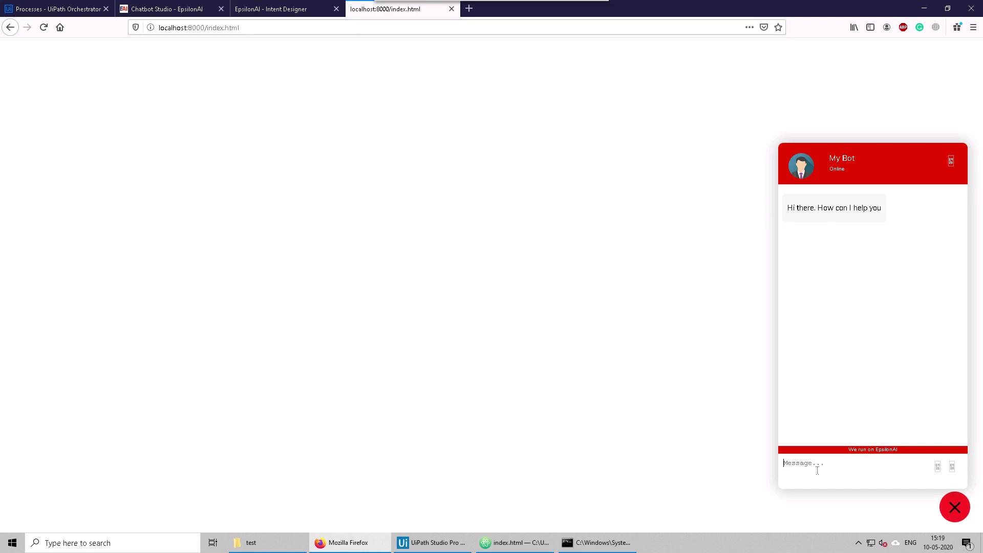
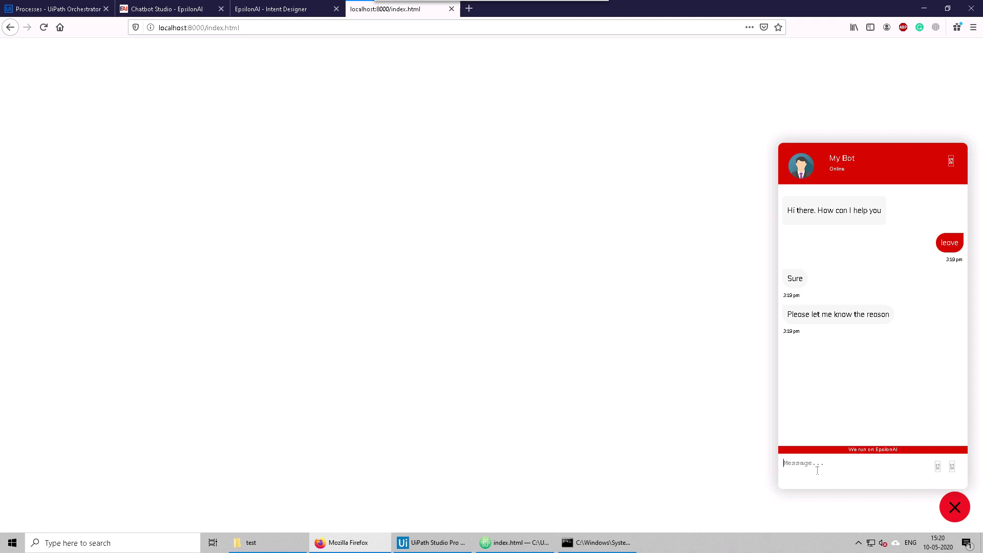
Step: Reply 'i have to go somewhere' to the bot and switch to Orchestrator's Processes page
{"action": "type", "text": "i have to go somewhere"}
{"action": "key", "text": "Return"}
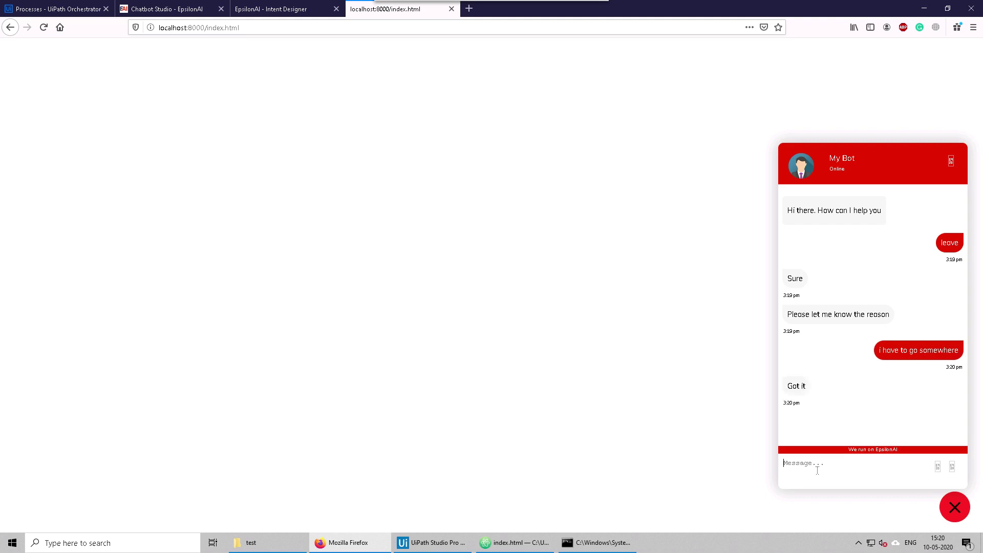
{"action": "left_click", "coordinate": [51, 9]}
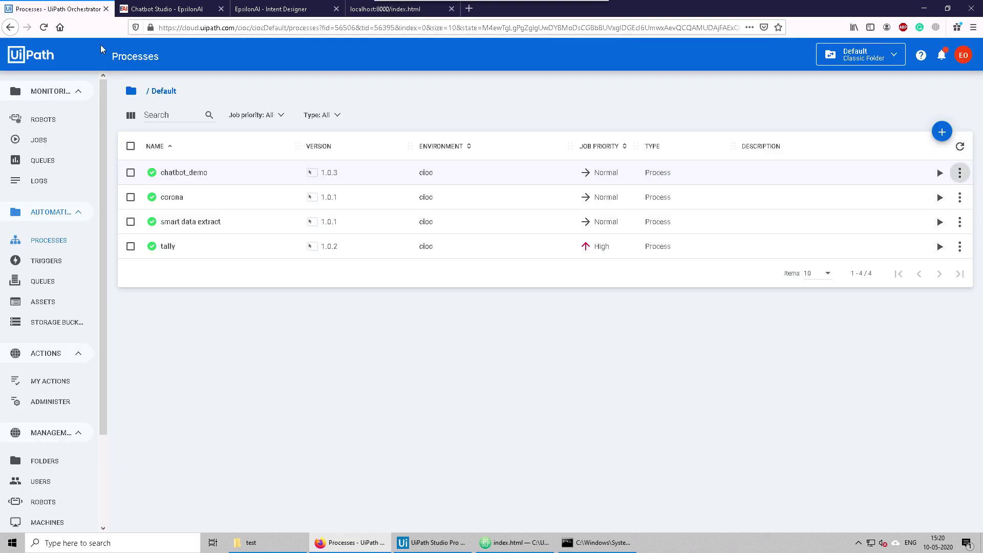
Step: Confirm the chatbot_demo job in Jobs, dismiss the robot's message box, and check the chat's update reply
{"action": "left_click", "coordinate": [49, 139]}
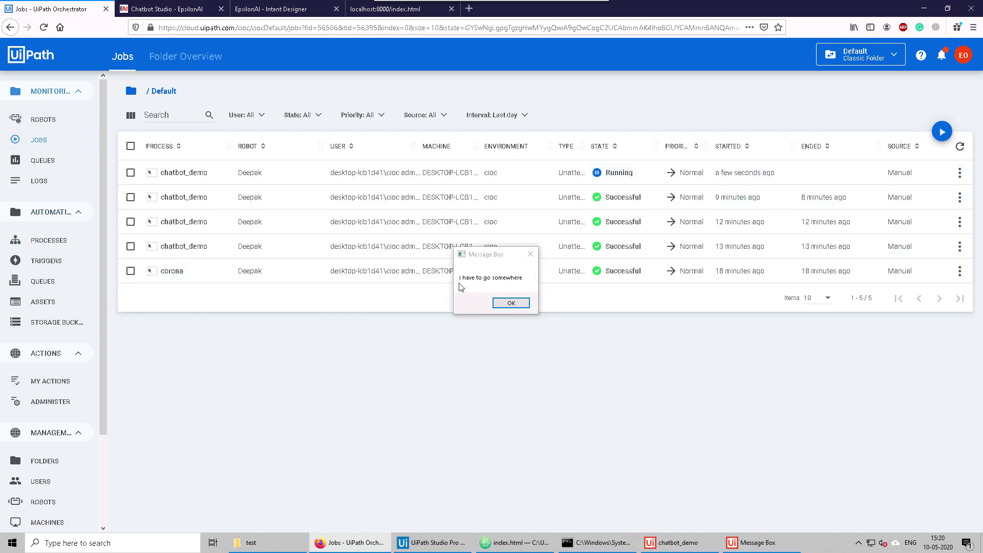
{"action": "left_click", "coordinate": [504, 304]}
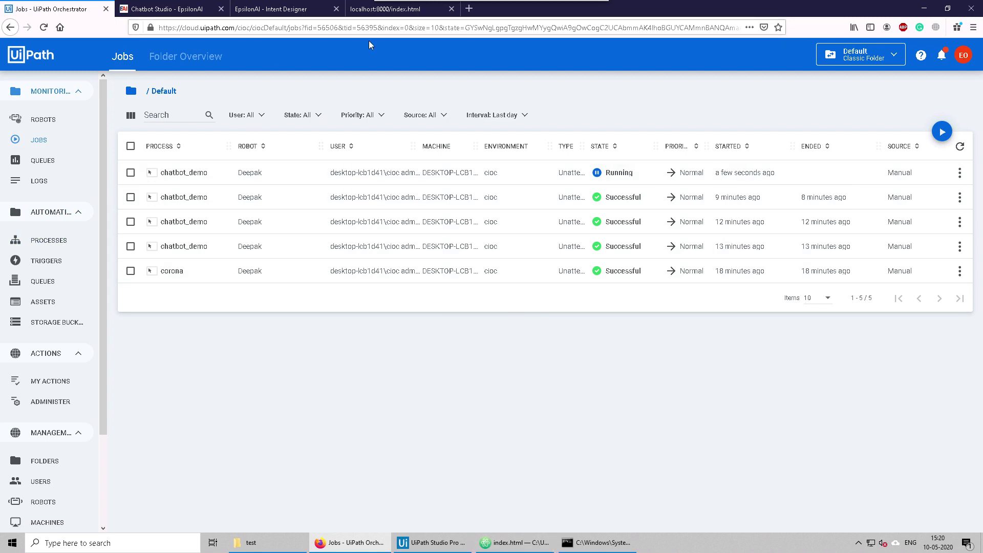
{"action": "left_click", "coordinate": [378, 10]}
{"action": "left_click_drag", "start_coordinate": [786, 426], "coordinate": [929, 430]}
Step: Close the test chat widget and the Web Settings dialog in Chatbot Studio
{"action": "left_click", "coordinate": [929, 429]}
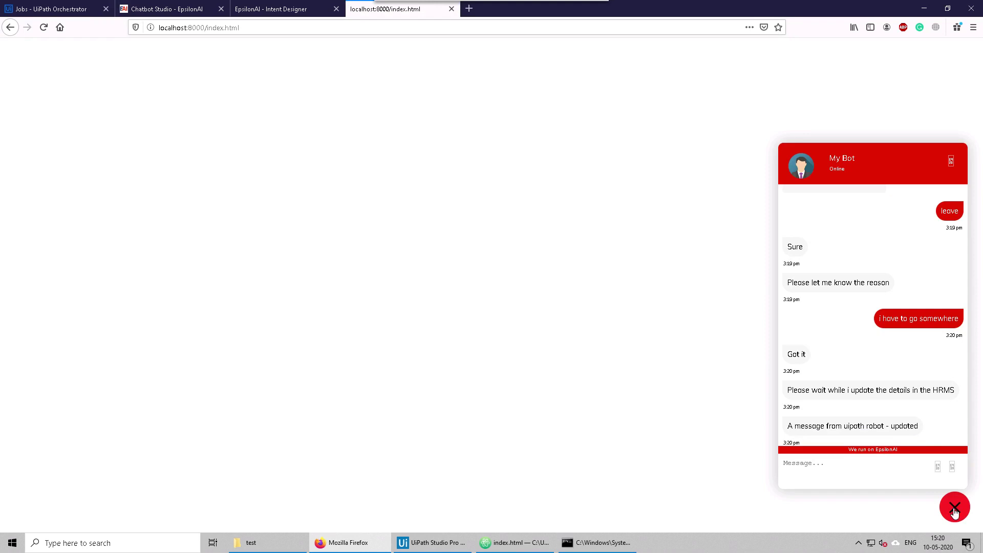
{"action": "left_click", "coordinate": [955, 506]}
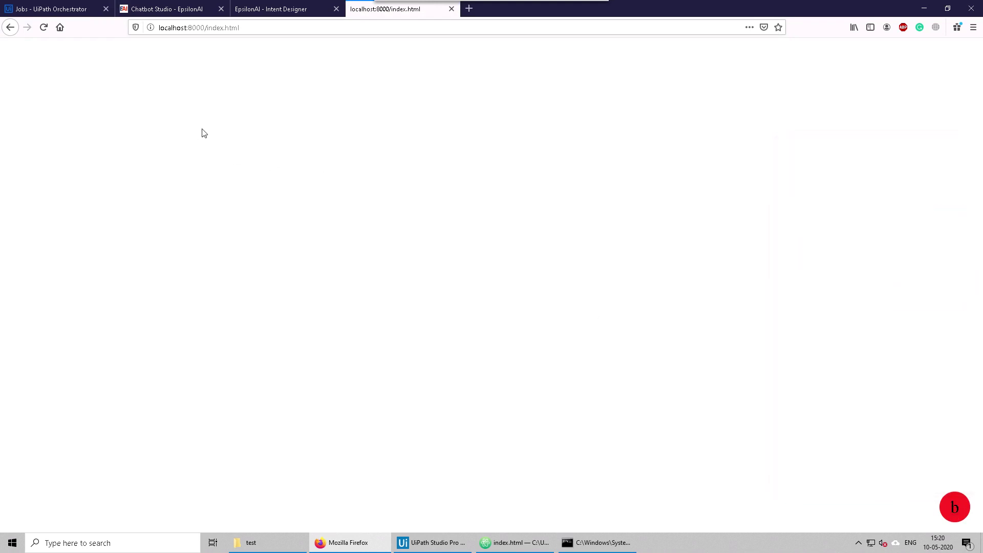
{"action": "left_click", "coordinate": [158, 13]}
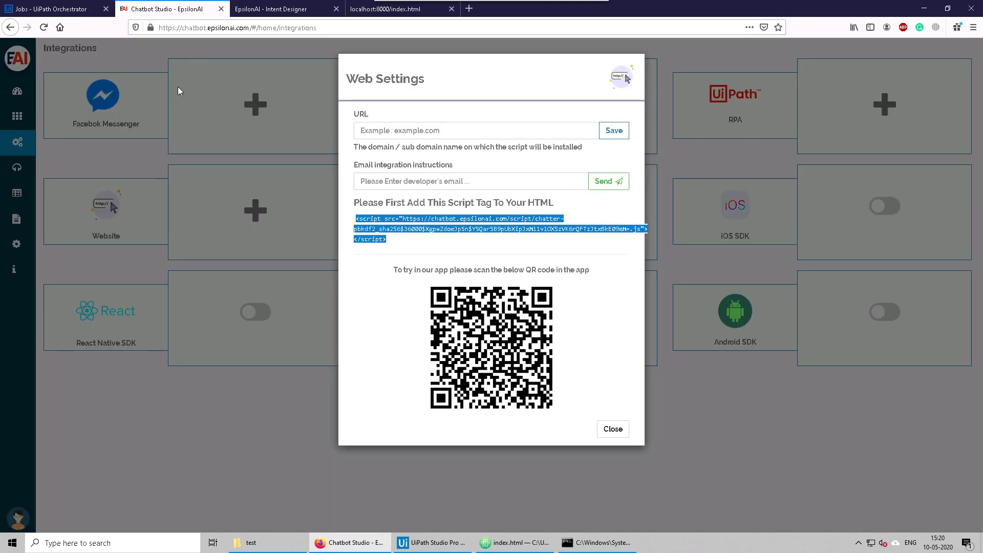
{"action": "left_click", "coordinate": [177, 87]}
Step: Return to the intent designer flow, shift the Send message node lower, and review the Apply for leave message
{"action": "left_click", "coordinate": [272, 9]}
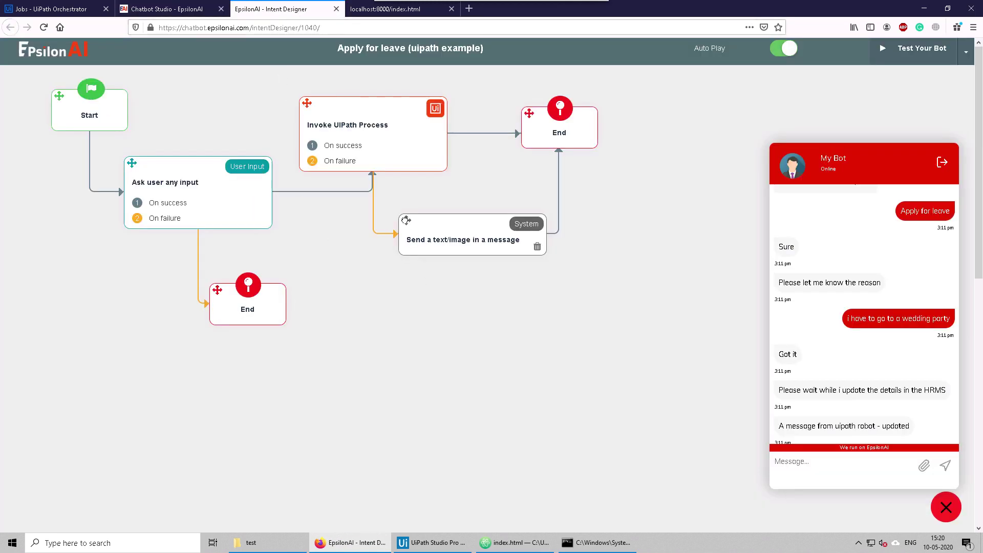
{"action": "mouse_move", "coordinate": [406, 220]}
{"action": "left_mouse_down"}
{"action": "mouse_move", "coordinate": [398, 259]}
{"action": "mouse_move", "coordinate": [400, 233]}
{"action": "left_mouse_up"}
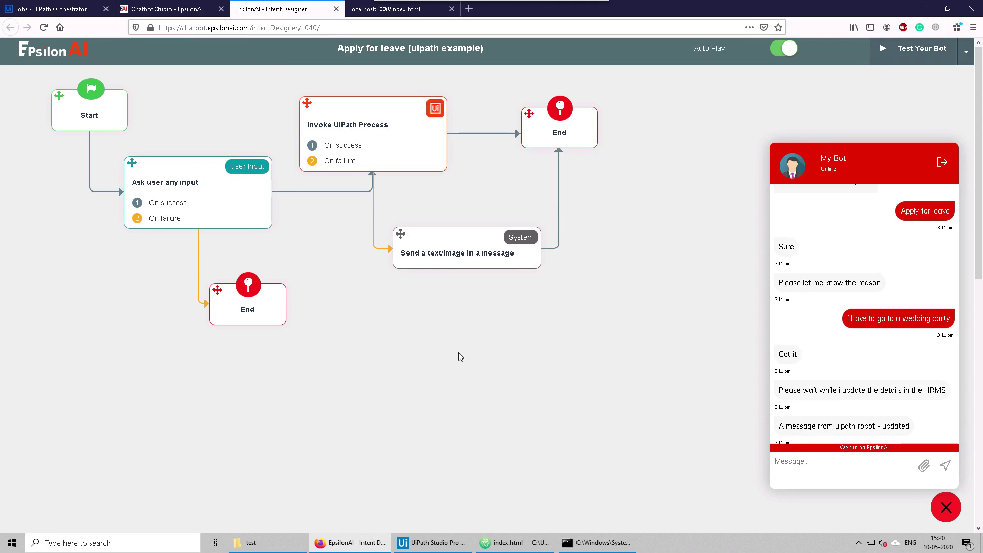
{"action": "scroll", "coordinate": [853, 279], "scroll_direction": "up", "scroll_amount": 1}
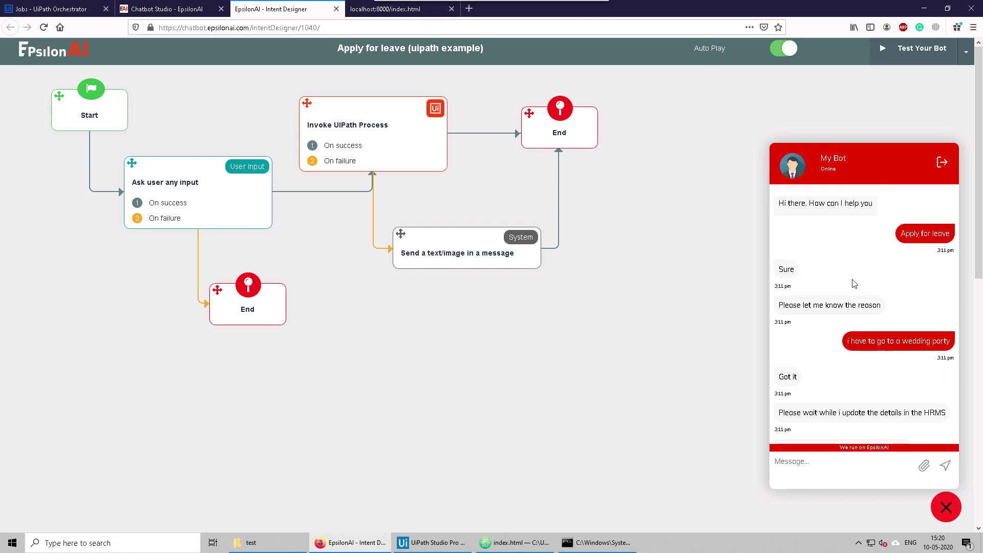
{"action": "left_click_drag", "start_coordinate": [901, 233], "coordinate": [946, 235]}
{"action": "left_click_drag", "start_coordinate": [900, 233], "coordinate": [950, 234]}
{"action": "left_click", "coordinate": [910, 245]}
{"action": "left_click", "coordinate": [665, 272]}
Step: Open the Start node's intent settings and look over the bot's Sure reply
{"action": "left_click", "coordinate": [95, 119]}
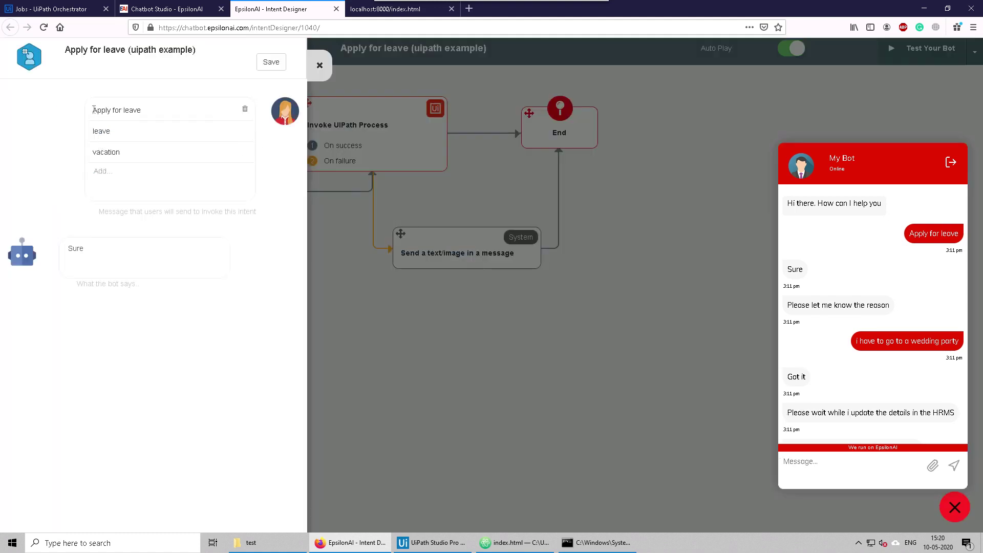
{"action": "left_click", "coordinate": [108, 175]}
{"action": "left_click_drag", "start_coordinate": [787, 269], "coordinate": [801, 266]}
{"action": "double_click", "coordinate": [66, 249]}
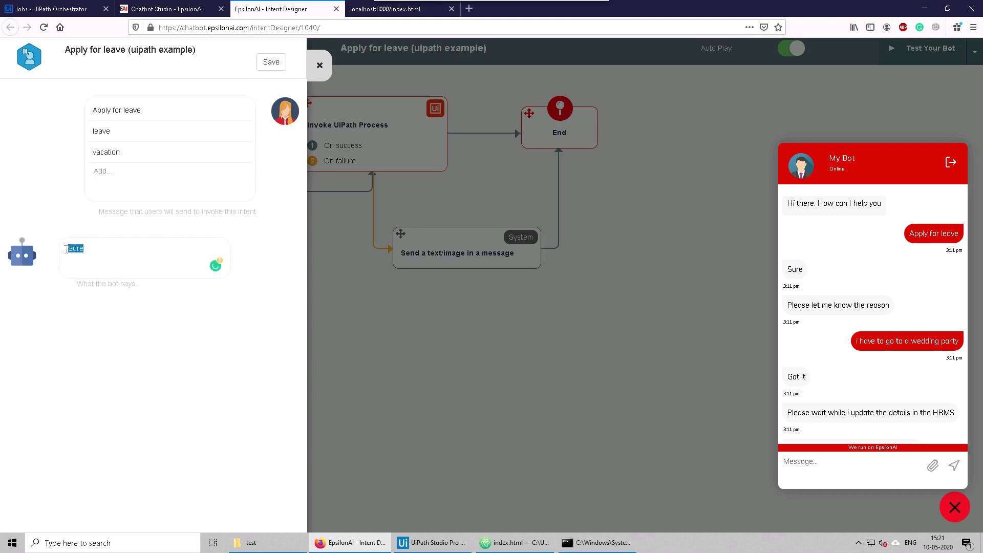
{"action": "left_click", "coordinate": [162, 354]}
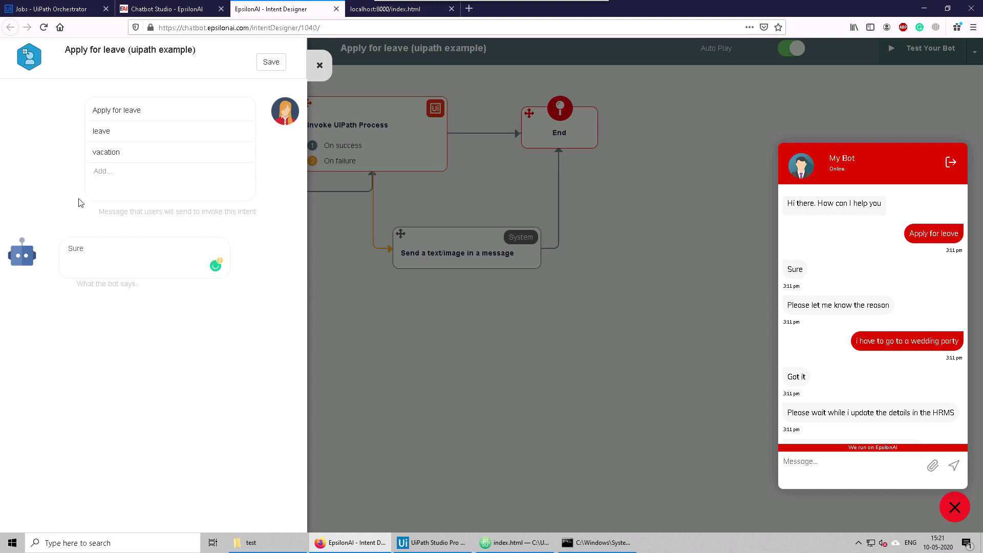
Step: Add 'i need a break' as an Apply for leave trigger phrase and save the intent
{"action": "left_click", "coordinate": [112, 177]}
{"action": "type", "text": "i need a break"}
{"action": "key", "text": "Return"}
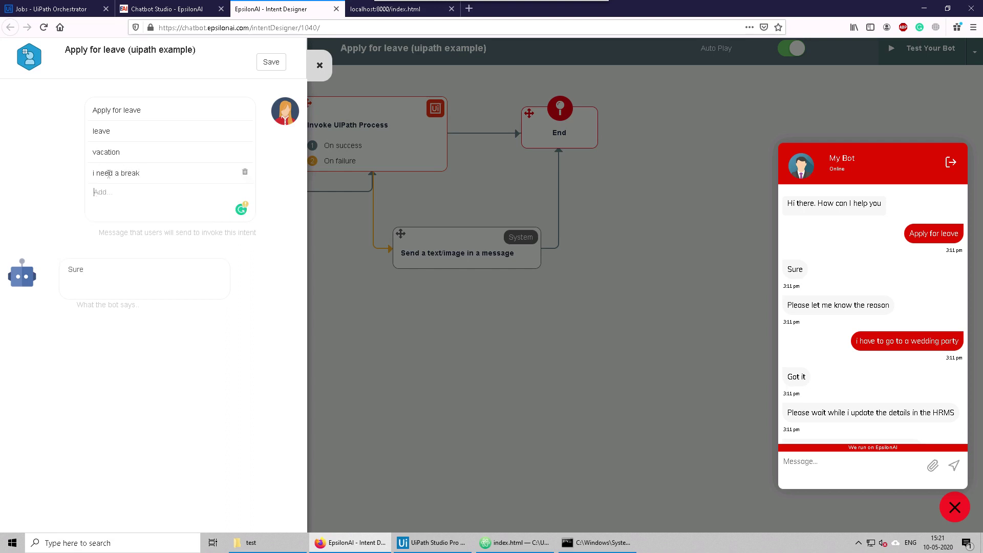
{"action": "left_click", "coordinate": [267, 66]}
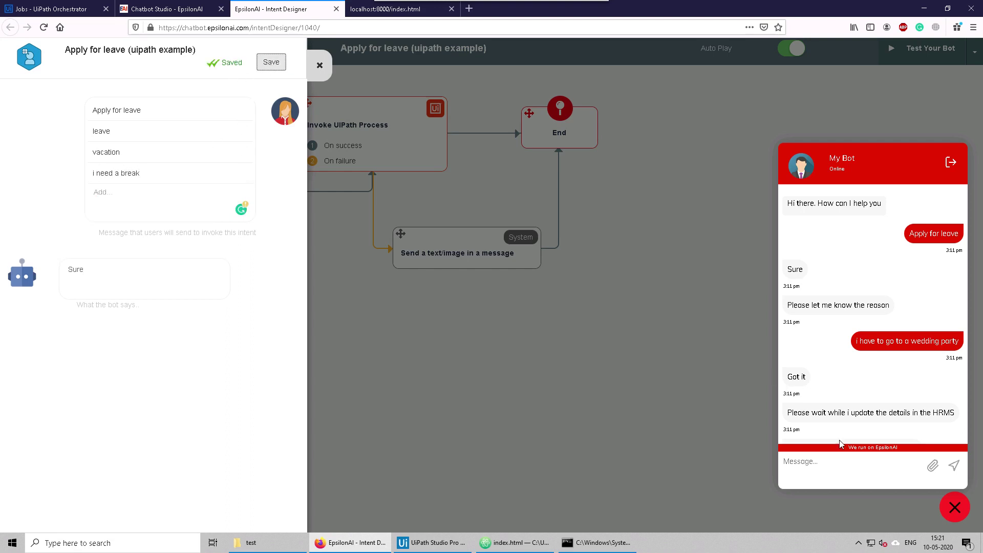
{"action": "left_click", "coordinate": [824, 467]}
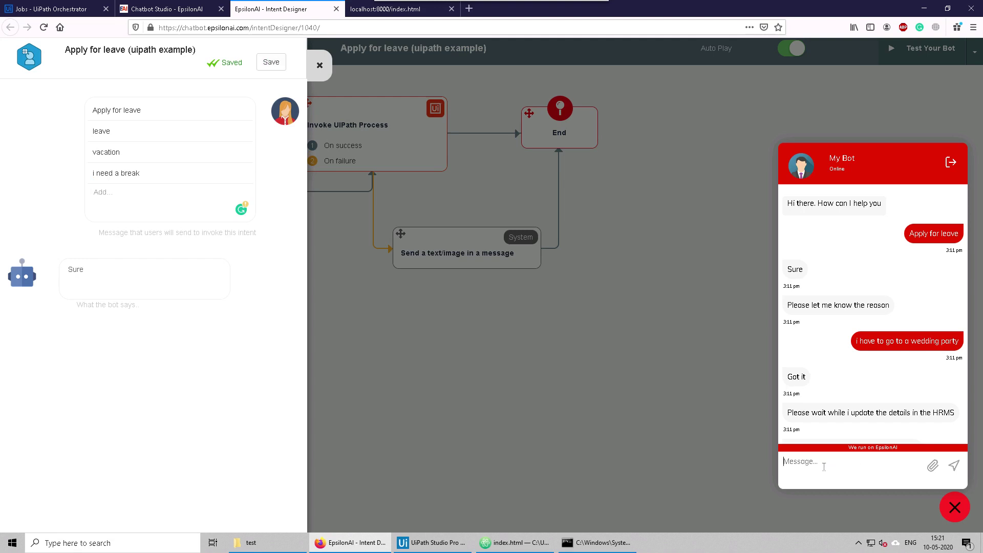
Step: Send 'i need a break' in the test chat and check the leave flow's response
{"action": "type", "text": "i need a break"}
{"action": "key", "text": "Return"}
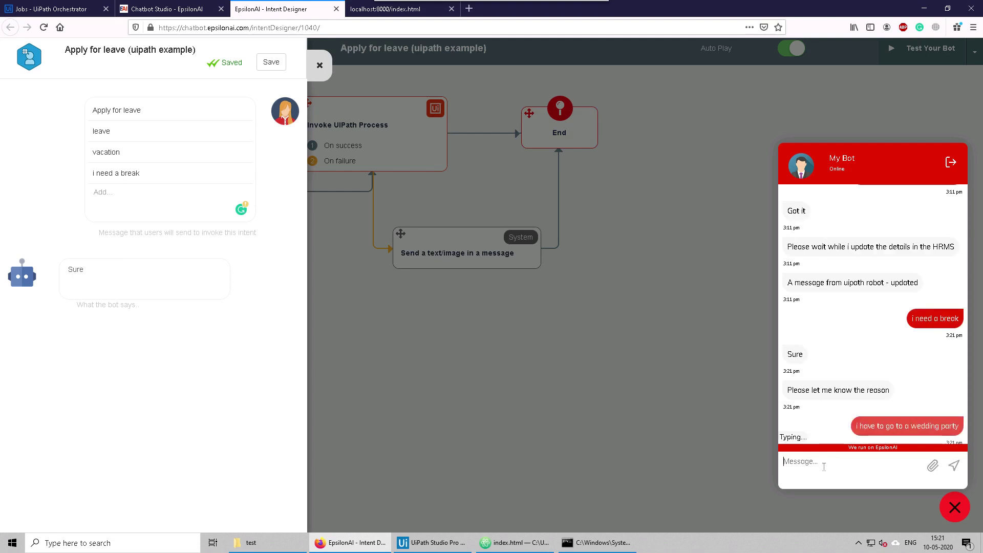
{"action": "left_click_drag", "start_coordinate": [801, 368], "coordinate": [839, 388]}
{"action": "left_click", "coordinate": [835, 387]}
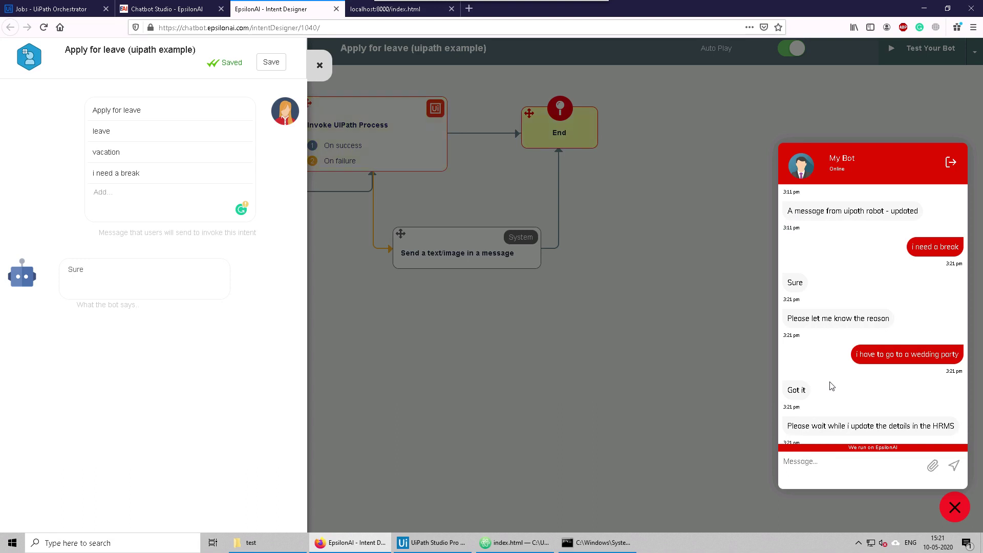
Step: Close the settings panel, dismiss the robot's message box, and remove the Send message → End link
{"action": "left_click", "coordinate": [764, 114]}
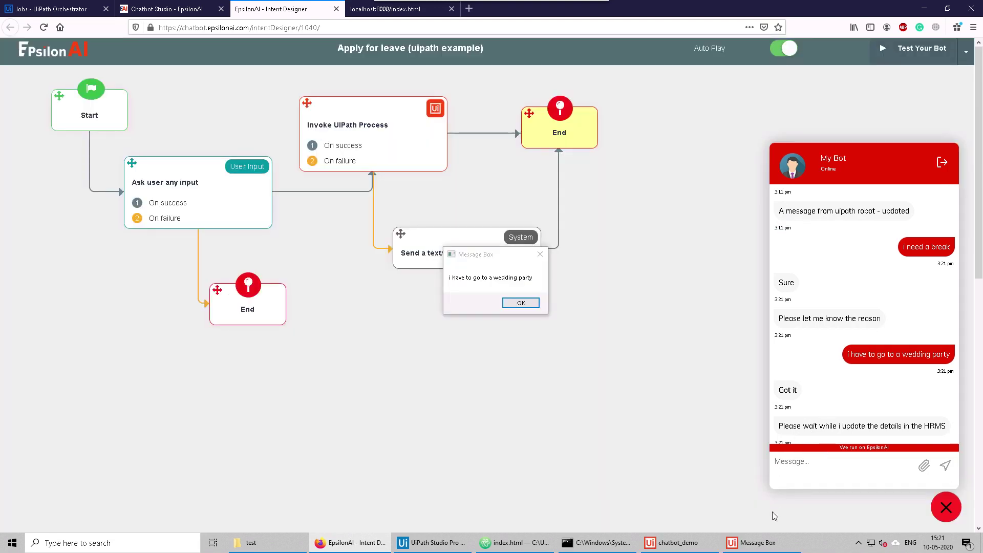
{"action": "left_click", "coordinate": [764, 544]}
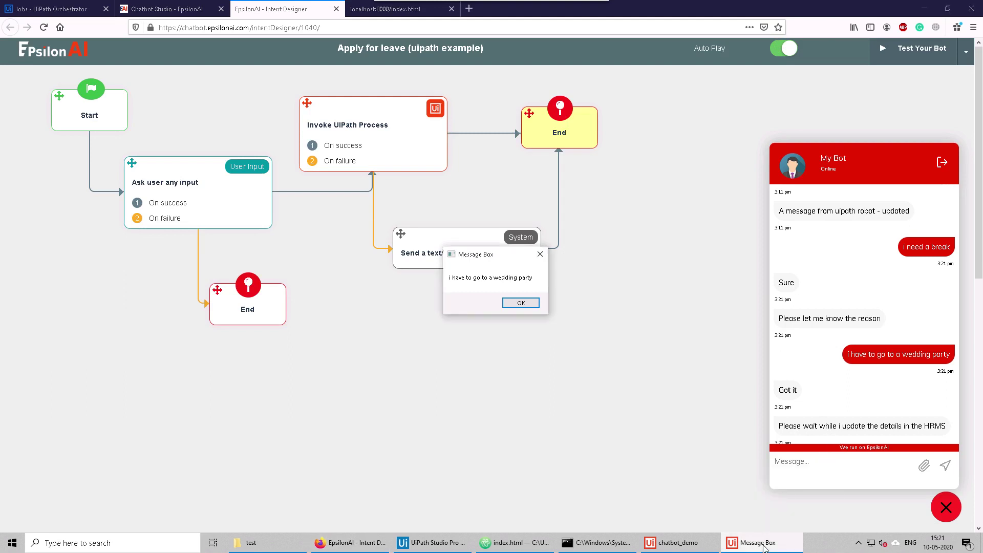
{"action": "left_click", "coordinate": [521, 303]}
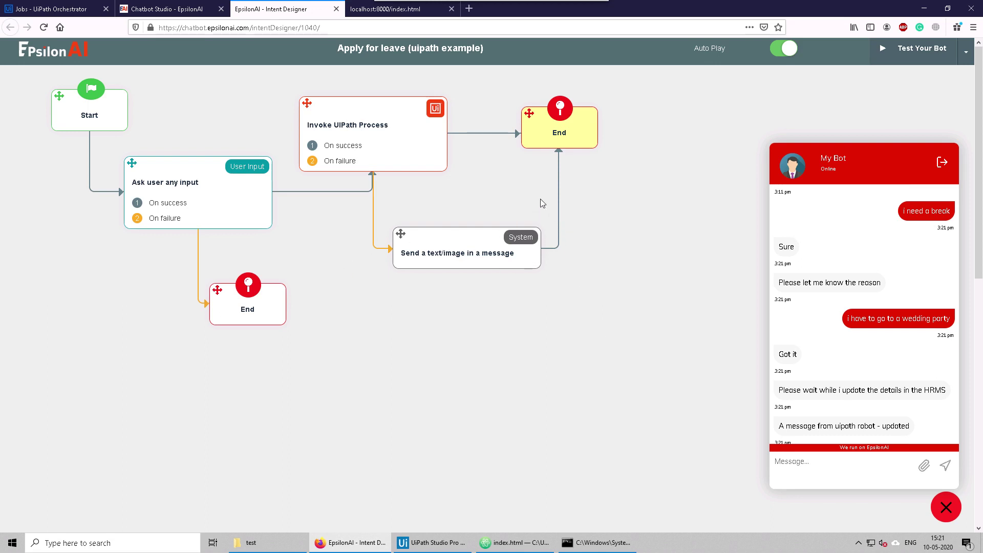
{"action": "left_click", "coordinate": [571, 215]}
Step: Delete the Invoke UiPath Process → End link and move the End node further right
{"action": "left_click_drag", "start_coordinate": [410, 237], "coordinate": [406, 268]}
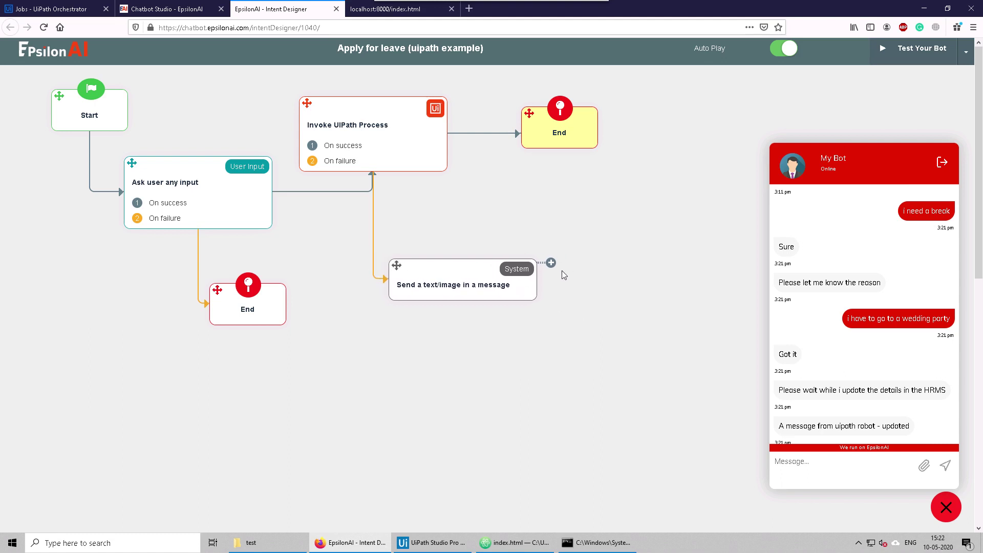
{"action": "left_click", "coordinate": [477, 134]}
{"action": "left_click", "coordinate": [489, 136]}
{"action": "left_click_drag", "start_coordinate": [529, 113], "coordinate": [655, 100]}
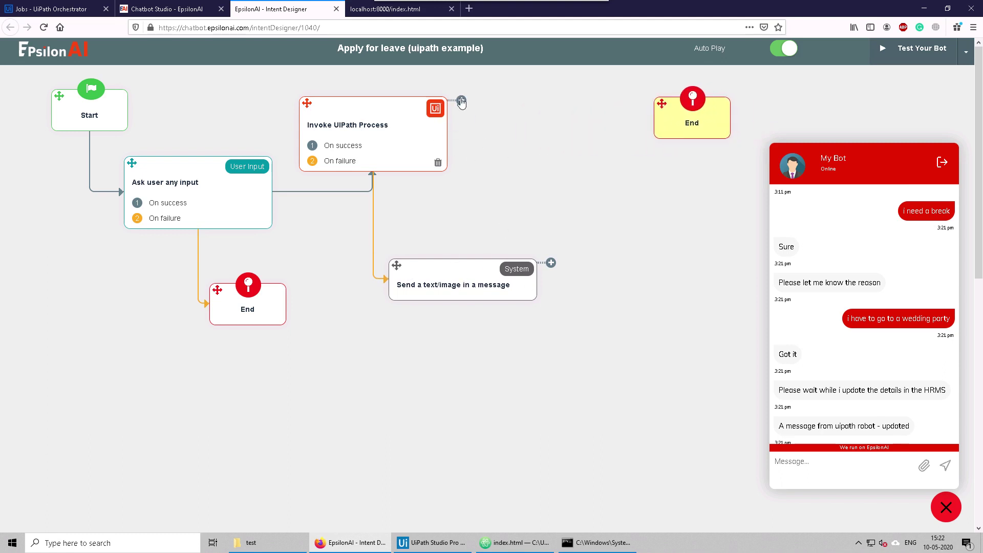
Step: Attach an Ask user any input step to Invoke UiPath Process, linking its success to End
{"action": "left_click_drag", "start_coordinate": [461, 100], "coordinate": [530, 80]}
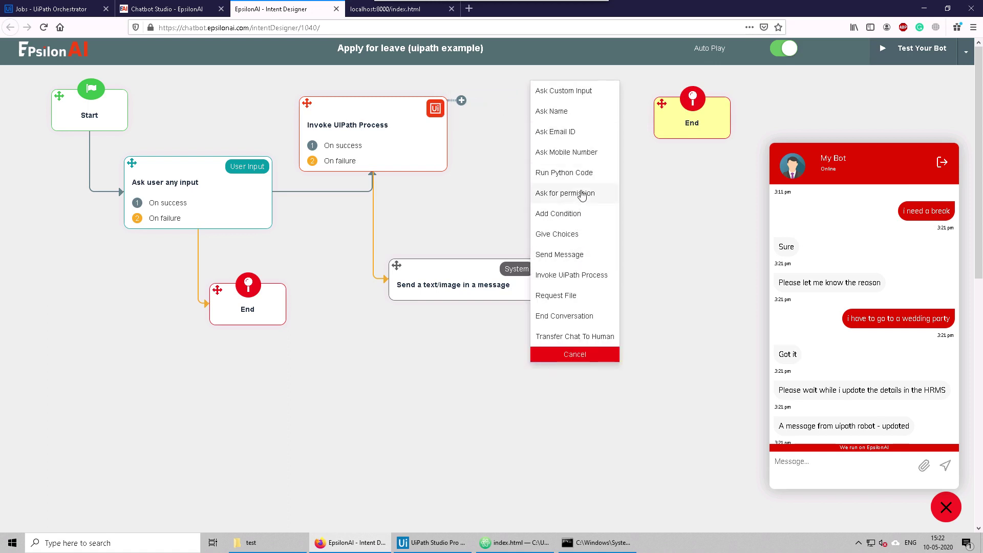
{"action": "left_click", "coordinate": [561, 97]}
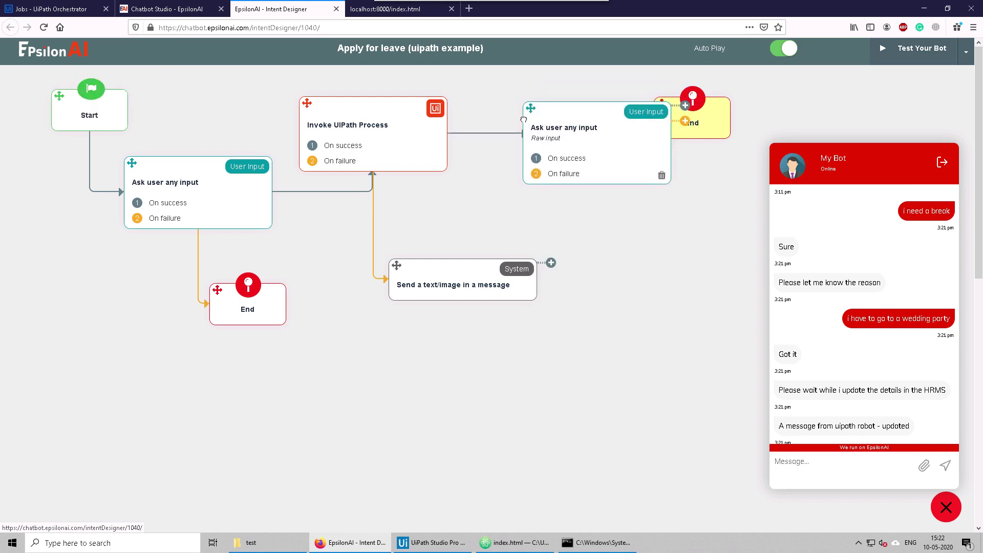
{"action": "left_click_drag", "start_coordinate": [523, 120], "coordinate": [475, 161]}
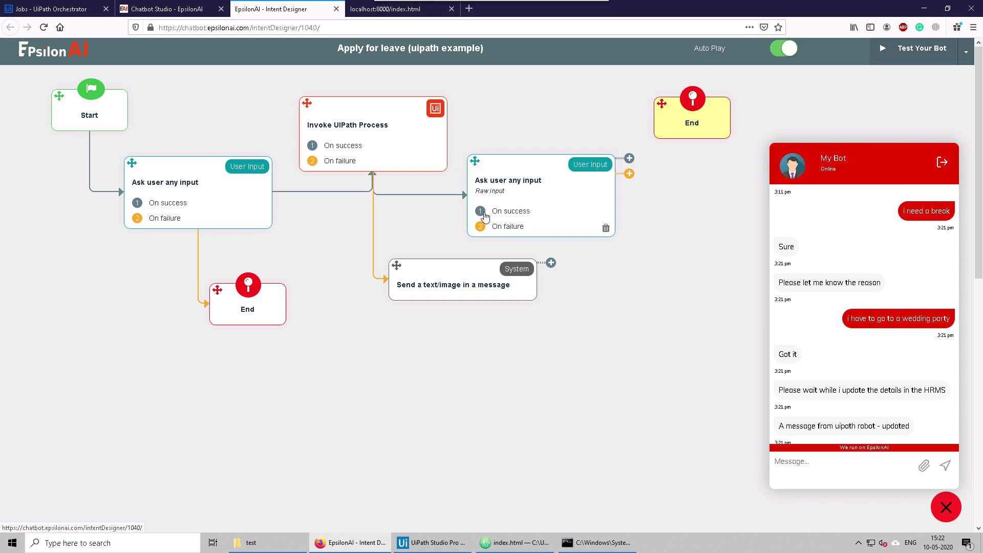
{"action": "left_click_drag", "start_coordinate": [485, 215], "coordinate": [660, 126]}
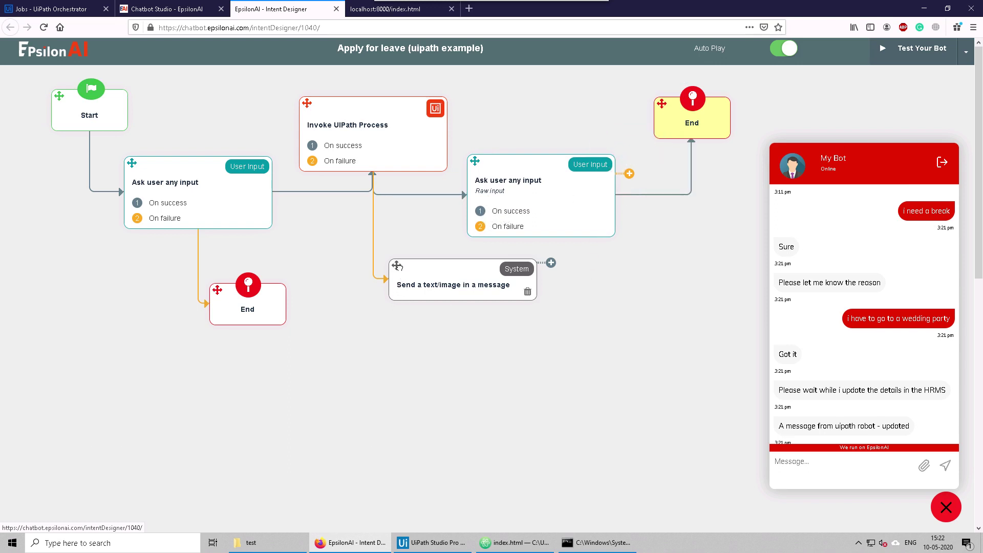
{"action": "left_click_drag", "start_coordinate": [397, 266], "coordinate": [400, 312]}
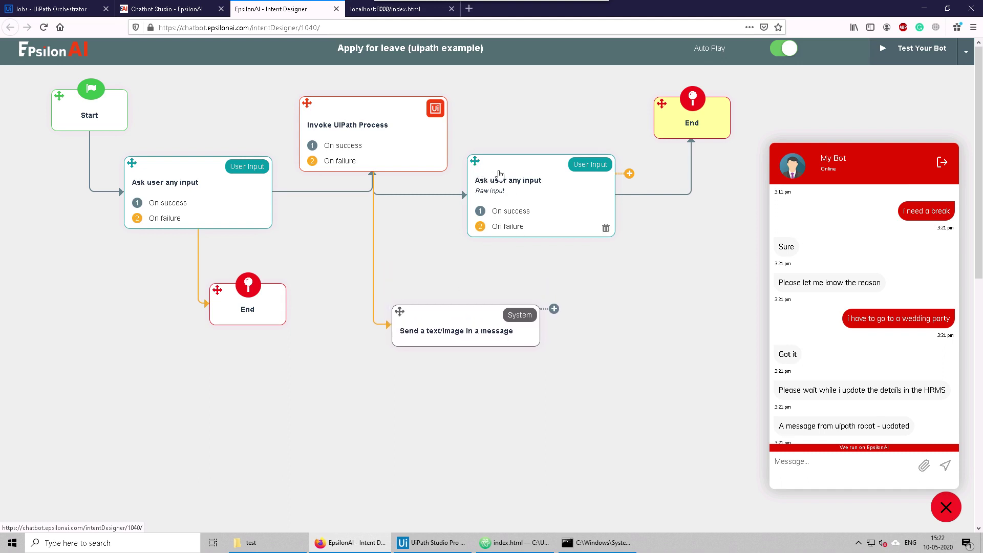
{"action": "left_click", "coordinate": [546, 211]}
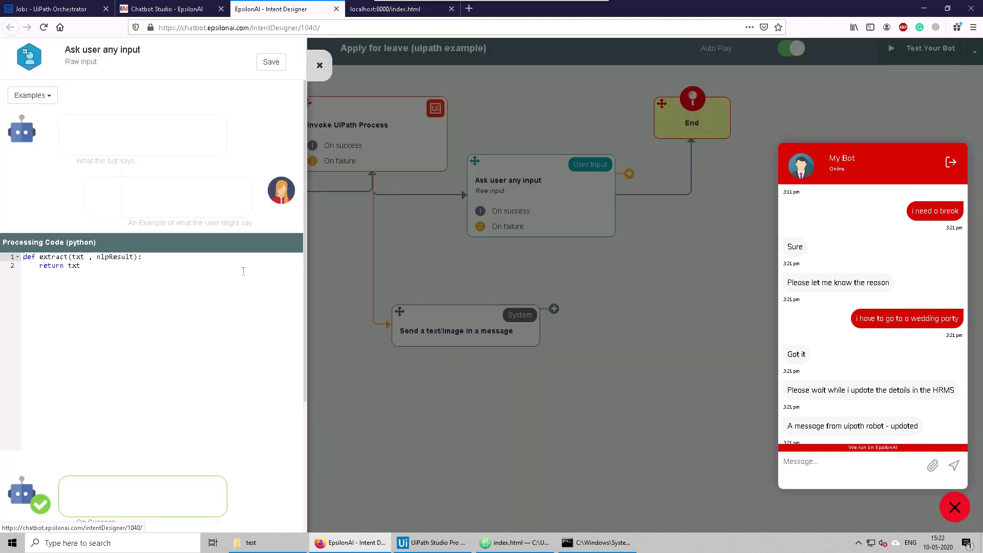
Step: Fill the input step with the 12 Digit Aadhar Card Number example pattern
{"action": "scroll", "coordinate": [174, 231], "scroll_direction": "down", "scroll_amount": 3}
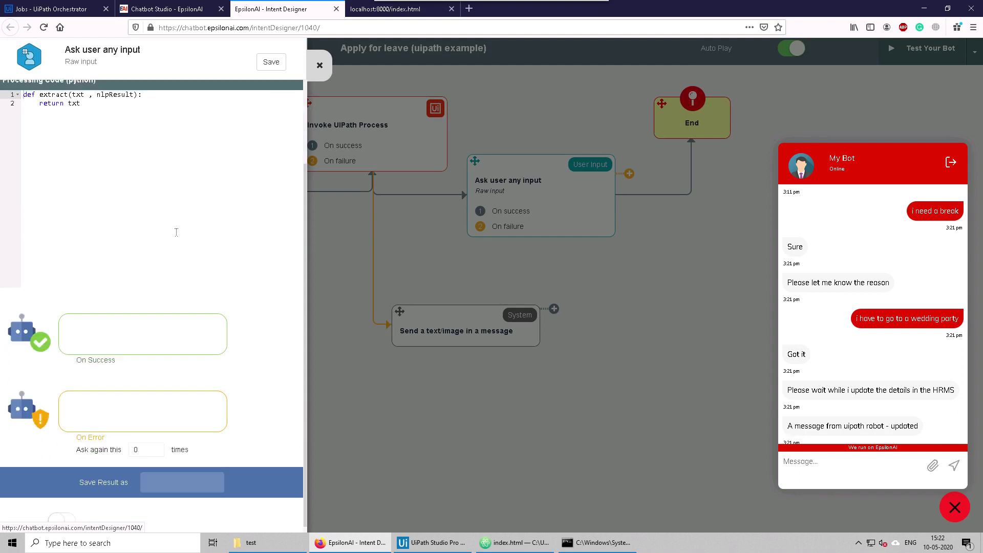
{"action": "scroll", "coordinate": [171, 246], "scroll_direction": "up", "scroll_amount": 3}
{"action": "scroll", "coordinate": [169, 254], "scroll_direction": "down", "scroll_amount": 3}
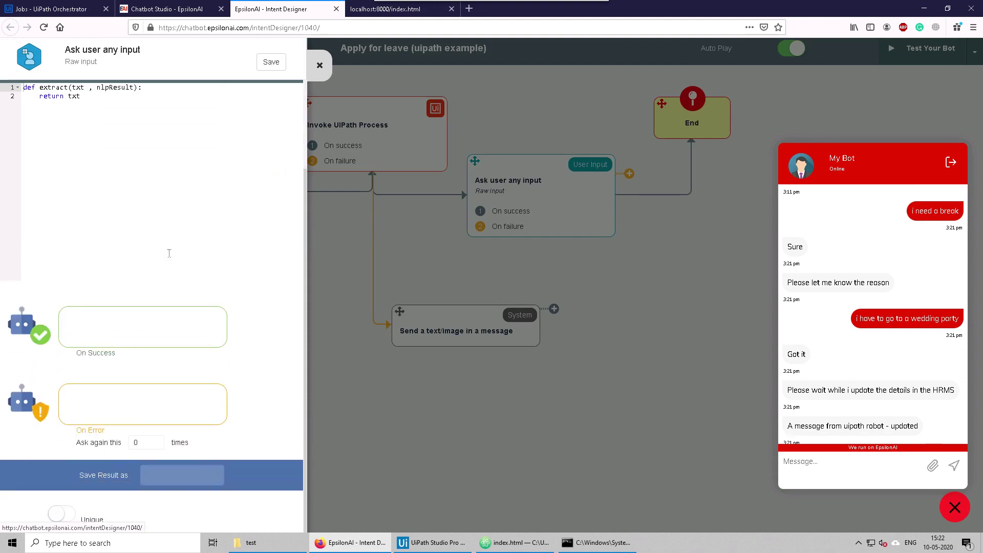
{"action": "scroll", "coordinate": [169, 252], "scroll_direction": "up", "scroll_amount": 3}
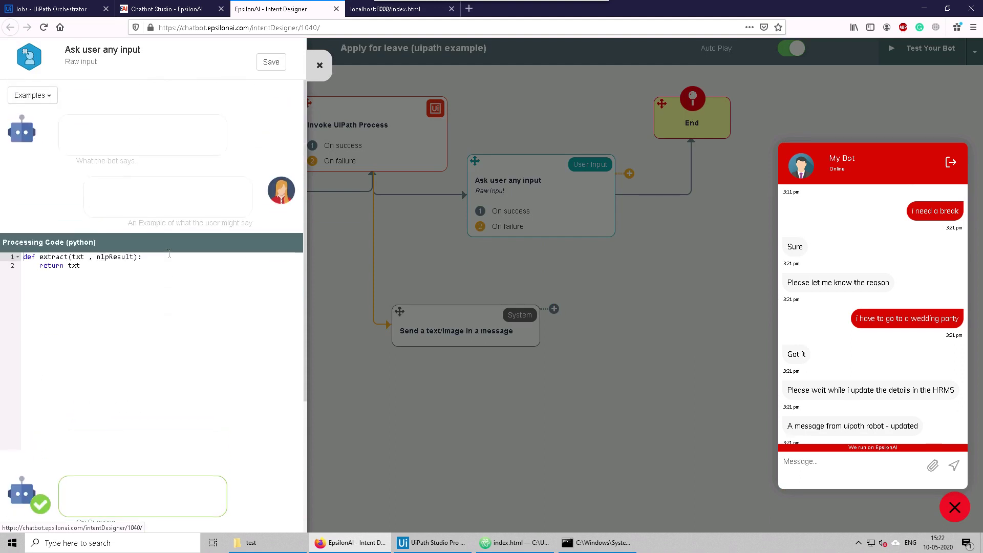
{"action": "left_click", "coordinate": [47, 98]}
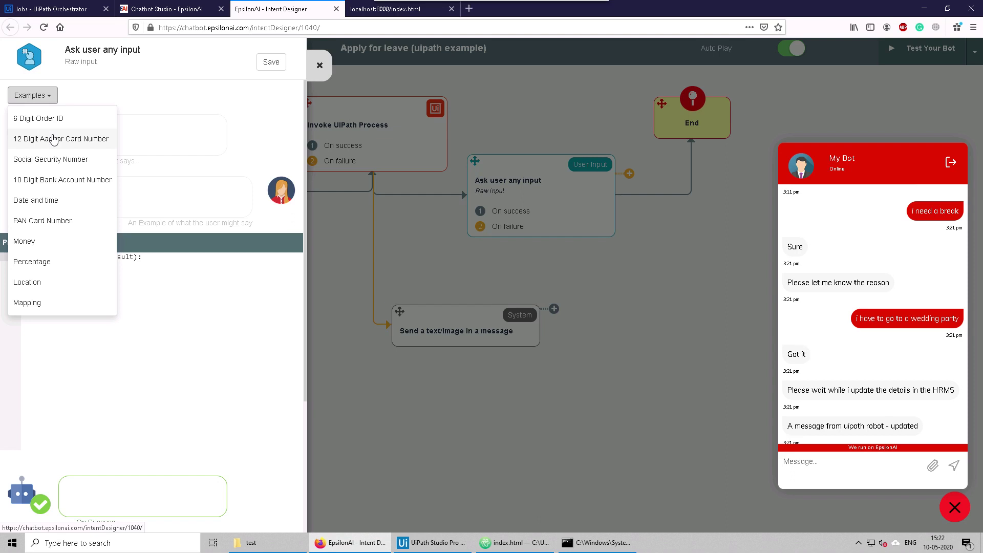
{"action": "left_click", "coordinate": [53, 138]}
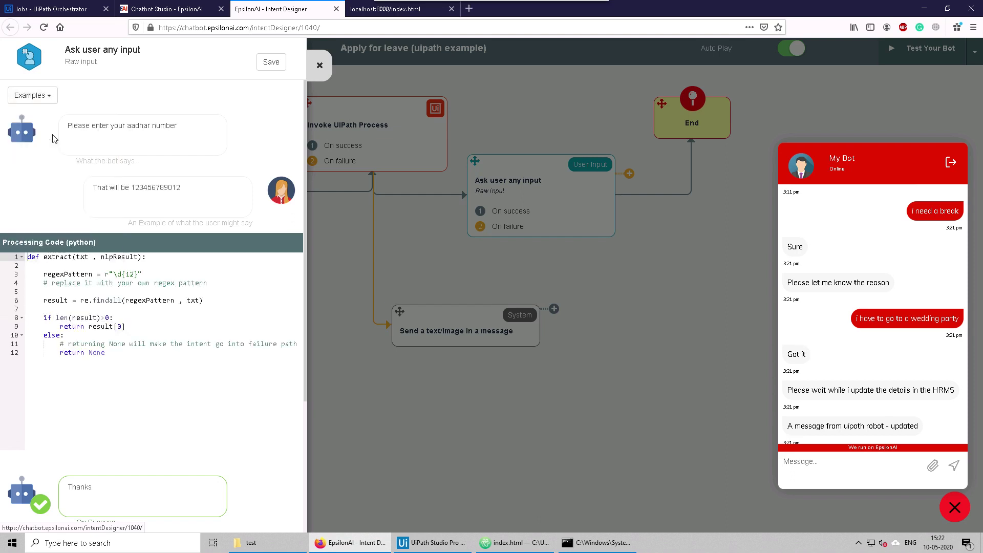
{"action": "double_click", "coordinate": [130, 274]}
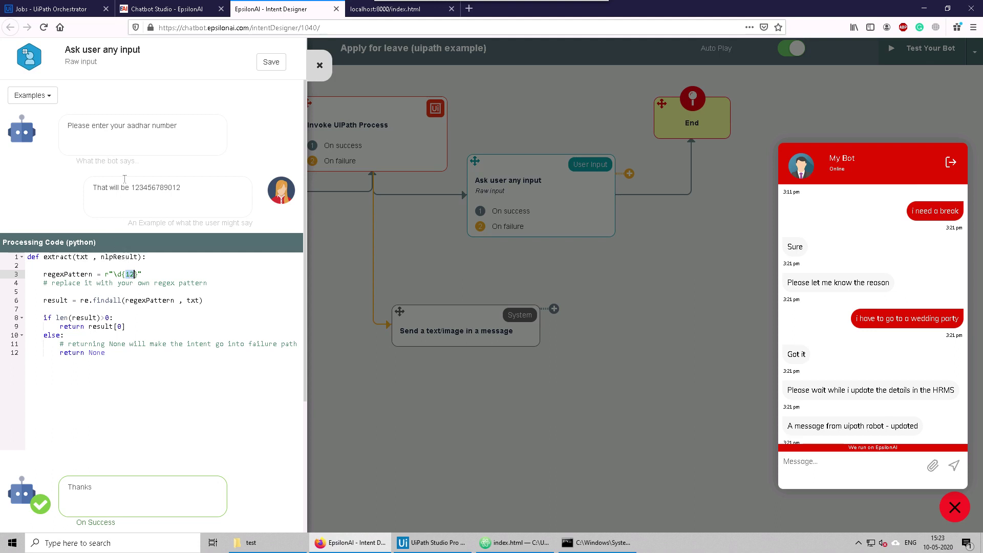
Step: Review the aadhar number question and save the input step settings
{"action": "left_click", "coordinate": [128, 128]}
{"action": "left_click", "coordinate": [180, 131], "text": "shift"}
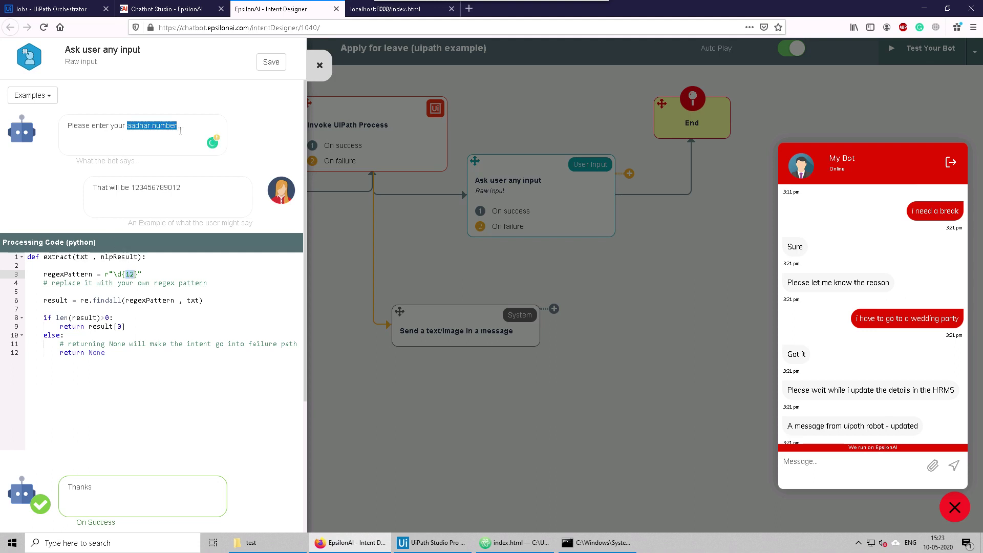
{"action": "left_click", "coordinate": [54, 187]}
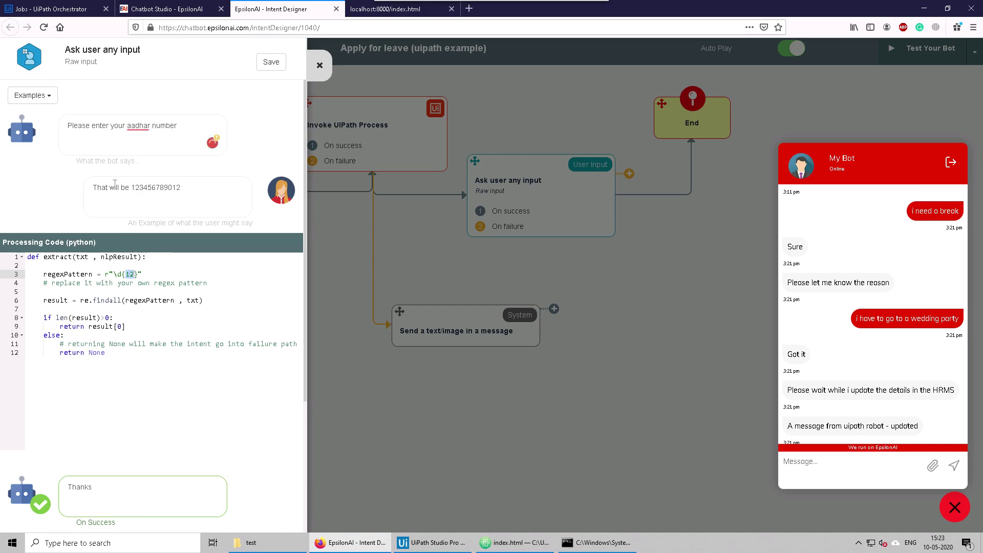
{"action": "scroll", "coordinate": [122, 409], "scroll_direction": "down", "scroll_amount": 3}
{"action": "scroll", "coordinate": [128, 355], "scroll_direction": "up", "scroll_amount": 3}
{"action": "left_click", "coordinate": [49, 96]}
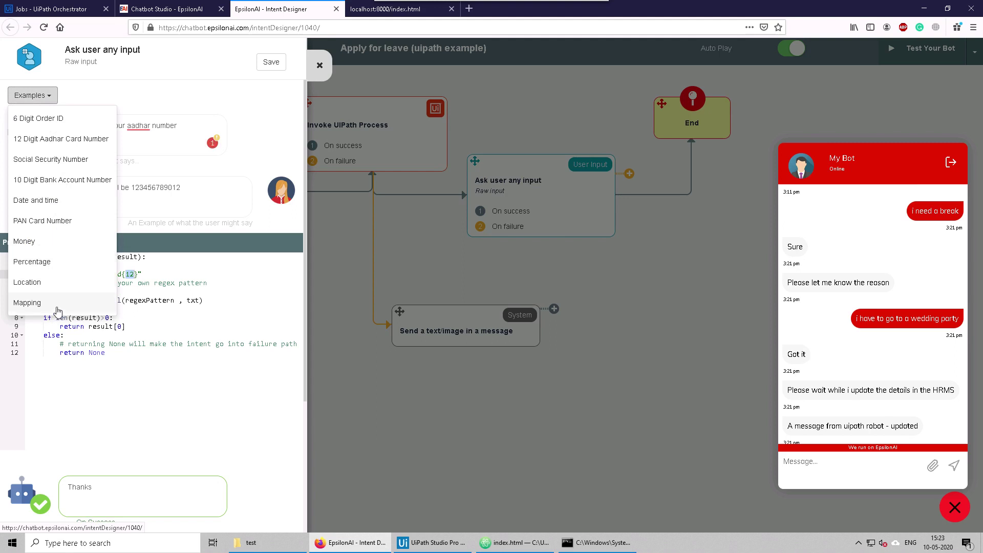
{"action": "left_click", "coordinate": [217, 93]}
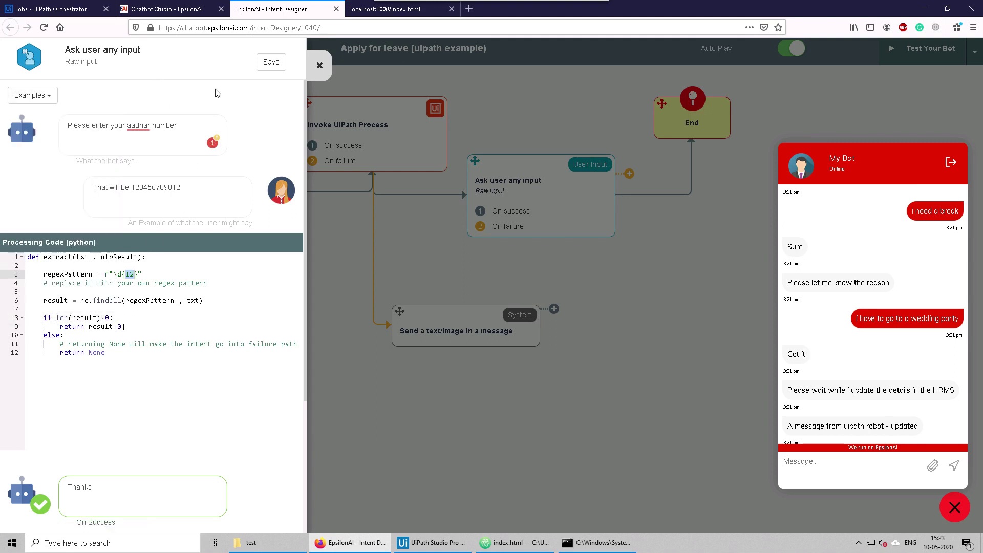
{"action": "left_click", "coordinate": [268, 63]}
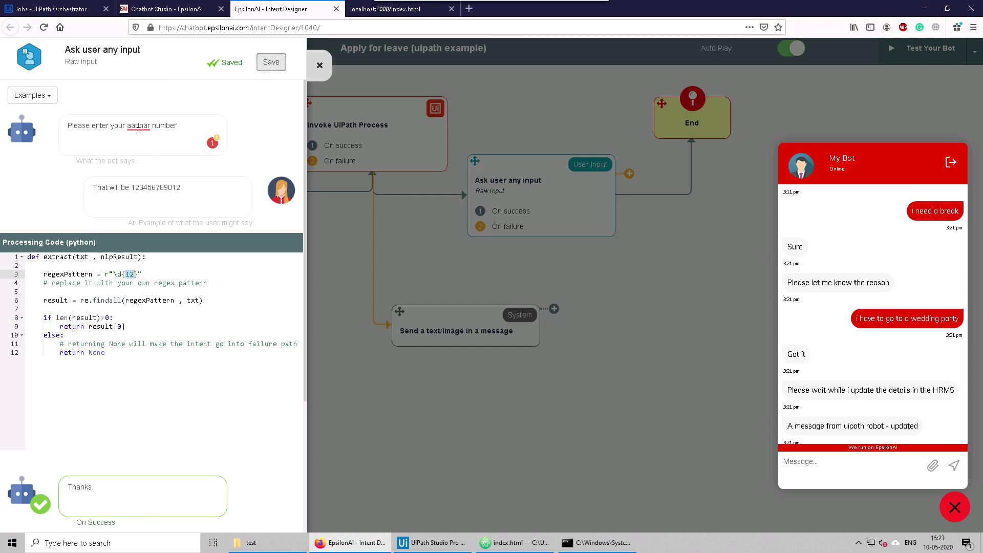
Step: Close the step editor and watch the test chat ask for the aadhar number
{"action": "mouse_move", "coordinate": [145, 132]}
{"action": "left_click", "coordinate": [321, 65]}
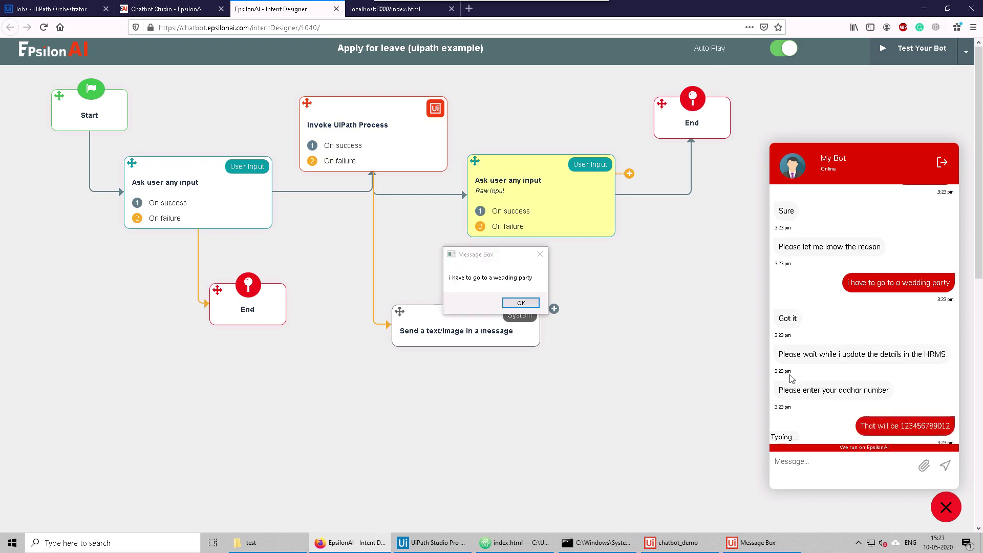
{"action": "double_click", "coordinate": [784, 390]}
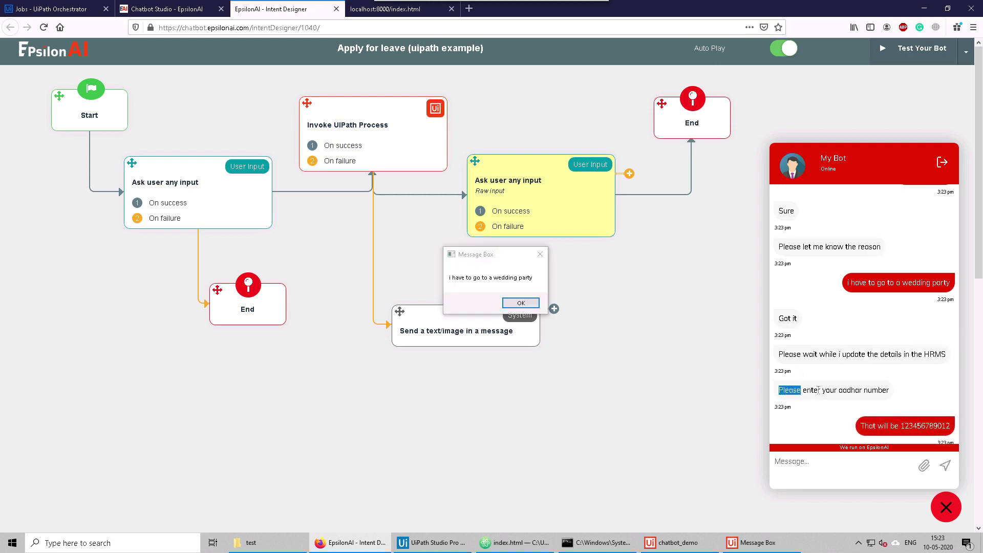
{"action": "left_click_drag", "start_coordinate": [818, 390], "coordinate": [857, 359]}
{"action": "left_click", "coordinate": [857, 359]}
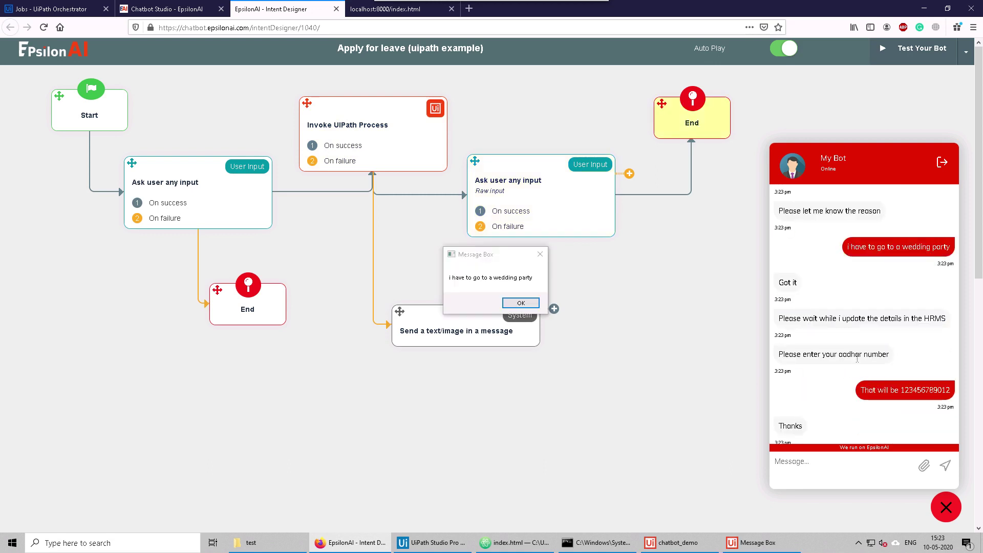
{"action": "triple_click", "coordinate": [857, 359]}
Step: Check the 12-digit reply, dismiss the robot's message box, and reopen the aadhar step
{"action": "triple_click", "coordinate": [877, 393]}
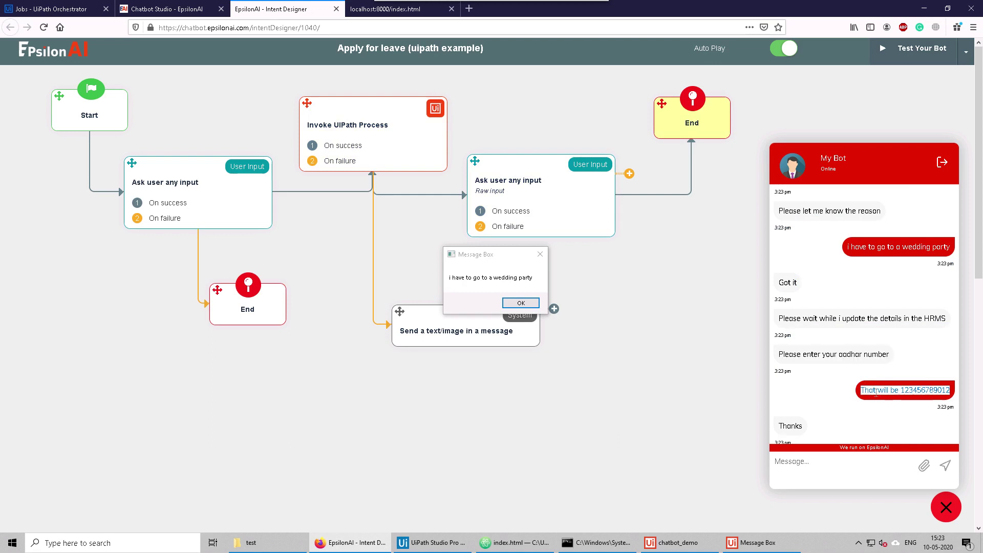
{"action": "double_click", "coordinate": [876, 392]}
{"action": "left_click", "coordinate": [876, 392]}
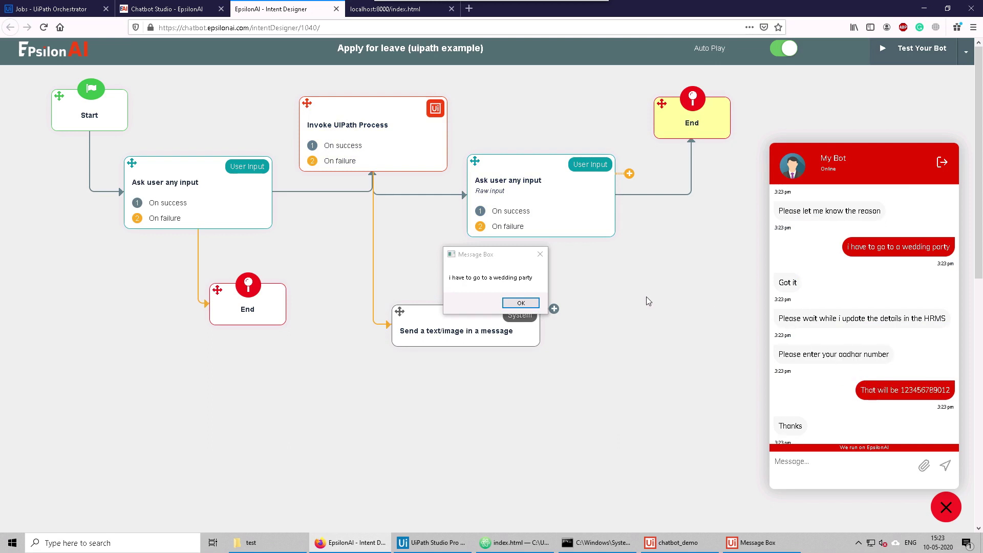
{"action": "left_click", "coordinate": [522, 302]}
{"action": "left_click", "coordinate": [506, 189]}
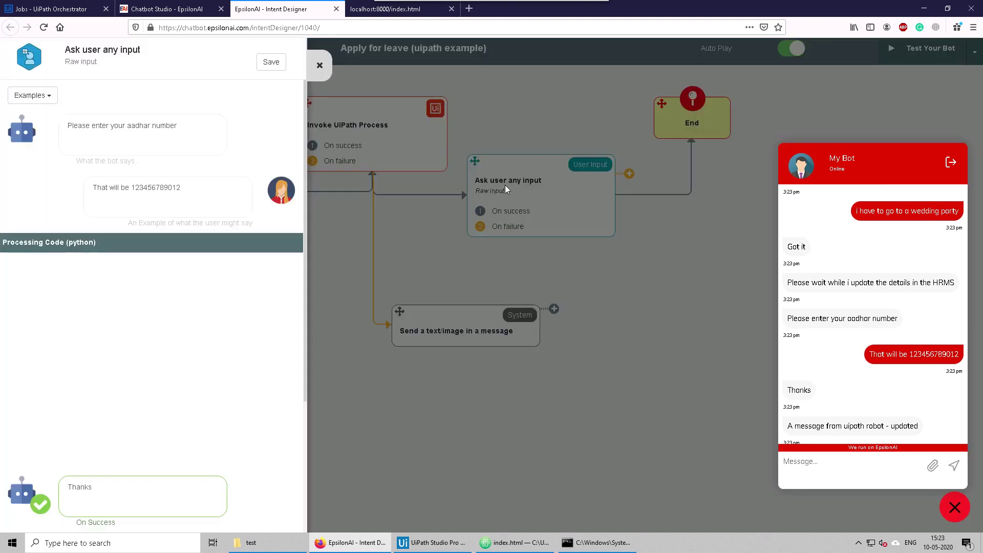
Step: Review the example answer and scroll down to the aadhar step's re-ask setting
{"action": "left_click_drag", "start_coordinate": [203, 189], "coordinate": [90, 194]}
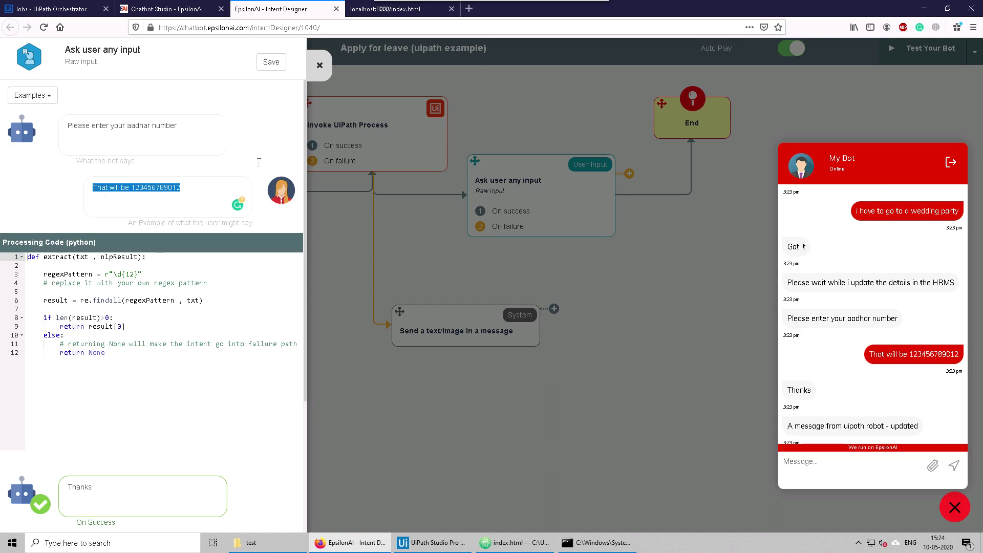
{"action": "left_click", "coordinate": [190, 187]}
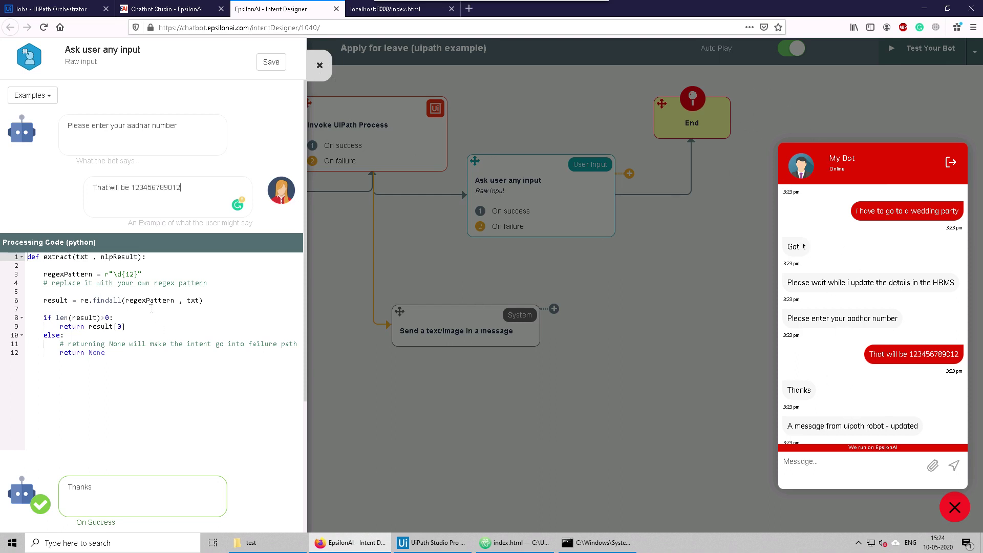
{"action": "scroll", "coordinate": [156, 294], "scroll_direction": "down", "scroll_amount": 2}
{"action": "scroll", "coordinate": [156, 294], "scroll_direction": "down", "scroll_amount": 1}
{"action": "scroll", "coordinate": [156, 294], "scroll_direction": "up", "scroll_amount": 3}
{"action": "scroll", "coordinate": [156, 292], "scroll_direction": "down", "scroll_amount": 3}
{"action": "scroll", "coordinate": [157, 294], "scroll_direction": "up", "scroll_amount": 3}
{"action": "scroll", "coordinate": [150, 188], "scroll_direction": "down", "scroll_amount": 3}
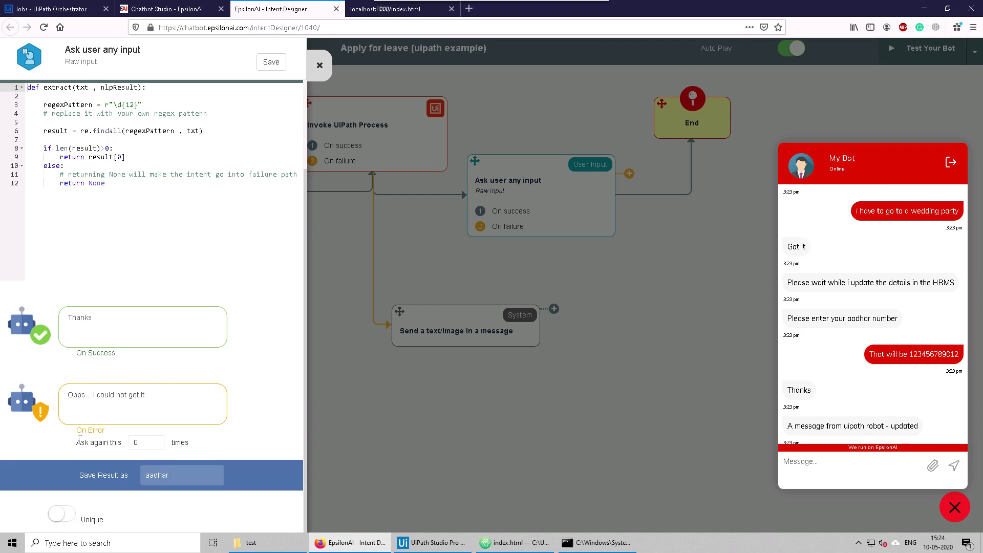
Step: Set 'Ask again this' to 2 times and save the aadhar step
{"action": "left_click_drag", "start_coordinate": [78, 441], "coordinate": [130, 446]}
{"action": "left_click", "coordinate": [150, 448]}
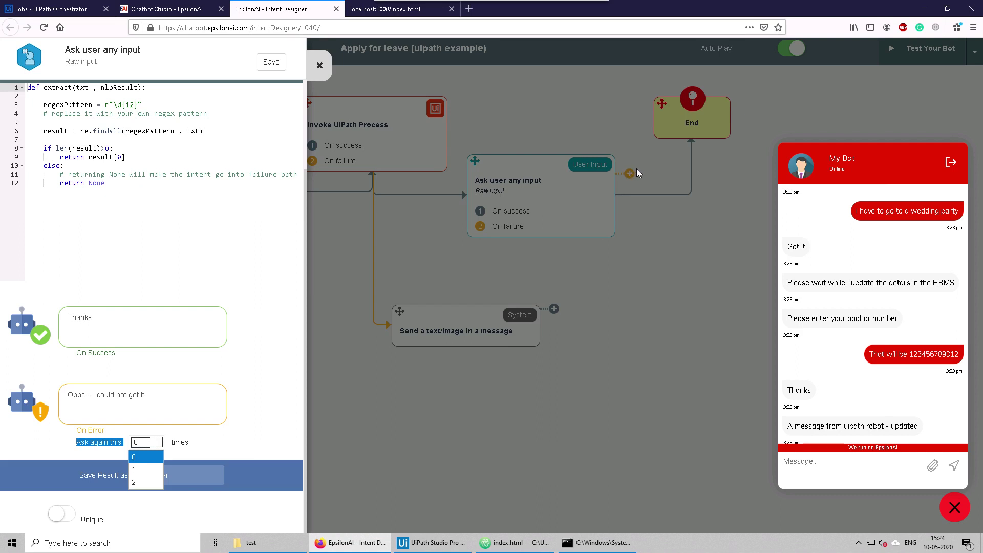
{"action": "left_click", "coordinate": [258, 422]}
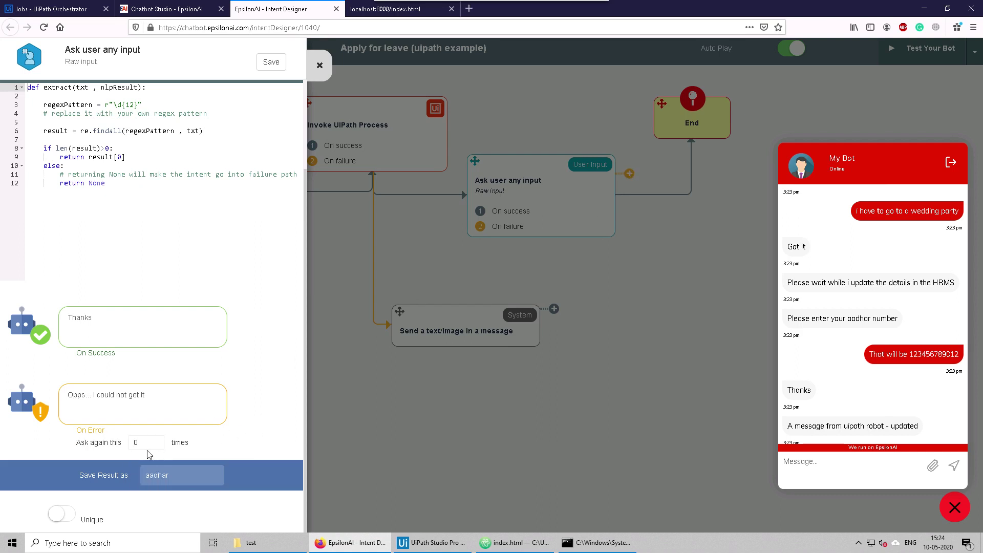
{"action": "left_click", "coordinate": [143, 445]}
{"action": "left_click", "coordinate": [143, 484]}
{"action": "scroll", "coordinate": [169, 248], "scroll_direction": "up", "scroll_amount": 3}
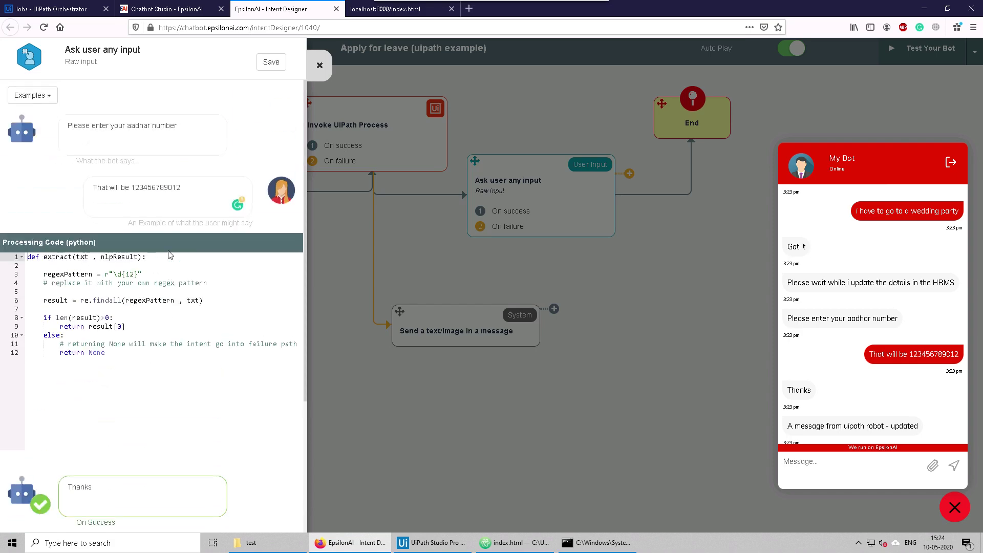
{"action": "left_click", "coordinate": [260, 66]}
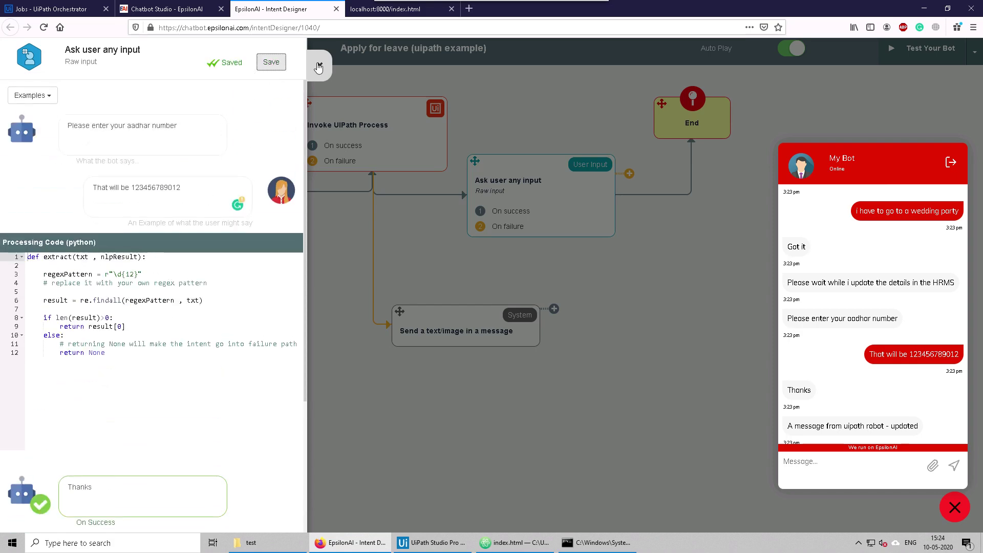
Step: Turn Auto Play off and restart the bot test conversation
{"action": "left_click", "coordinate": [318, 67]}
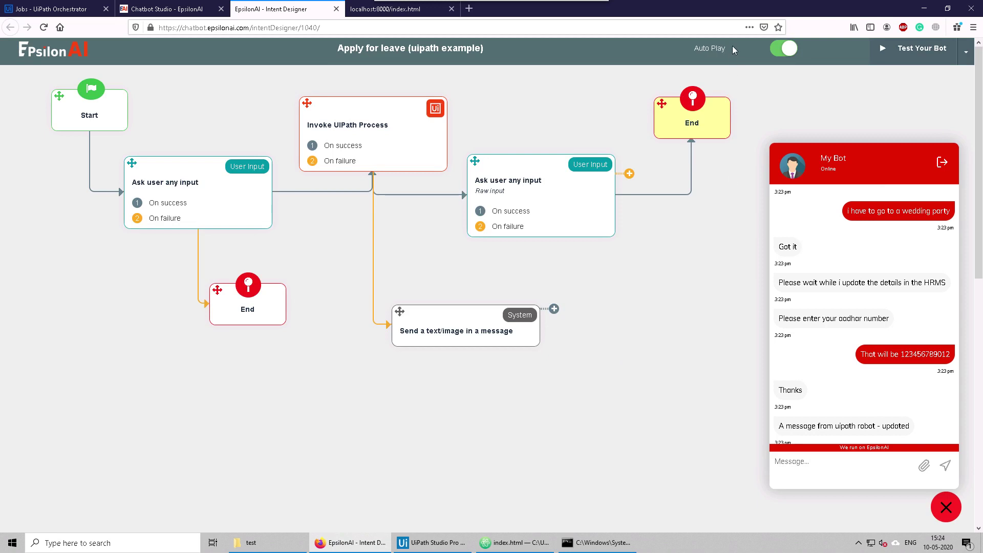
{"action": "left_click", "coordinate": [778, 49]}
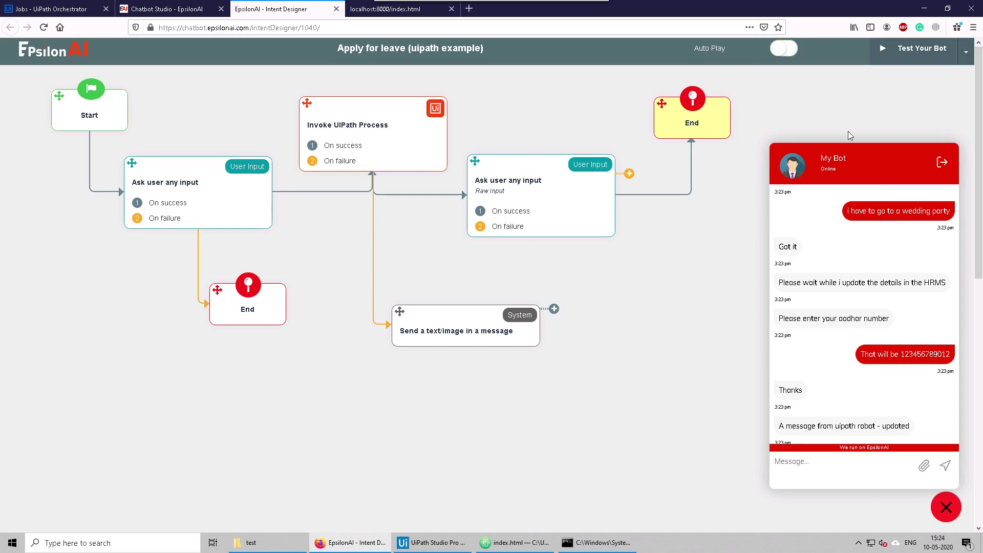
{"action": "left_click", "coordinate": [896, 52]}
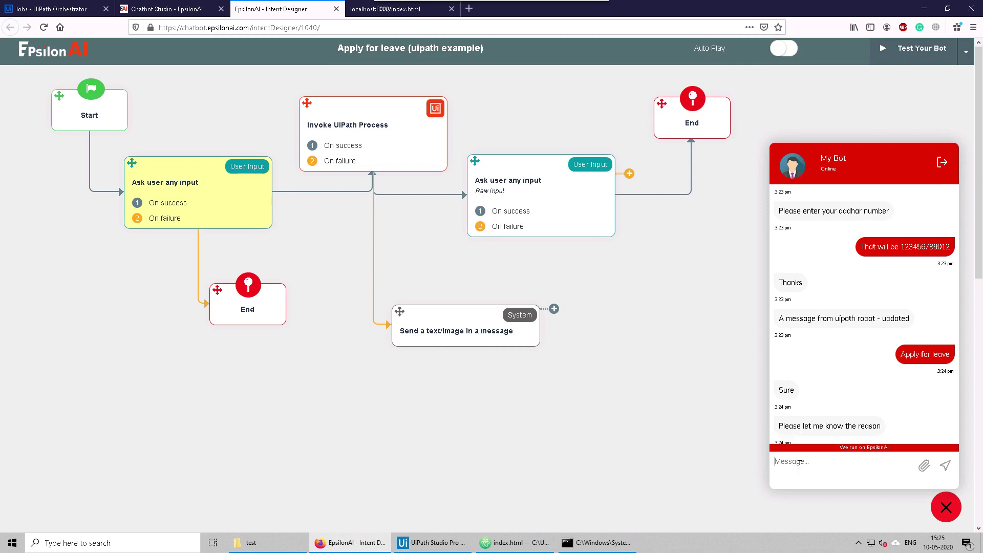
Step: Answer 'i have to go to a party', dismiss the robot's message box, and switch to UiPath Studio
{"action": "type", "text": "i have to go to a party"}
{"action": "key", "text": "Return"}
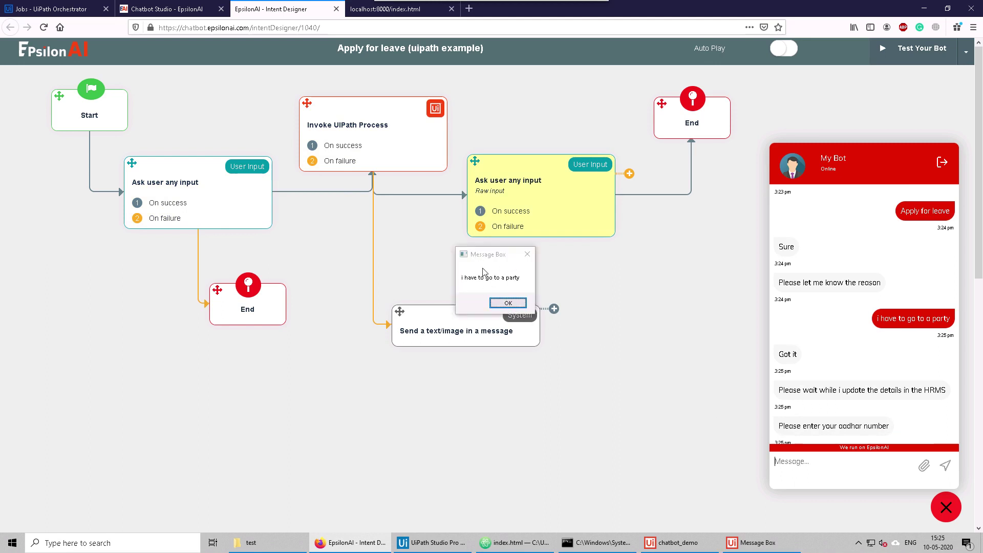
{"action": "left_click", "coordinate": [506, 303]}
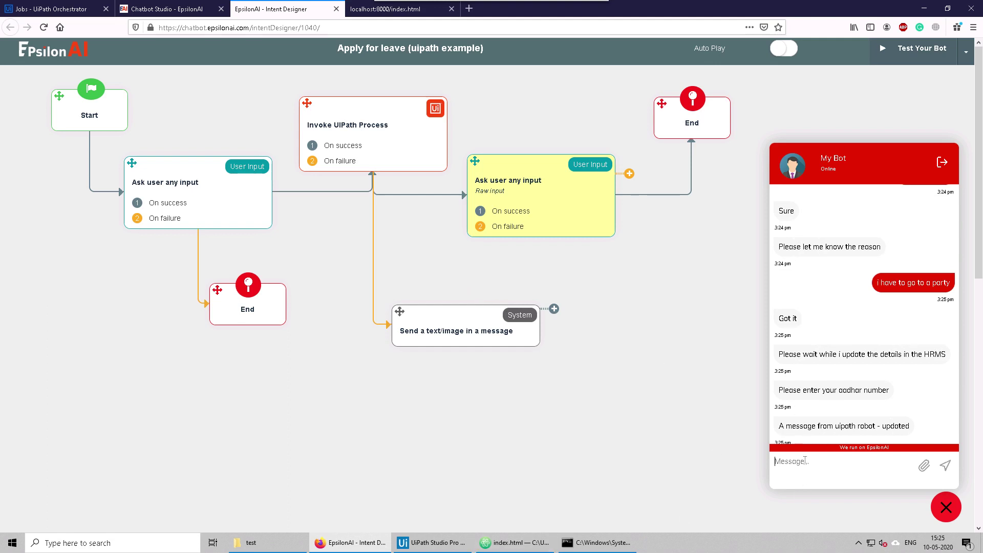
{"action": "left_click_drag", "start_coordinate": [781, 426], "coordinate": [905, 426]}
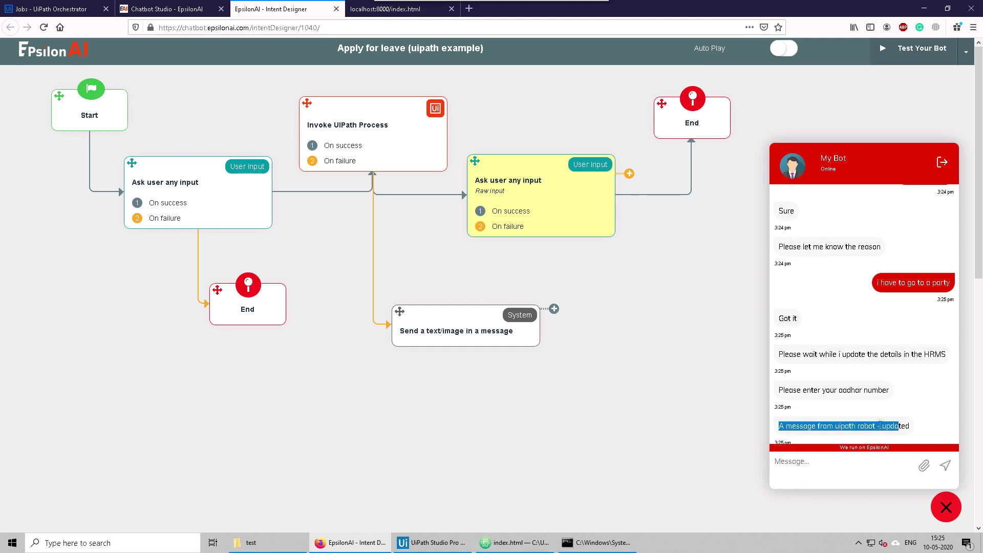
{"action": "left_click", "coordinate": [501, 513]}
{"action": "left_click", "coordinate": [431, 542]}
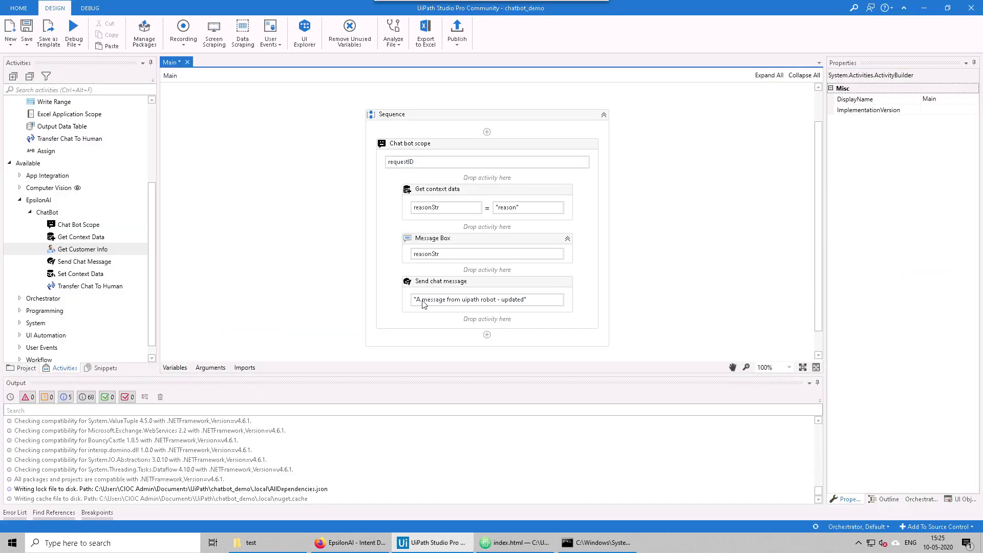
Step: Inspect the Send Chat Message and Message Box activities in UiPath Studio, then return to EpsilonAI
{"action": "left_click", "coordinate": [458, 301]}
{"action": "left_click", "coordinate": [444, 242]}
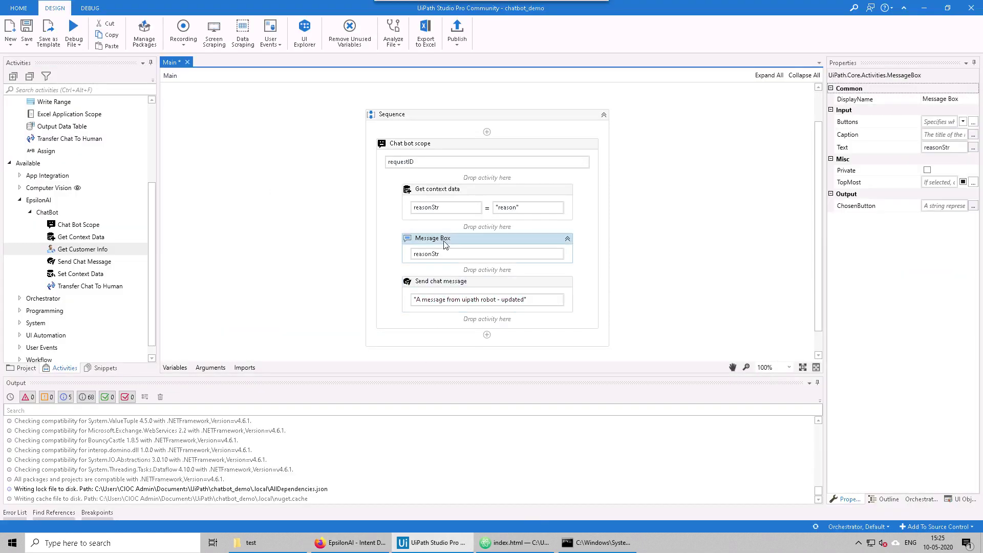
{"action": "left_click", "coordinate": [352, 542]}
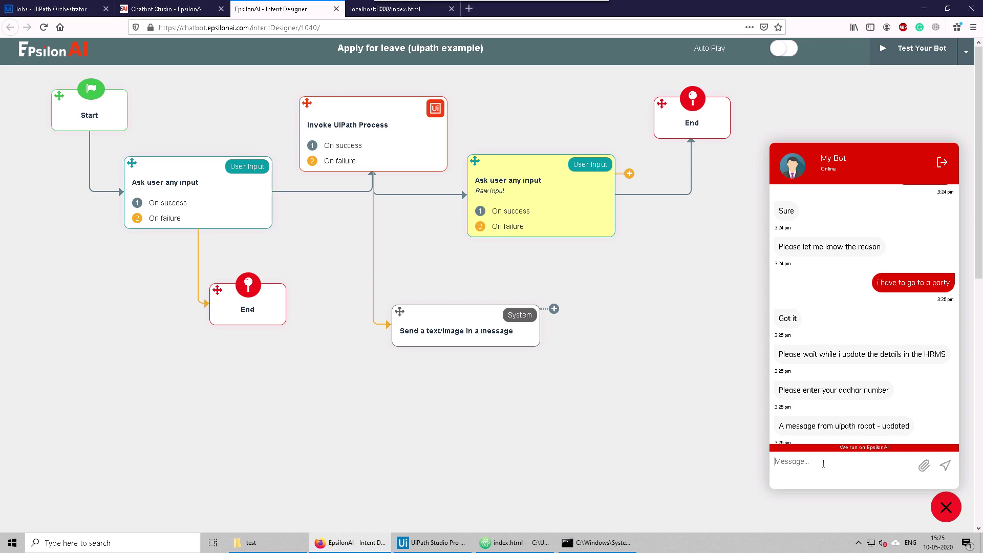
Step: Send an invalid Aadhaar answer and inspect the bot's could-not-understand reply and re-asked question
{"action": "type", "text": "my number 1234"}
{"action": "key", "text": "Return"}
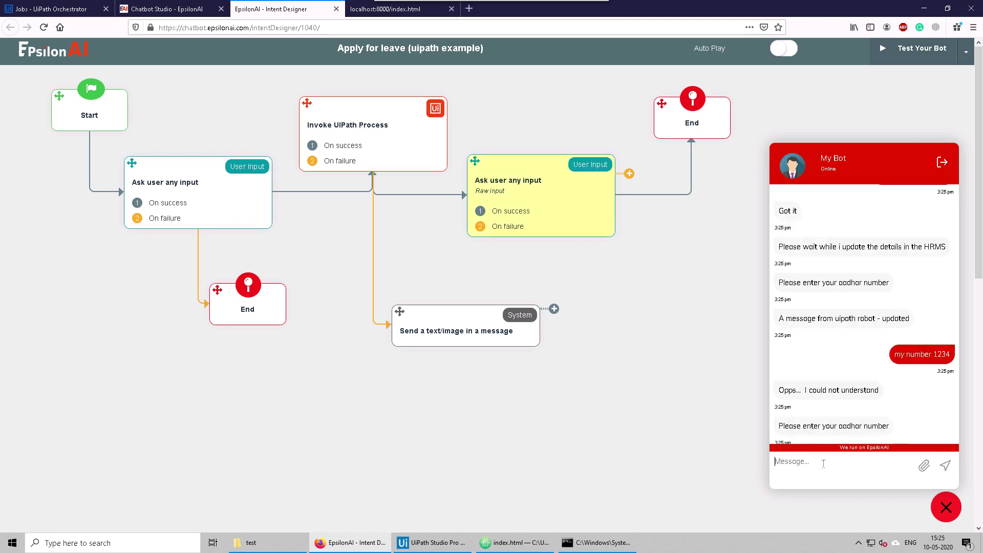
{"action": "left_click_drag", "start_coordinate": [778, 426], "coordinate": [884, 425]}
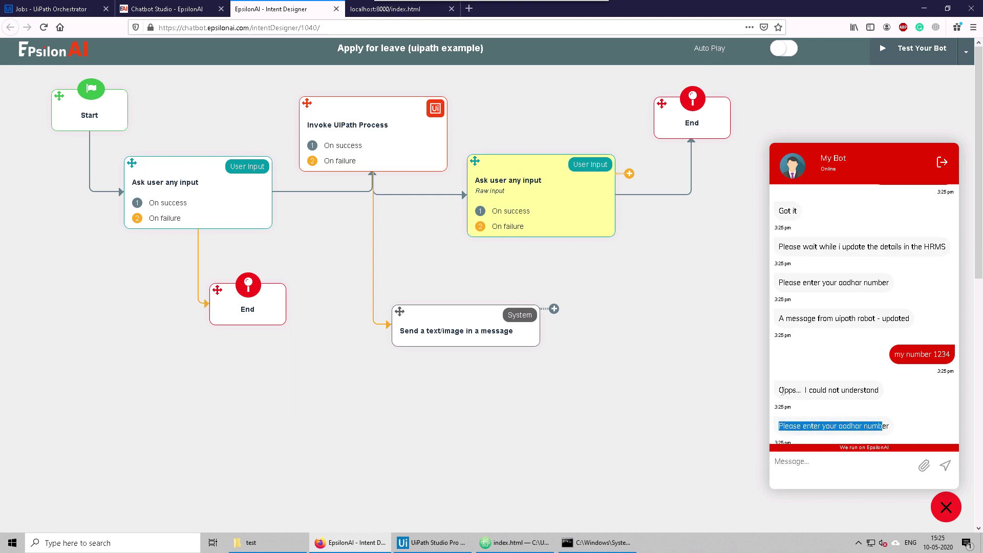
{"action": "left_click_drag", "start_coordinate": [780, 390], "coordinate": [880, 390]}
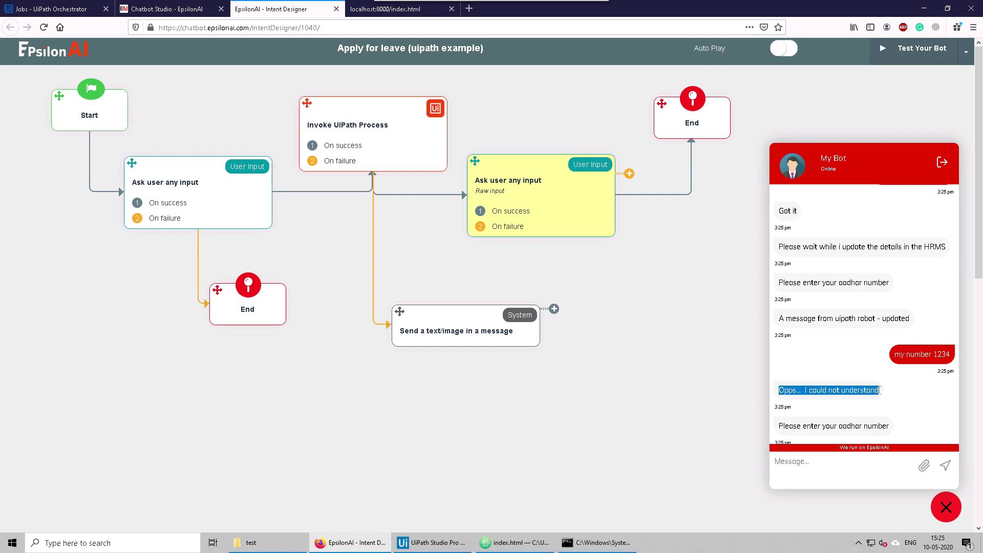
{"action": "left_click", "coordinate": [847, 407]}
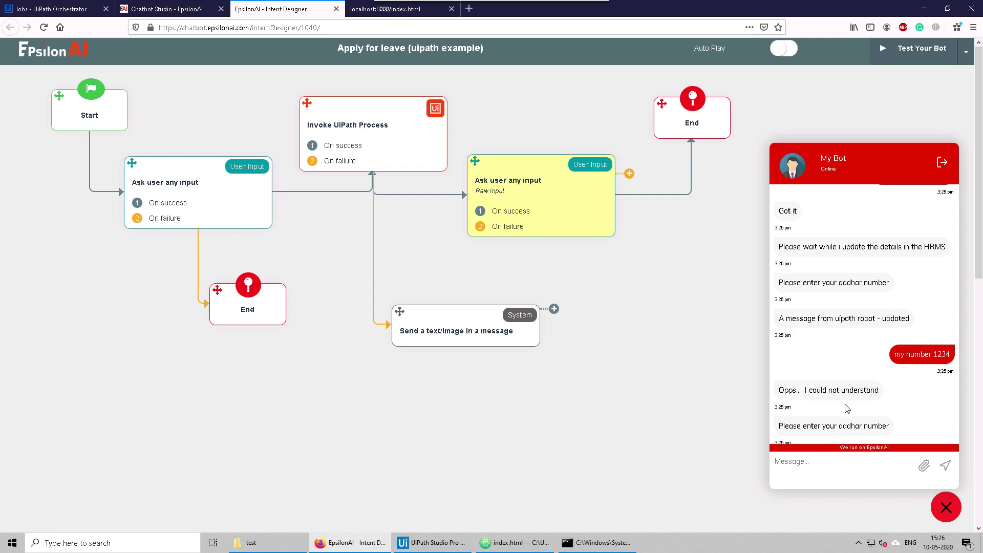
{"action": "left_click_drag", "start_coordinate": [779, 390], "coordinate": [883, 392]}
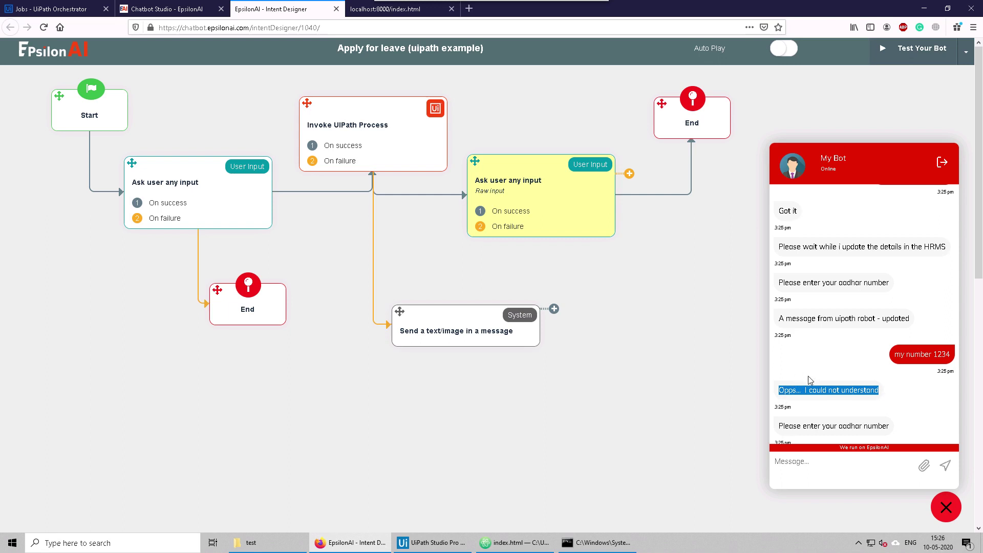
{"action": "left_click", "coordinate": [850, 359]}
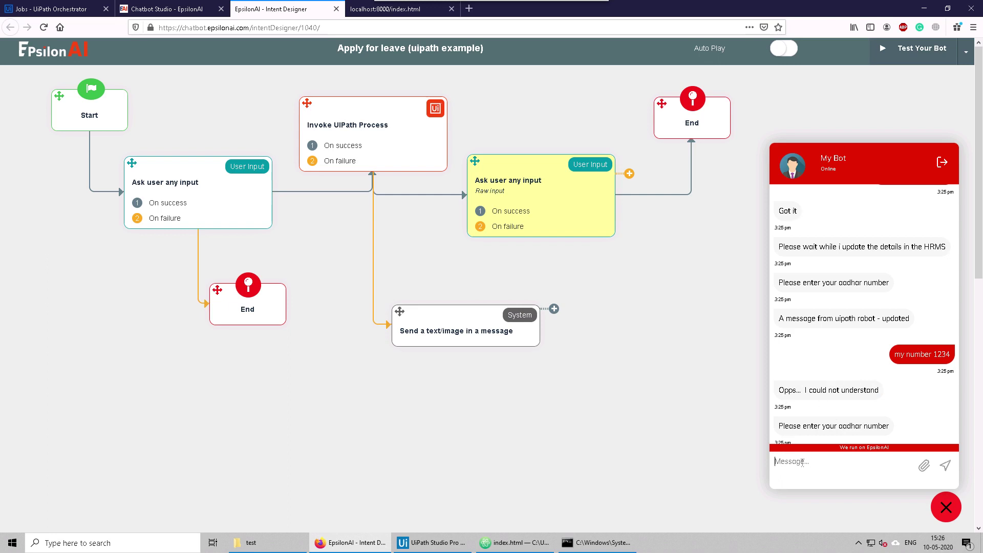
Step: Send 434 as a test answer and start a new node from the number question's On failure port
{"action": "type", "text": "434"}
{"action": "key", "text": "Return"}
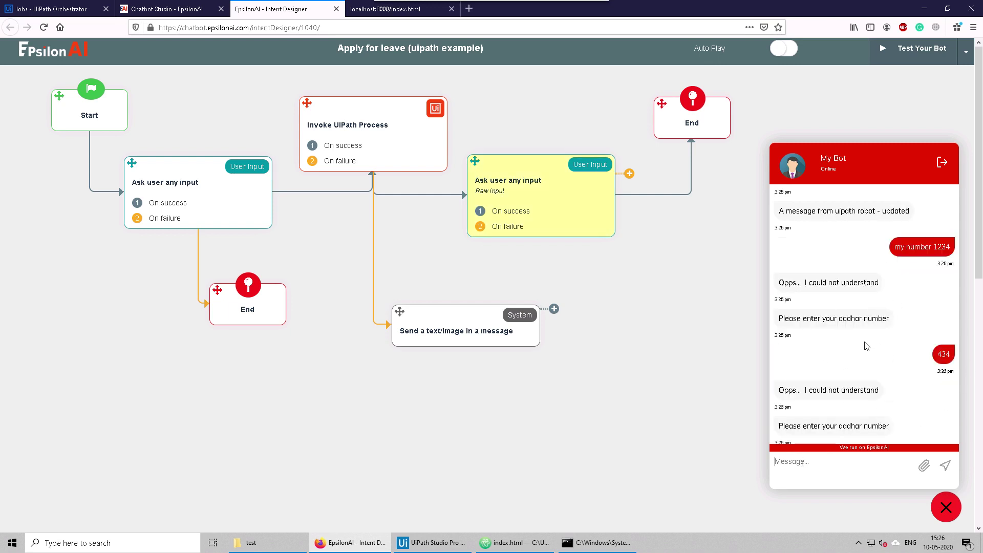
{"action": "left_click_drag", "start_coordinate": [582, 239], "coordinate": [624, 272]}
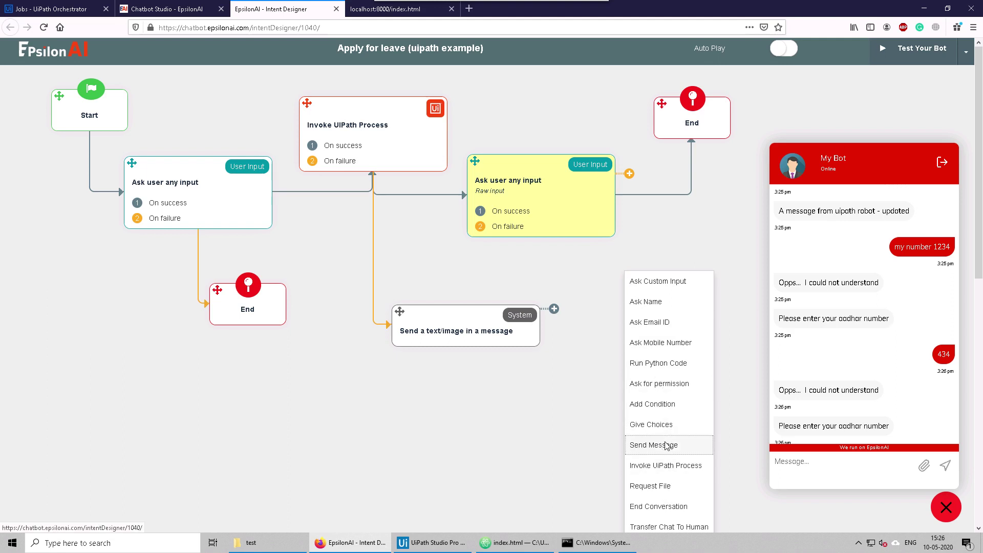
Step: Add a Send Message step on the Aadhaar question's failure path, placed below it
{"action": "left_click", "coordinate": [666, 446]}
{"action": "left_click_drag", "start_coordinate": [632, 276], "coordinate": [594, 274]}
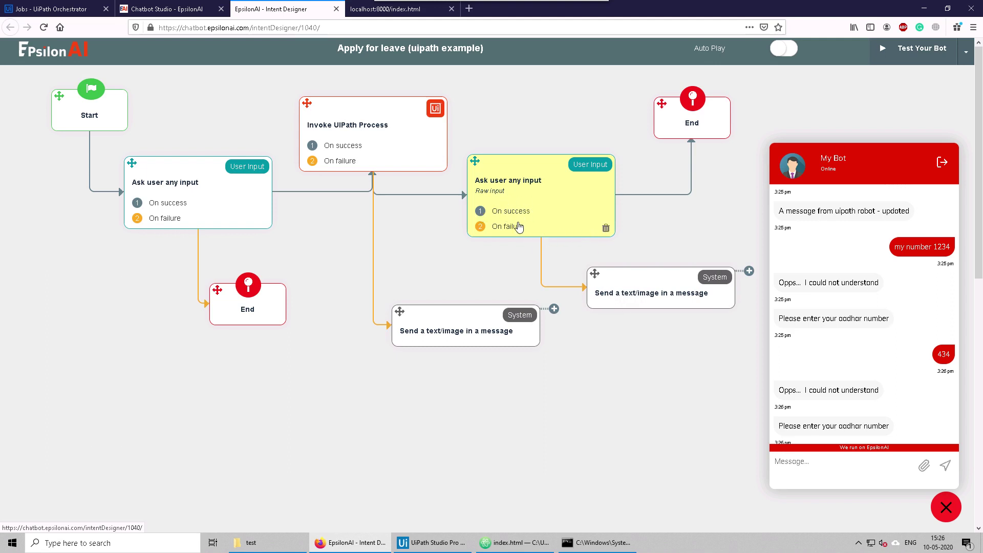
{"action": "left_click", "coordinate": [638, 295]}
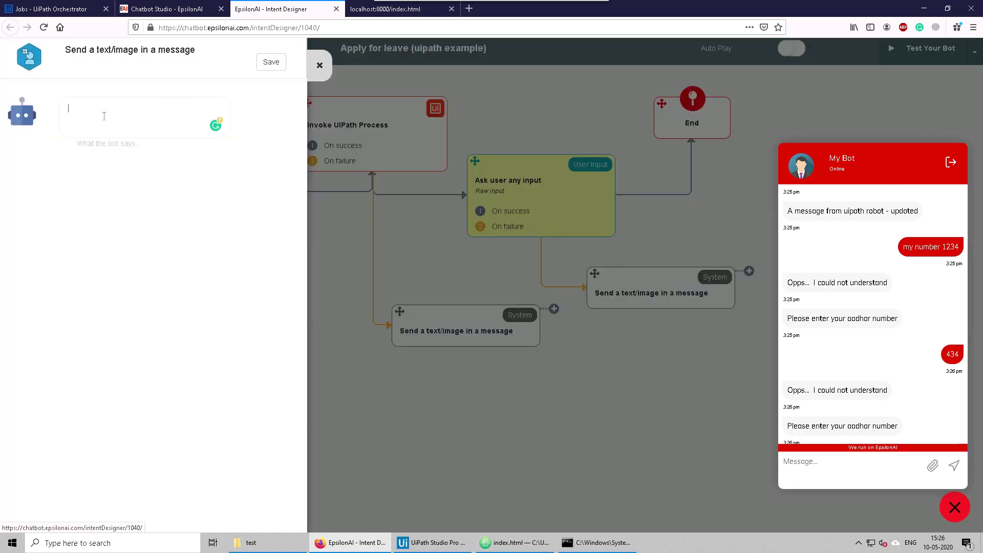
Step: Set its reply to 'hey, you did not provide me one', save, and connect it to End
{"action": "type", "text": "hey, whatsapp"}
{"action": "key", "text": "BackSpace"}
{"action": "key", "text": "BackSpace"}
{"action": "key", "text": "BackSpace"}
{"action": "key", "text": "BackSpace"}
{"action": "key", "text": "BackSpace"}
{"action": "key", "text": "BackSpace"}
{"action": "type", "text": "you did not provide me one"}
{"action": "left_click", "coordinate": [277, 63]}
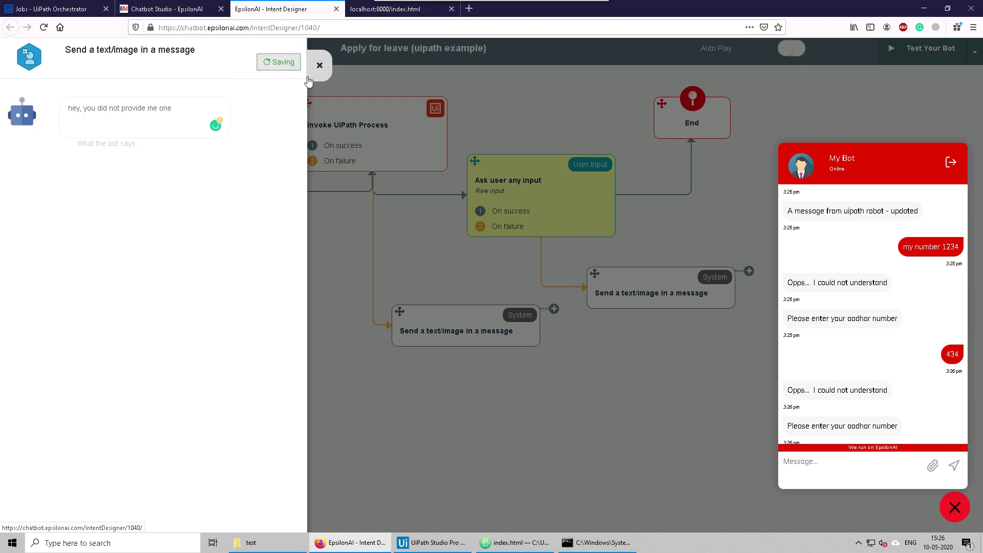
{"action": "left_click", "coordinate": [640, 351]}
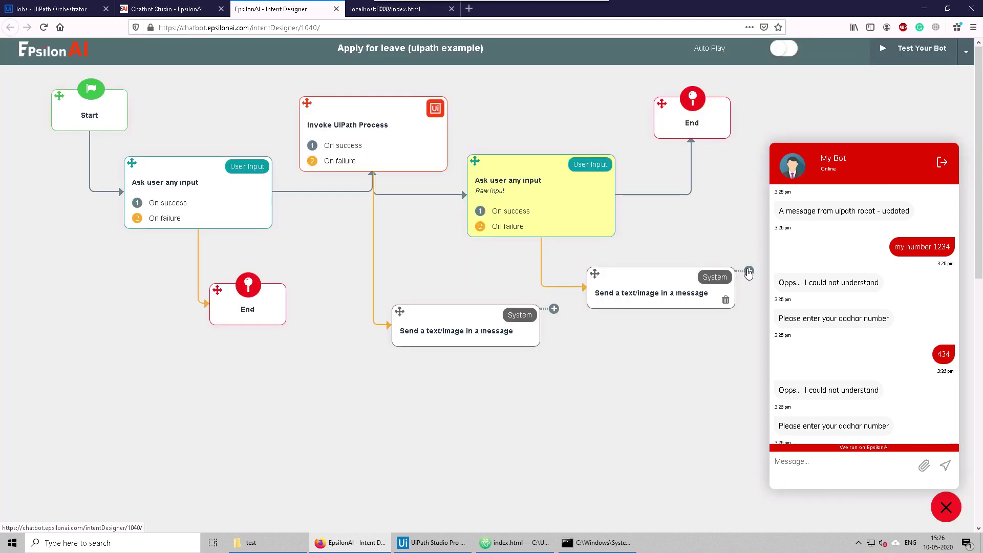
{"action": "left_click_drag", "start_coordinate": [749, 270], "coordinate": [713, 132]}
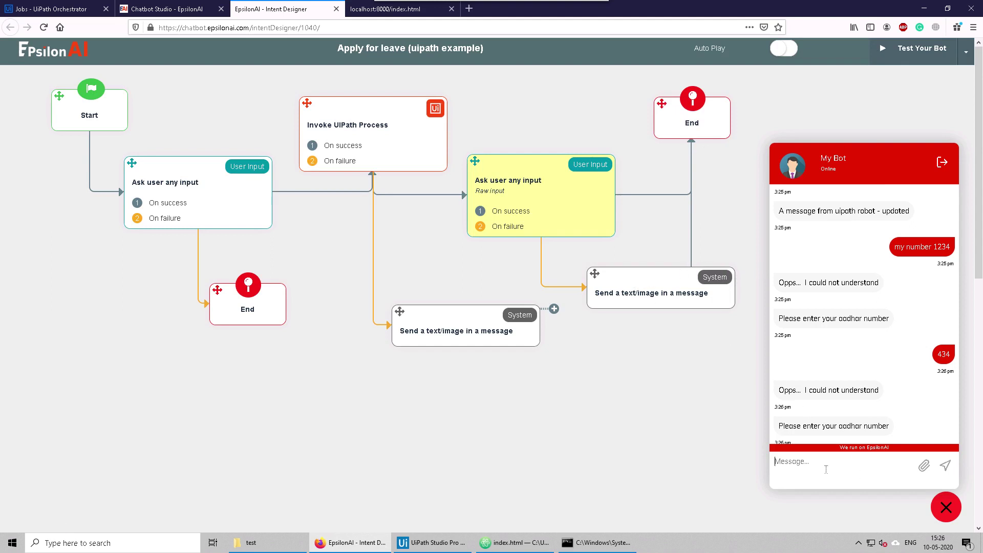
Step: Send the invalid answers 3453 and 54554534 to the test bot
{"action": "type", "text": "3453"}
{"action": "key", "text": "Return"}
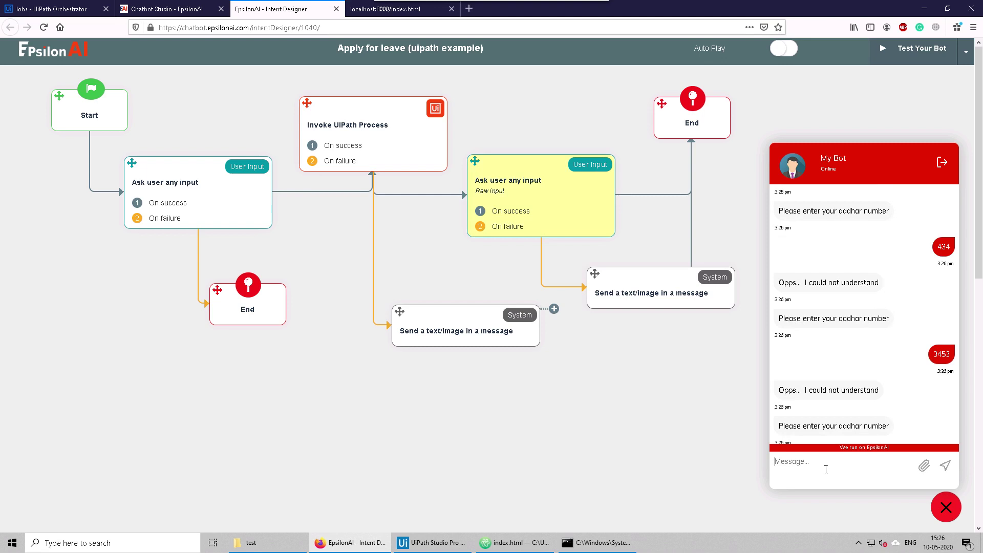
{"action": "type", "text": "54554534"}
{"action": "key", "text": "Return"}
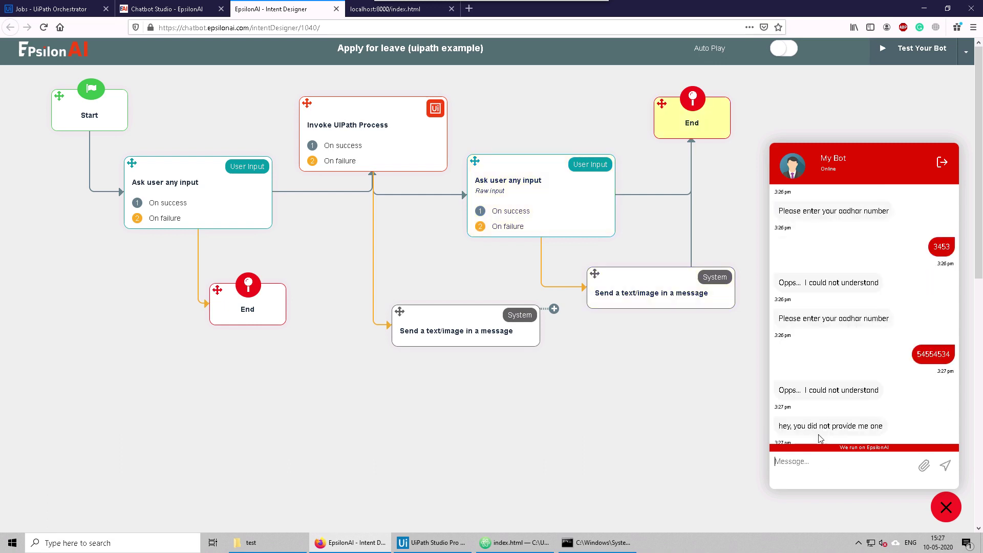
Step: Highlight the bot's replies, including the new failure reply and 'Opps... I could not understand'
{"action": "left_click_drag", "start_coordinate": [829, 390], "coordinate": [865, 390]}
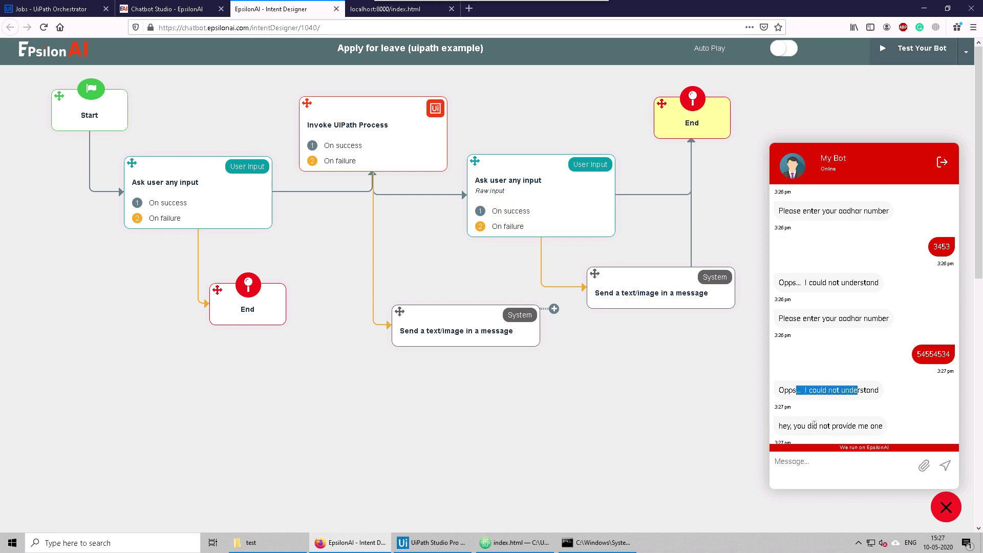
{"action": "left_click", "coordinate": [786, 426]}
{"action": "left_click_drag", "start_coordinate": [782, 425], "coordinate": [874, 429]}
{"action": "left_click", "coordinate": [874, 429]}
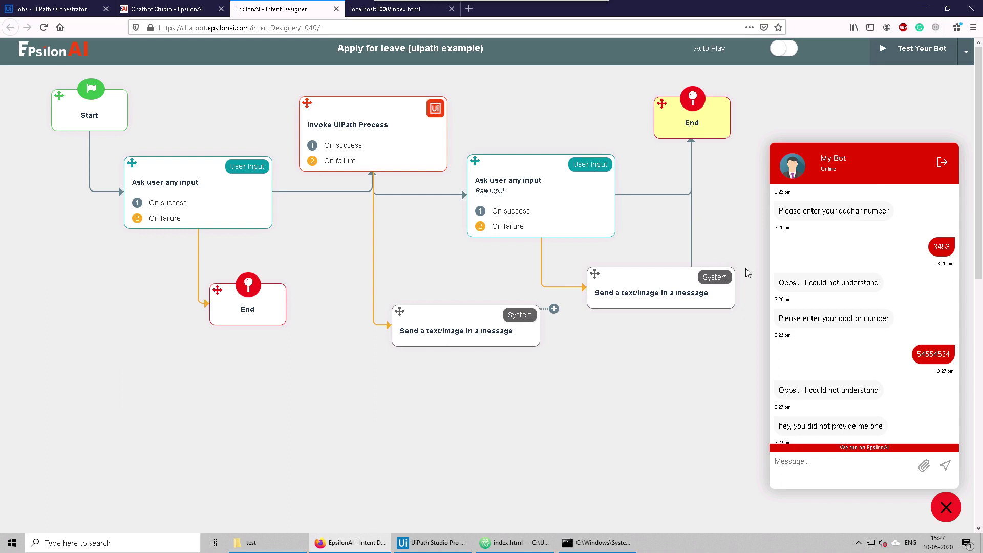
{"action": "left_click_drag", "start_coordinate": [780, 389], "coordinate": [883, 392]}
{"action": "left_click", "coordinate": [869, 392]}
{"action": "double_click", "coordinate": [831, 390]}
{"action": "triple_click", "coordinate": [830, 389]}
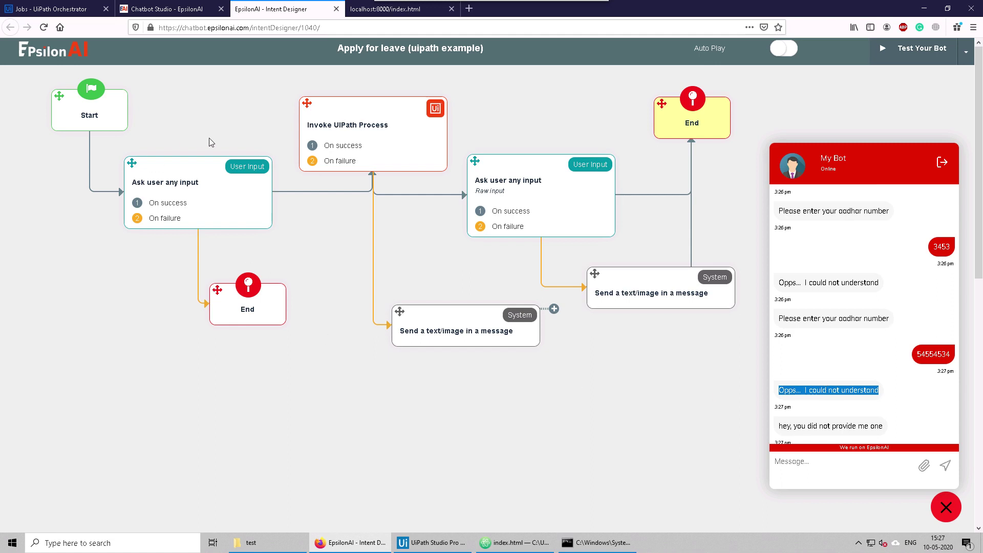
Step: Open the Default Fallback Intent from the Intents list in Chatbot Studio
{"action": "left_click", "coordinate": [178, 15]}
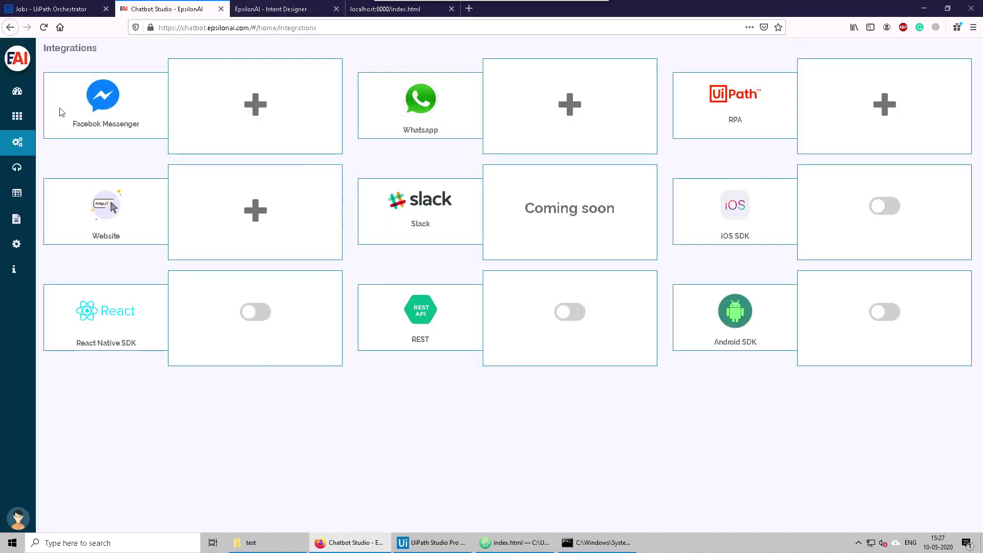
{"action": "left_click", "coordinate": [17, 115]}
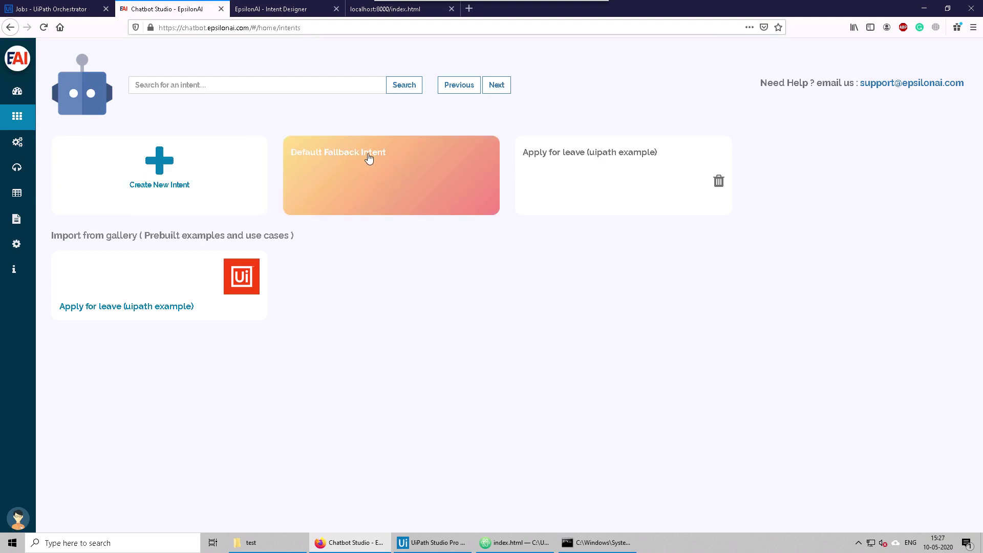
{"action": "left_click", "coordinate": [377, 180]}
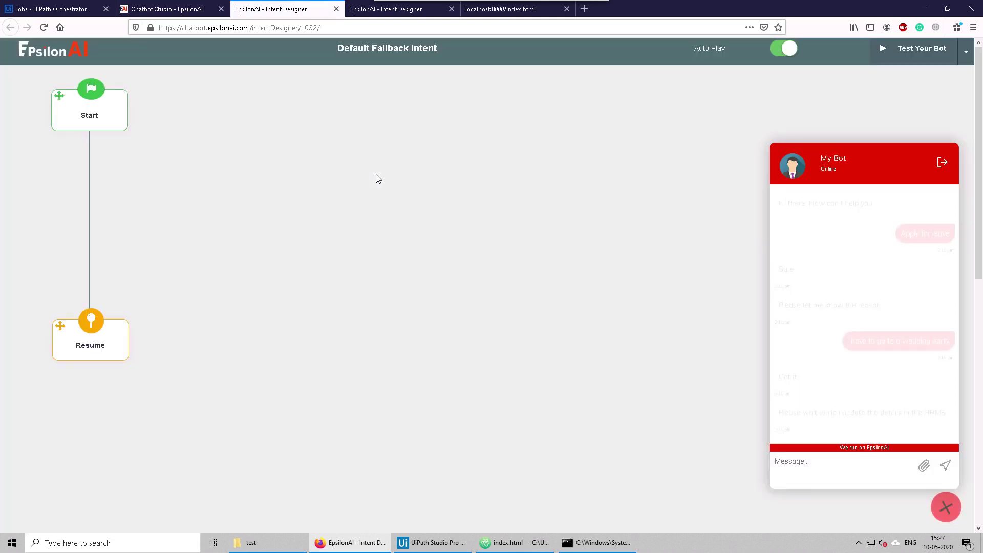
Step: Replace its reply with 'Sorry, I could not understand' and save
{"action": "left_click", "coordinate": [98, 120]}
{"action": "left_click_drag", "start_coordinate": [168, 109], "coordinate": [67, 109]}
{"action": "triple_click", "coordinate": [102, 108]}
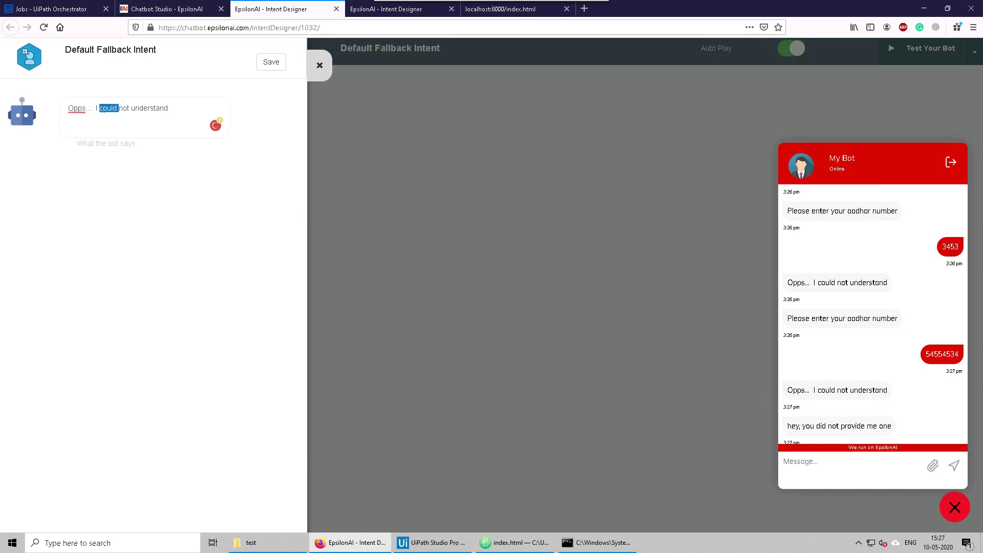
{"action": "type", "text": "Sorr"}
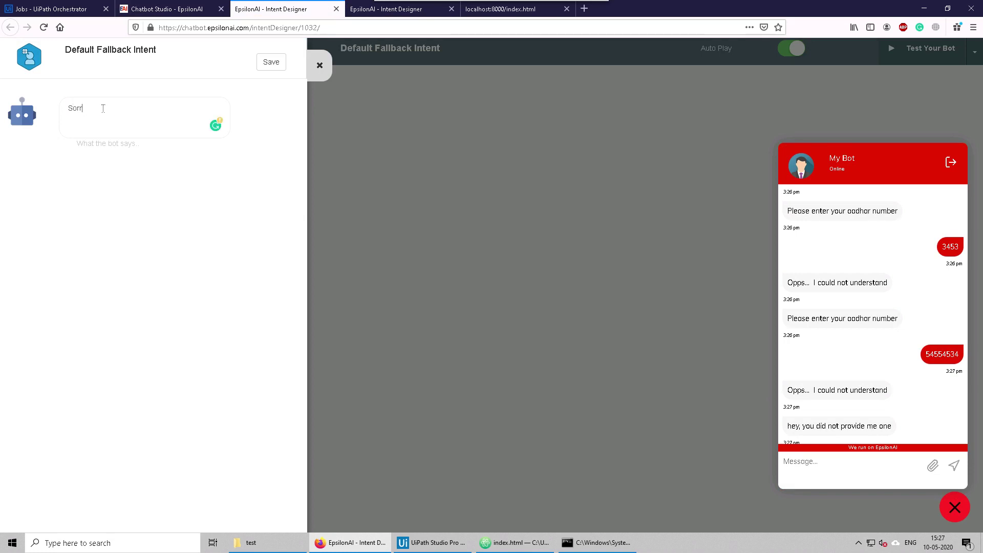
{"action": "type", "text": "y, I could not understand"}
{"action": "left_click", "coordinate": [270, 62]}
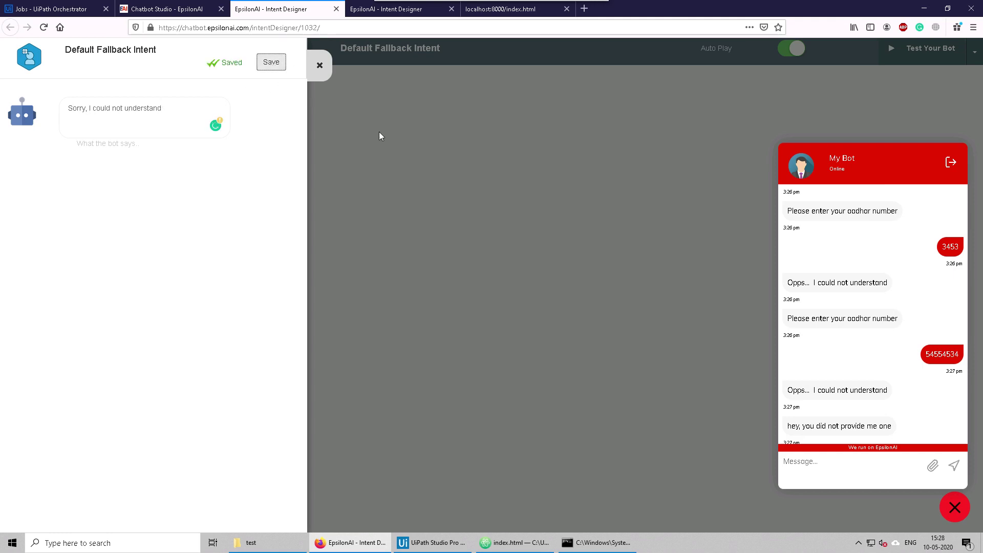
{"action": "left_click", "coordinate": [382, 133]}
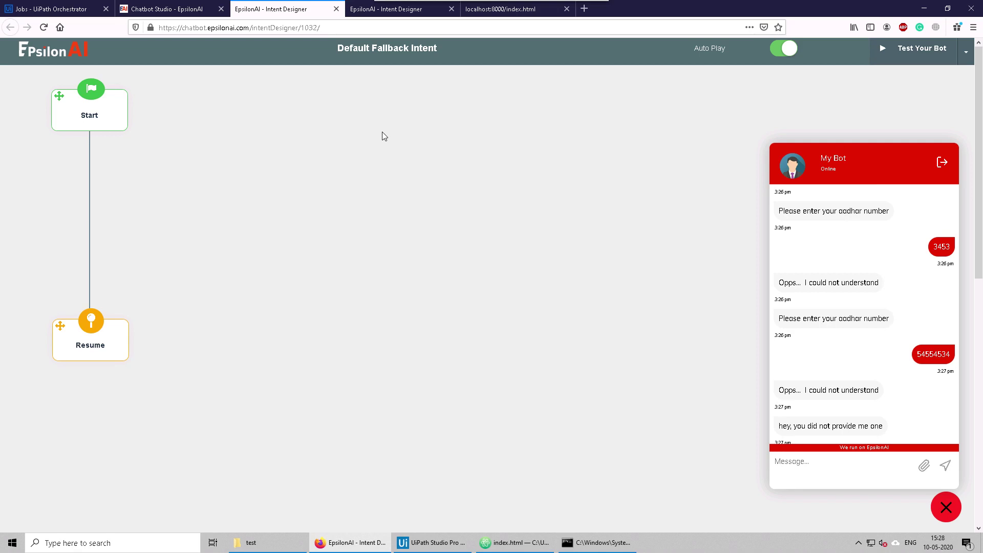
Step: Move Resume down and delete the Start-to-Resume link
{"action": "left_click_drag", "start_coordinate": [60, 325], "coordinate": [48, 375]}
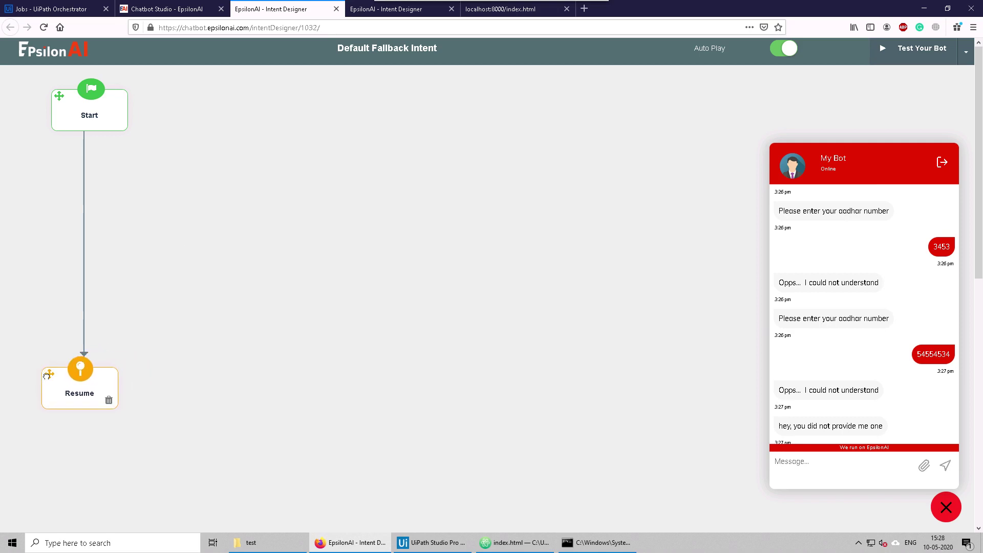
{"action": "left_click", "coordinate": [85, 239]}
{"action": "left_click", "coordinate": [97, 245]}
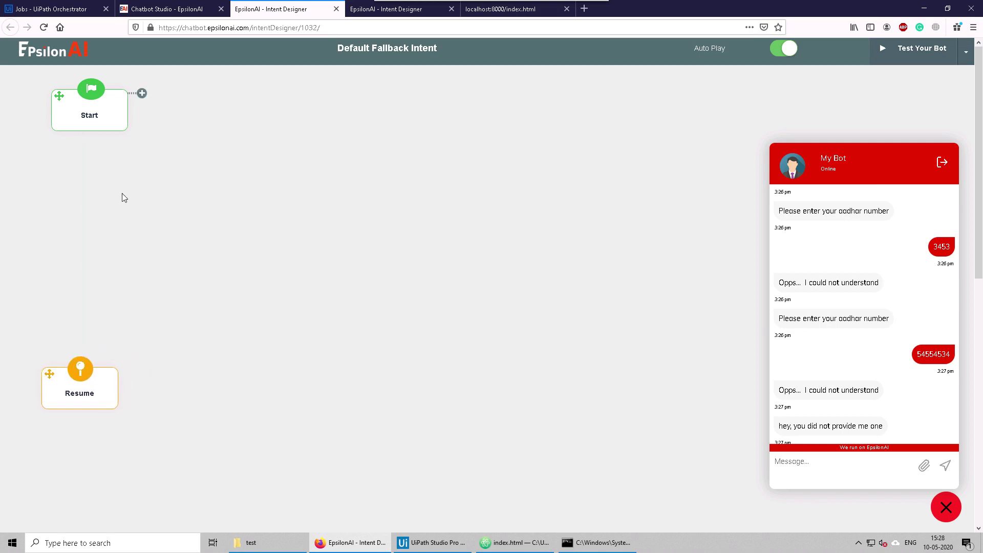
Step: Add Ask for Name then Ask for a Number after Start, linking the number question to Resume
{"action": "left_click_drag", "start_coordinate": [142, 94], "coordinate": [192, 185]}
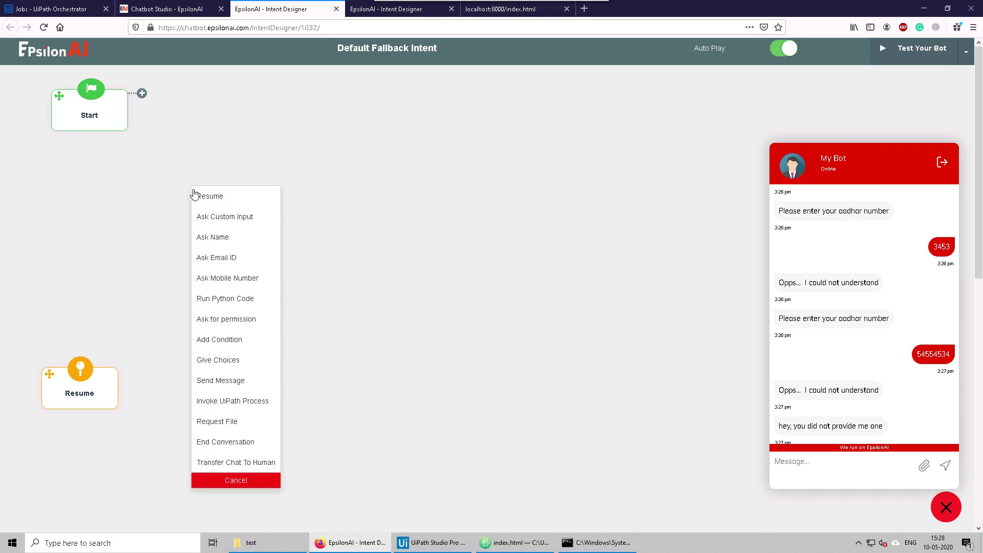
{"action": "left_click", "coordinate": [221, 243]}
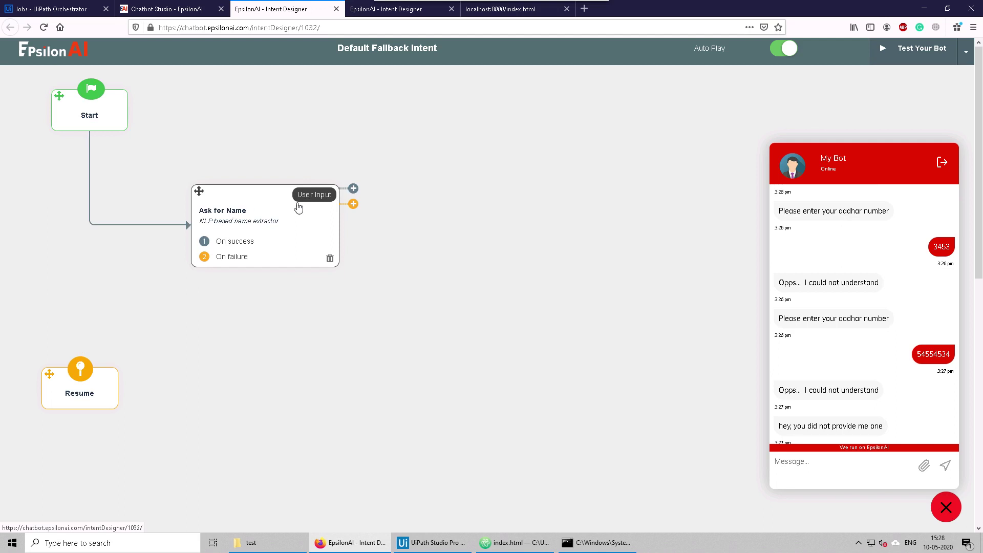
{"action": "left_click_drag", "start_coordinate": [353, 189], "coordinate": [381, 111]}
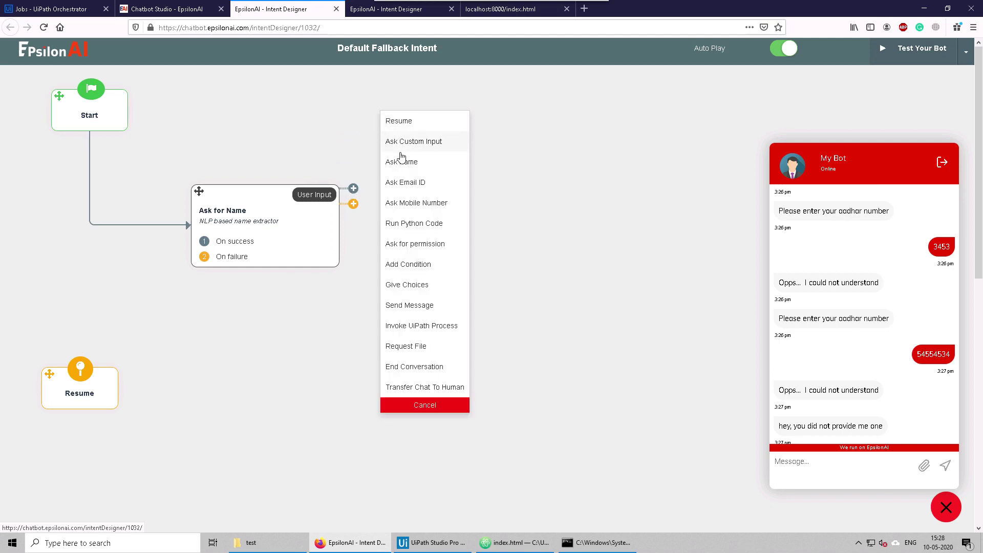
{"action": "left_click", "coordinate": [399, 202]}
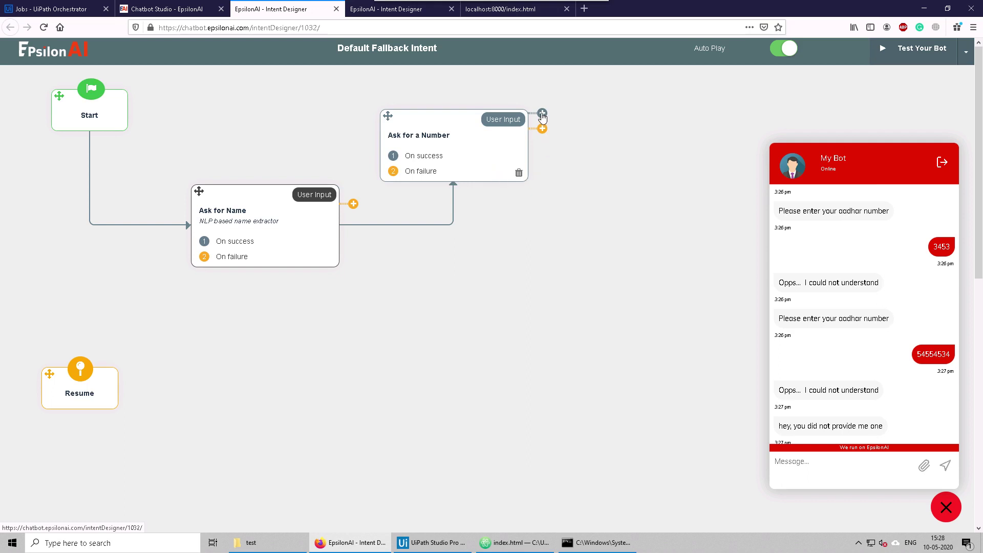
{"action": "mouse_move", "coordinate": [542, 129]}
{"action": "left_mouse_down"}
{"action": "mouse_move", "coordinate": [213, 365]}
{"action": "mouse_move", "coordinate": [99, 391]}
{"action": "left_mouse_up"}
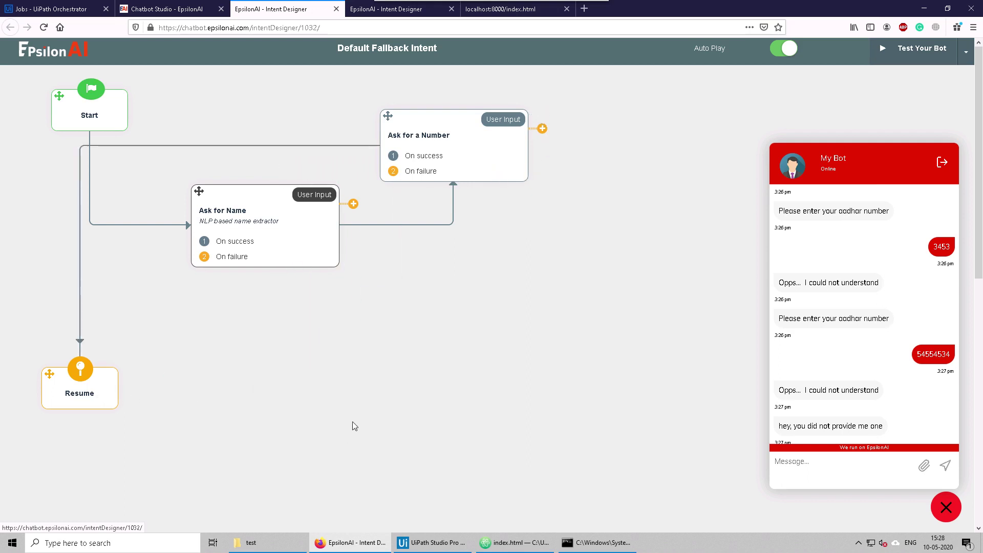
{"action": "left_click_drag", "start_coordinate": [50, 372], "coordinate": [602, 203]}
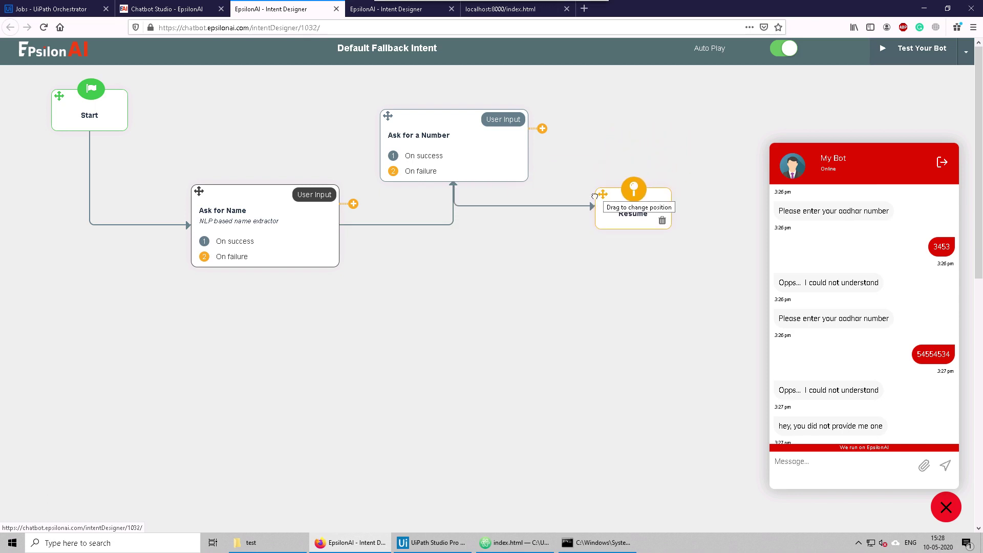
Step: Check the Aadhaar question's settings in Apply for leave, switching briefly to the fallback flow and back
{"action": "left_click", "coordinate": [361, 12]}
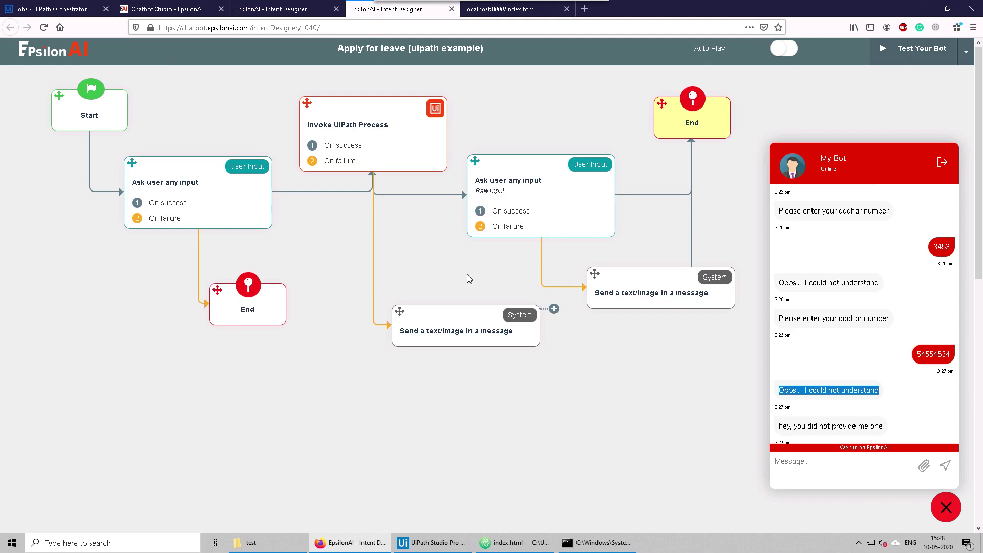
{"action": "left_click", "coordinate": [520, 201]}
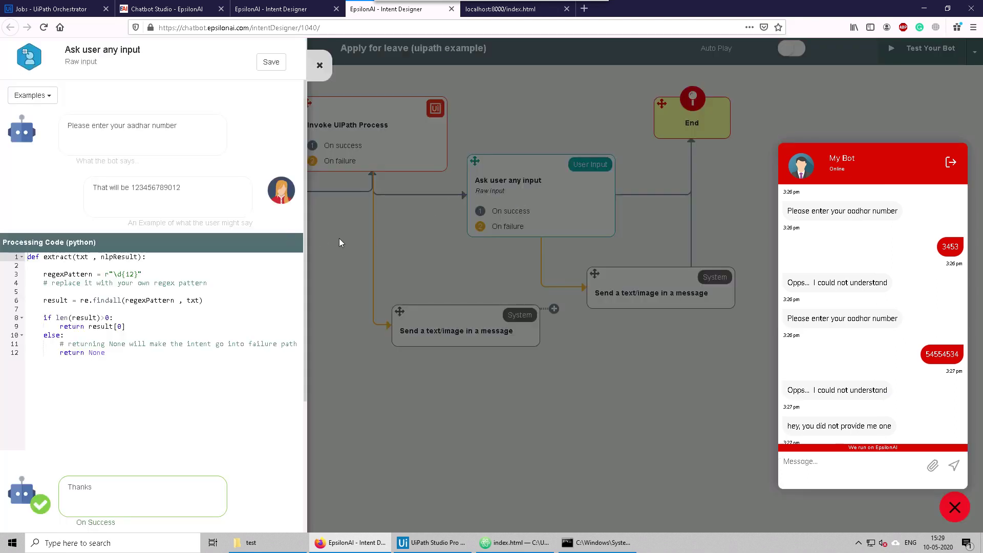
{"action": "left_click", "coordinate": [340, 240]}
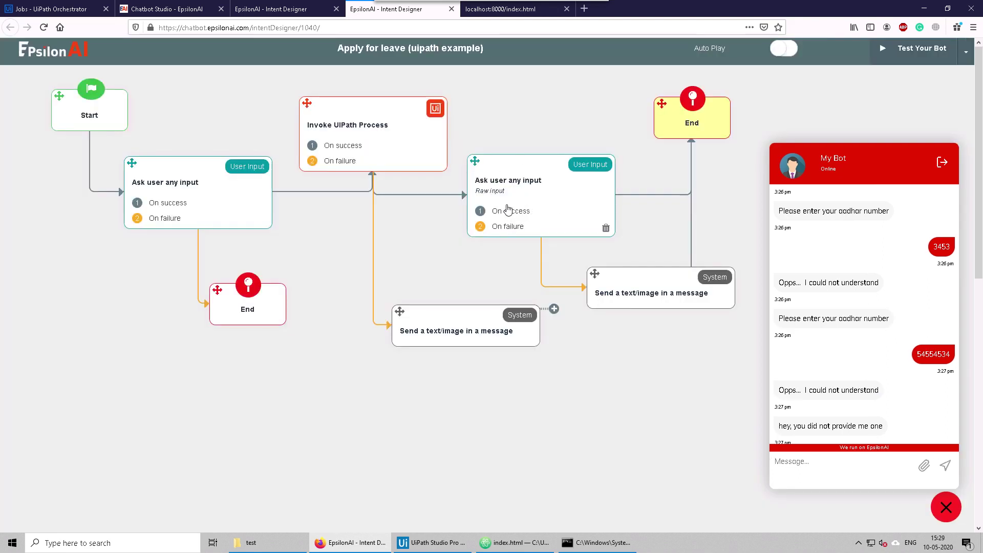
{"action": "left_click", "coordinate": [271, 10]}
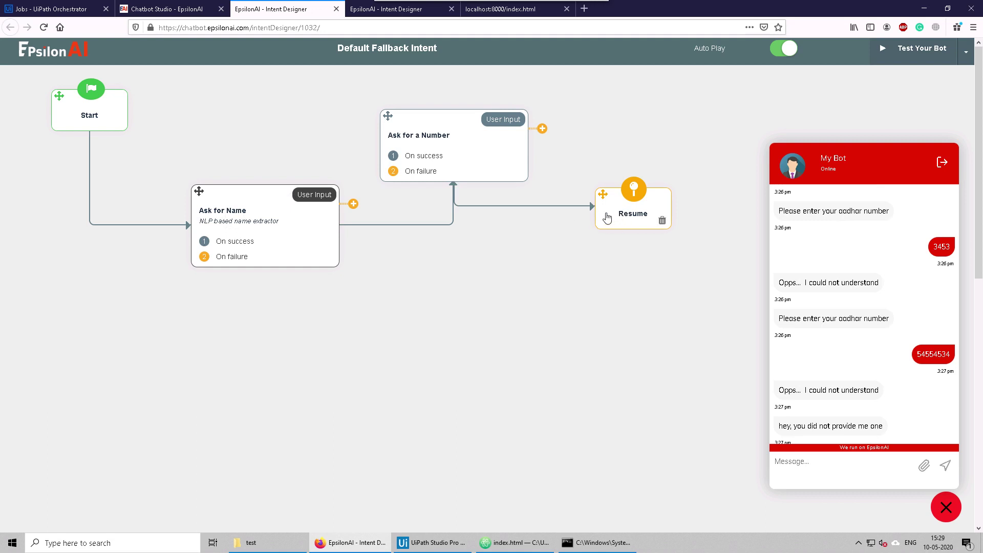
{"action": "left_click", "coordinate": [392, 11]}
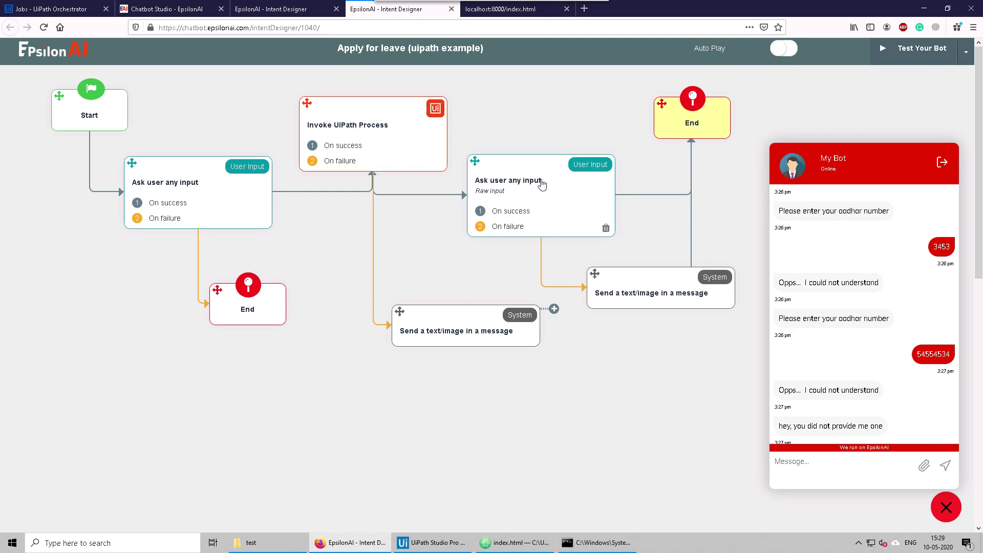
Step: Try setting Ask user any input's re-ask count to 0, then inspect its failure link
{"action": "left_click", "coordinate": [516, 202]}
{"action": "scroll", "coordinate": [147, 414], "scroll_direction": "down", "scroll_amount": 3}
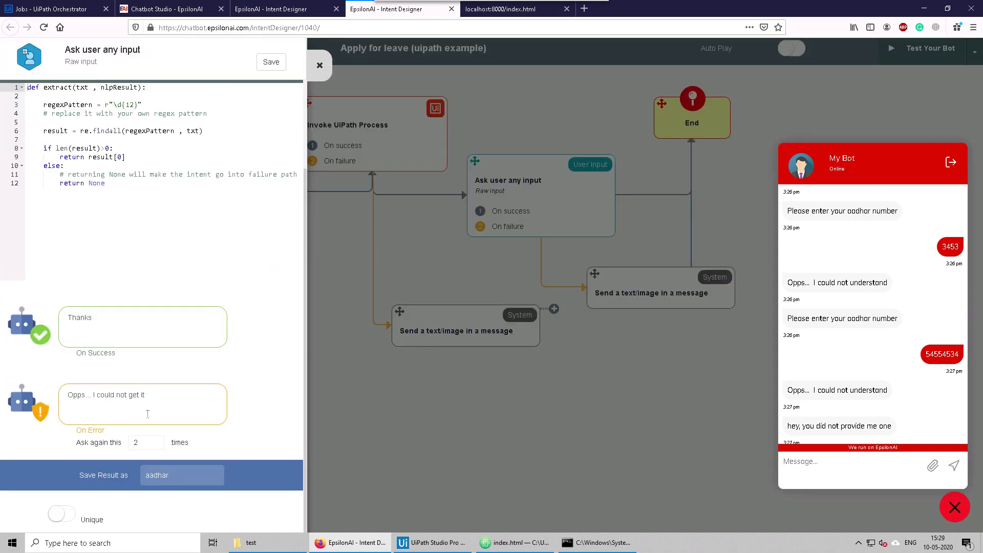
{"action": "left_click", "coordinate": [142, 445]}
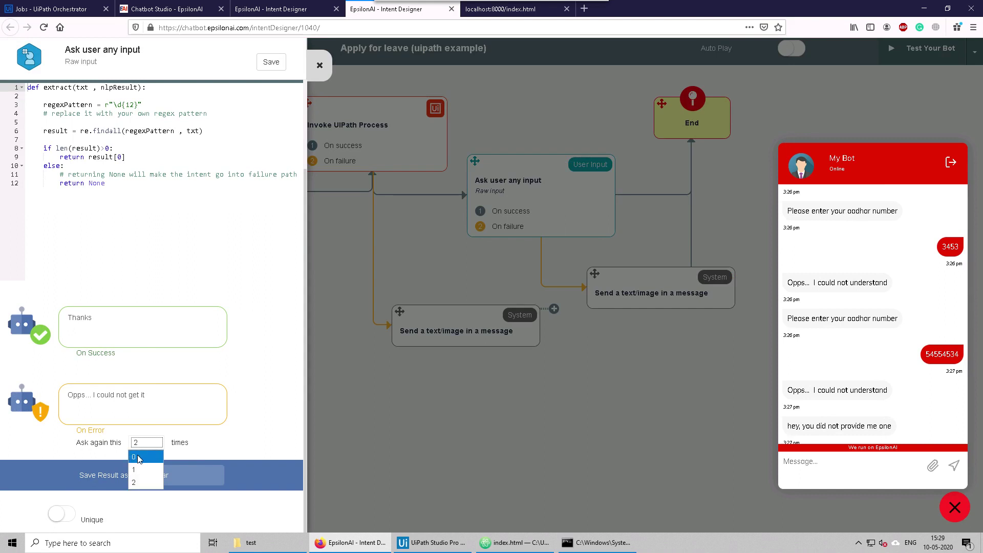
{"action": "left_click", "coordinate": [138, 457]}
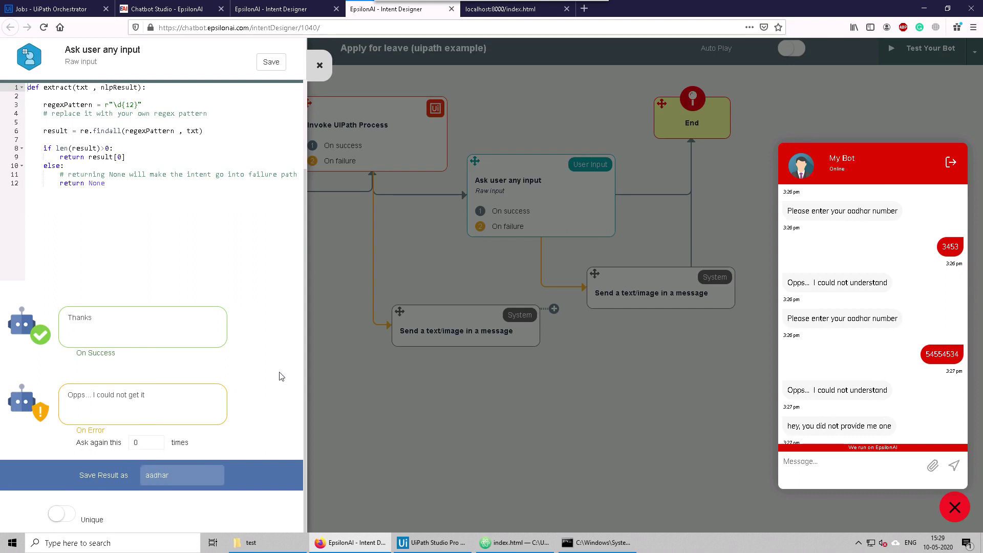
{"action": "left_click", "coordinate": [319, 65]}
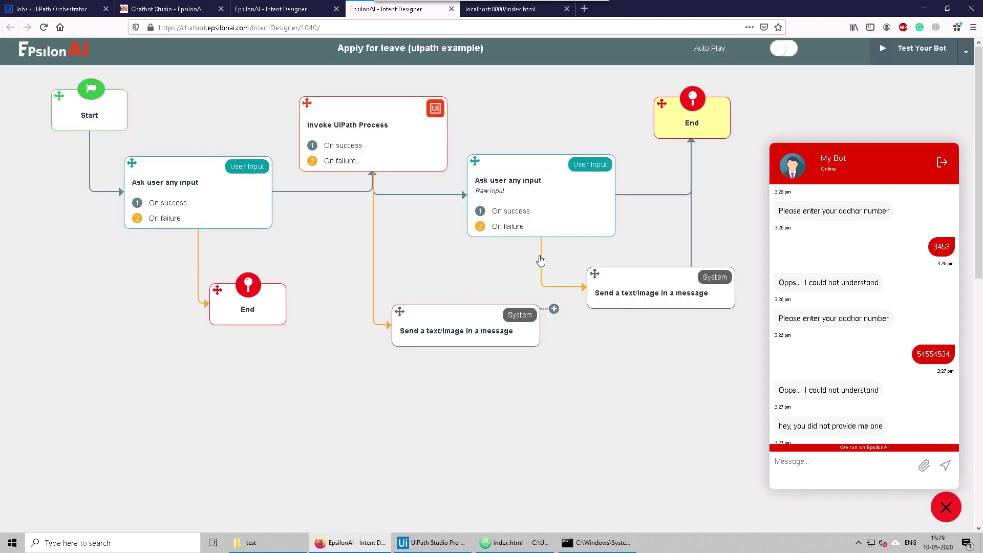
{"action": "left_click", "coordinate": [551, 286]}
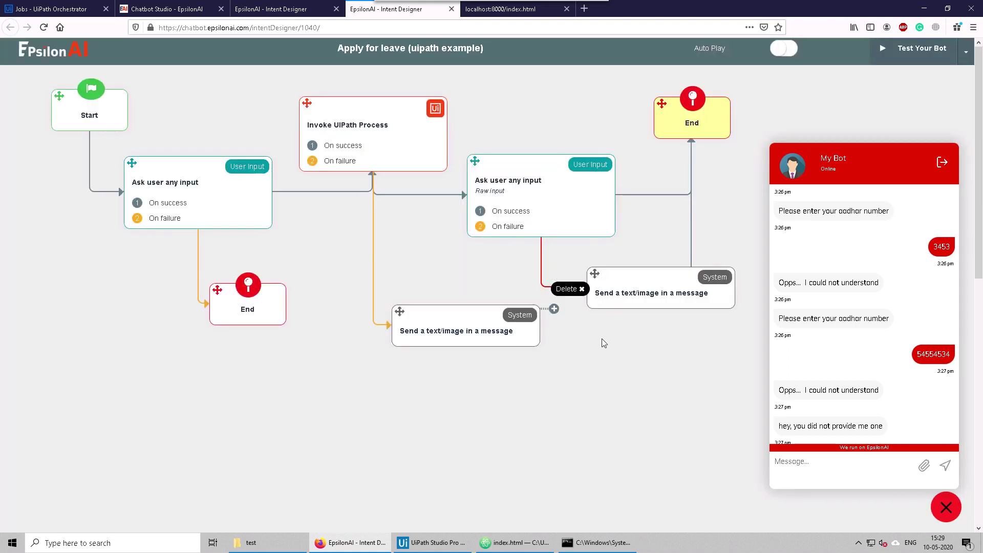
{"action": "left_click", "coordinate": [623, 330]}
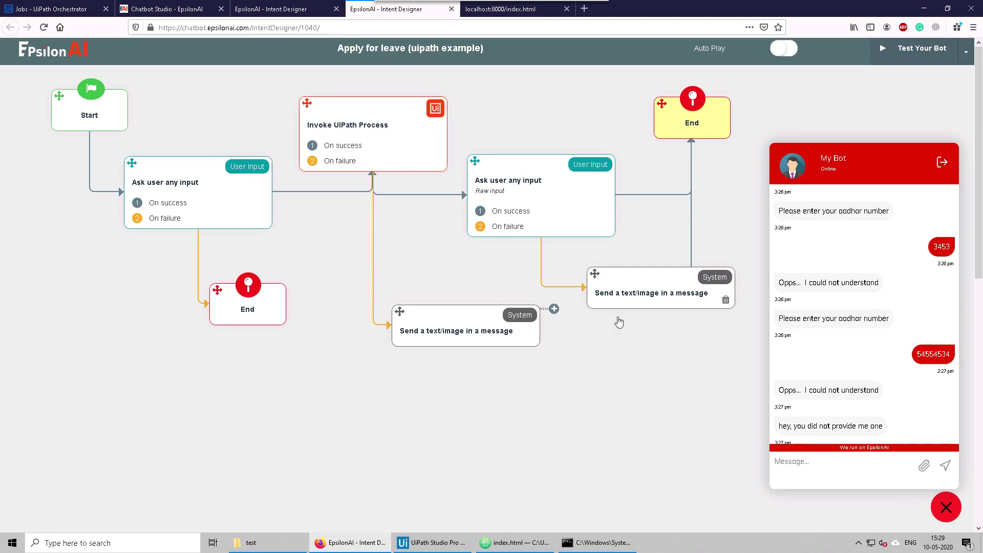
Step: Nudge Ask for Name slightly left in the Default Fallback Intent flow, then return to Apply for leave
{"action": "left_click", "coordinate": [284, 9]}
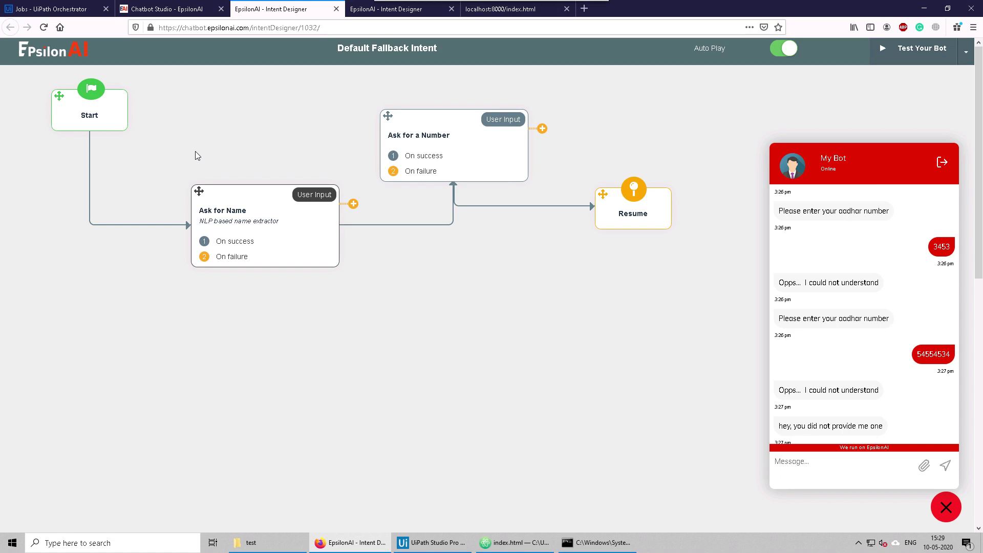
{"action": "left_click_drag", "start_coordinate": [198, 190], "coordinate": [175, 197]}
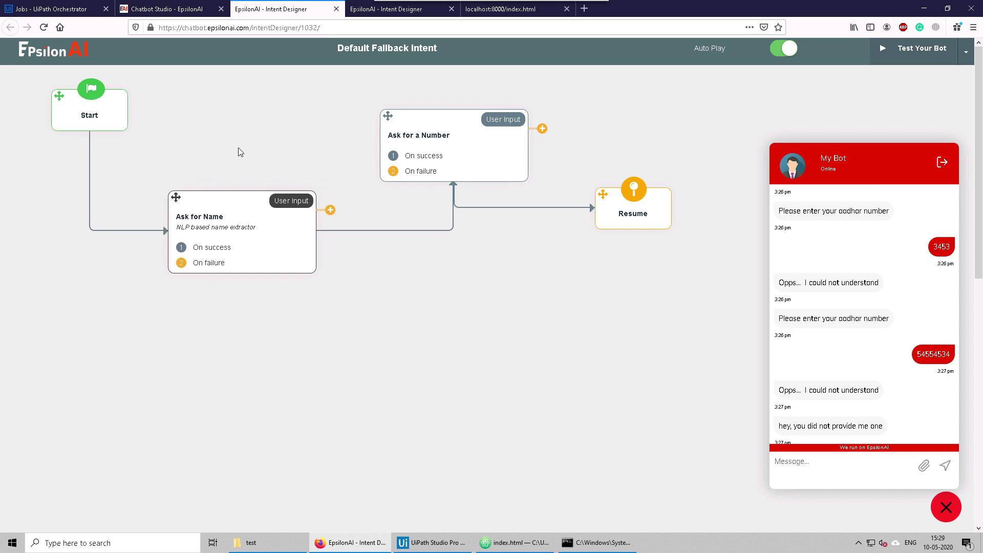
{"action": "left_click", "coordinate": [387, 10]}
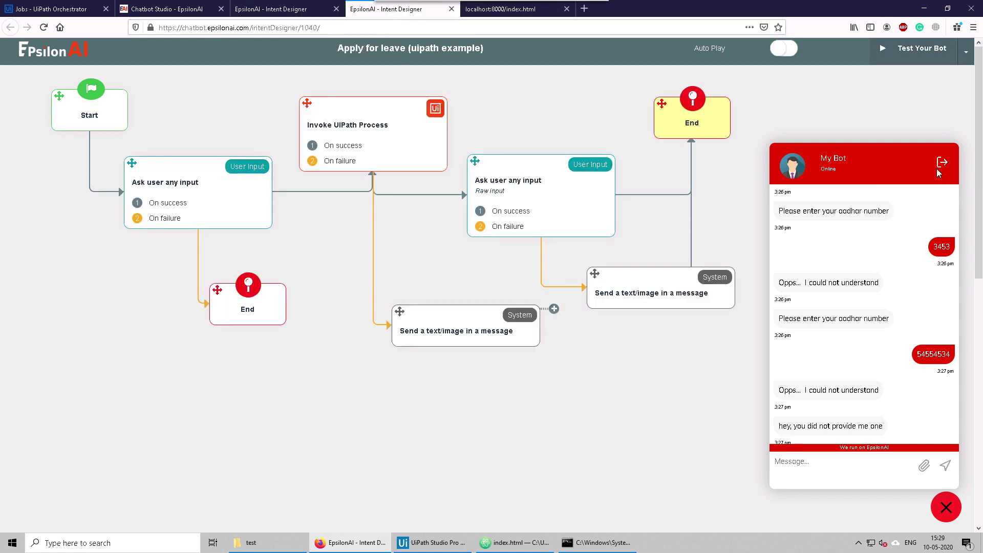
Step: End the current test chat and start a fresh conversation with the bot
{"action": "left_click", "coordinate": [942, 163]}
{"action": "left_click", "coordinate": [902, 428]}
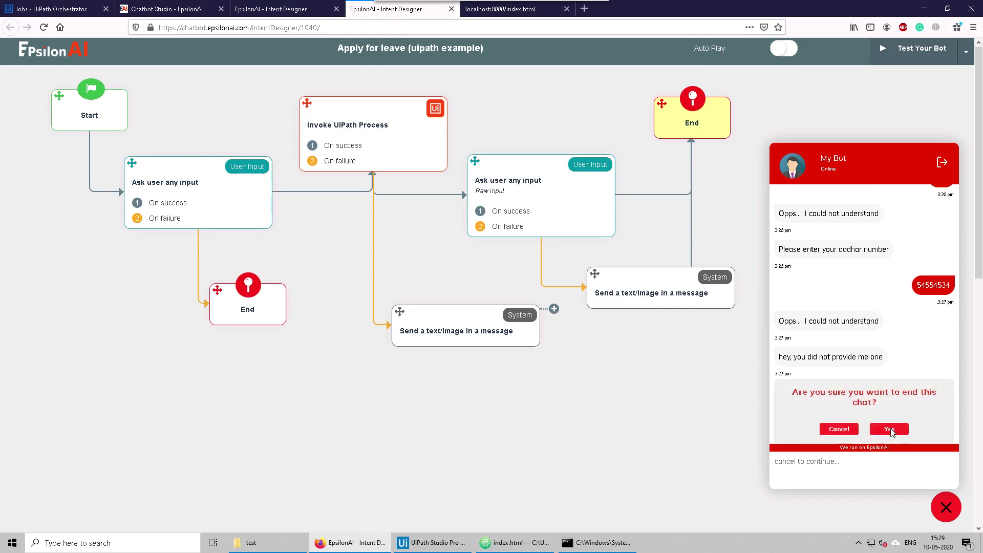
{"action": "left_click", "coordinate": [862, 468]}
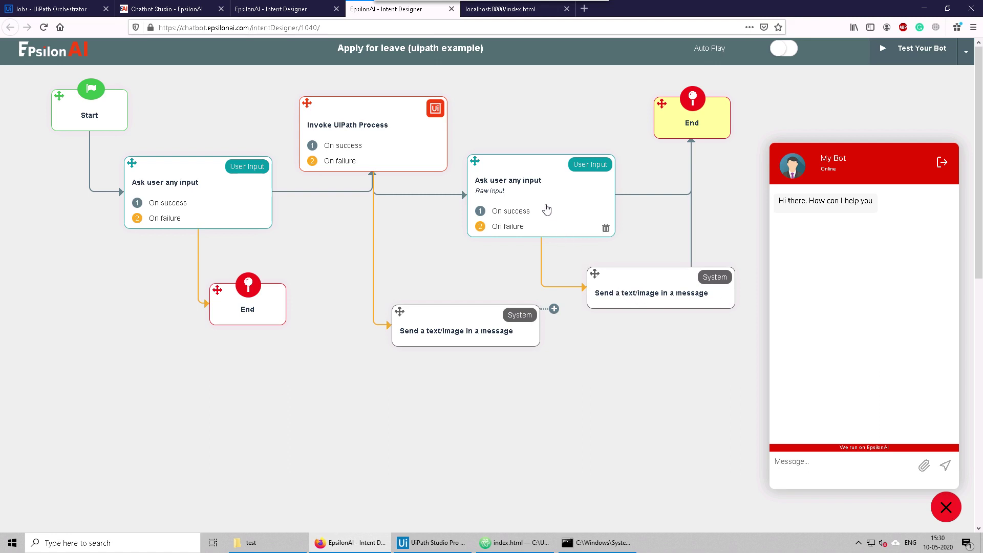
Step: Set Ask user any input to ask again 0 times on error and save
{"action": "left_click", "coordinate": [515, 234]}
{"action": "scroll", "coordinate": [132, 433], "scroll_direction": "down", "scroll_amount": 3}
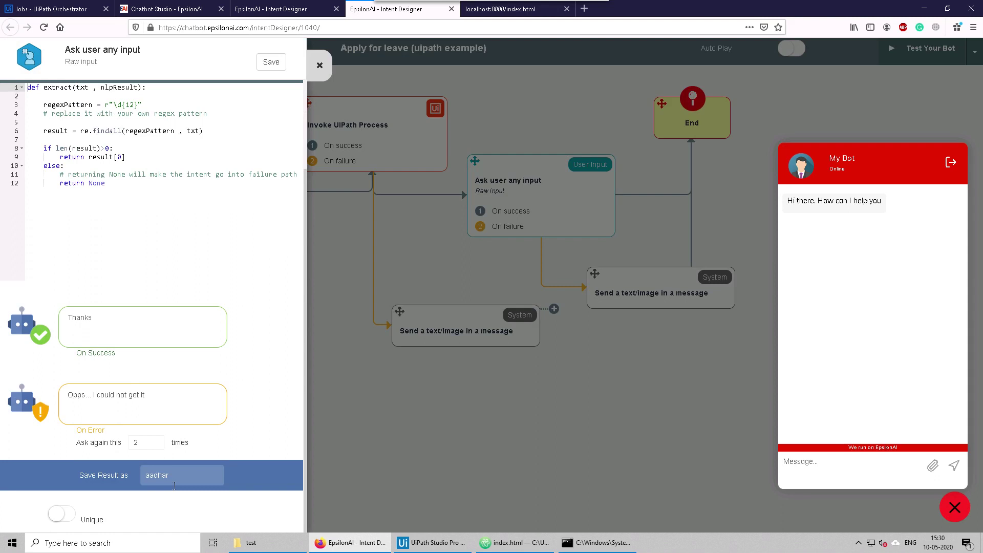
{"action": "left_click", "coordinate": [151, 443]}
{"action": "left_click", "coordinate": [145, 456]}
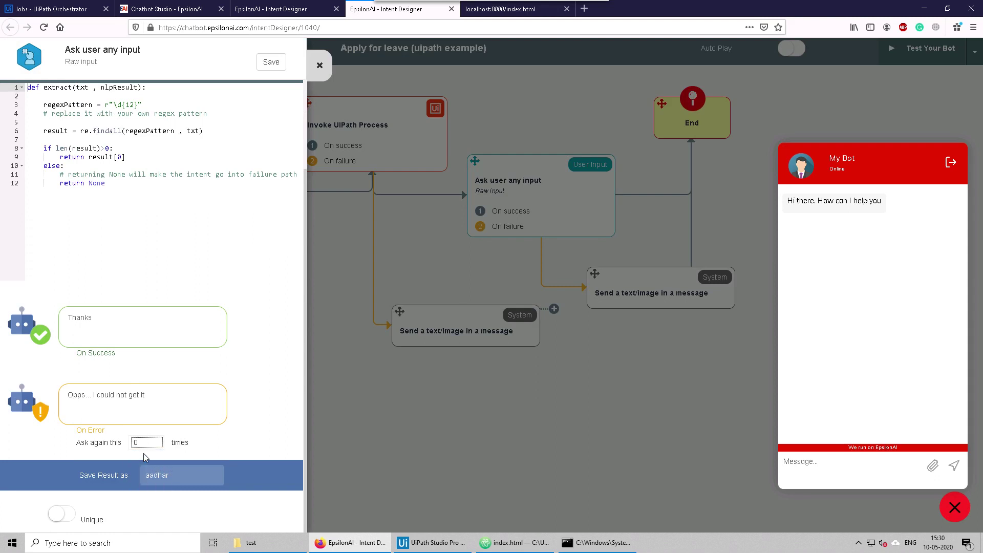
{"action": "left_click", "coordinate": [272, 62]}
{"action": "left_click", "coordinate": [340, 269]}
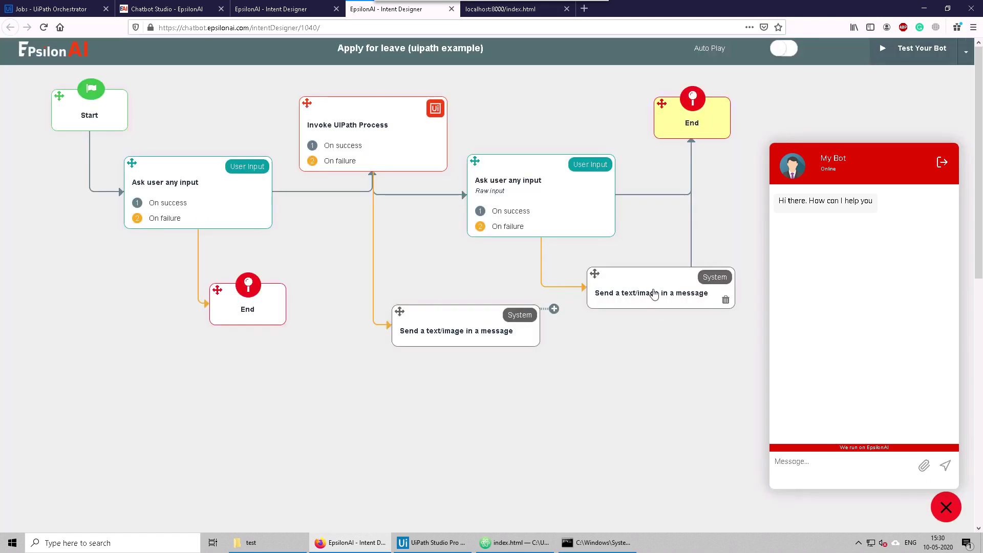
Step: Review the failure message step's reply text
{"action": "left_click", "coordinate": [636, 297]}
{"action": "left_click_drag", "start_coordinate": [72, 108], "coordinate": [192, 113]}
{"action": "left_click", "coordinate": [346, 258]}
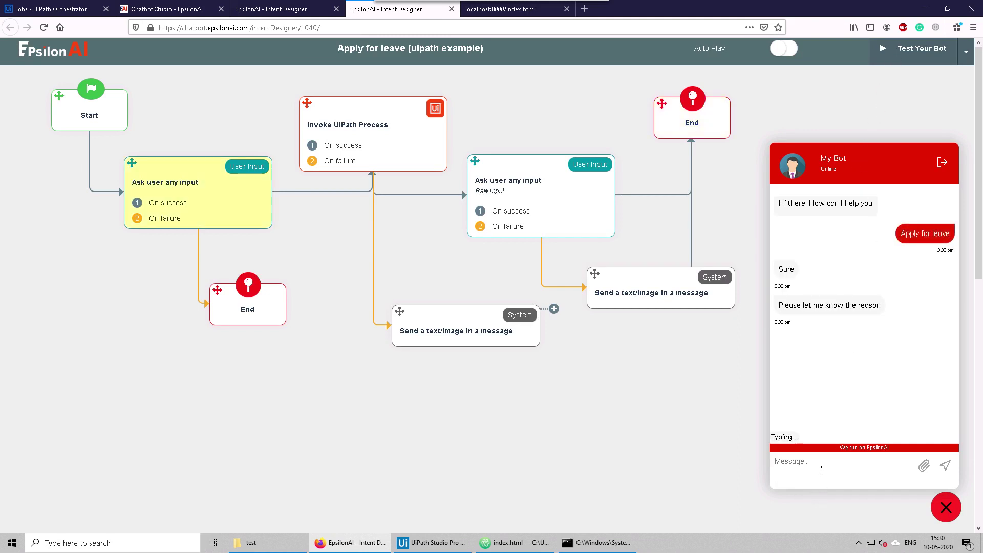
Step: Send the leave reason 'i have to go' so the bot asks for the aadhar number
{"action": "type", "text": "i"}
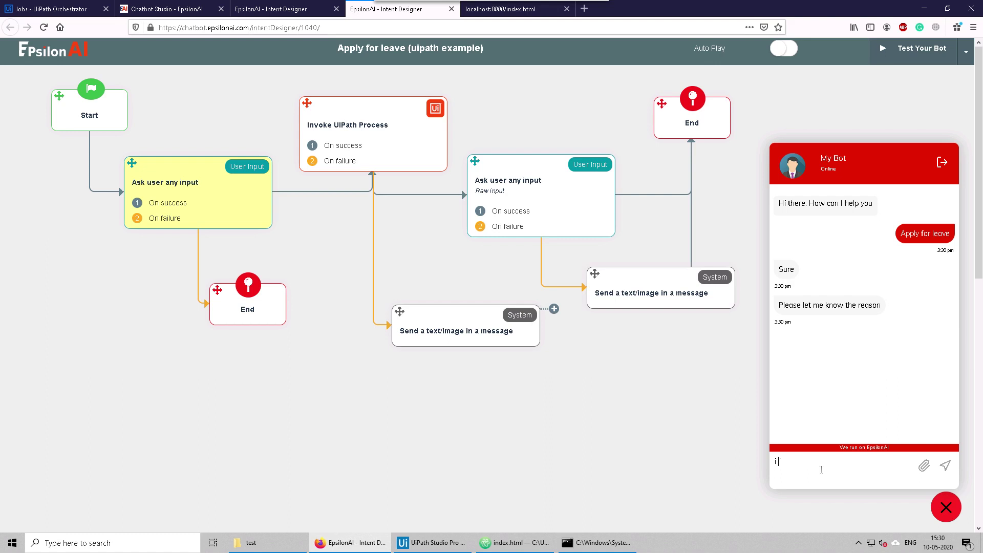
{"action": "type", "text": " have to go"}
{"action": "key", "text": "Return"}
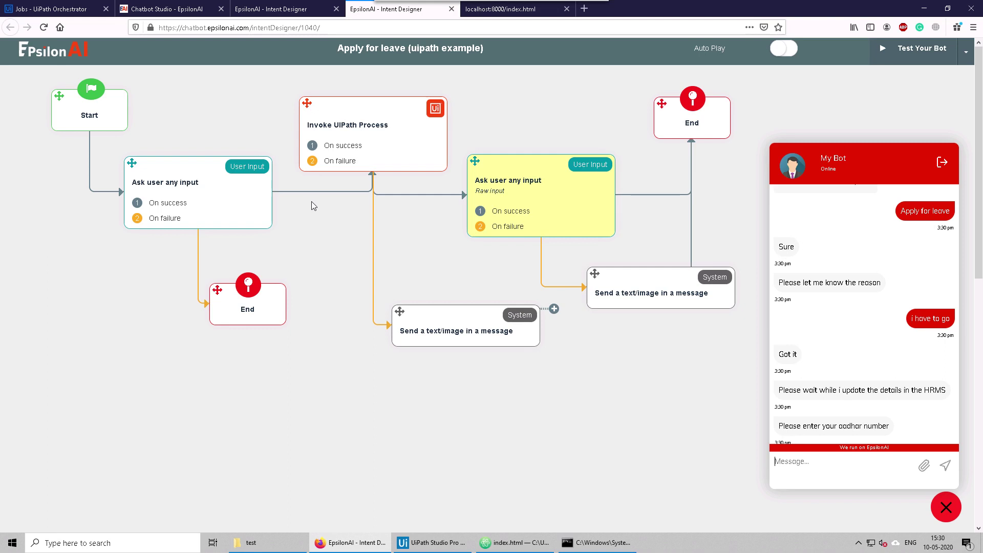
{"action": "left_click", "coordinate": [287, 9]}
Step: Close the fallback flow's test chat and move Apply for leave into its own resized window
{"action": "left_click", "coordinate": [946, 508]}
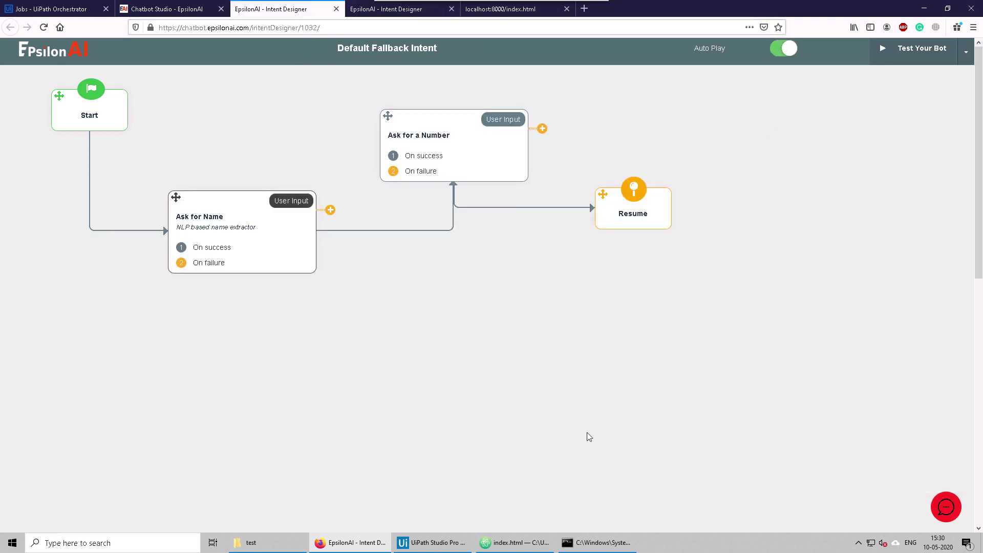
{"action": "left_click_drag", "start_coordinate": [389, 9], "coordinate": [435, 205]}
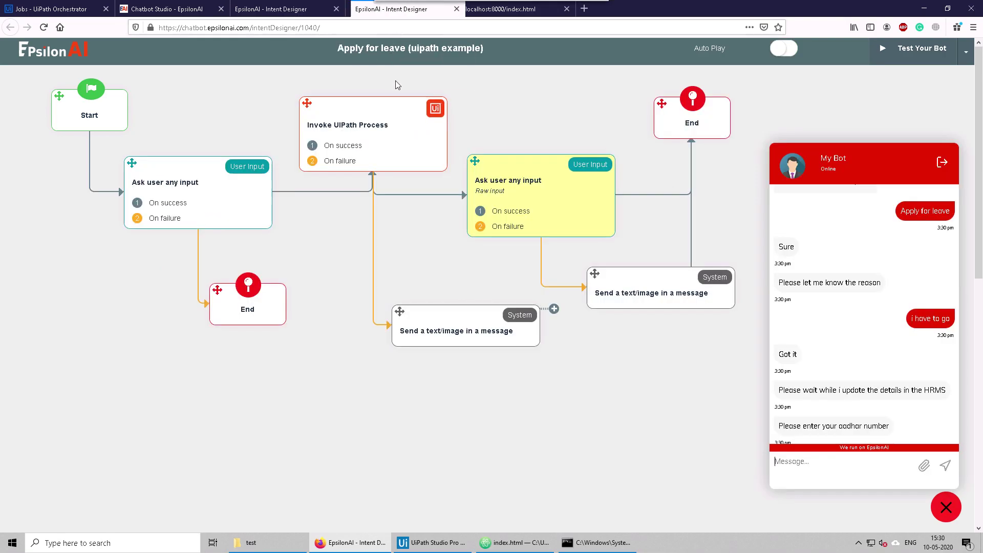
{"action": "left_click_drag", "start_coordinate": [447, 8], "coordinate": [498, 88]}
Step: Move the Apply for leave window to the right and dismiss the pop-up message
{"action": "left_click", "coordinate": [307, 9]}
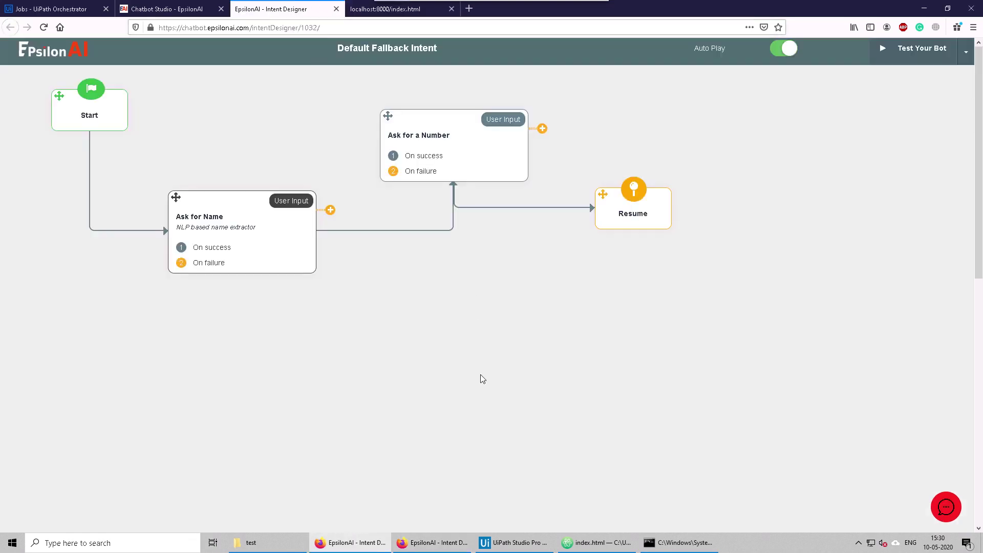
{"action": "left_click", "coordinate": [432, 543]}
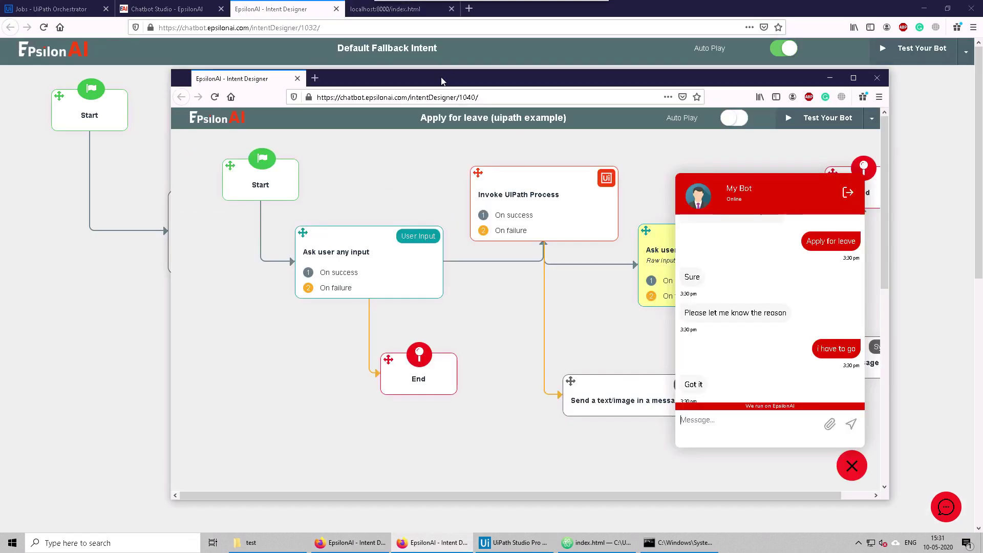
{"action": "left_click_drag", "start_coordinate": [445, 78], "coordinate": [490, 99]}
{"action": "left_click", "coordinate": [499, 303]}
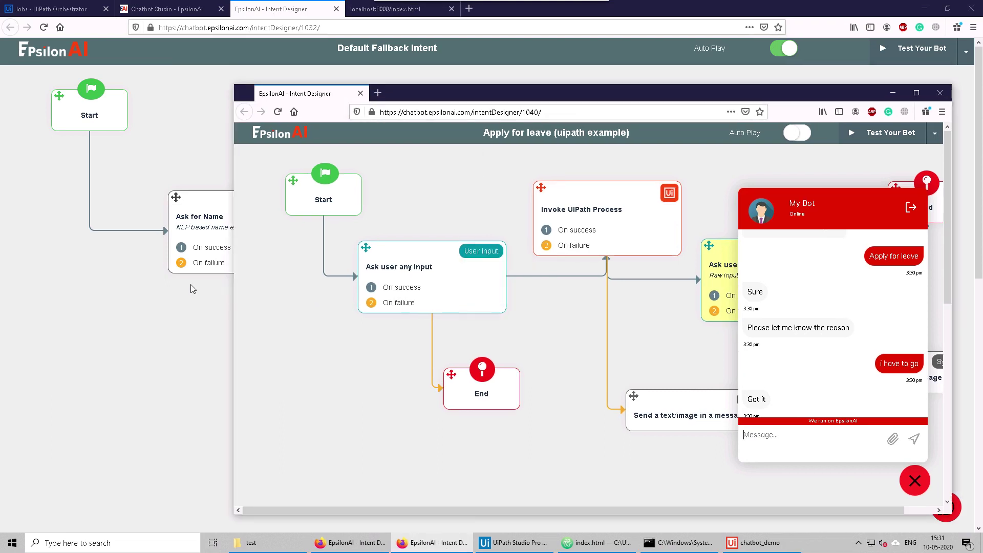
{"action": "left_click", "coordinate": [171, 236]}
Step: Stack Ask for Name, Ask for a Number and Resume in a column below Start
{"action": "left_click_drag", "start_coordinate": [175, 198], "coordinate": [57, 241]}
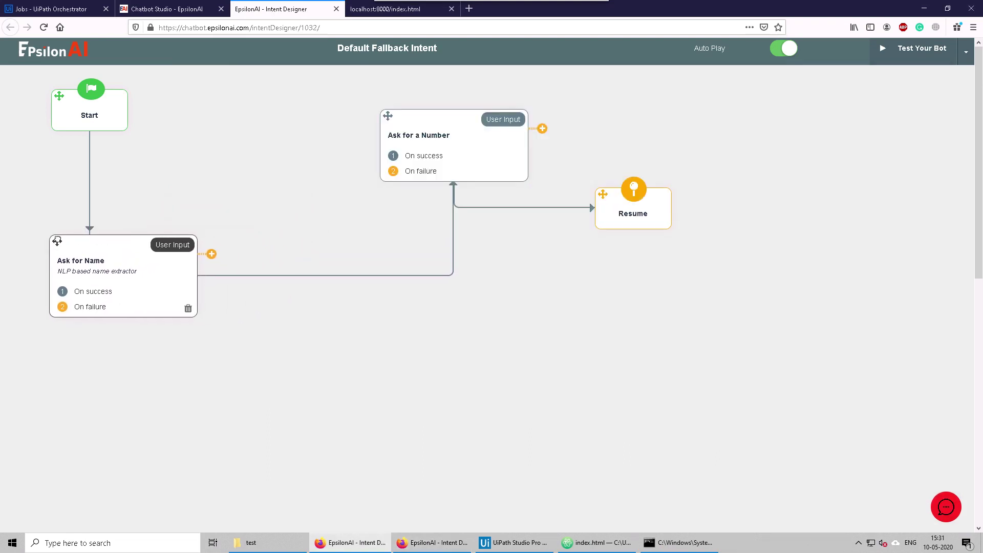
{"action": "left_click_drag", "start_coordinate": [397, 120], "coordinate": [46, 359]}
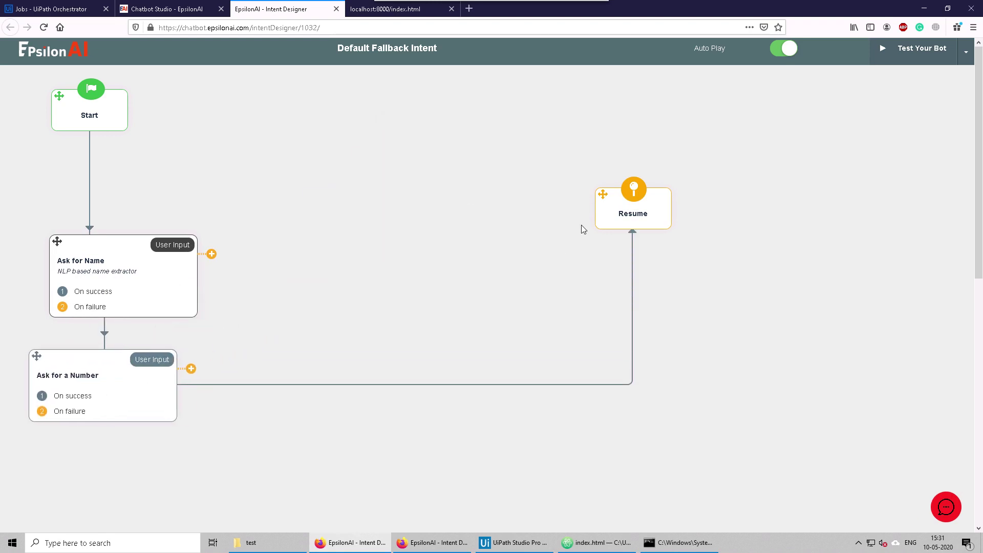
{"action": "left_click_drag", "start_coordinate": [600, 196], "coordinate": [63, 473]}
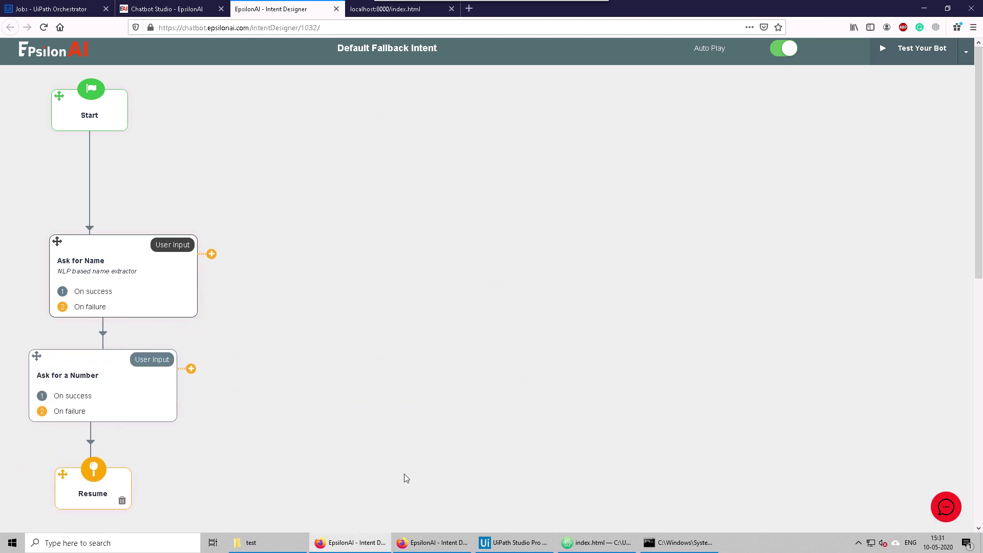
{"action": "left_click", "coordinate": [462, 542]}
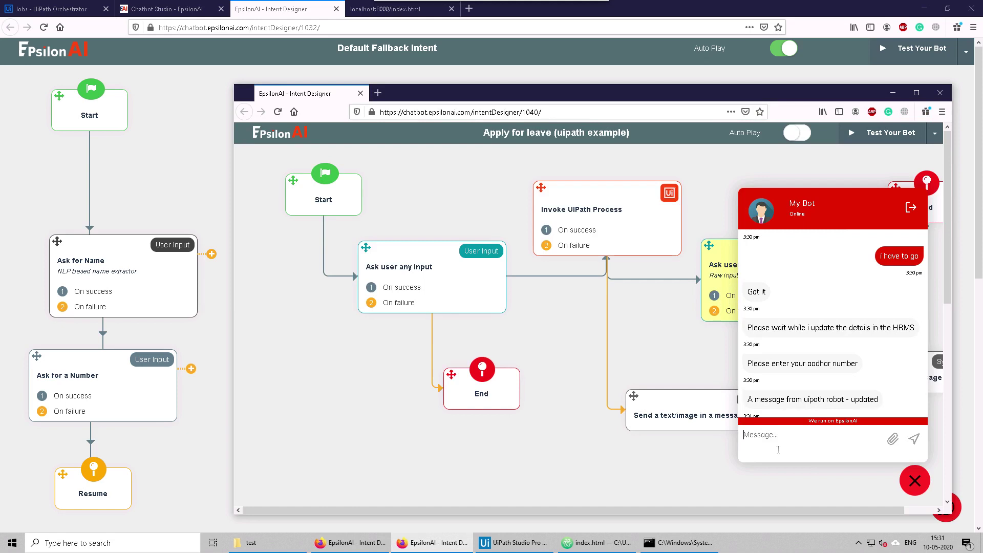
Step: Send 5434 as an unrecognised aadhar reply in the test chat
{"action": "left_click_drag", "start_coordinate": [756, 363], "coordinate": [853, 365]}
{"action": "left_click", "coordinate": [763, 440]}
{"action": "type", "text": "5434"}
{"action": "key", "text": "Return"}
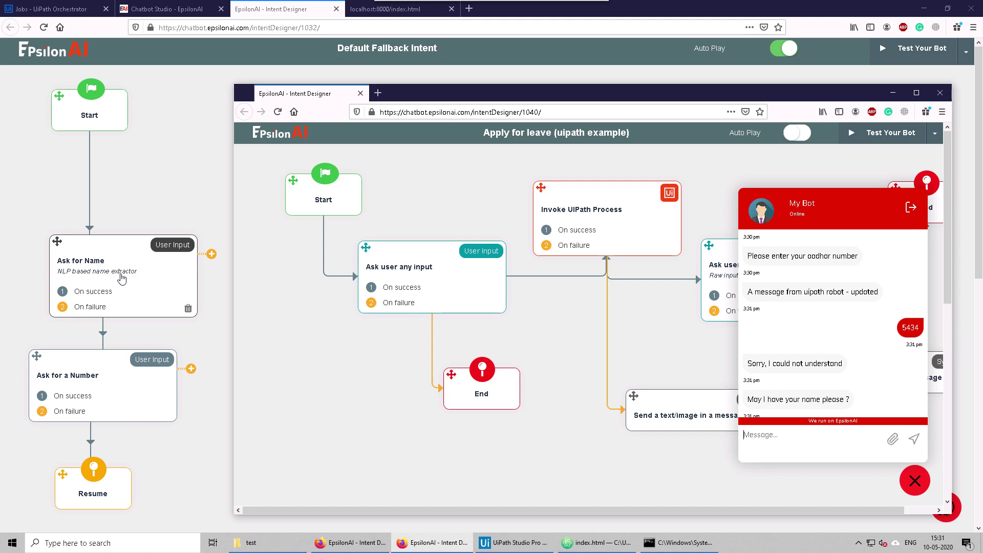
Step: Answer the fallback prompts with the user's name and mobile number, then send 3435 as the aadhar reply
{"action": "type", "text": "my name is Pradeep"}
{"action": "key", "text": "Return"}
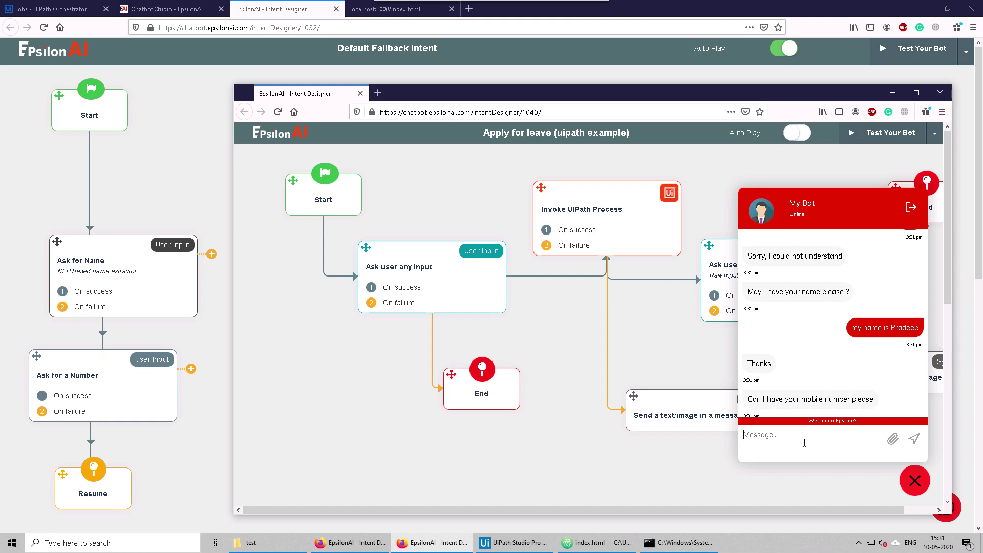
{"action": "key", "text": "Return"}
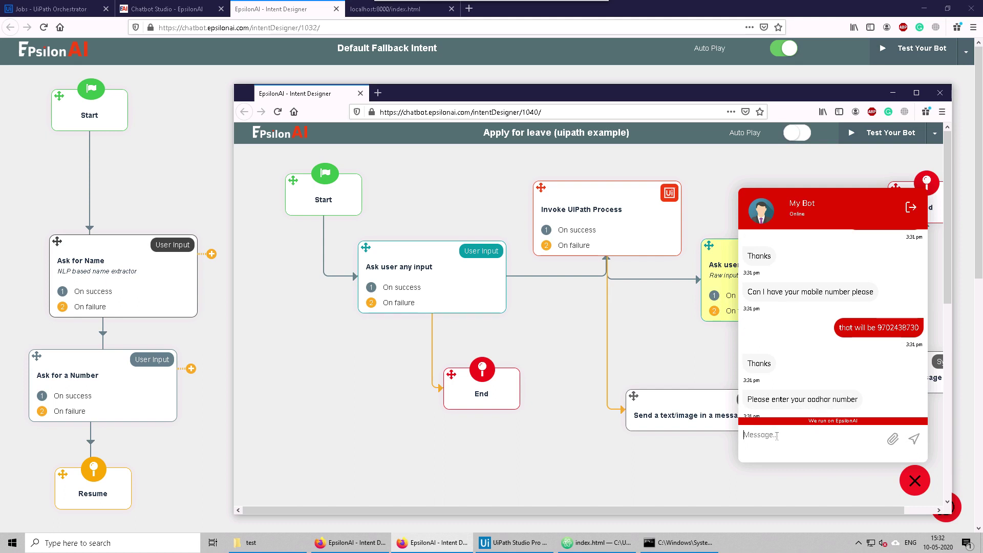
{"action": "type", "text": "3435"}
{"action": "key", "text": "Return"}
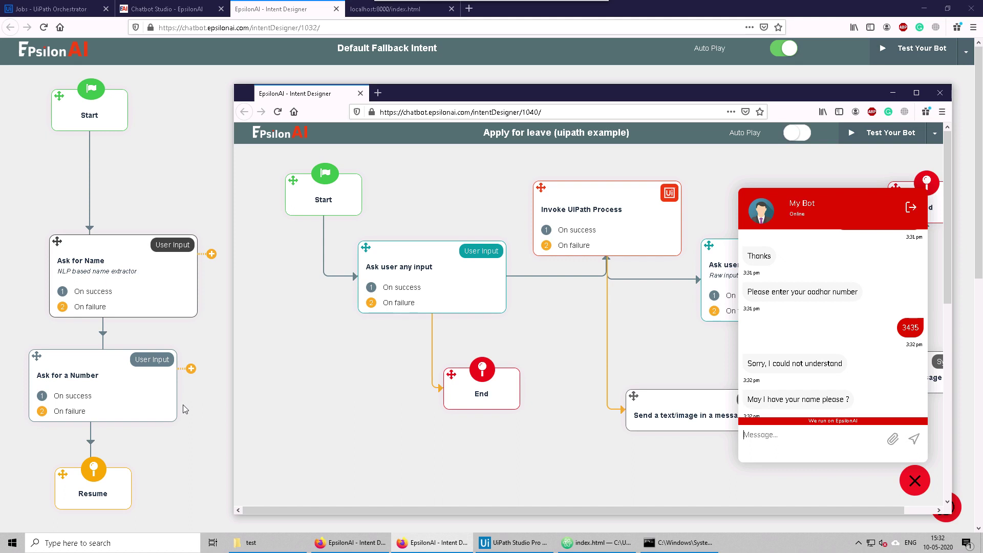
Step: Move Ask for Name and Ask for a Number up, and add Invoke UiPath Process after Ask for a Number
{"action": "left_click_drag", "start_coordinate": [57, 241], "coordinate": [44, 171]}
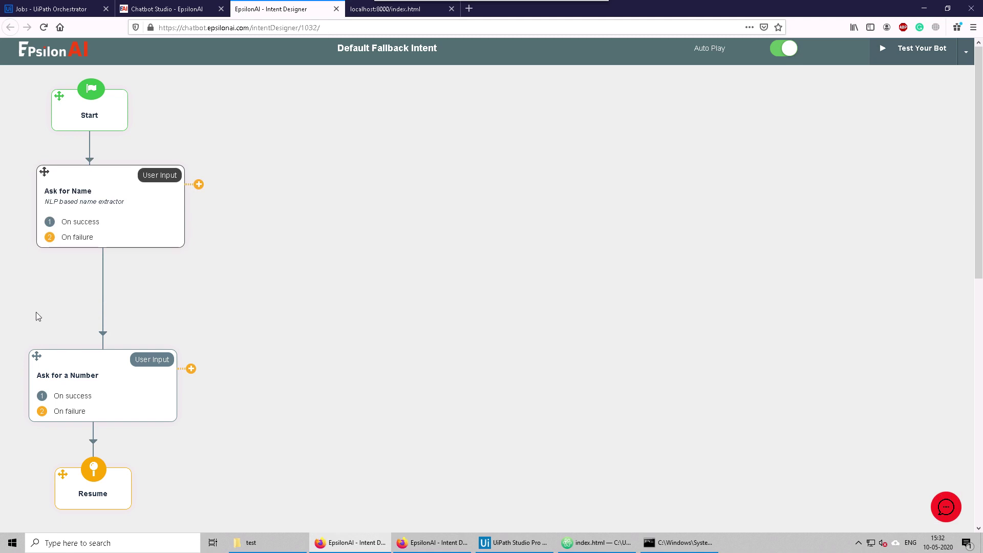
{"action": "left_click_drag", "start_coordinate": [36, 356], "coordinate": [34, 281]}
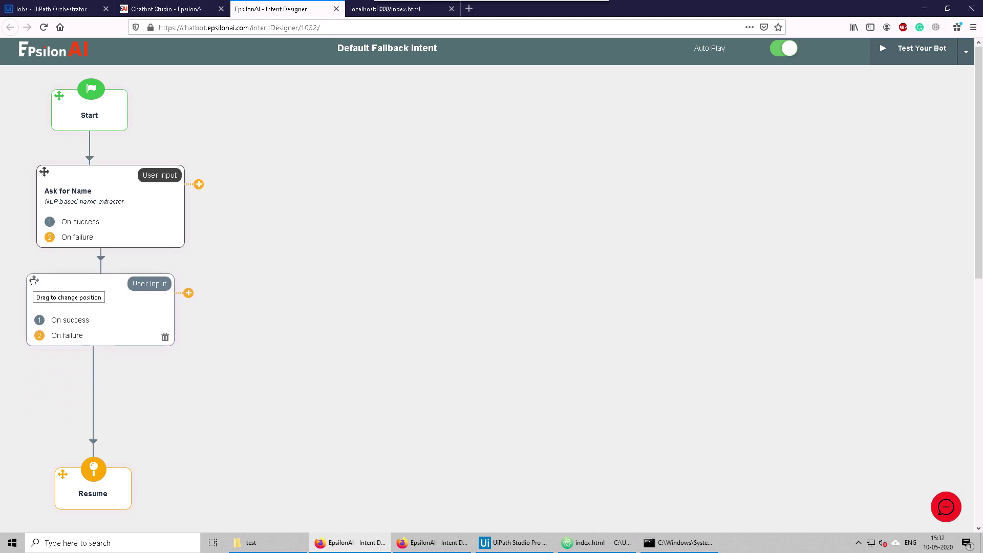
{"action": "left_click", "coordinate": [94, 404]}
{"action": "left_click", "coordinate": [113, 411]}
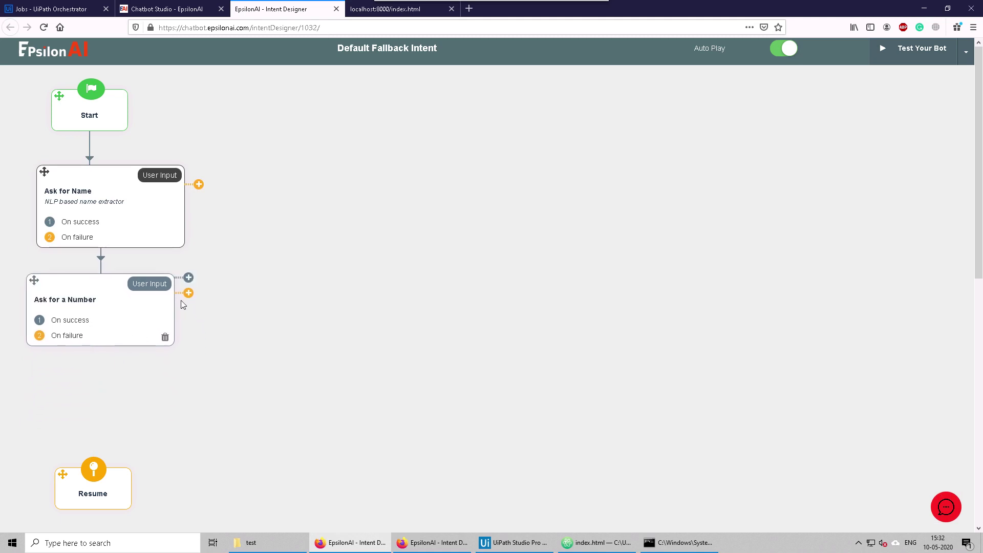
{"action": "left_click_drag", "start_coordinate": [187, 279], "coordinate": [207, 361]}
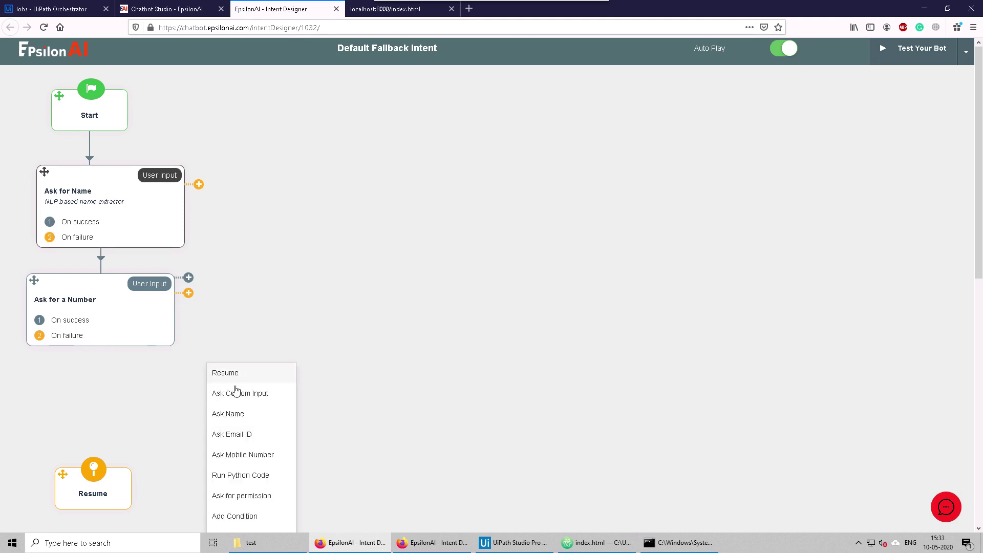
{"action": "scroll", "coordinate": [238, 503], "scroll_direction": "down", "scroll_amount": 2}
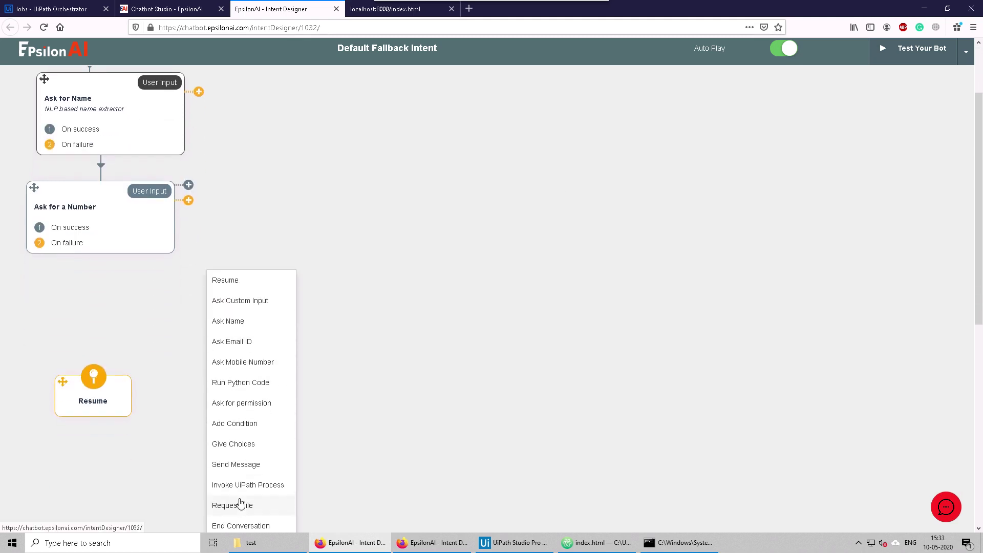
{"action": "left_click", "coordinate": [244, 470]}
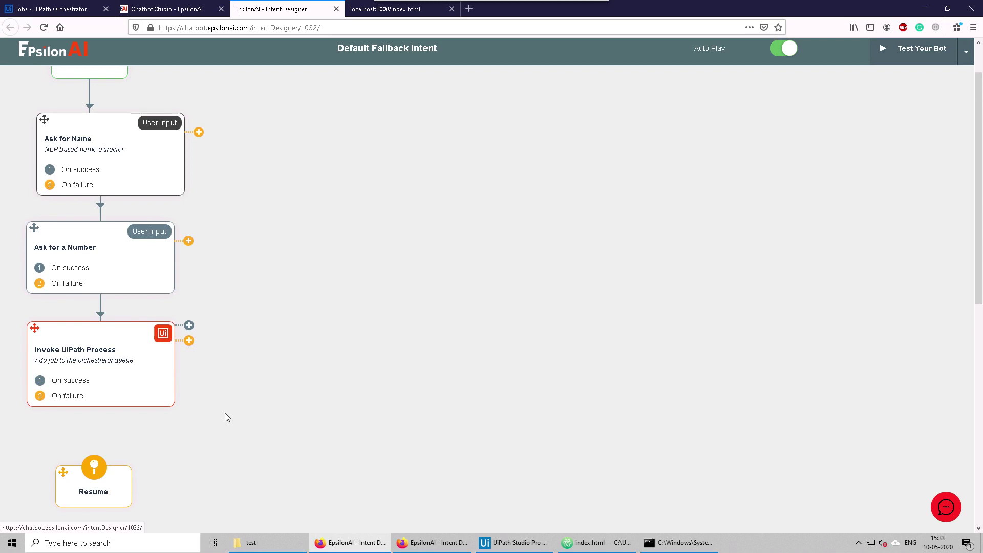
Step: Reopen the Default Fallback Intent flow from the intents list and bring up the Apply for leave test window
{"action": "scroll", "coordinate": [416, 373], "scroll_direction": "up", "scroll_amount": 2}
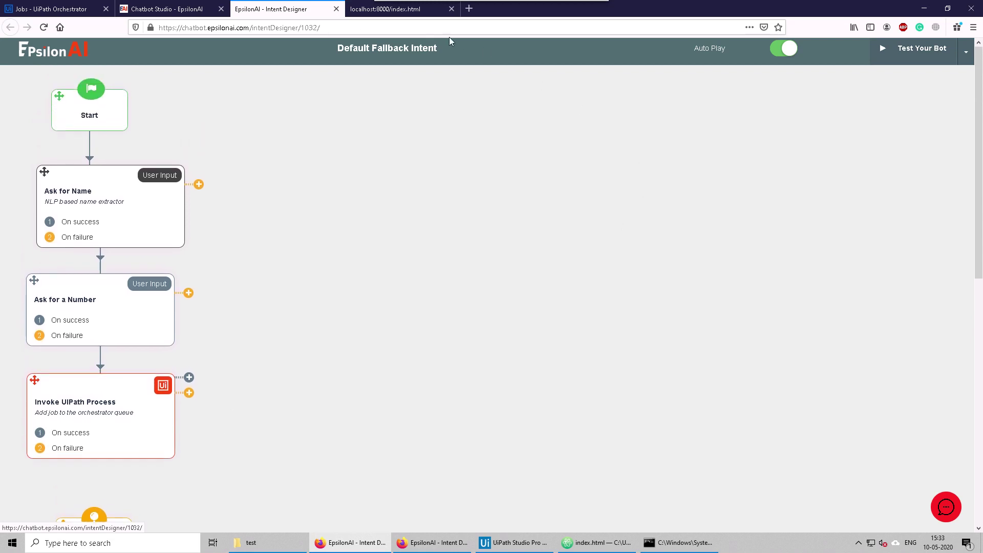
{"action": "left_click", "coordinate": [161, 9]}
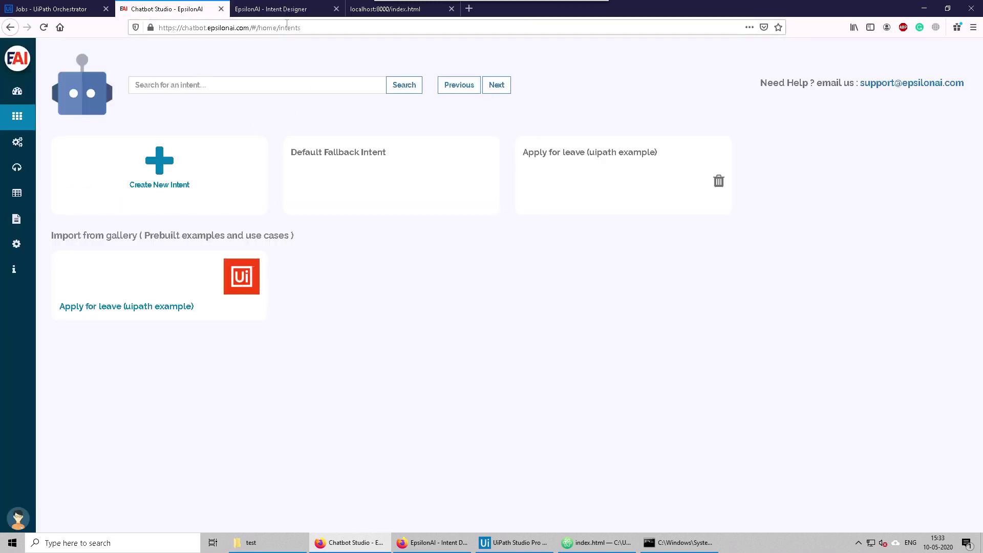
{"action": "left_click", "coordinate": [285, 201]}
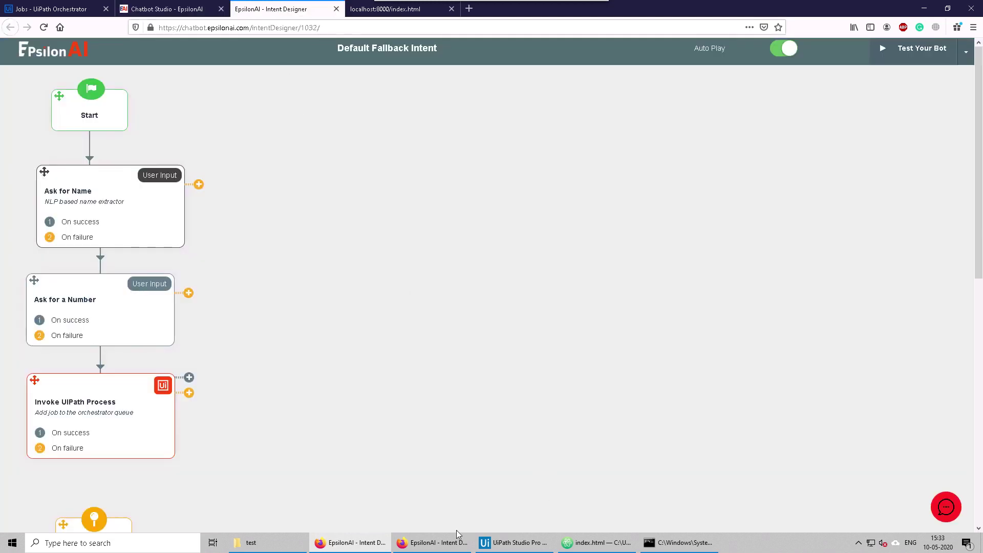
{"action": "left_click", "coordinate": [431, 542]}
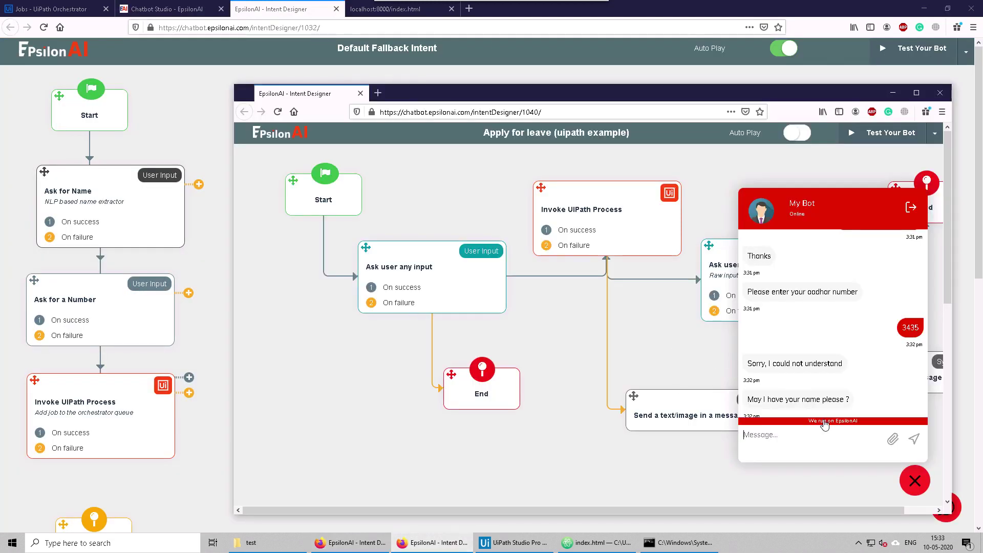
Step: End the Apply for leave test chat, start a new conversation, and dock the designer into the main window
{"action": "left_click", "coordinate": [911, 206]}
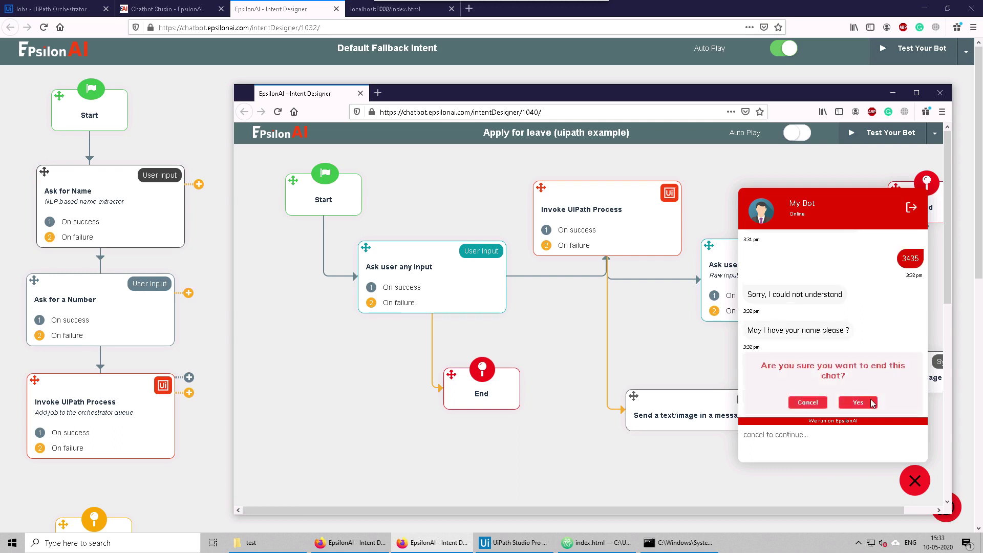
{"action": "left_click", "coordinate": [856, 402]}
{"action": "left_click", "coordinate": [840, 440]}
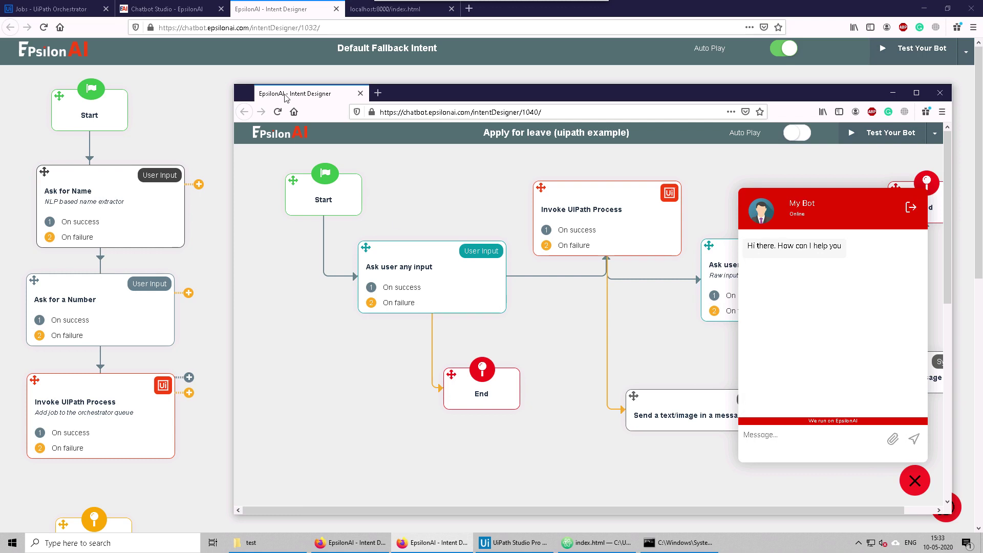
{"action": "left_click_drag", "start_coordinate": [285, 98], "coordinate": [238, 15]}
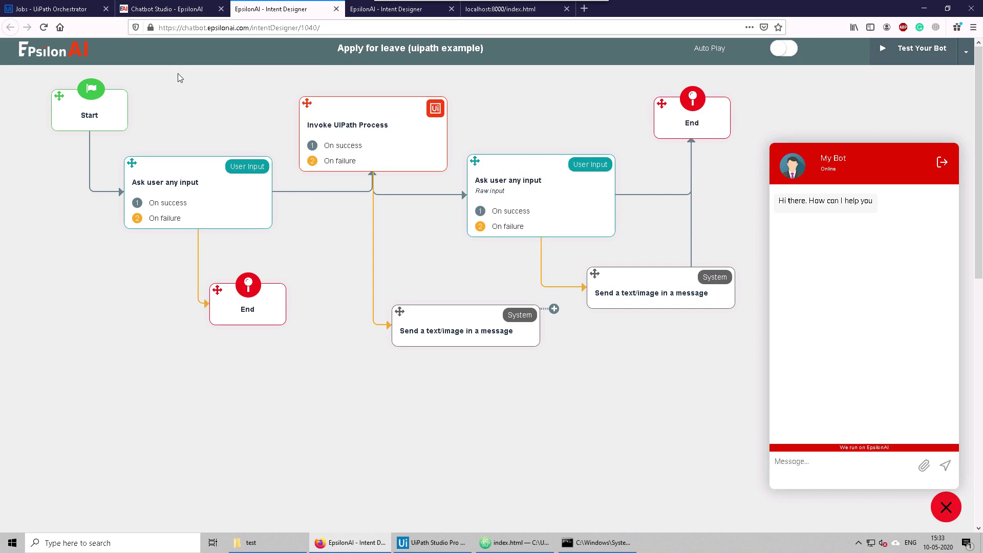
Step: Go to the Frequently Asked Questions page in Chatbot Studio
{"action": "left_click", "coordinate": [157, 9]}
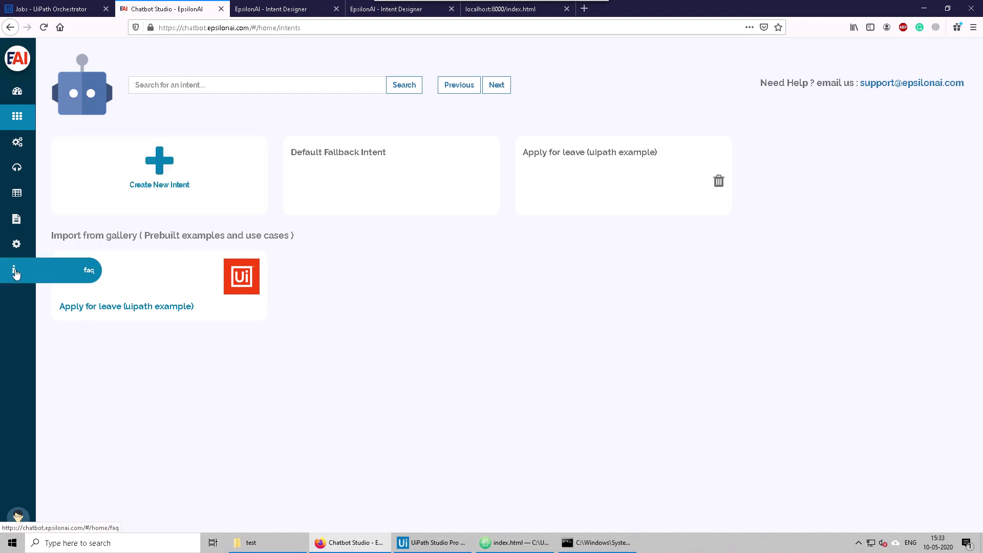
{"action": "left_click", "coordinate": [15, 273]}
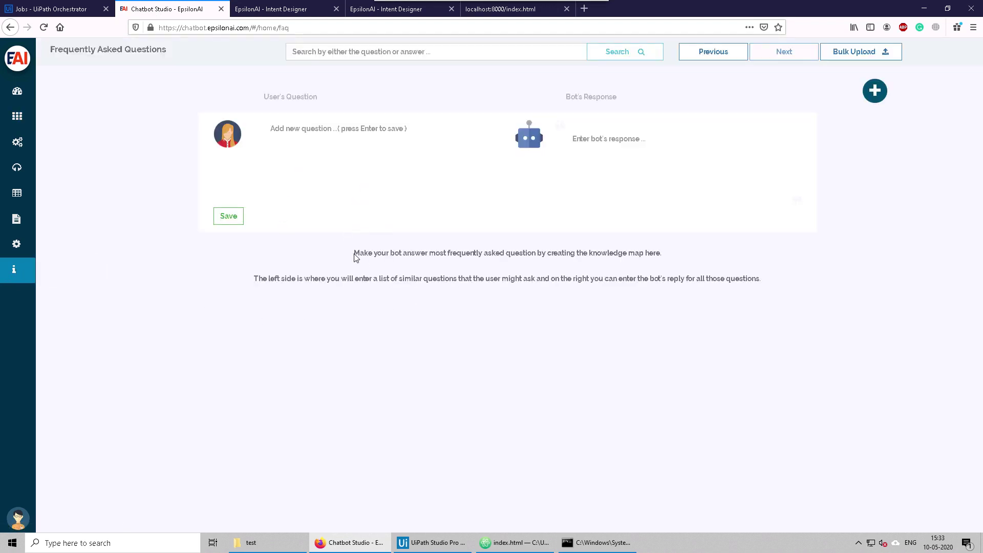
{"action": "left_click_drag", "start_coordinate": [355, 255], "coordinate": [660, 250]}
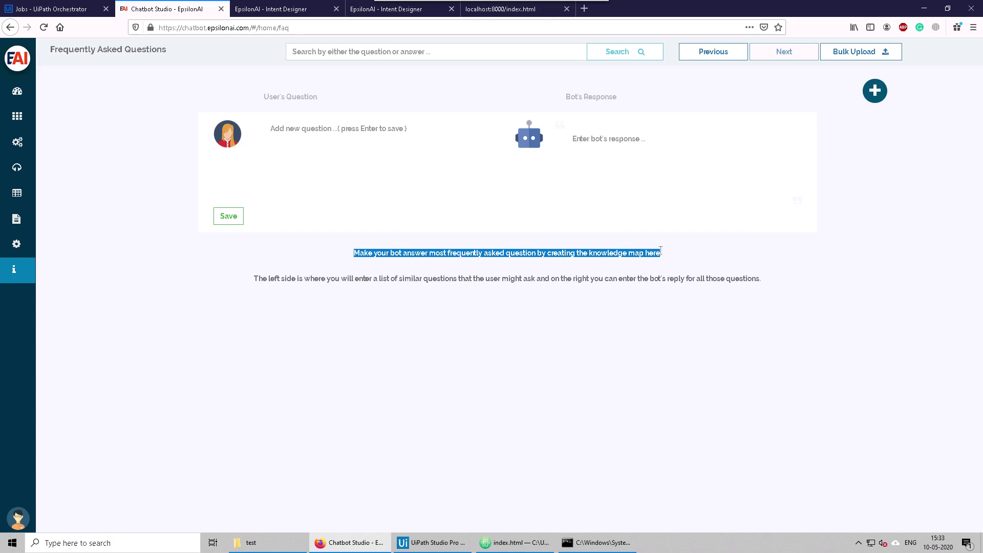
{"action": "left_click", "coordinate": [292, 149]}
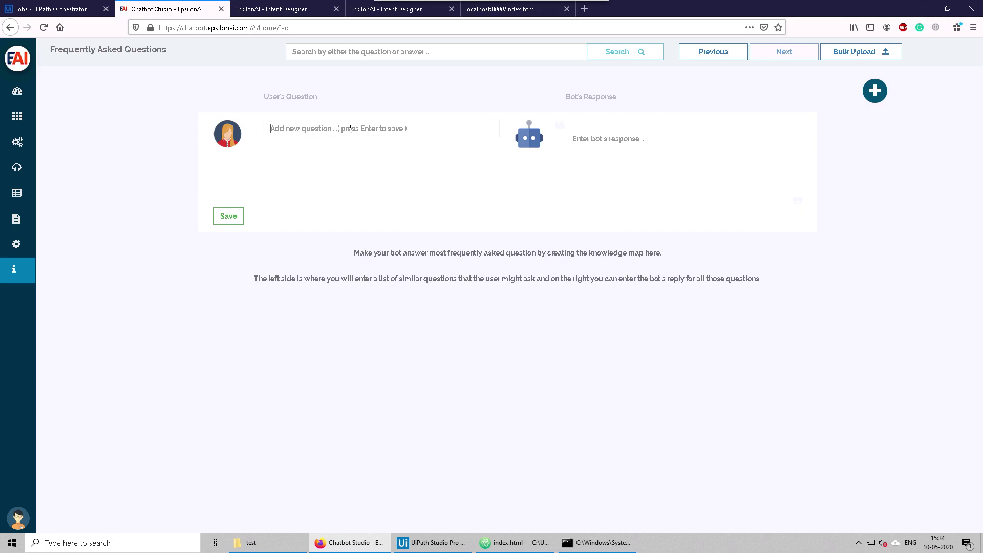
Step: Save an FAQ for 'where is your office location', 'office location', 'where do you live' answering 'We are based in Bengaluru, India'
{"action": "type", "text": "wh"}
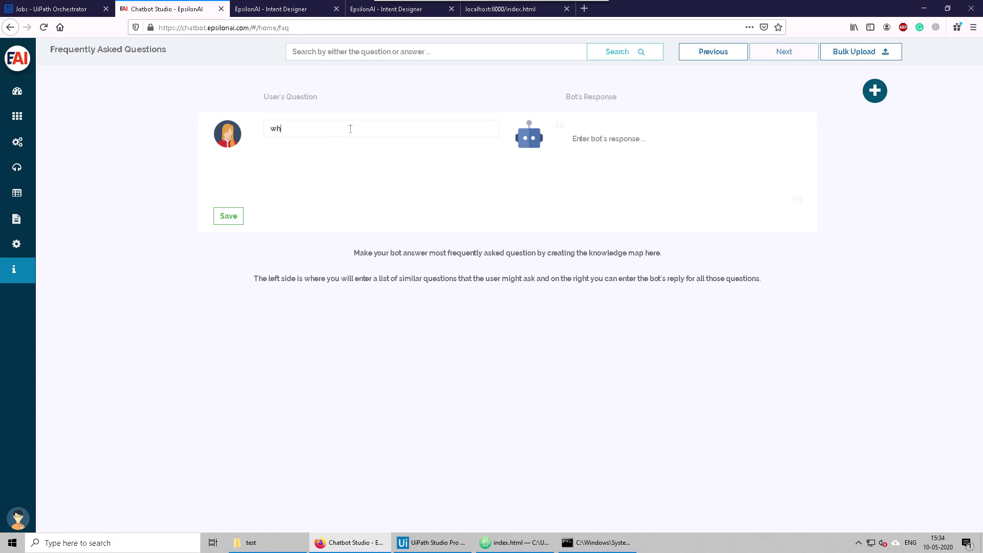
{"action": "type", "text": "ere is your office location"}
{"action": "key", "text": "Return"}
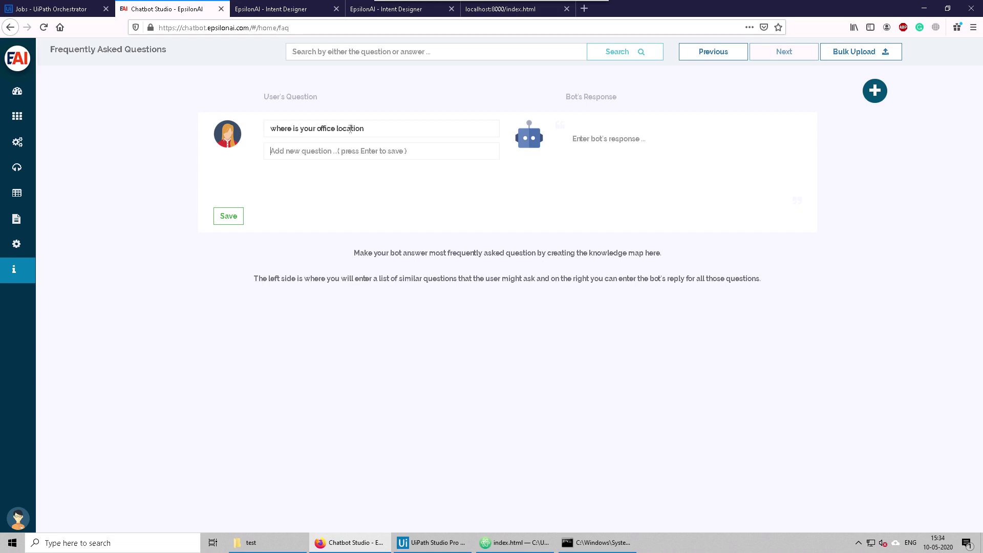
{"action": "type", "text": "office "}
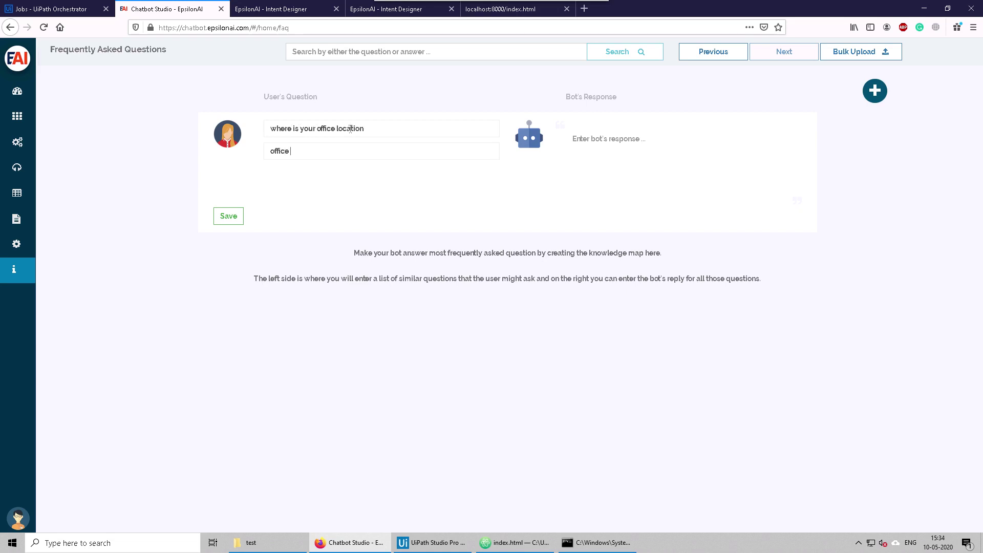
{"action": "type", "text": "location"}
{"action": "key", "text": "Return"}
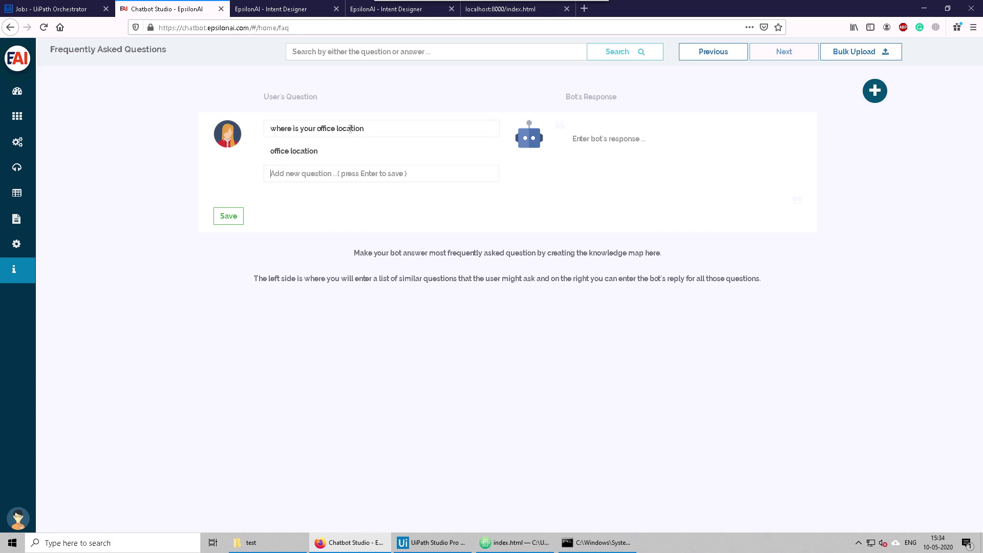
{"action": "type", "text": "whe"}
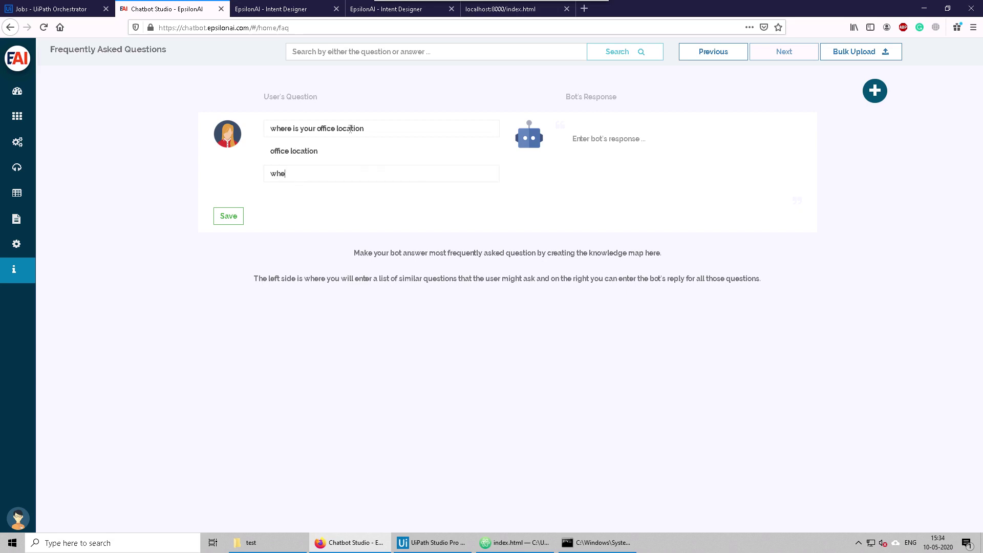
{"action": "type", "text": "re do you live"}
{"action": "type", "text": "We are based "}
{"action": "type", "text": "in Bengalur"}
{"action": "type", "text": "u, India"}
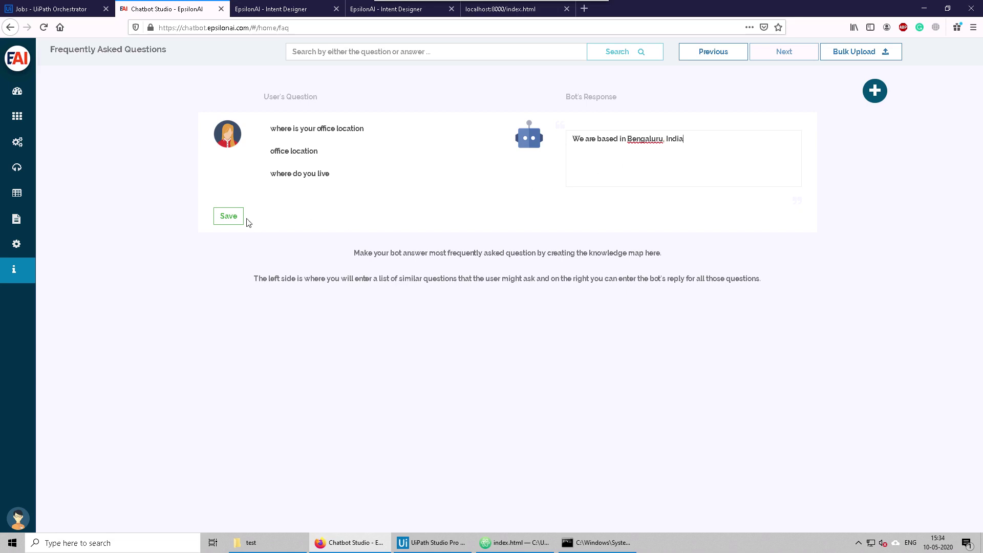
{"action": "left_click", "coordinate": [228, 217]}
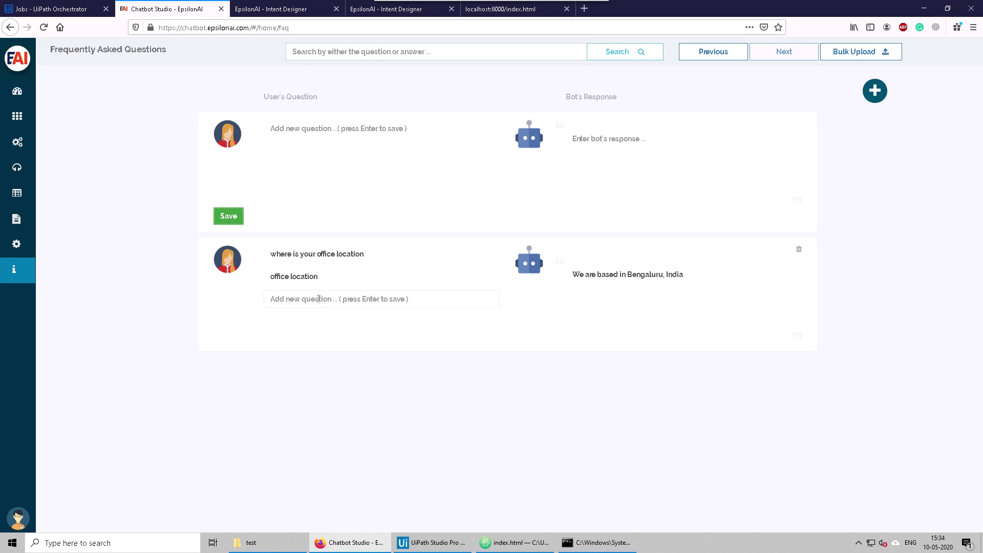
Step: Add 'where do you stay' to the office-location FAQ questions and finish editing the entry
{"action": "left_click", "coordinate": [317, 300]}
{"action": "type", "text": "where do "}
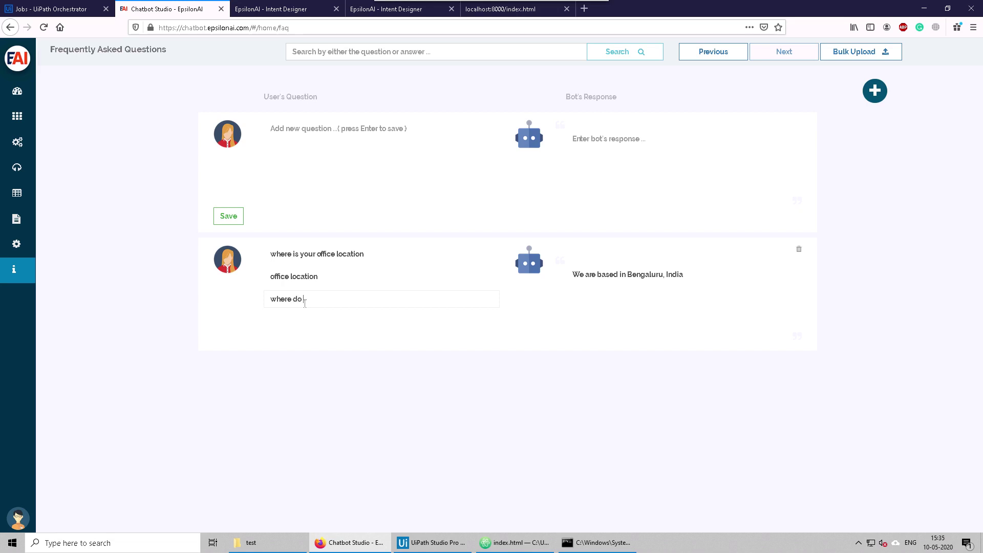
{"action": "type", "text": "you stay"}
{"action": "key", "text": "Return"}
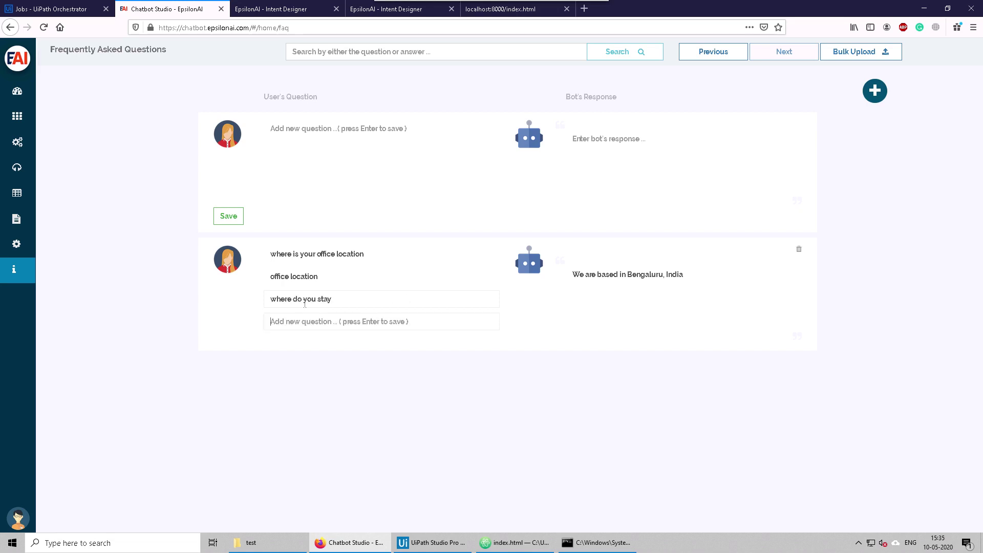
{"action": "left_click", "coordinate": [352, 373]}
{"action": "left_click", "coordinate": [314, 132]}
{"action": "left_click", "coordinate": [615, 280]}
{"action": "left_click", "coordinate": [102, 192]}
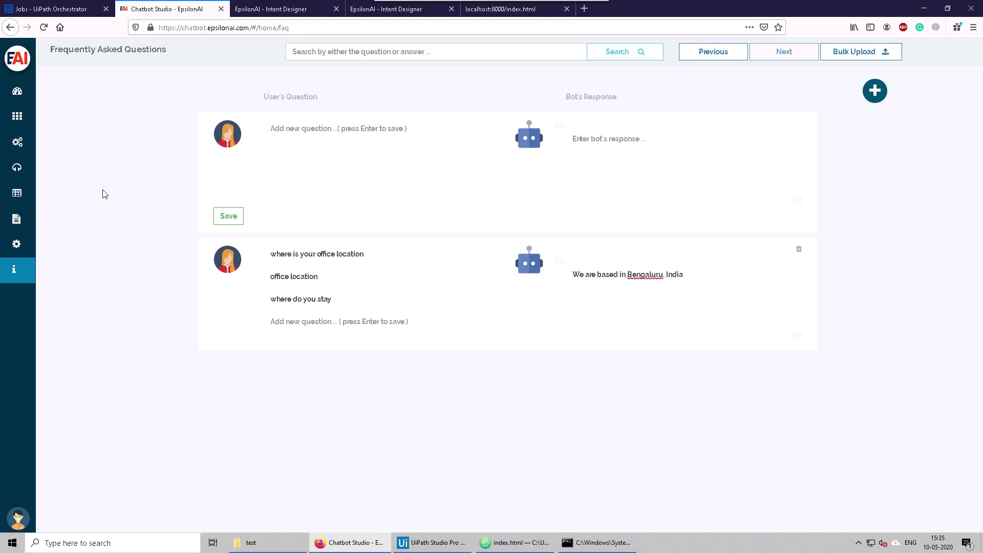
Step: Close the extra Intent Designer and localhost test tabs, keeping the FAQ page
{"action": "left_click", "coordinate": [337, 8]}
{"action": "left_click", "coordinate": [291, 15]}
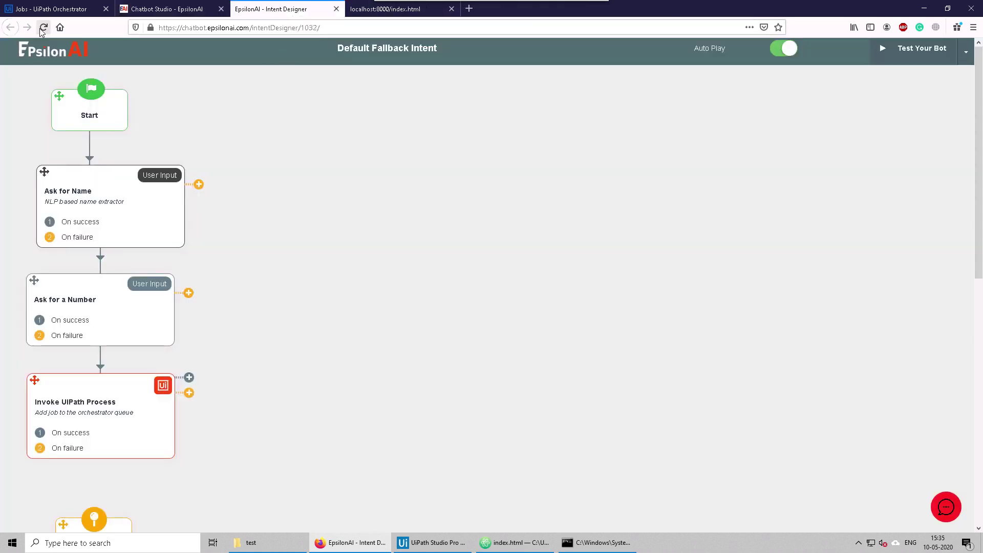
{"action": "left_click", "coordinate": [169, 9]}
{"action": "left_click", "coordinate": [336, 9]}
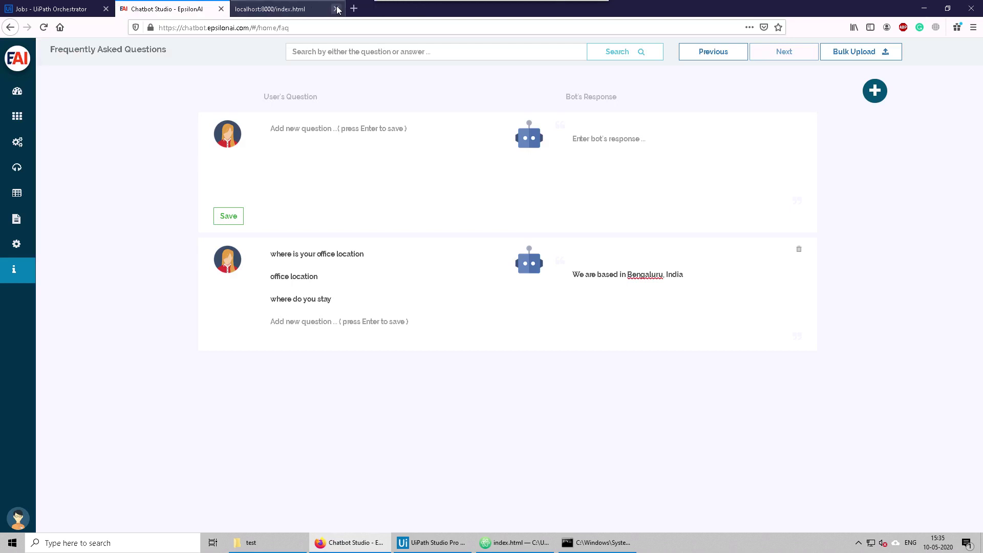
{"action": "left_click", "coordinate": [336, 9]}
Step: Open the Apply for leave (uipath example) intent's test chat and ask 'where do you work'
{"action": "left_click", "coordinate": [17, 122]}
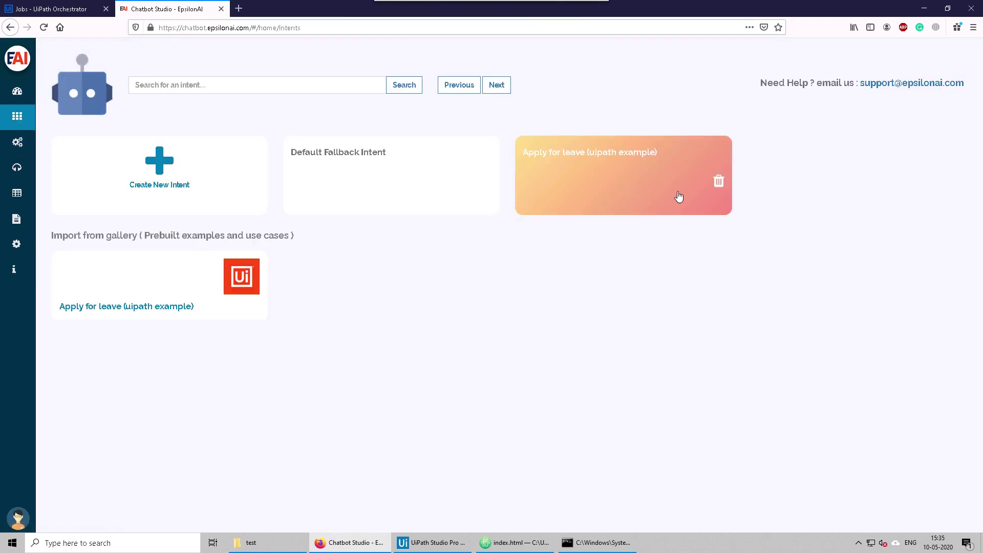
{"action": "left_click", "coordinate": [610, 174]}
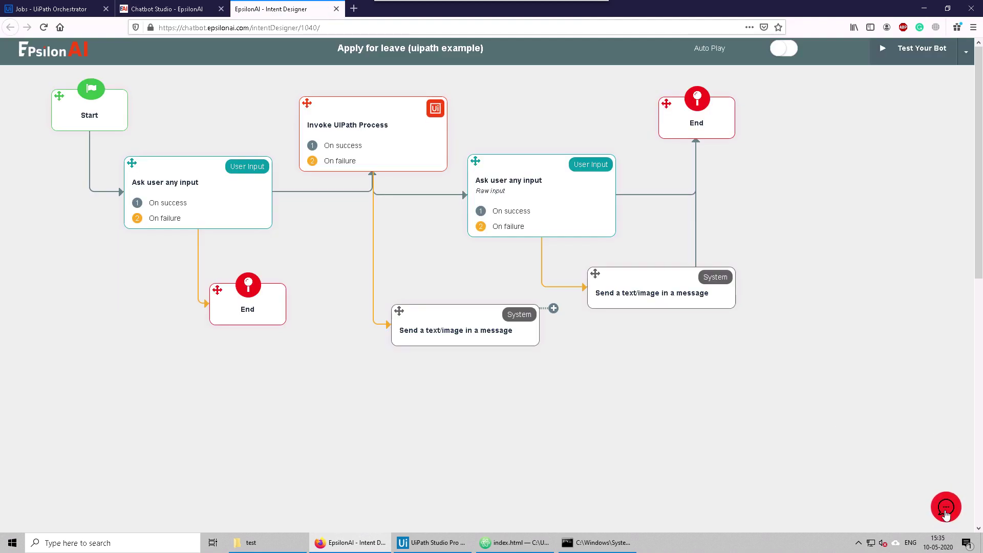
{"action": "left_click", "coordinate": [945, 509]}
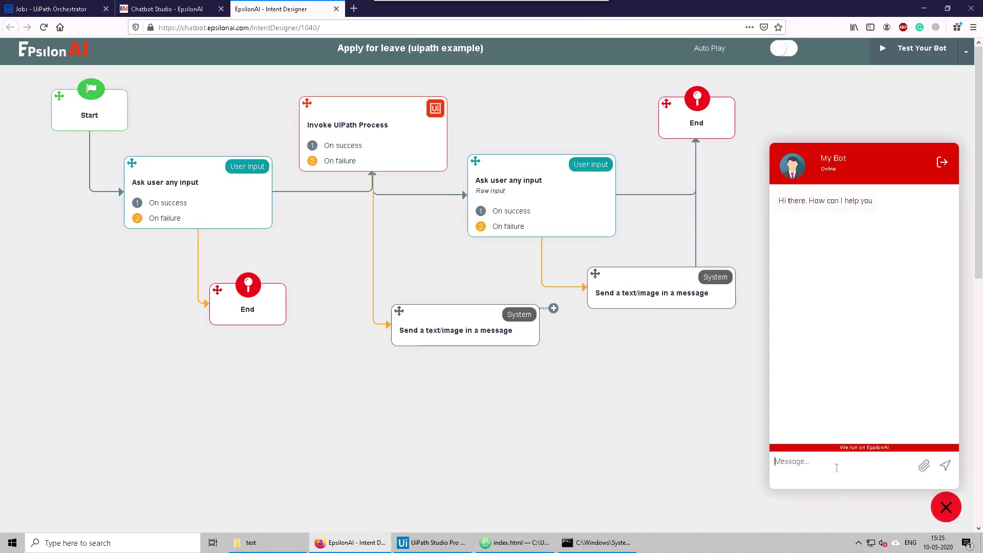
{"action": "type", "text": "whee"}
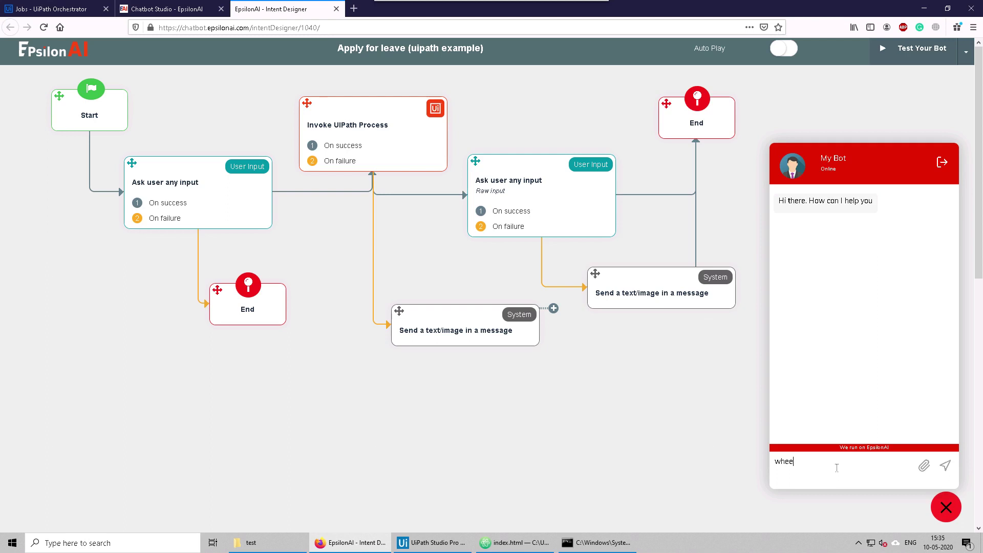
{"action": "key", "text": "BackSpace"}
{"action": "type", "text": "re do "}
{"action": "type", "text": "you work"}
{"action": "key", "text": "Return"}
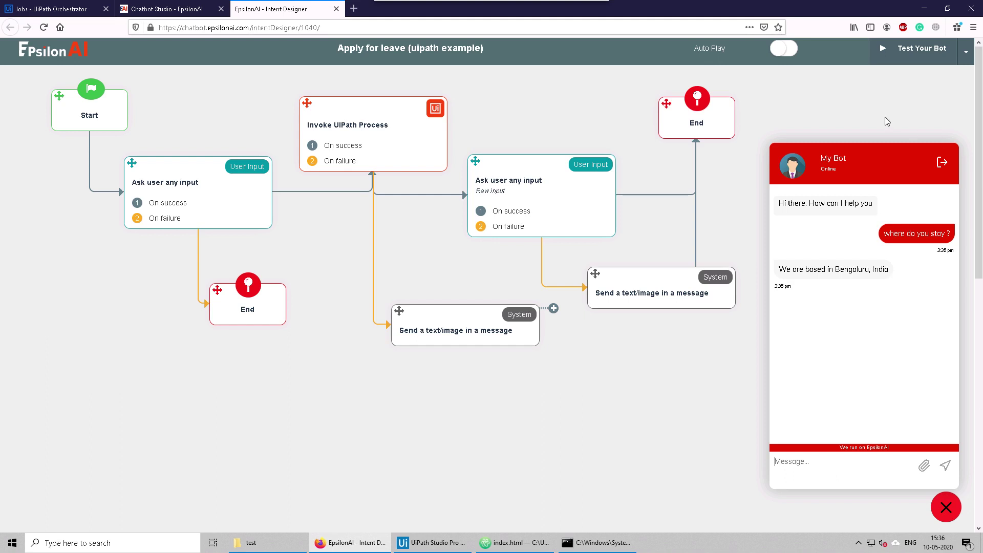
Step: Send the leave reason 'i have to go on a vacation', OK the UiPath message box, then ask 'office location'
{"action": "left_click", "coordinate": [905, 58]}
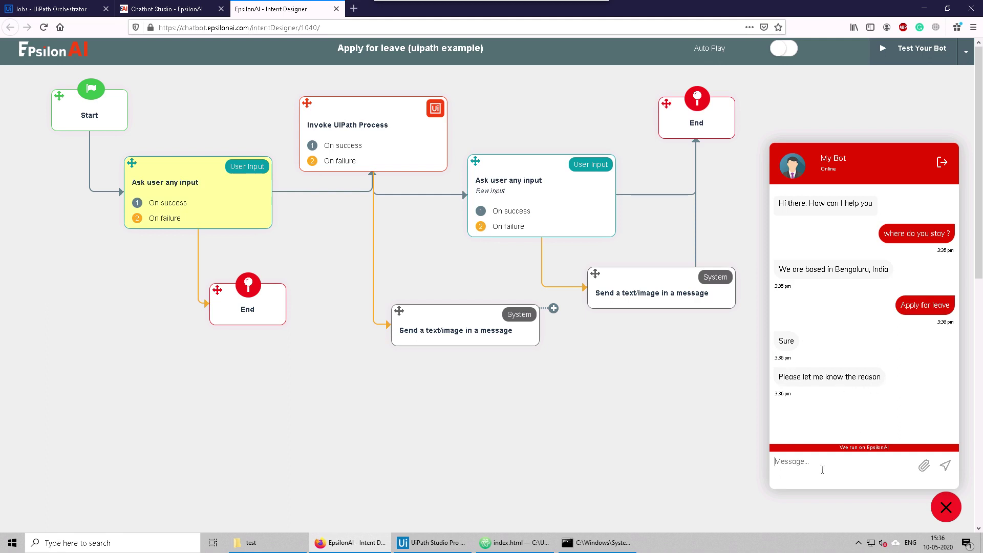
{"action": "type", "text": "i have to go on a vacation"}
{"action": "key", "text": "Return"}
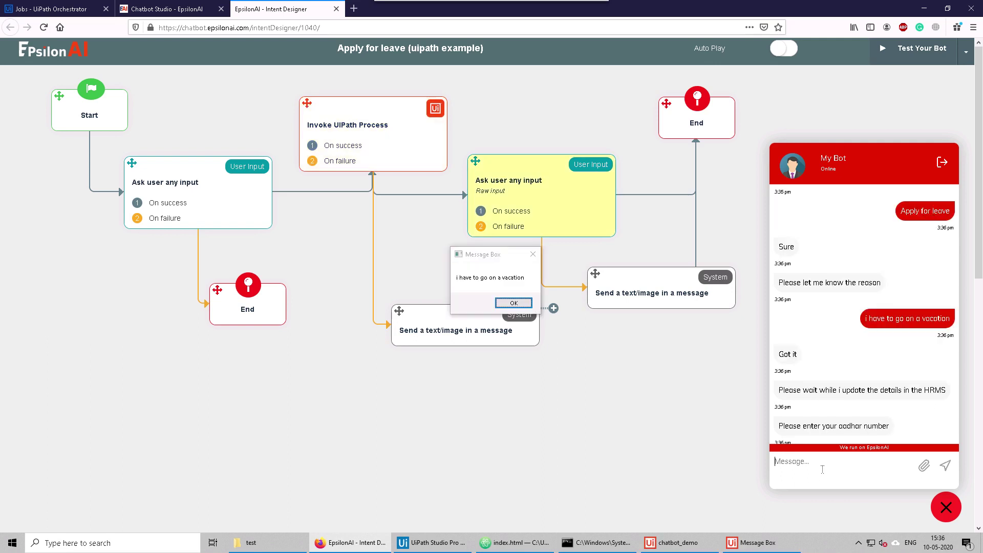
{"action": "left_click", "coordinate": [515, 302]}
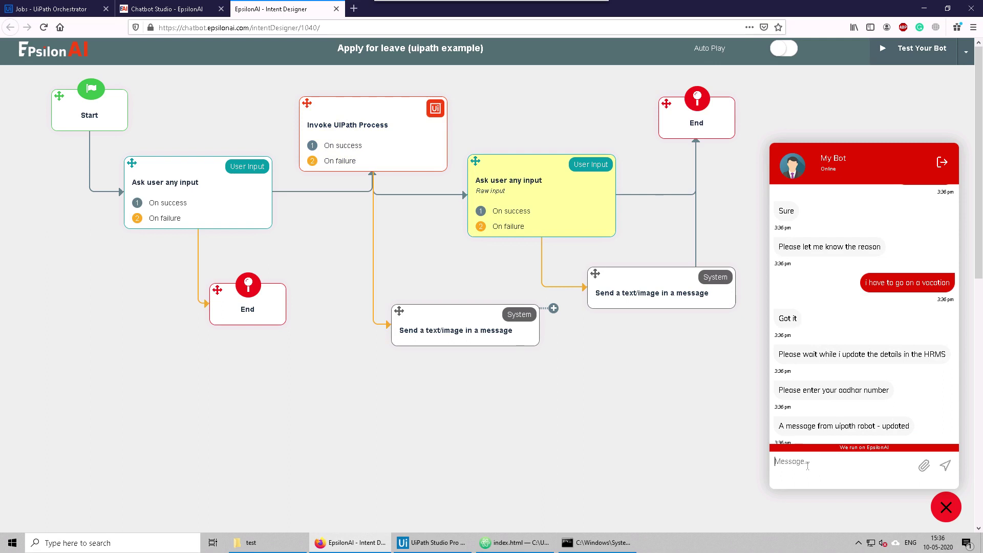
{"action": "type", "text": "office location"}
{"action": "key", "text": "Return"}
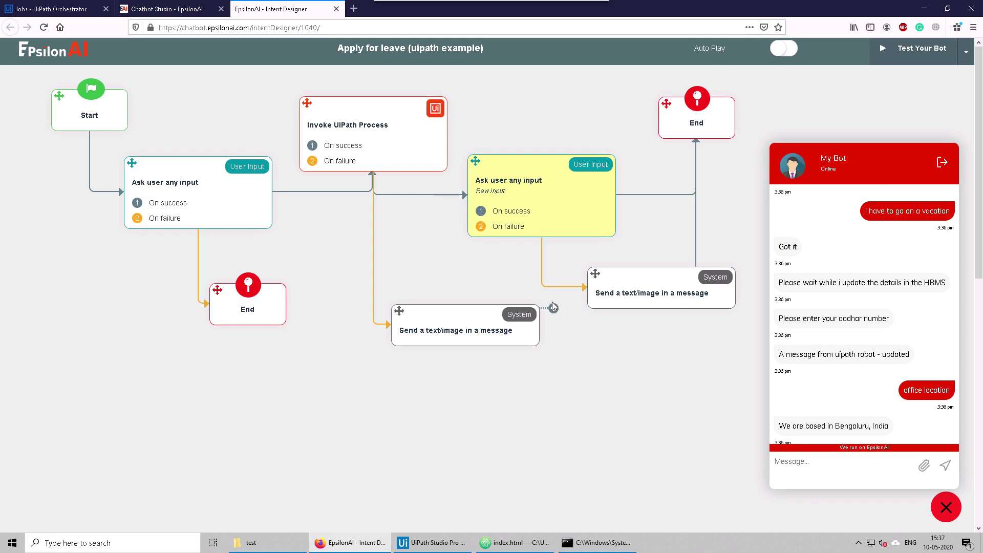
Step: Delete the second Ask node, both Send nodes and their links after Invoke UiPath Process
{"action": "left_click", "coordinate": [561, 287]}
{"action": "left_click", "coordinate": [648, 195]}
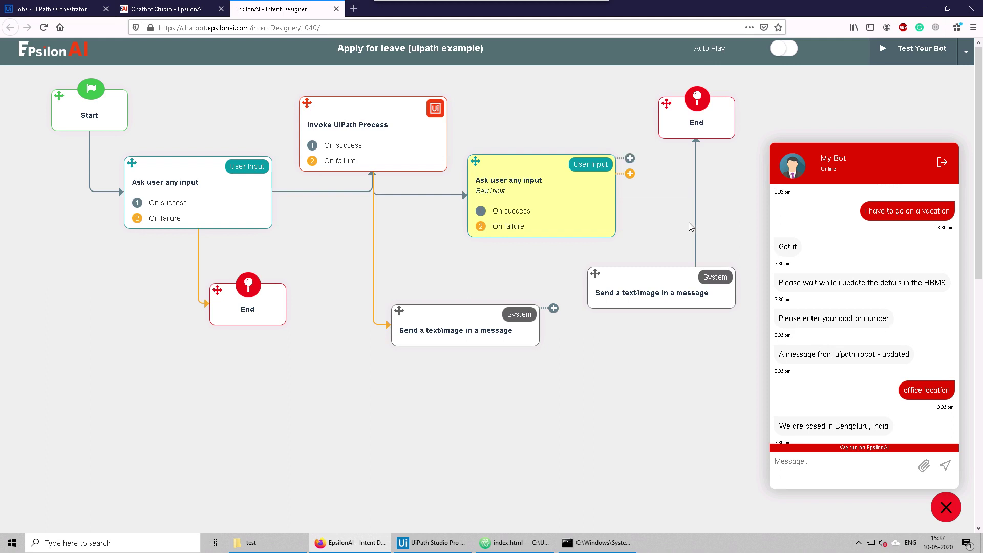
{"action": "left_click", "coordinate": [698, 227]}
{"action": "left_click_drag", "start_coordinate": [475, 162], "coordinate": [539, 200]}
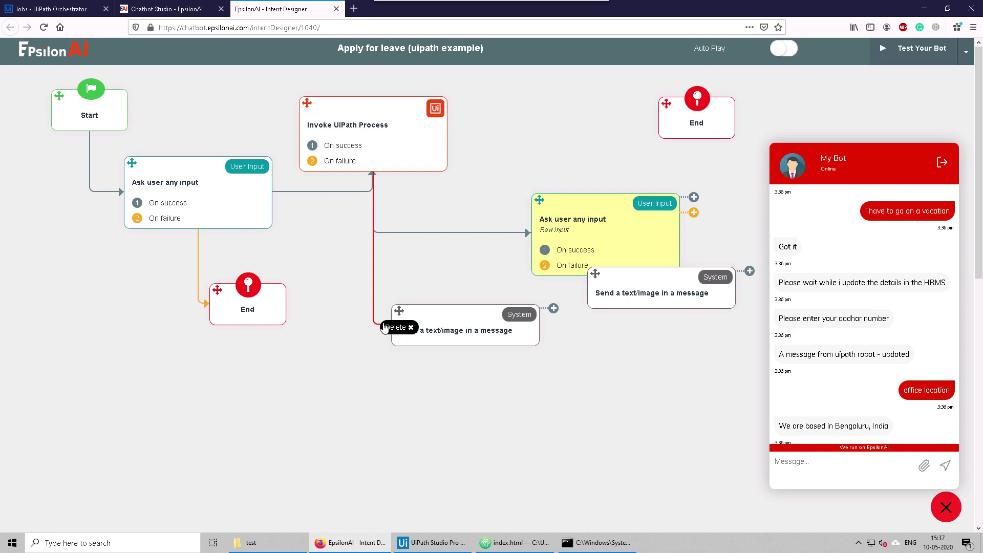
{"action": "left_click", "coordinate": [385, 329]}
{"action": "left_click", "coordinate": [425, 237]}
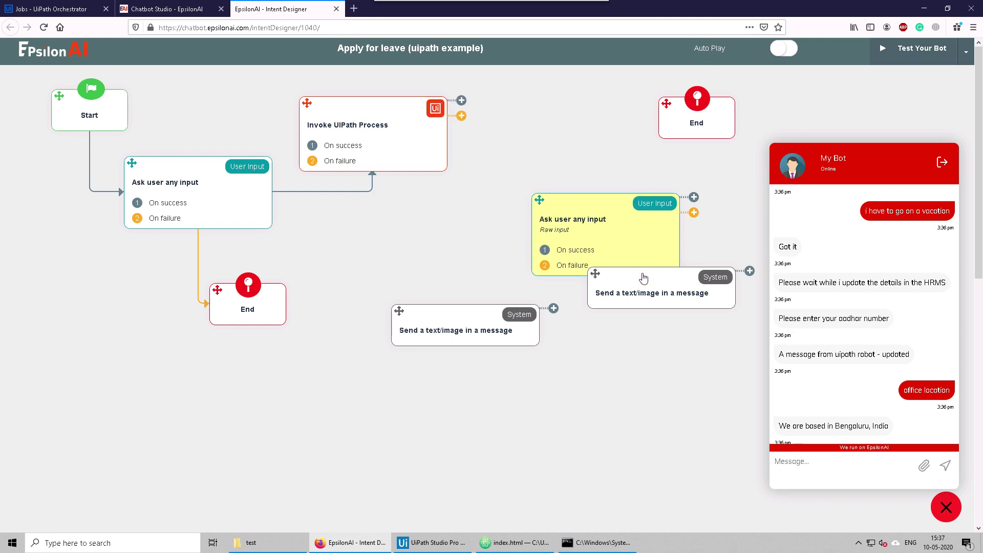
{"action": "left_click_drag", "start_coordinate": [611, 277], "coordinate": [562, 412]}
{"action": "left_click", "coordinate": [677, 436]}
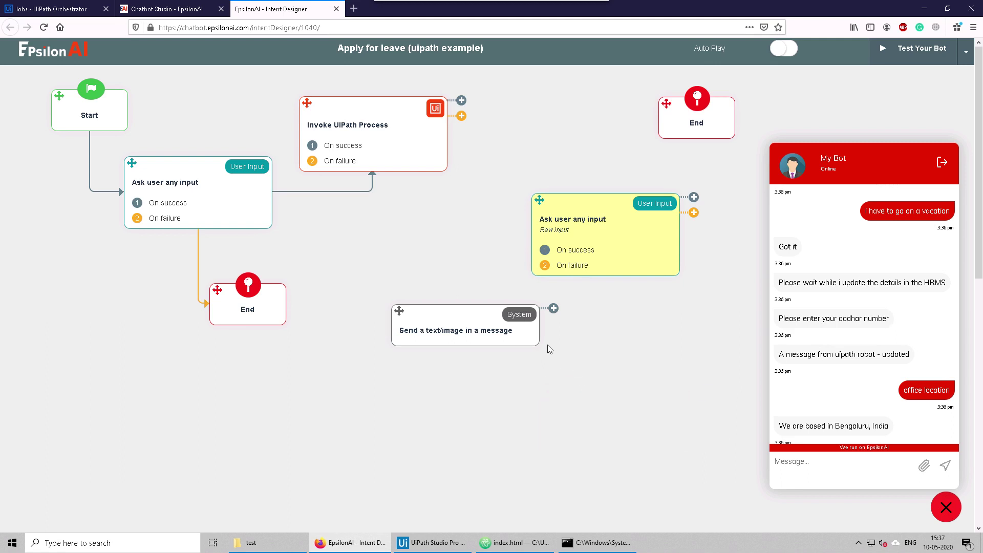
{"action": "left_click", "coordinate": [530, 338]}
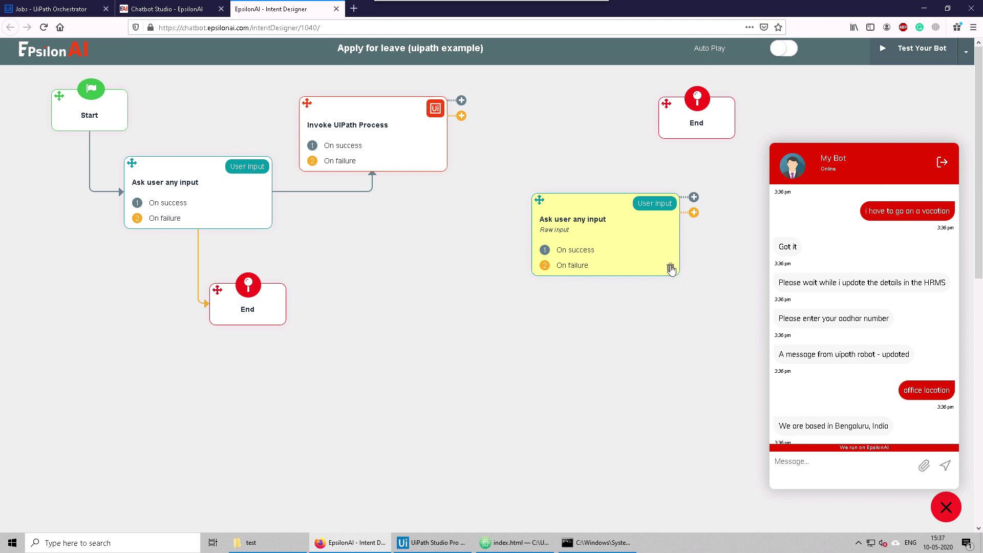
{"action": "left_click", "coordinate": [670, 266]}
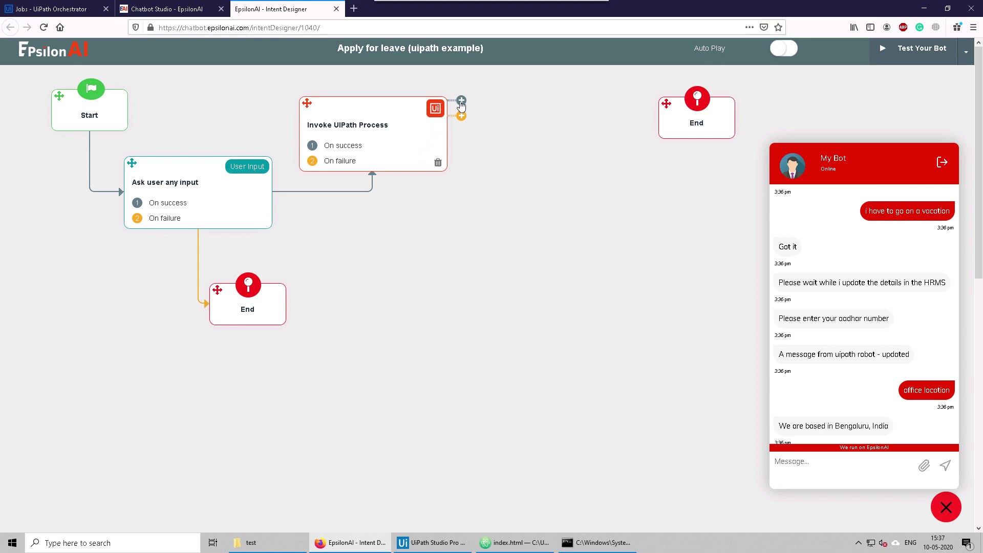
Step: Add a Transfer Chat To Human step after Invoke UiPath Process and connect it to End
{"action": "left_click_drag", "start_coordinate": [461, 102], "coordinate": [533, 90]}
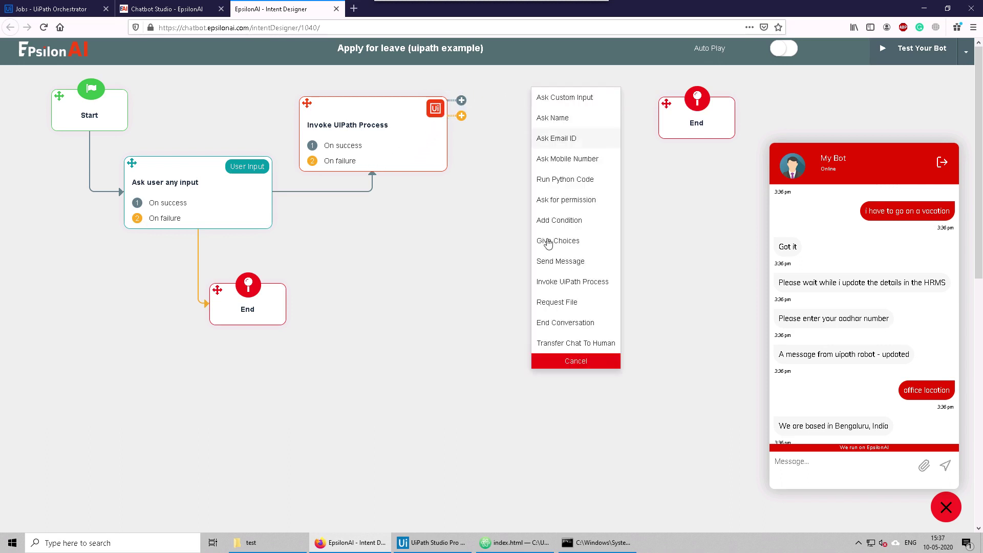
{"action": "left_click", "coordinate": [558, 343]}
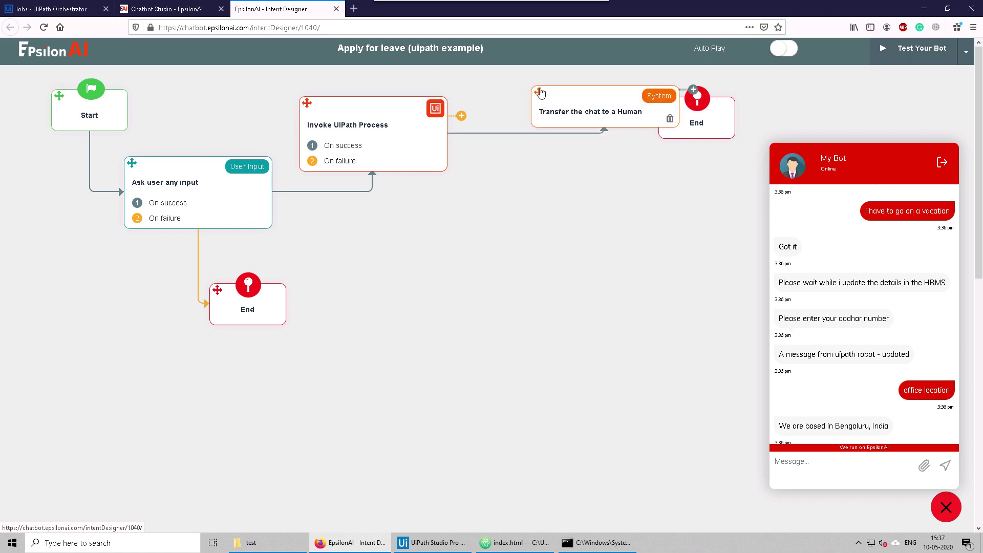
{"action": "left_click_drag", "start_coordinate": [540, 92], "coordinate": [486, 216]}
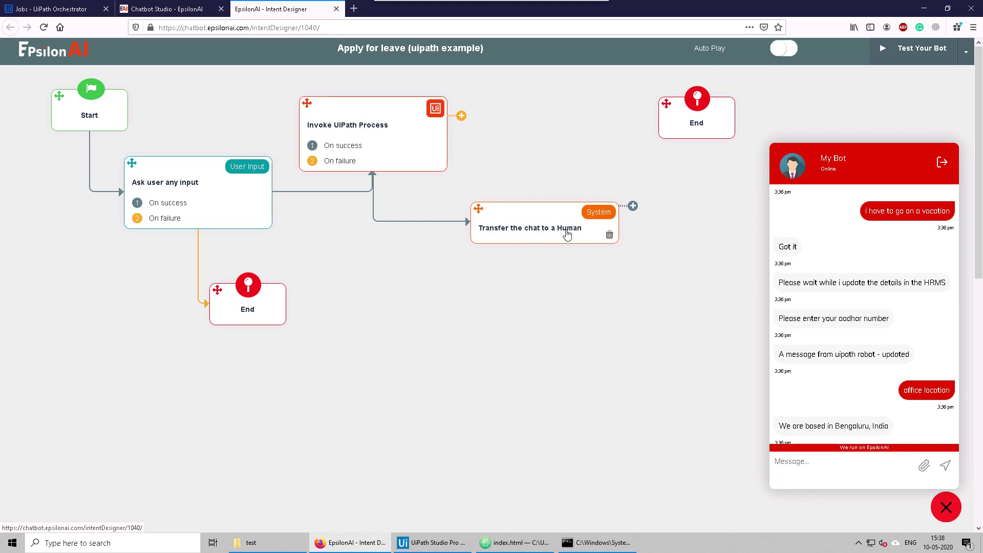
{"action": "left_click_drag", "start_coordinate": [633, 206], "coordinate": [669, 130]}
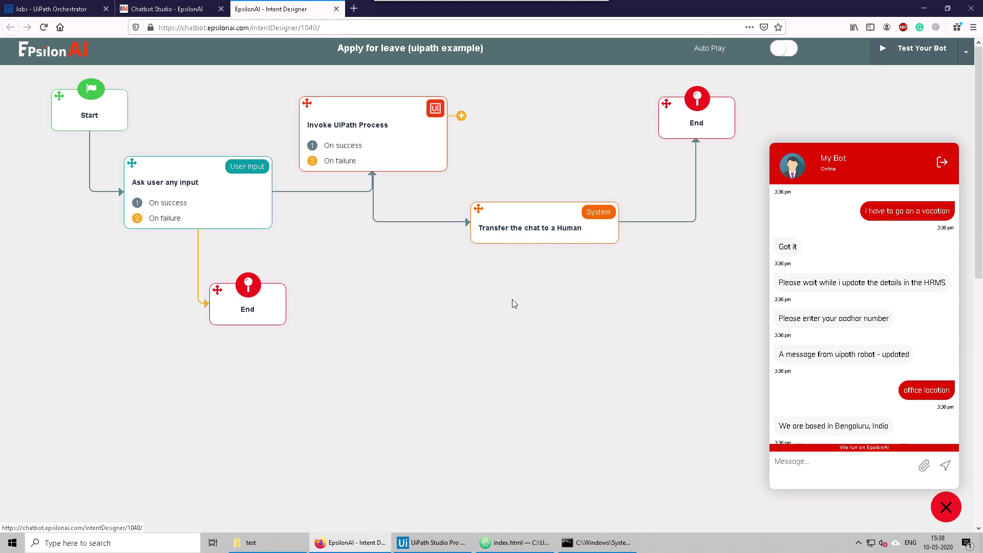
{"action": "left_click_drag", "start_coordinate": [272, 11], "coordinate": [495, 257]}
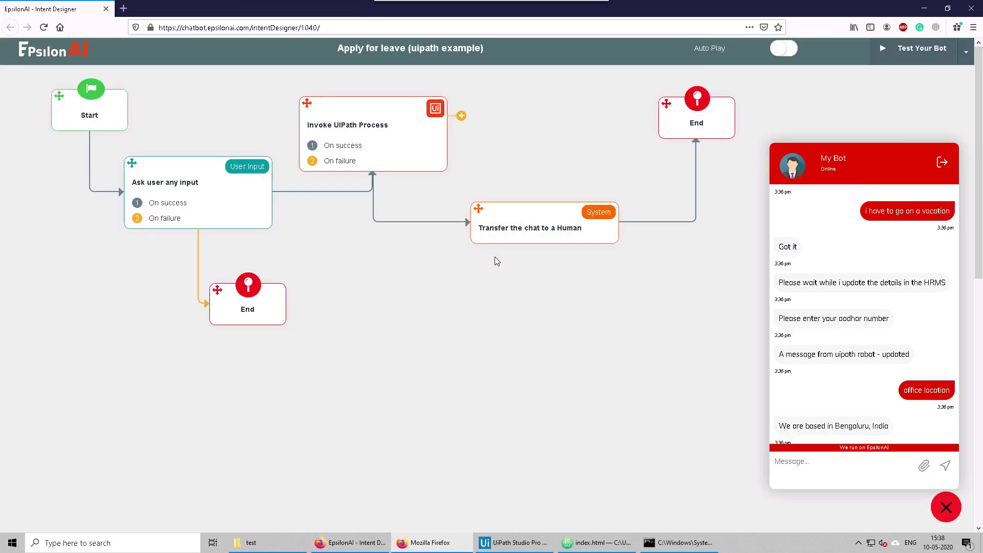
Step: Shrink the detached Intent Designer window and open the live Support page
{"action": "left_click_drag", "start_coordinate": [318, 14], "coordinate": [322, 95]}
{"action": "right_click", "coordinate": [322, 94]}
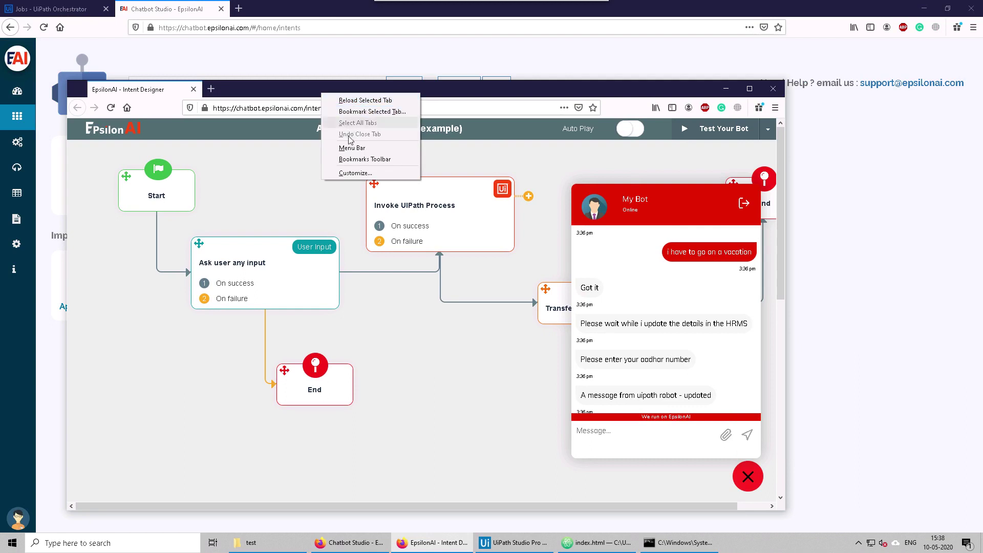
{"action": "left_click", "coordinate": [302, 98]}
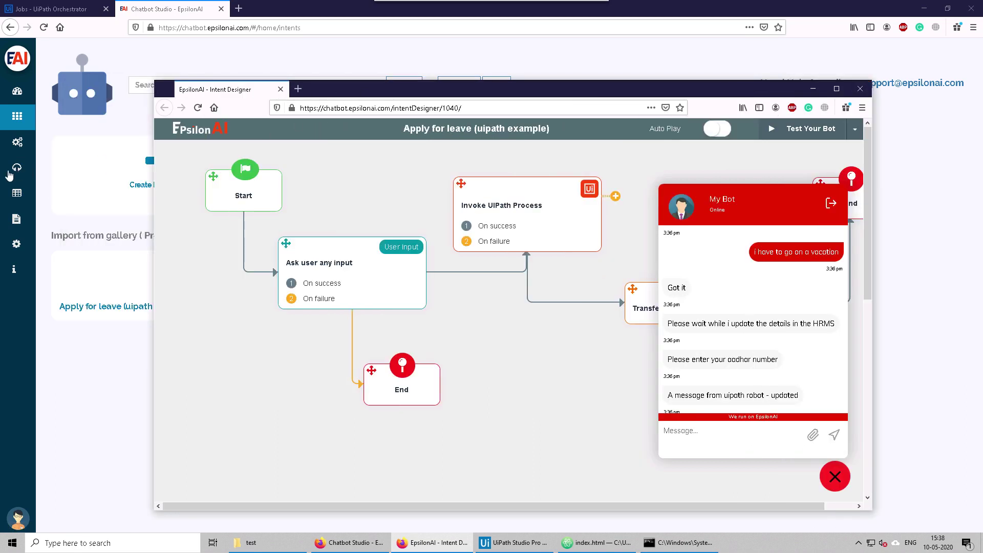
{"action": "left_click", "coordinate": [15, 171]}
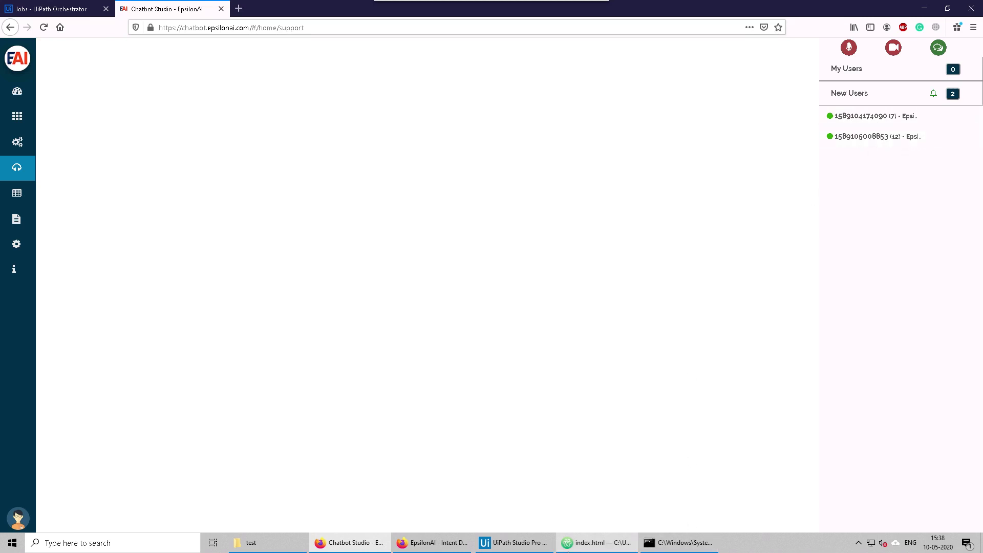
Step: Restart the test chat with a new conversation and send 'hi' to the bot
{"action": "left_click", "coordinate": [449, 547]}
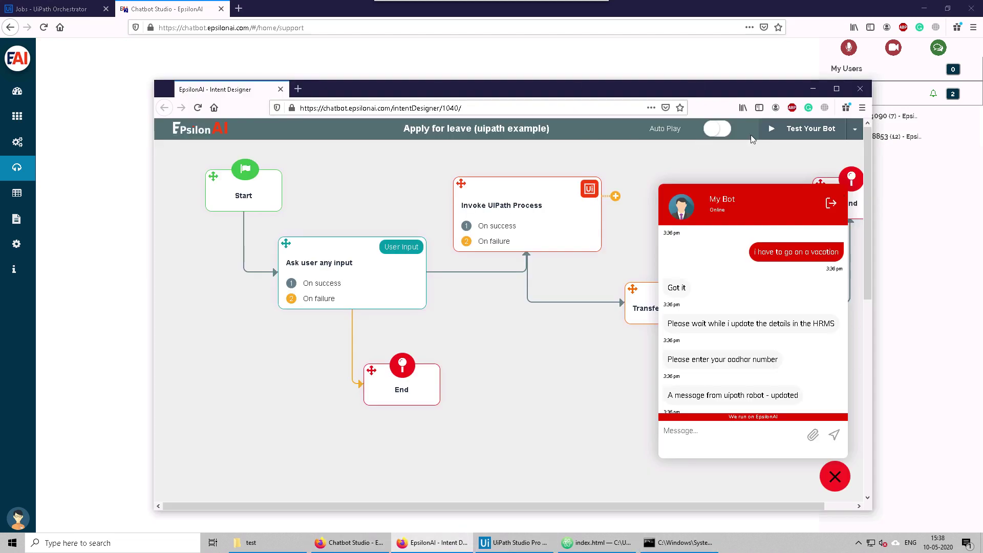
{"action": "left_click", "coordinate": [830, 205]}
{"action": "left_click", "coordinate": [778, 401]}
{"action": "left_click", "coordinate": [764, 436]}
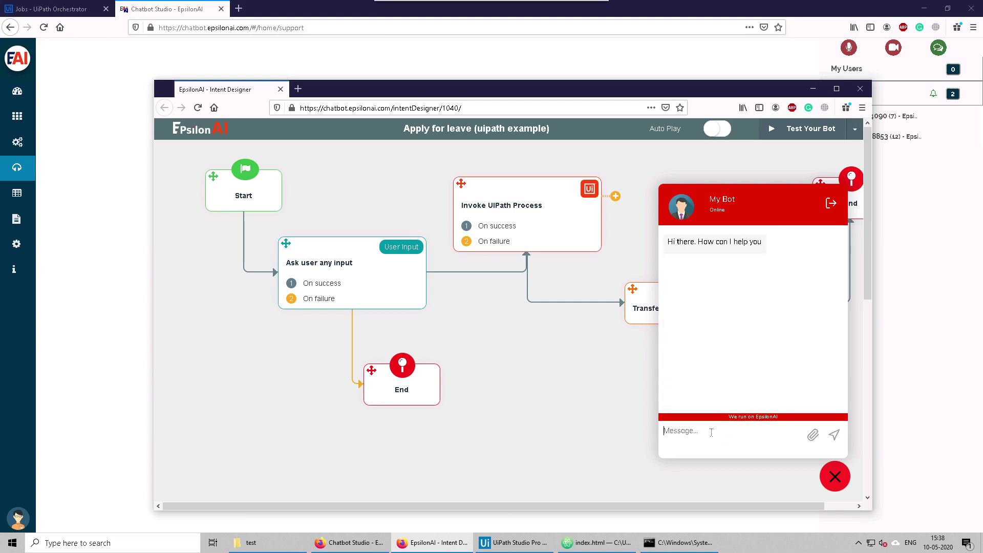
{"action": "type", "text": "hi"}
{"action": "key", "text": "Return"}
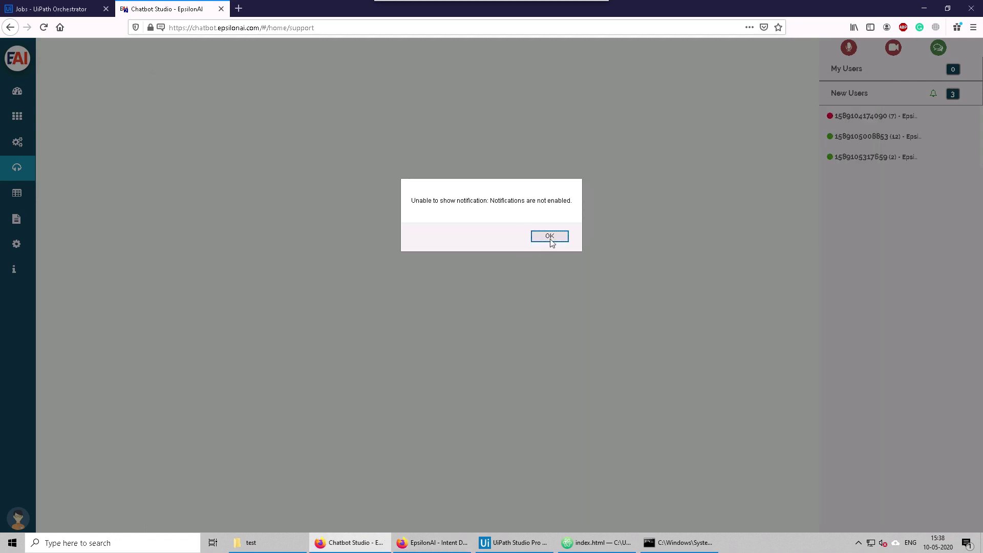
Step: Allow notifications for the EpsilonAI site from the address-bar permission prompt
{"action": "left_click", "coordinate": [549, 236]}
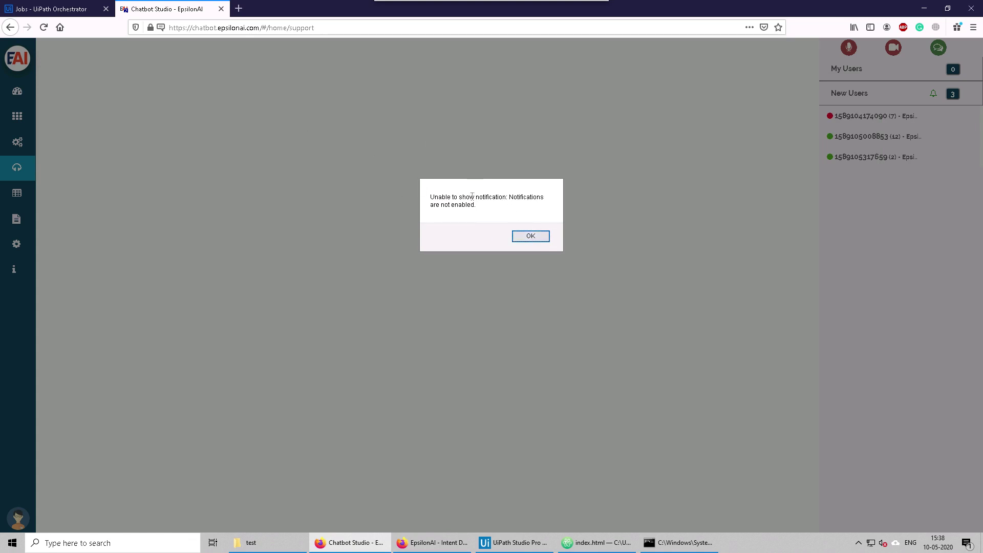
{"action": "left_click", "coordinate": [545, 237]}
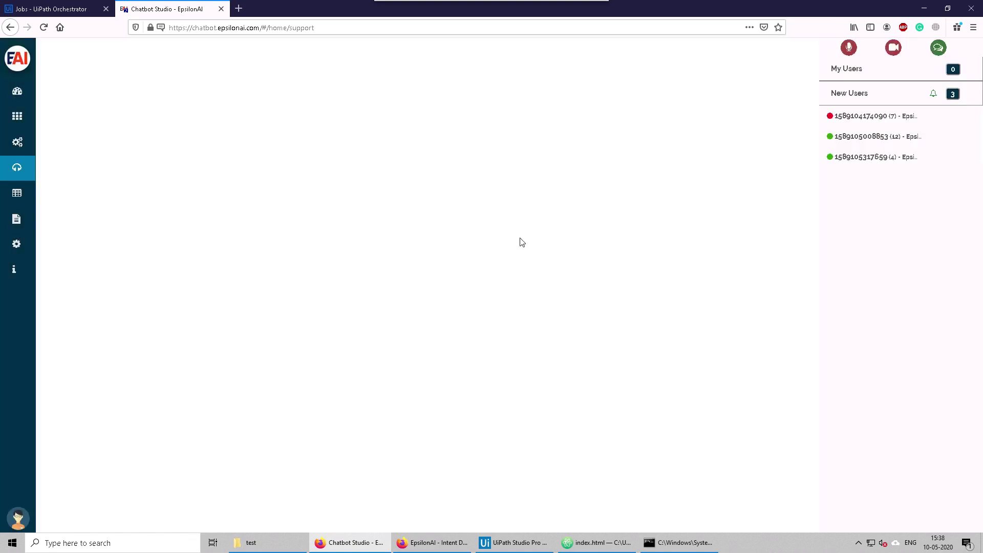
{"action": "left_click", "coordinate": [161, 28]}
{"action": "left_click", "coordinate": [209, 91]}
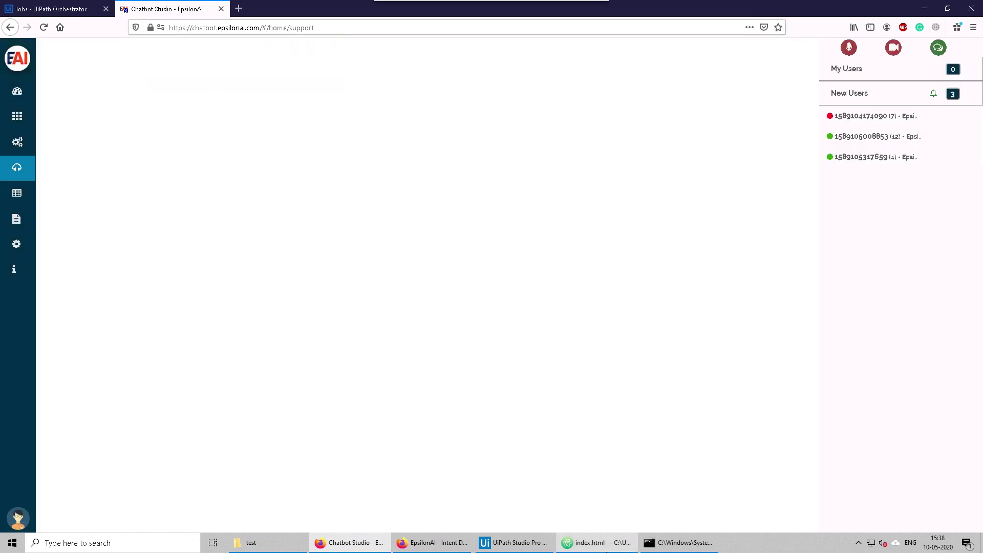
Step: Return to the intents list and close the separate Intent Designer window
{"action": "left_click", "coordinate": [460, 544]}
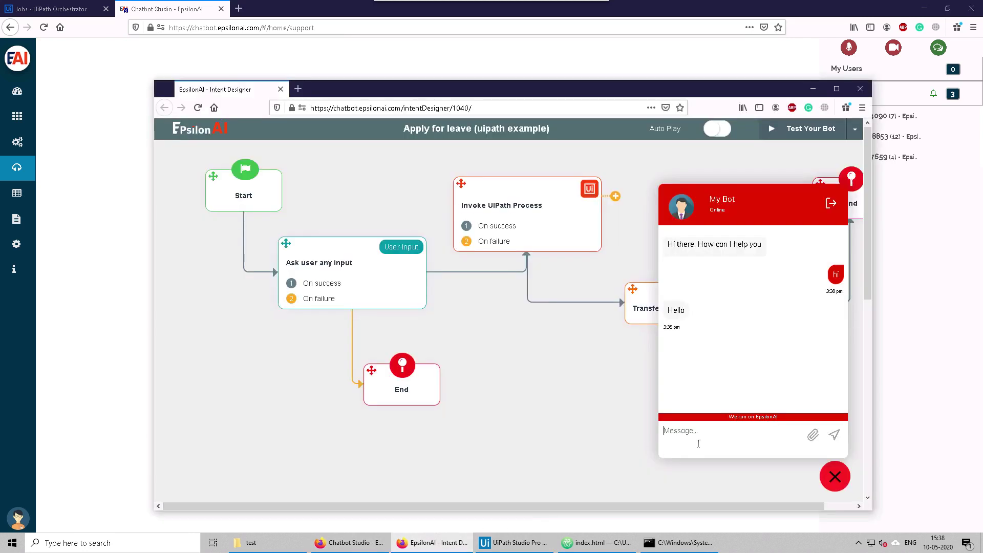
{"action": "left_click", "coordinate": [18, 116]}
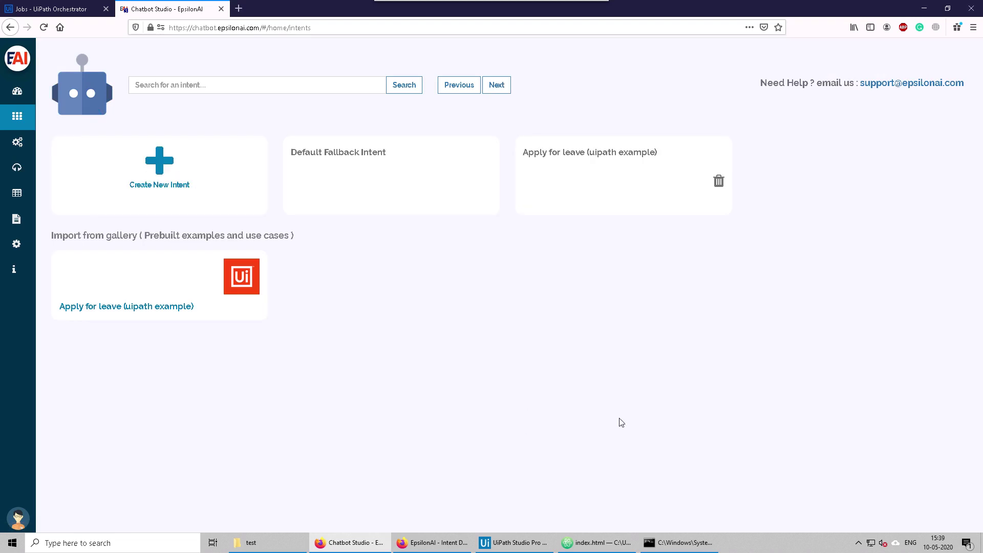
{"action": "right_click", "coordinate": [433, 542]}
{"action": "left_click", "coordinate": [417, 521]}
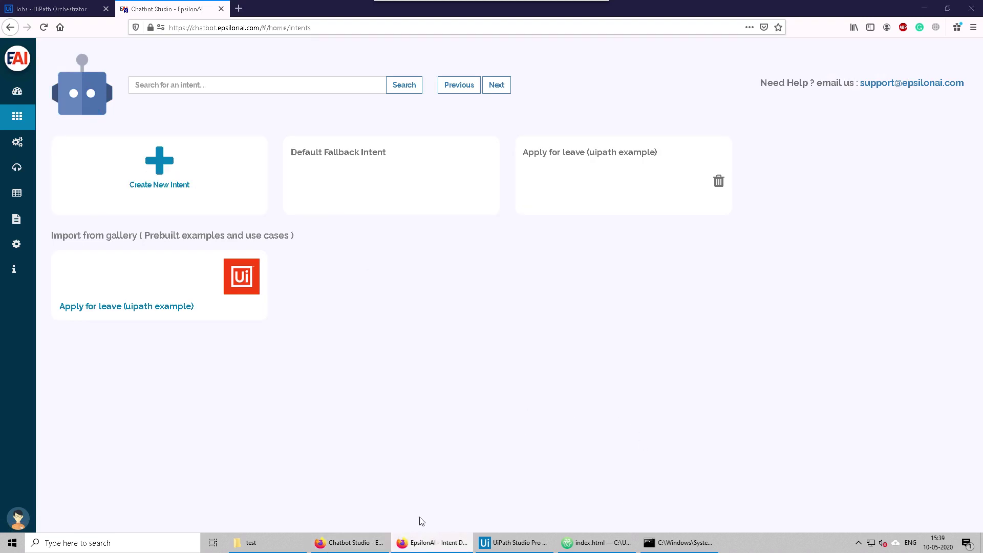
Step: Restart the bot's test conversation and greet it with 'hi'
{"action": "left_click", "coordinate": [635, 187]}
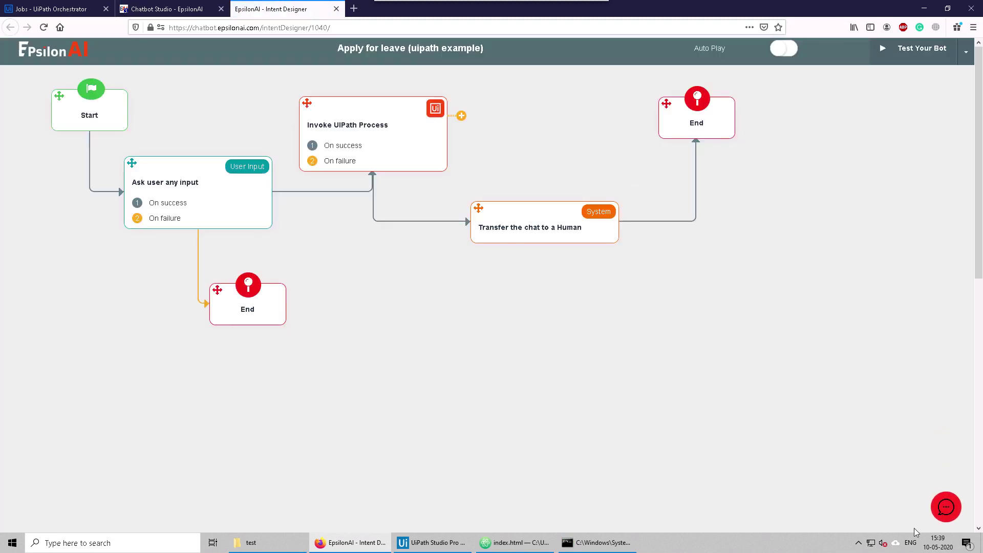
{"action": "left_click", "coordinate": [946, 506]}
{"action": "left_click", "coordinate": [942, 162]}
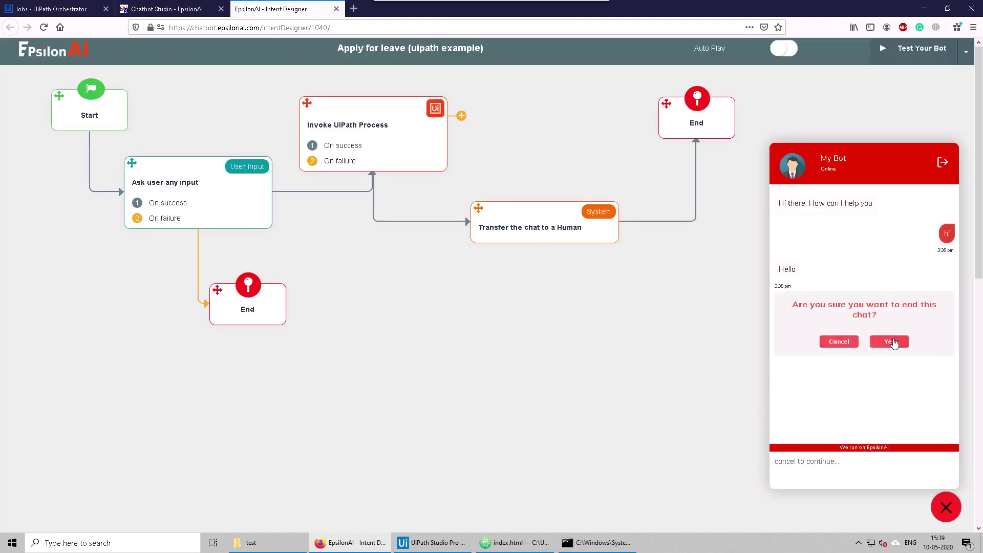
{"action": "left_click", "coordinate": [893, 342]}
{"action": "left_click", "coordinate": [867, 467]}
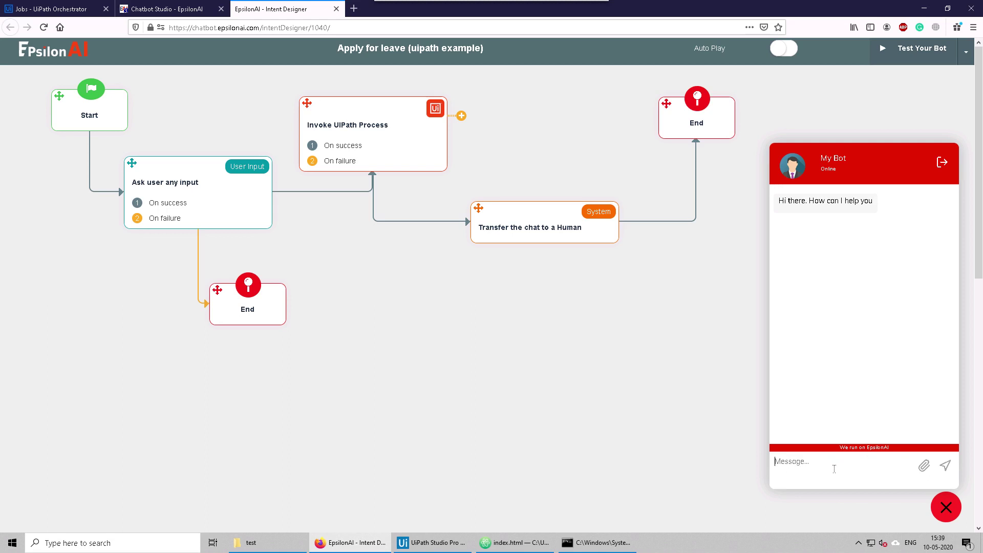
{"action": "type", "text": "hi"}
{"action": "key", "text": "Return"}
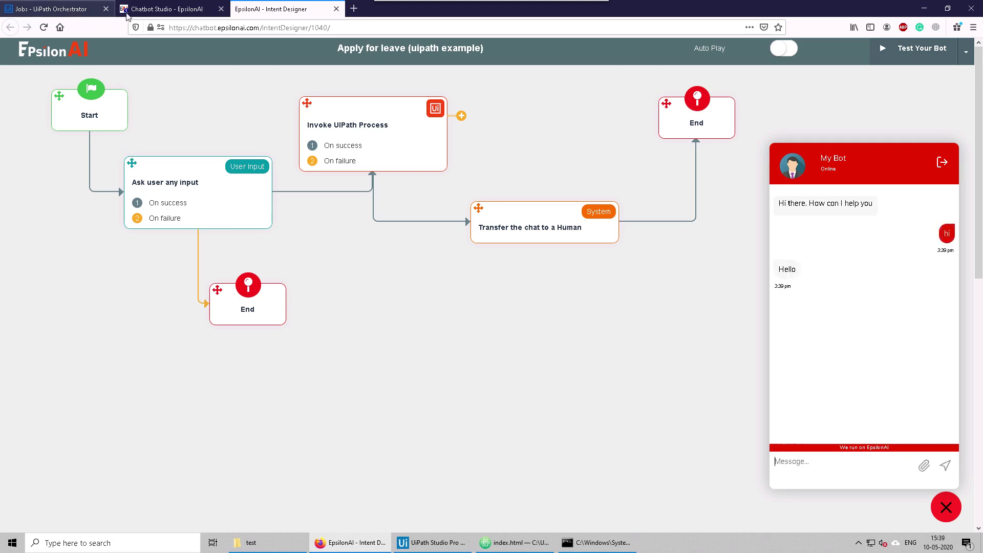
Step: Reload the intents page, then request 'leave' with the reason 'i have to go'
{"action": "left_click", "coordinate": [135, 9]}
{"action": "left_click", "coordinate": [44, 30]}
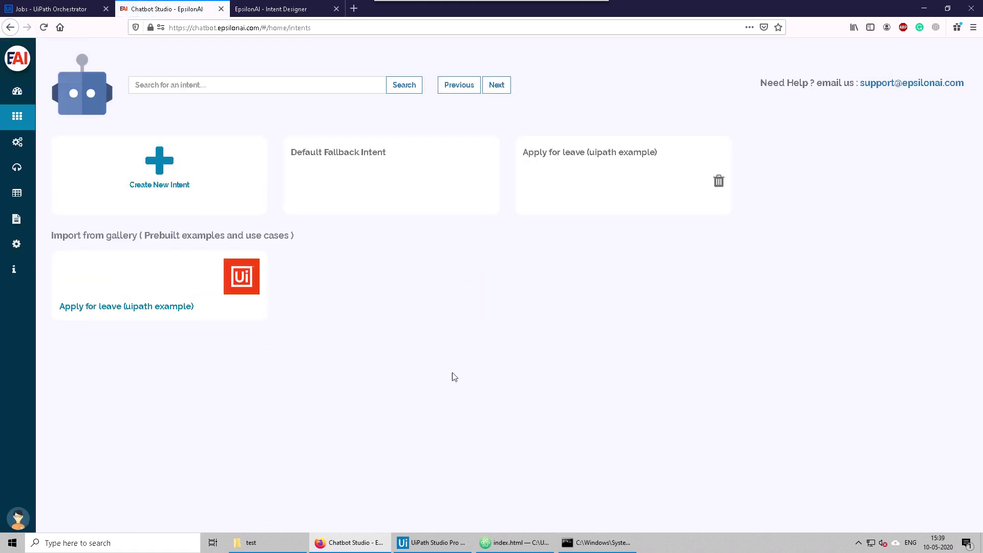
{"action": "left_click", "coordinate": [271, 10]}
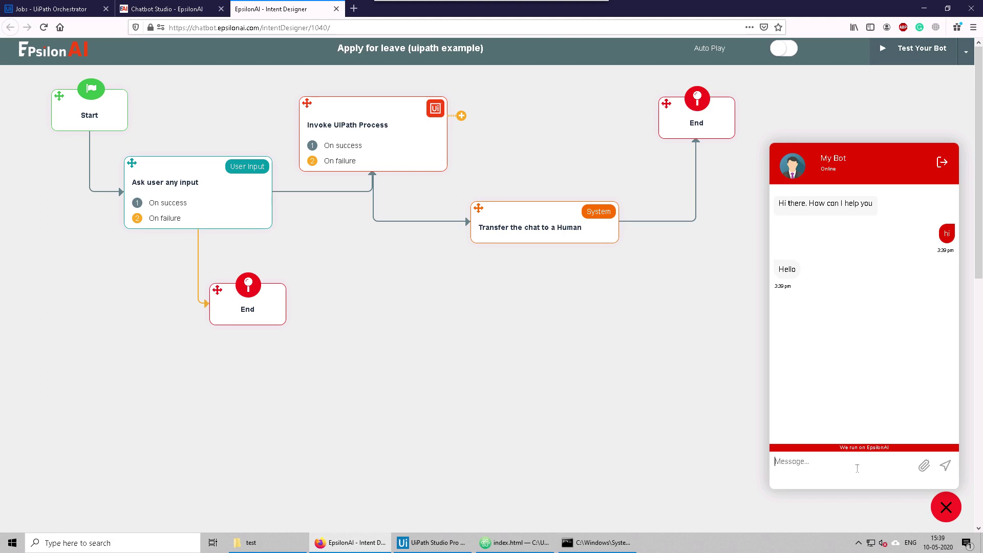
{"action": "type", "text": "leave"}
{"action": "key", "text": "Return"}
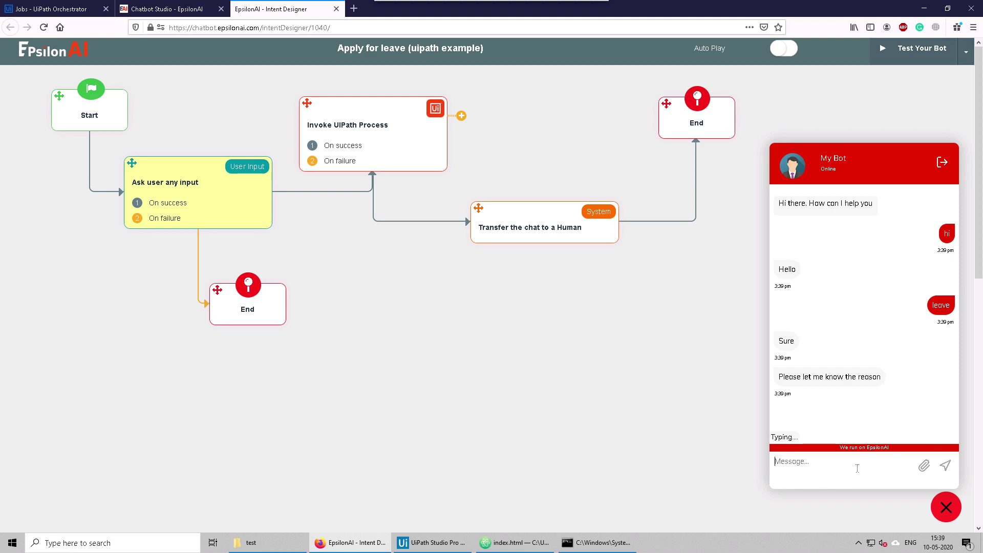
{"action": "type", "text": "i have to "}
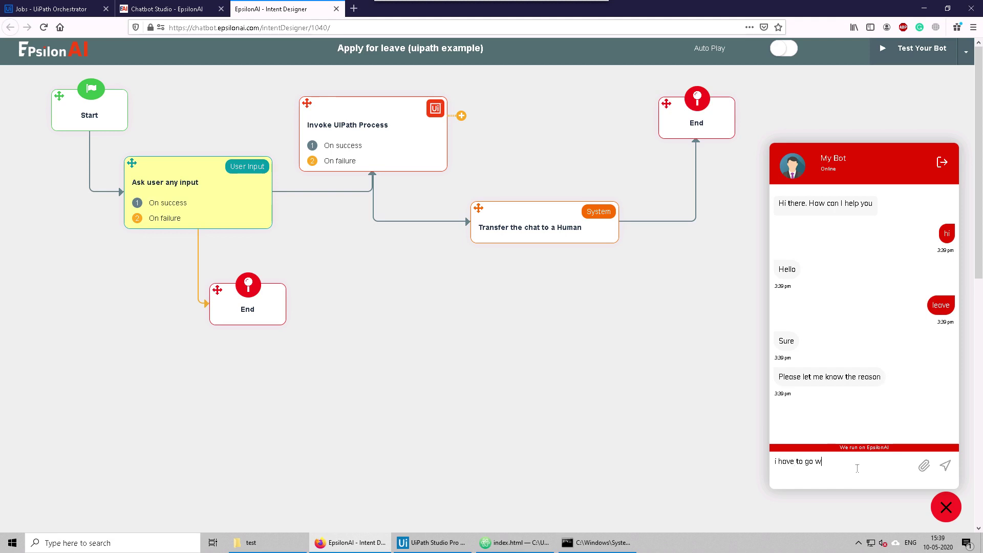
{"action": "type", "text": "go"}
{"action": "key", "text": "Return"}
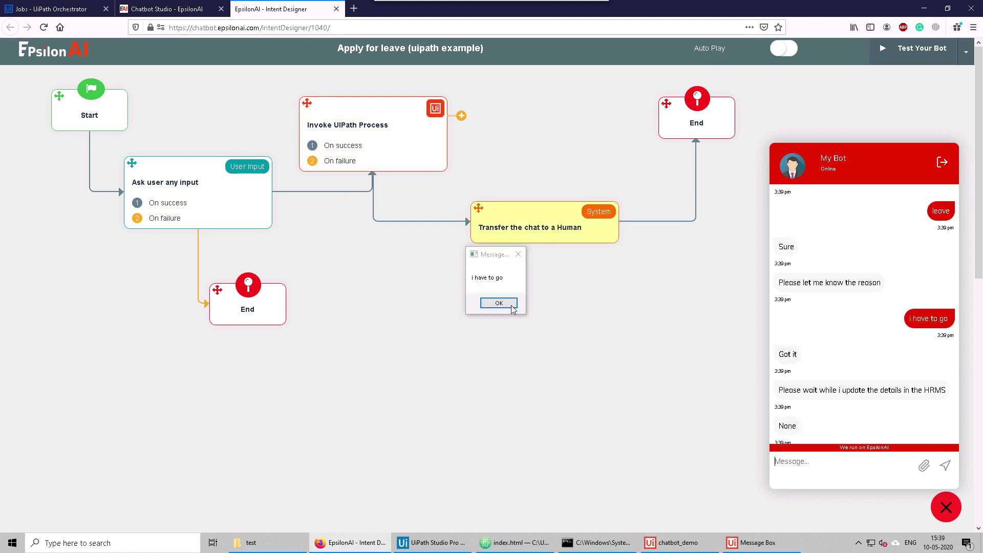
Step: Give the Transfer the chat to a Human step the message 'okay, let me transfer you to an agent' and save
{"action": "left_click", "coordinate": [512, 304]}
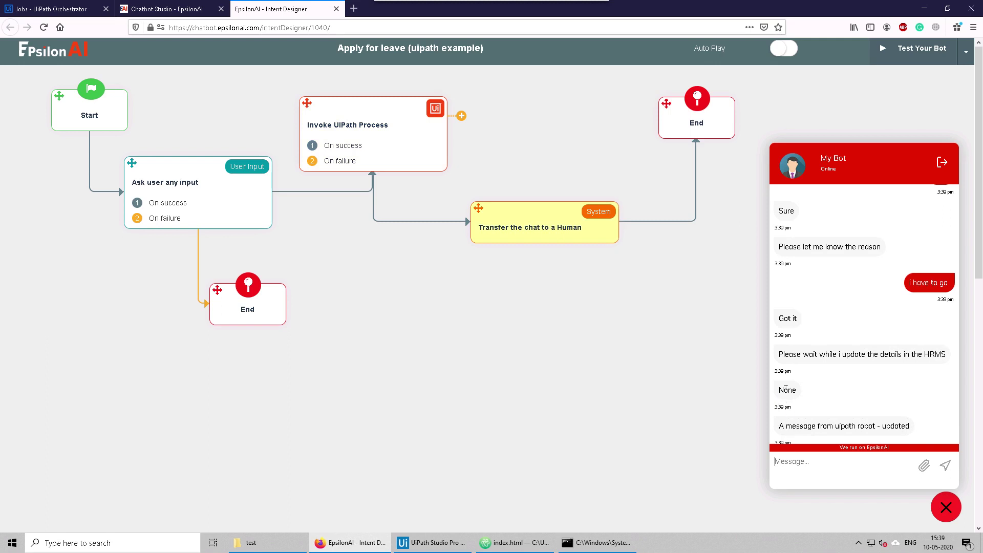
{"action": "double_click", "coordinate": [787, 390]}
{"action": "left_click", "coordinate": [524, 221]}
{"action": "left_click", "coordinate": [524, 221]}
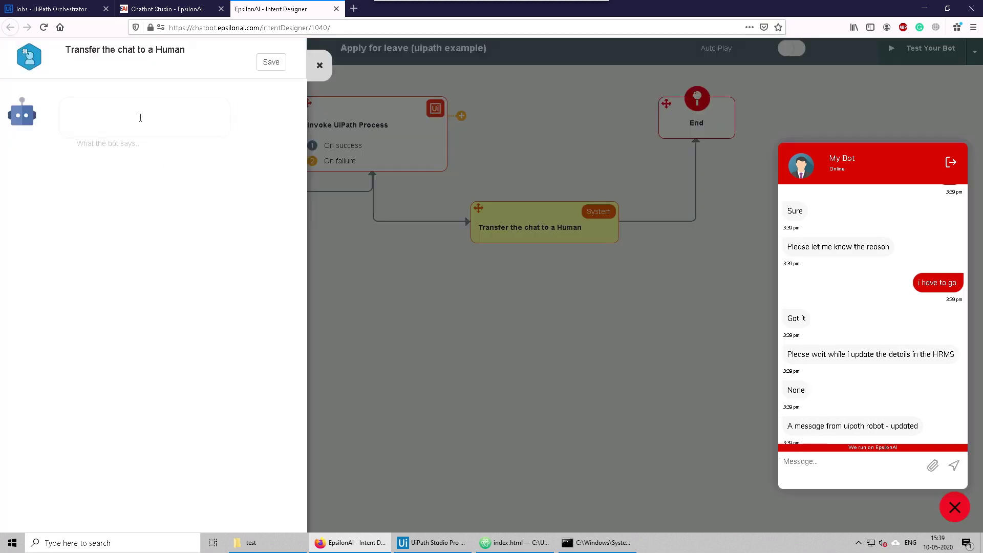
{"action": "left_click", "coordinate": [139, 111]}
{"action": "type", "text": "okay, let me transfer you to an agenet"}
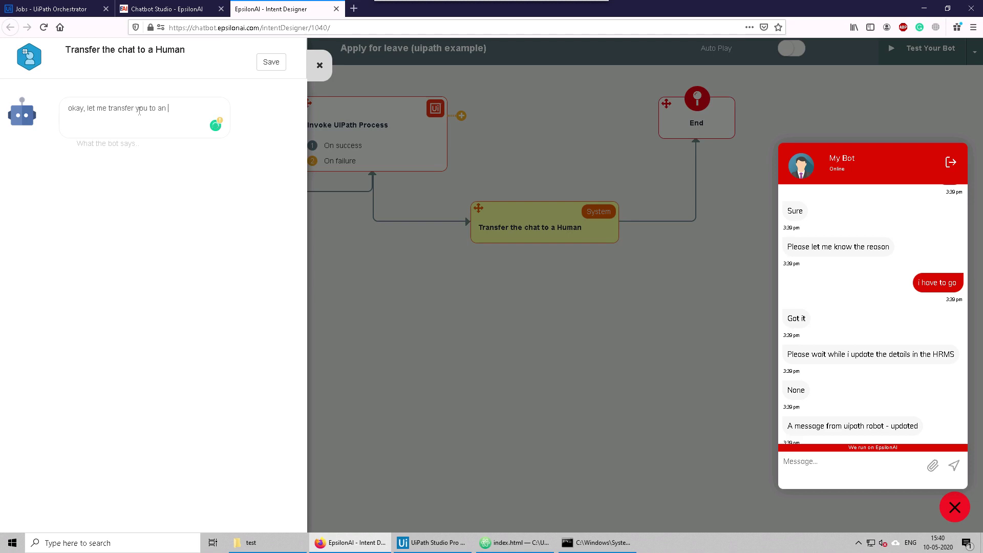
{"action": "key", "text": "BackSpace"}
{"action": "key", "text": "BackSpace"}
{"action": "left_click", "coordinate": [270, 61]}
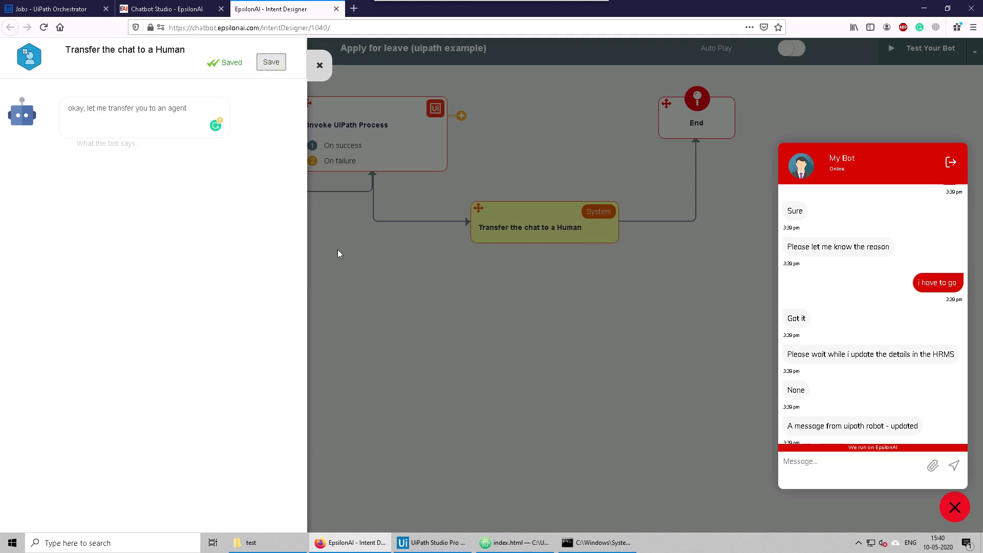
Step: Keep the test chat open and highlight the UiPath robot's reply
{"action": "left_click", "coordinate": [940, 162]}
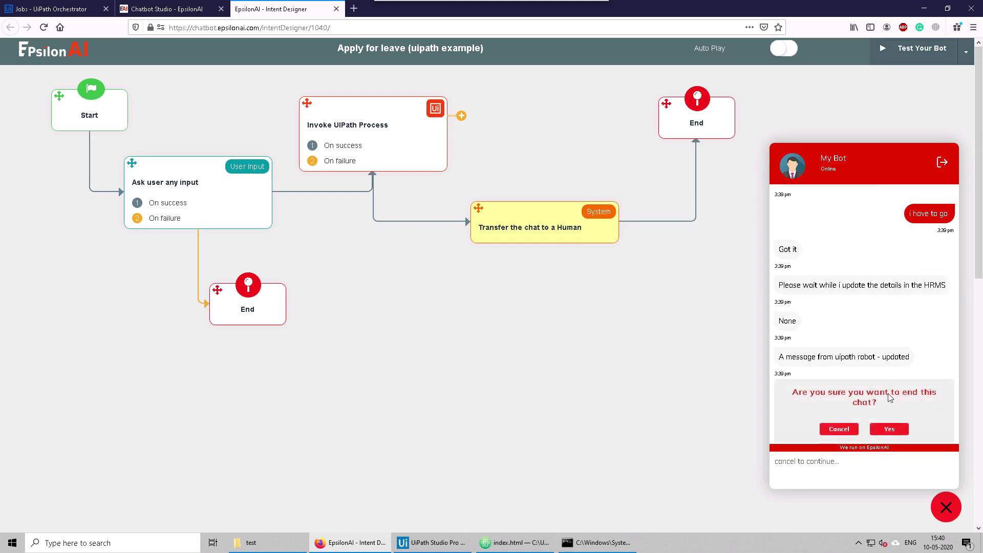
{"action": "left_click", "coordinate": [844, 432]}
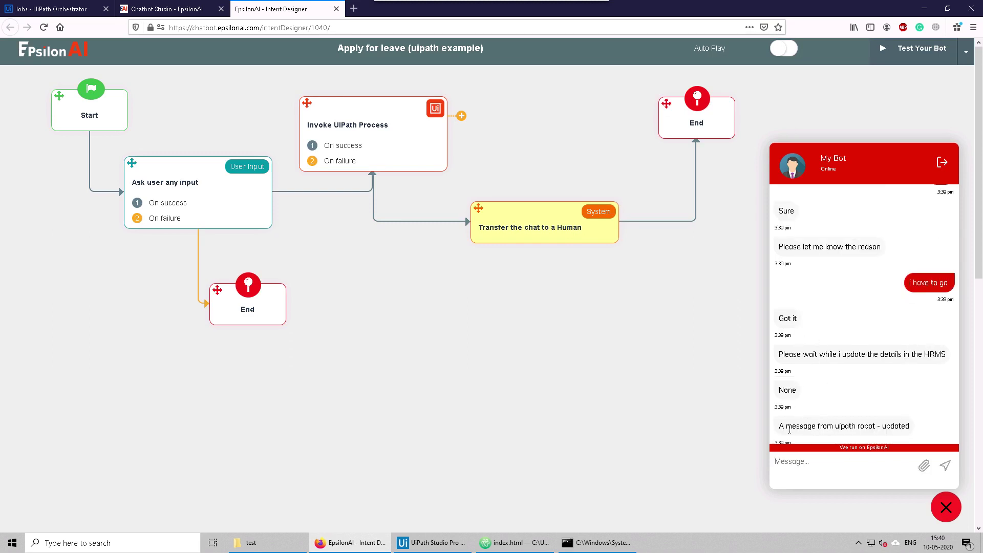
{"action": "left_click_drag", "start_coordinate": [784, 425], "coordinate": [904, 436]}
Step: Assign the waiting leave user to yourself in Support, then go back to the Intent Designer
{"action": "left_click", "coordinate": [874, 410]}
{"action": "left_click", "coordinate": [164, 10]}
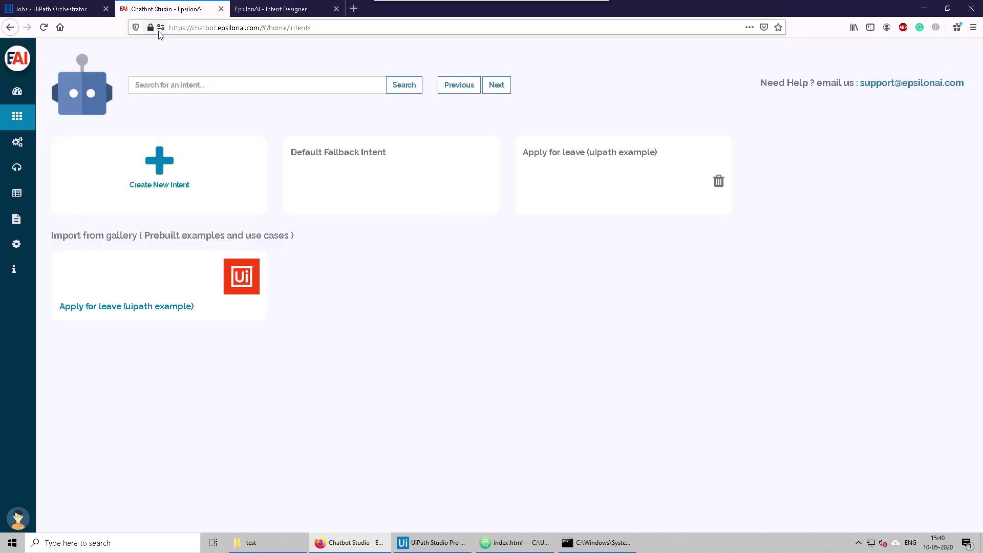
{"action": "left_click", "coordinate": [16, 167]}
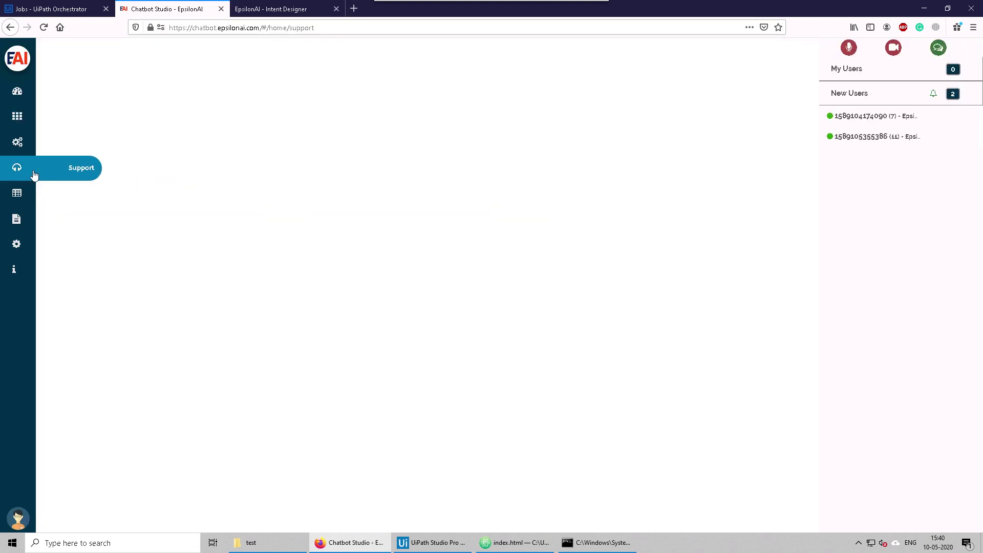
{"action": "left_click", "coordinate": [874, 138]}
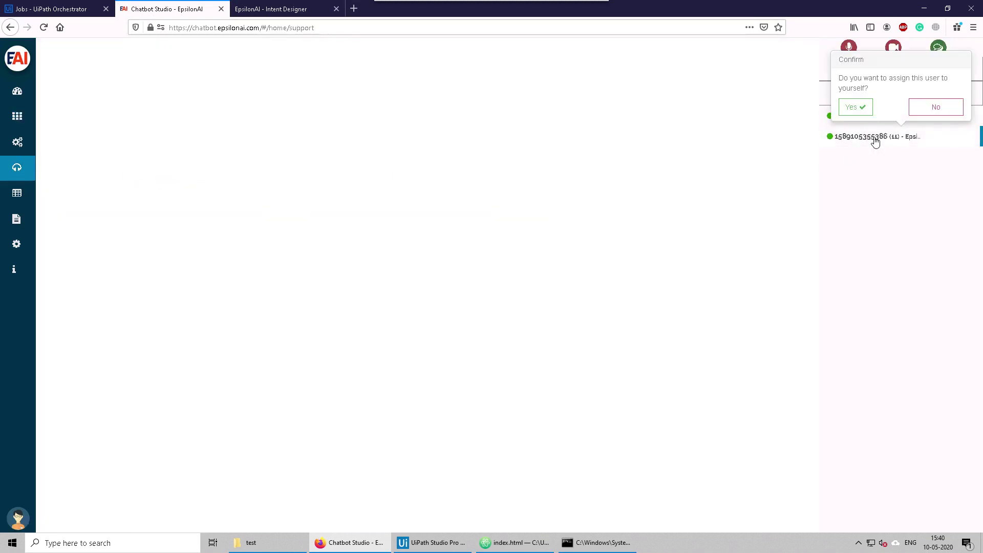
{"action": "left_click", "coordinate": [855, 107]}
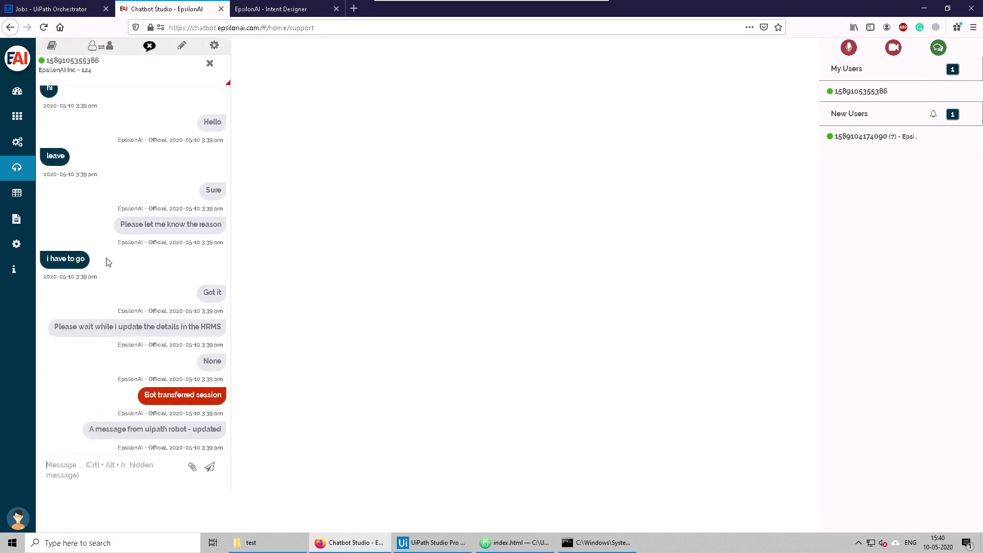
{"action": "scroll", "coordinate": [106, 260], "scroll_direction": "up", "scroll_amount": 1}
{"action": "scroll", "coordinate": [106, 258], "scroll_direction": "down", "scroll_amount": 1}
{"action": "left_click", "coordinate": [270, 8]}
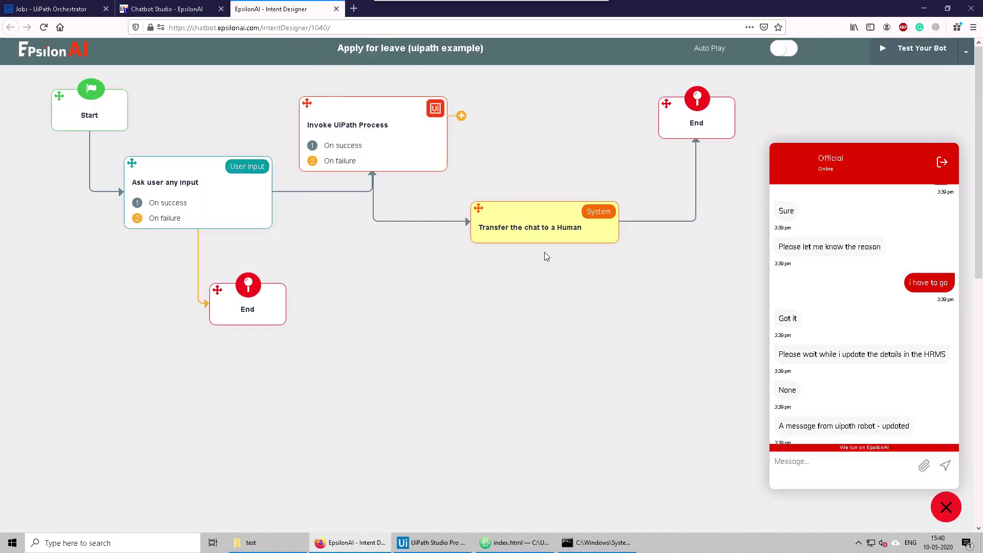
Step: Move the Intent Designer into its own window and send 'gfgdfgfd' from the test chat
{"action": "mouse_move", "coordinate": [361, 11]}
{"action": "left_mouse_down"}
{"action": "mouse_move", "coordinate": [573, 113]}
{"action": "mouse_move", "coordinate": [584, 110]}
{"action": "mouse_move", "coordinate": [587, 88]}
{"action": "left_mouse_up"}
{"action": "right_click", "coordinate": [588, 87]}
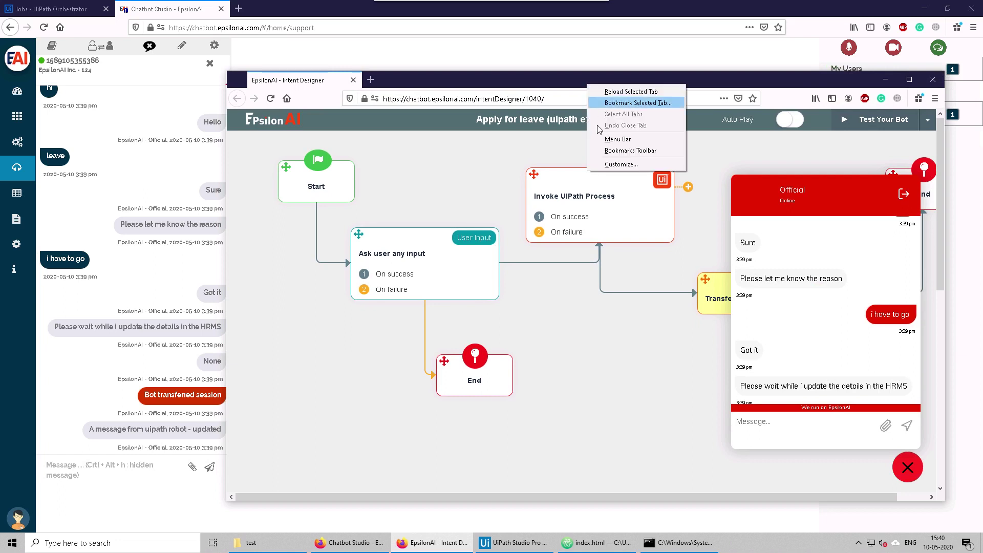
{"action": "left_click", "coordinate": [532, 89]}
{"action": "type", "text": "gfgdfgfd"}
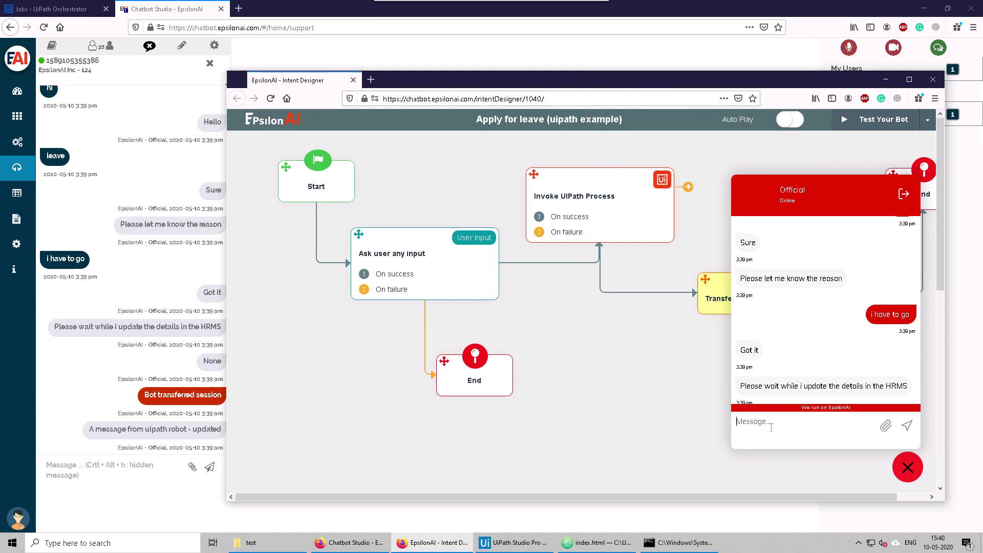
{"action": "key", "text": "Return"}
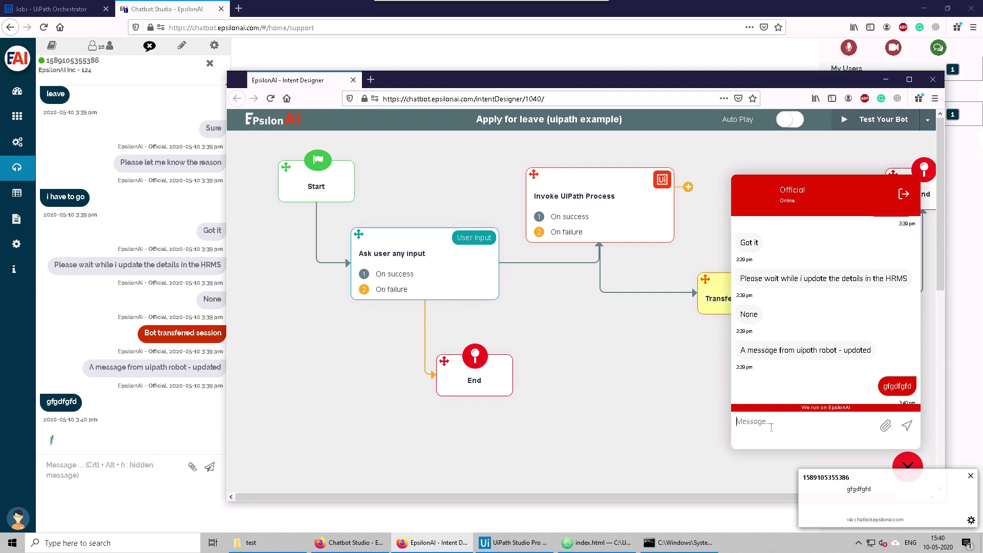
Step: Reply 'gdfgdfgd' as the agent, check it arrives in the test chat, and maximize the window
{"action": "left_click", "coordinate": [97, 468]}
{"action": "type", "text": "gdfg"}
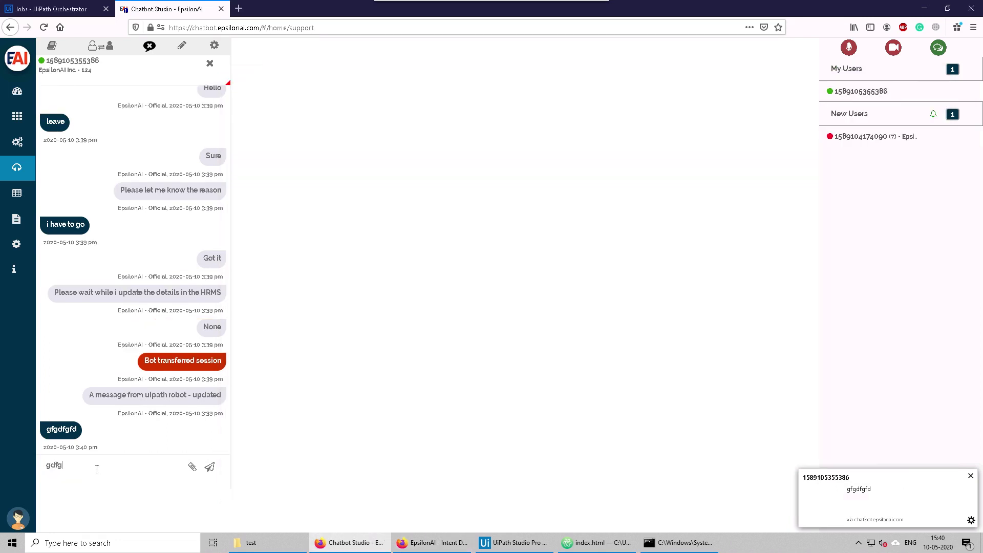
{"action": "type", "text": "dfgd"}
{"action": "key", "text": "Return"}
{"action": "left_click", "coordinate": [433, 542]}
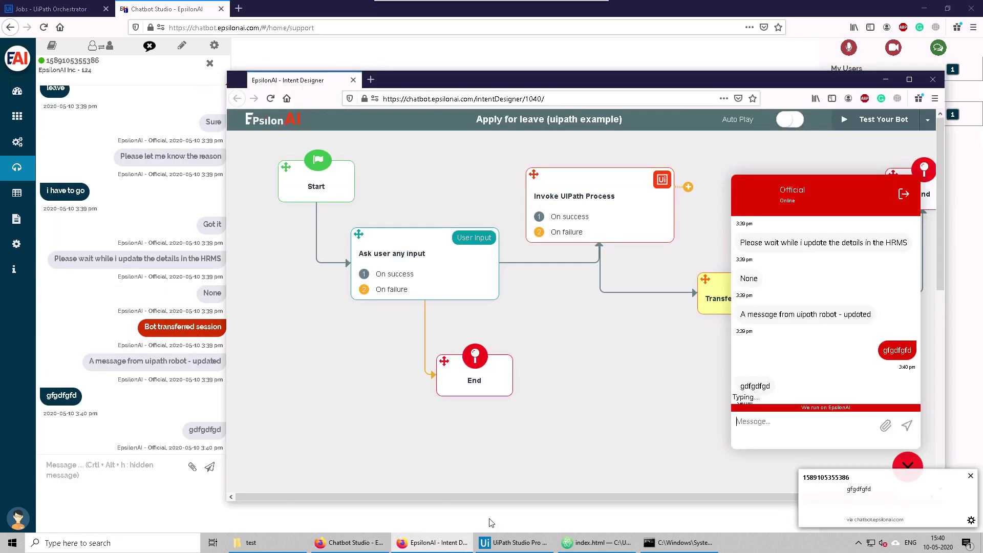
{"action": "left_click_drag", "start_coordinate": [748, 386], "coordinate": [808, 385]}
{"action": "left_click", "coordinate": [747, 392]}
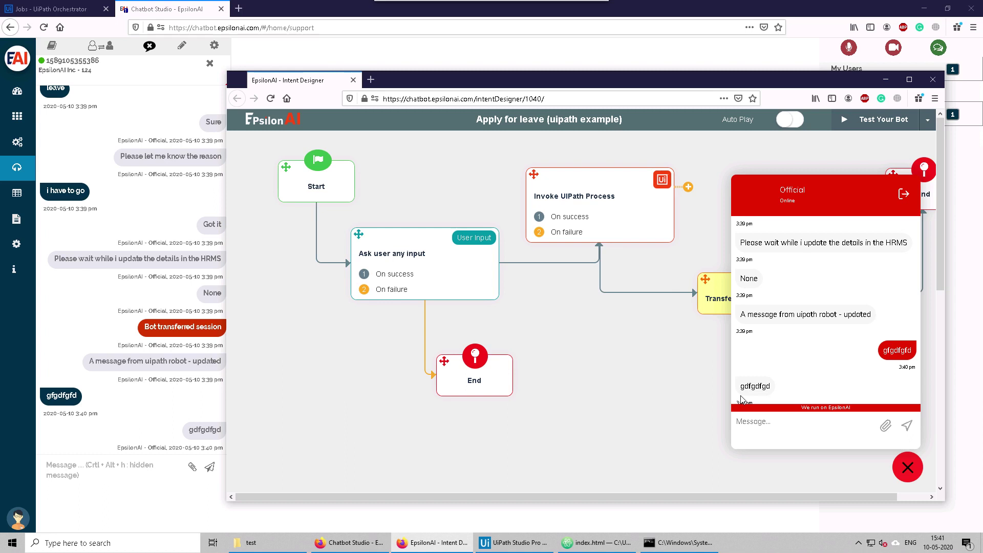
{"action": "double_click", "coordinate": [537, 87]}
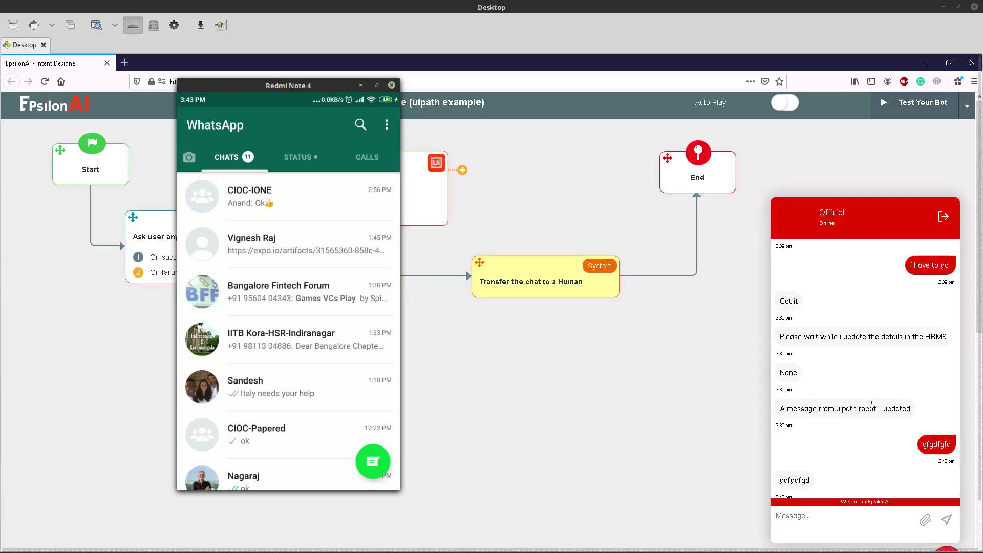
Step: Open the WhatsApp sandbox settings from the bot testing options
{"action": "left_click", "coordinate": [967, 107]}
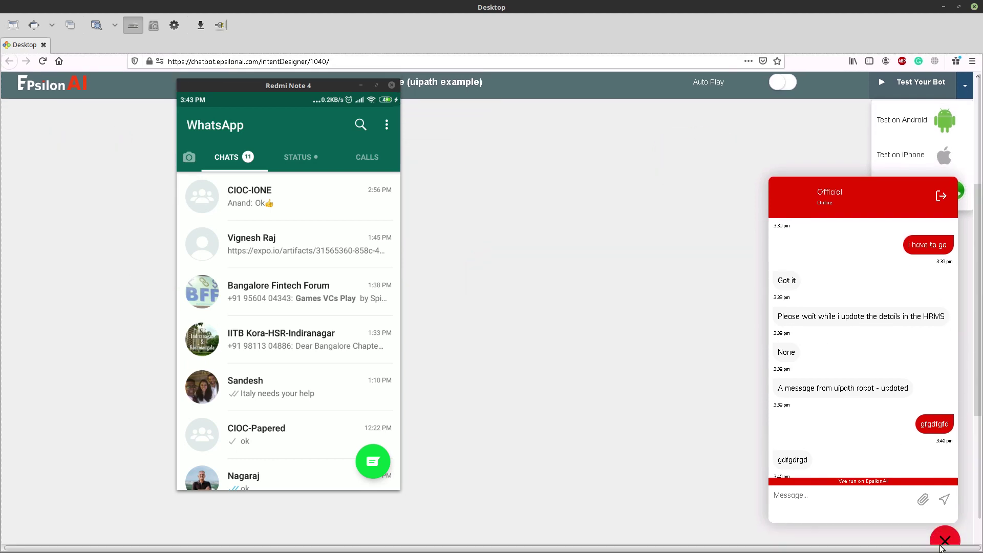
{"action": "left_click", "coordinate": [944, 541]}
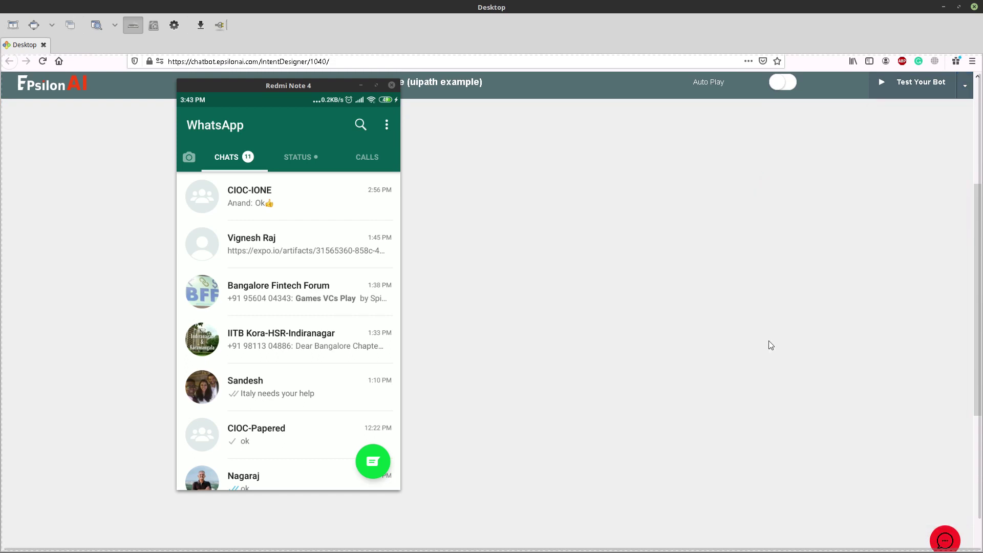
{"action": "left_click", "coordinate": [966, 88]}
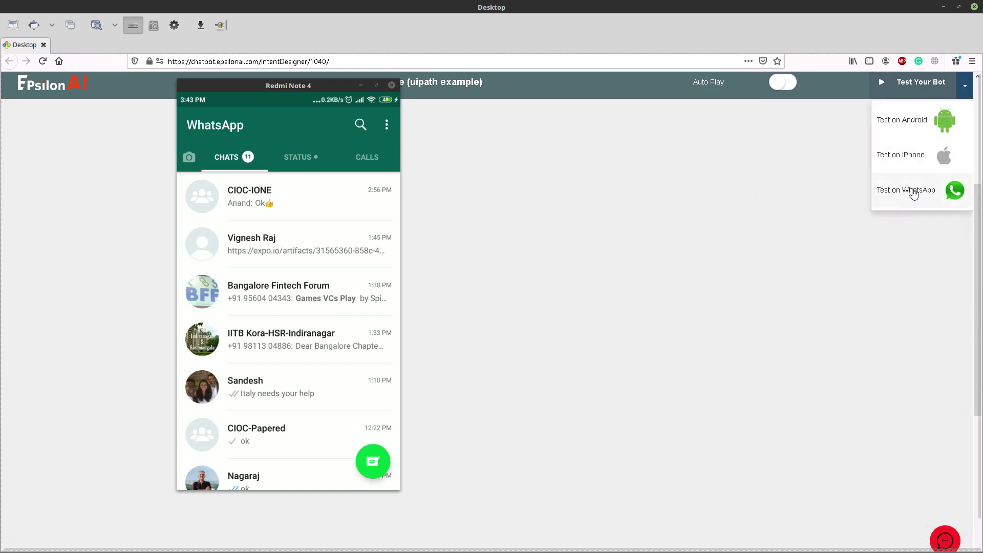
{"action": "left_click", "coordinate": [913, 192]}
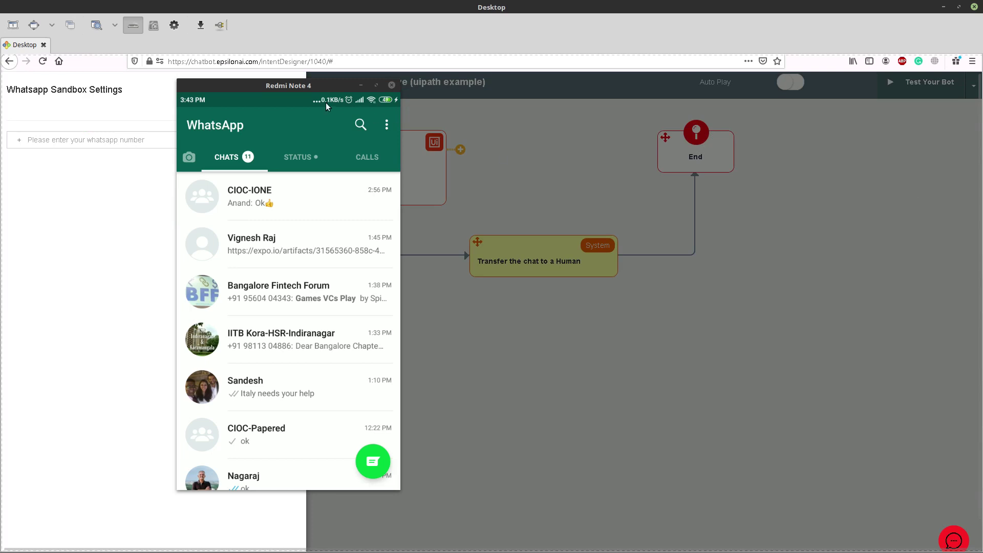
{"action": "left_click_drag", "start_coordinate": [307, 86], "coordinate": [623, 116]}
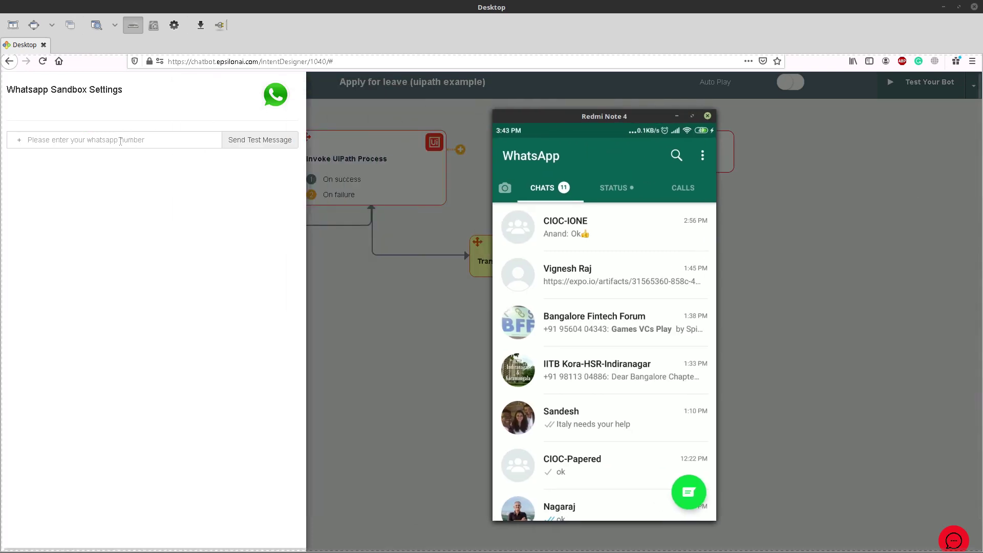
Step: Send the sandbox test message to your WhatsApp number with country code and view it on the phone
{"action": "left_click", "coordinate": [120, 141]}
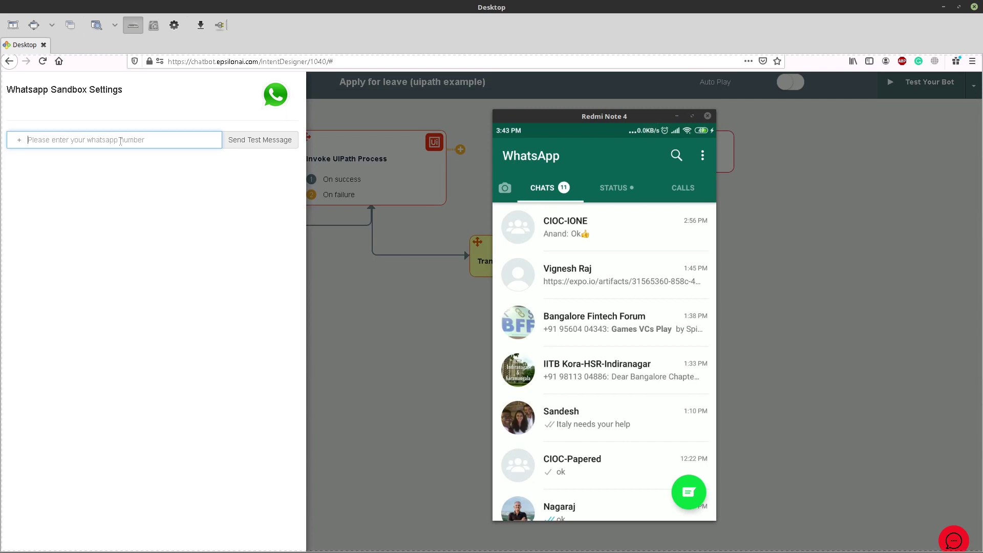
{"action": "left_click", "coordinate": [247, 142]}
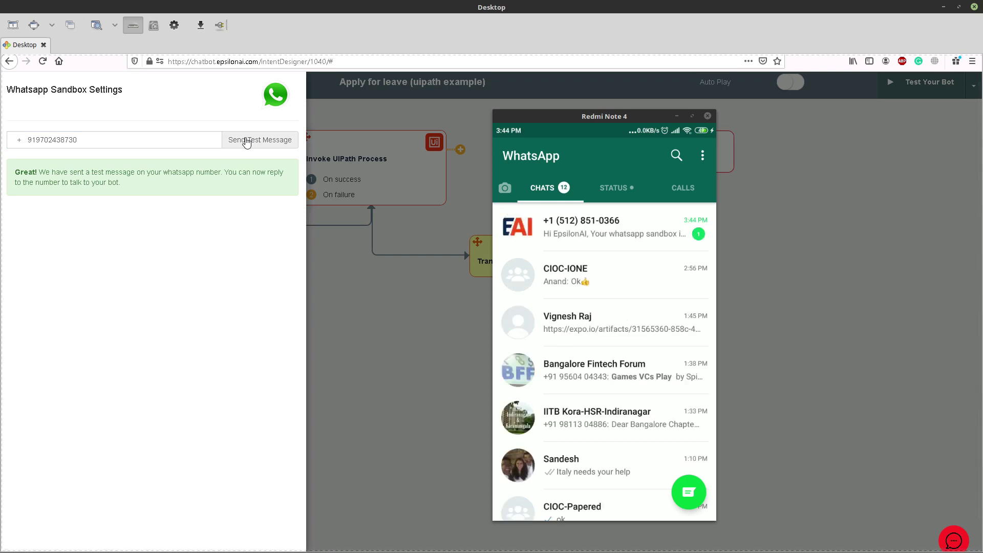
{"action": "left_click", "coordinate": [618, 239]}
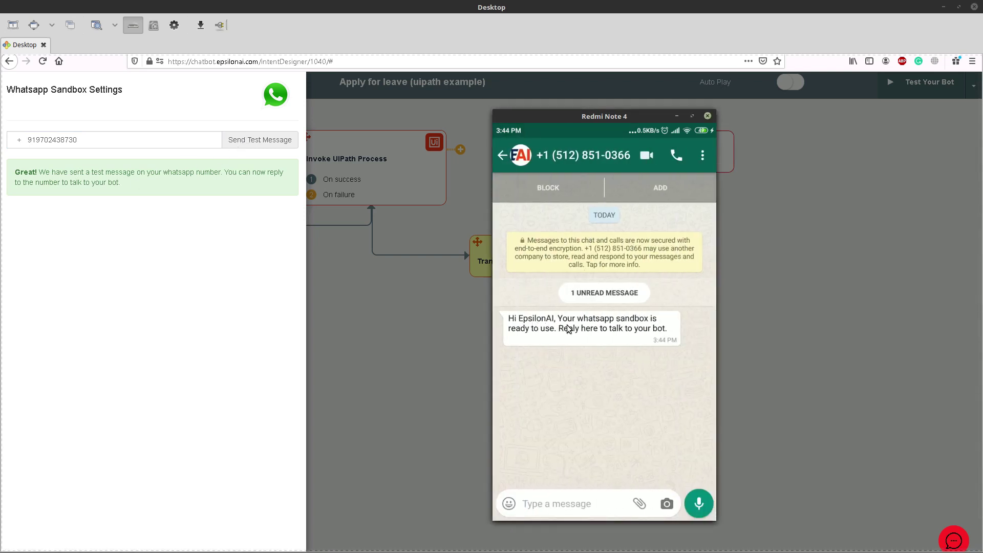
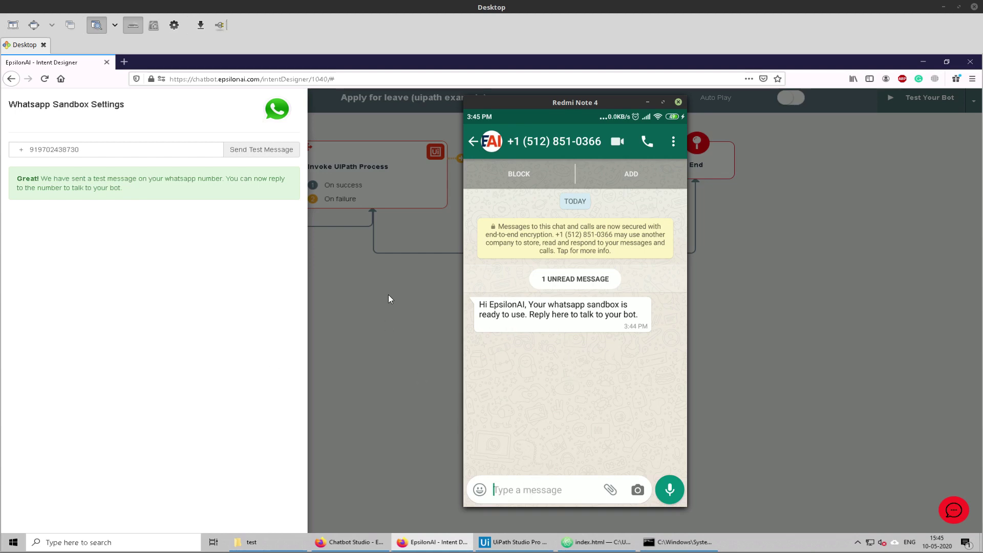
Step: Close the WhatsApp sandbox settings panel to return to the Intent Designer canvas
{"action": "left_click", "coordinate": [403, 291]}
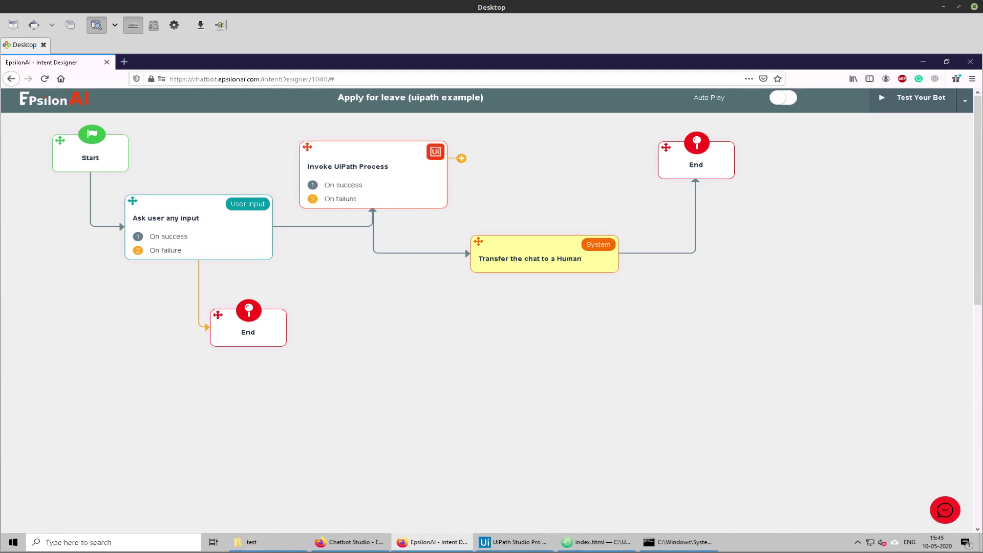
Step: Send 'hi', 'leave' and 'I have to go to a wedding' to the leave bot on WhatsApp
{"action": "key", "text": "alt+Tab"}
{"action": "left_click", "coordinate": [548, 496]}
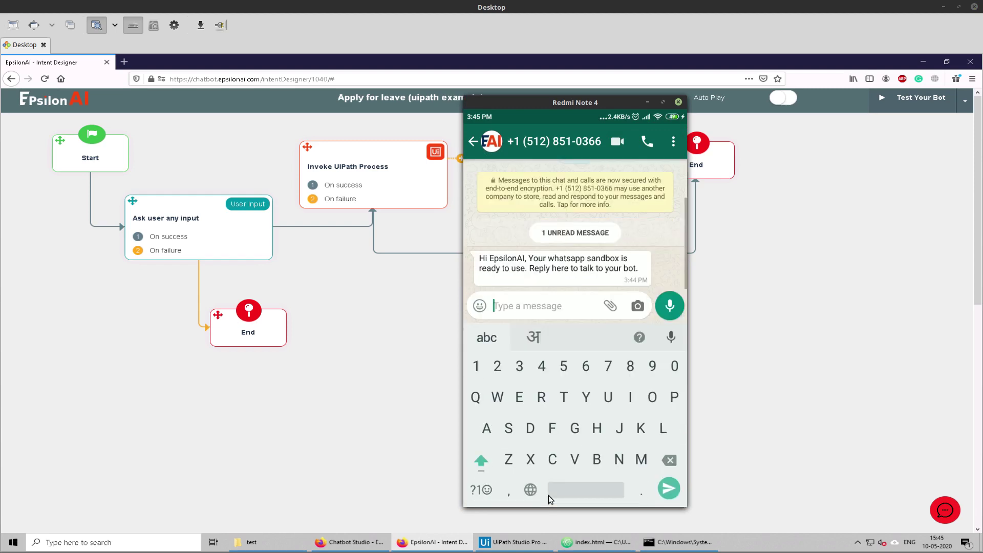
{"action": "type", "text": "hi"}
{"action": "key", "text": "Return"}
{"action": "key", "text": "Return"}
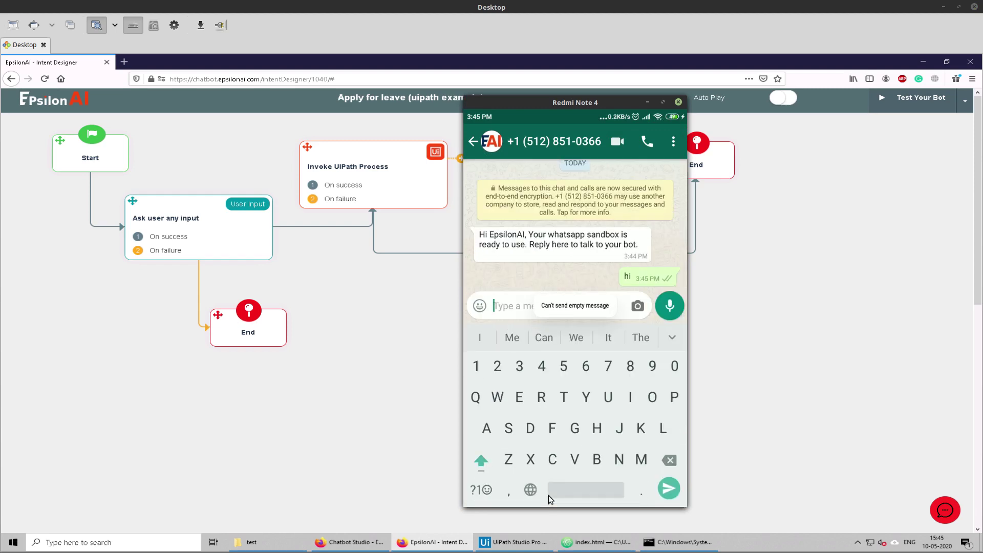
{"action": "type", "text": "leave"}
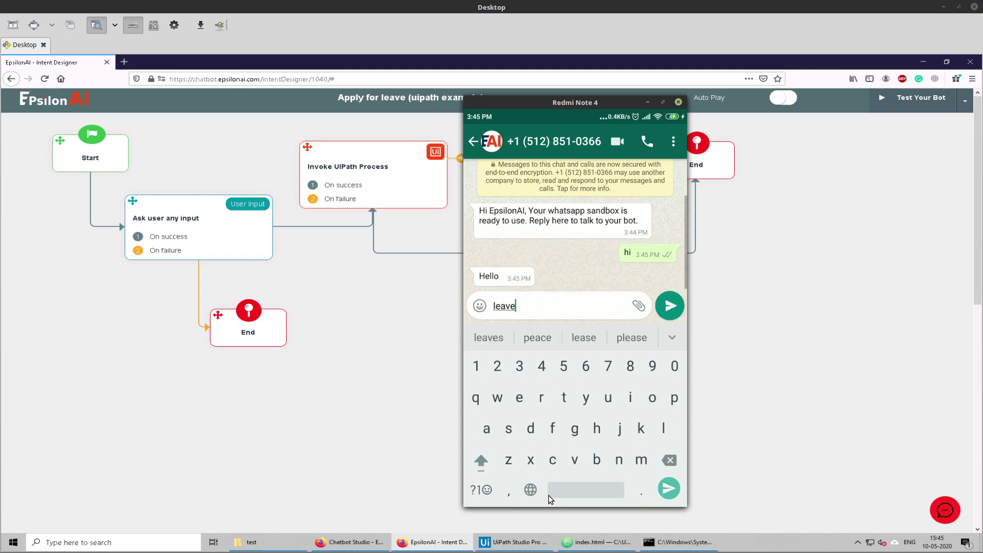
{"action": "key", "text": "Return"}
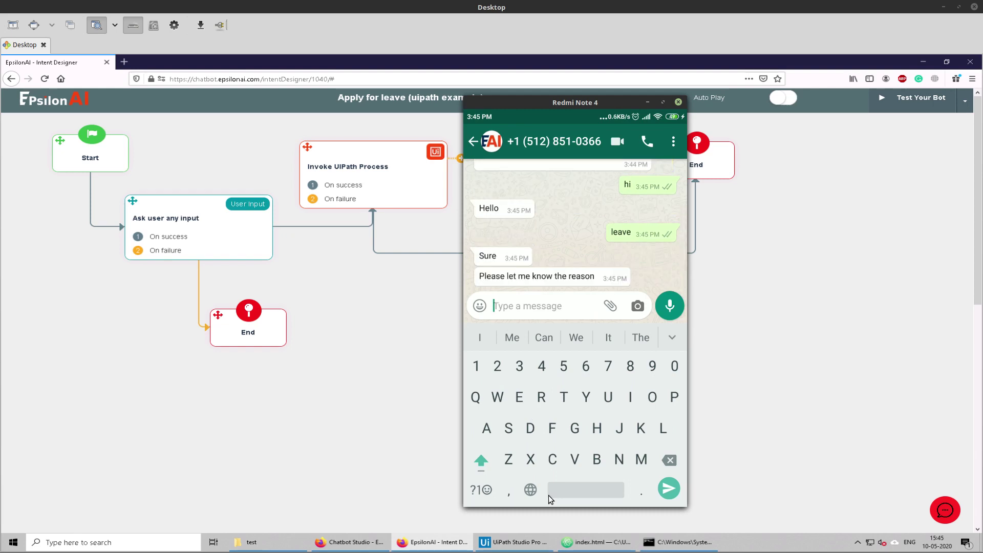
{"action": "type", "text": "I have to g"}
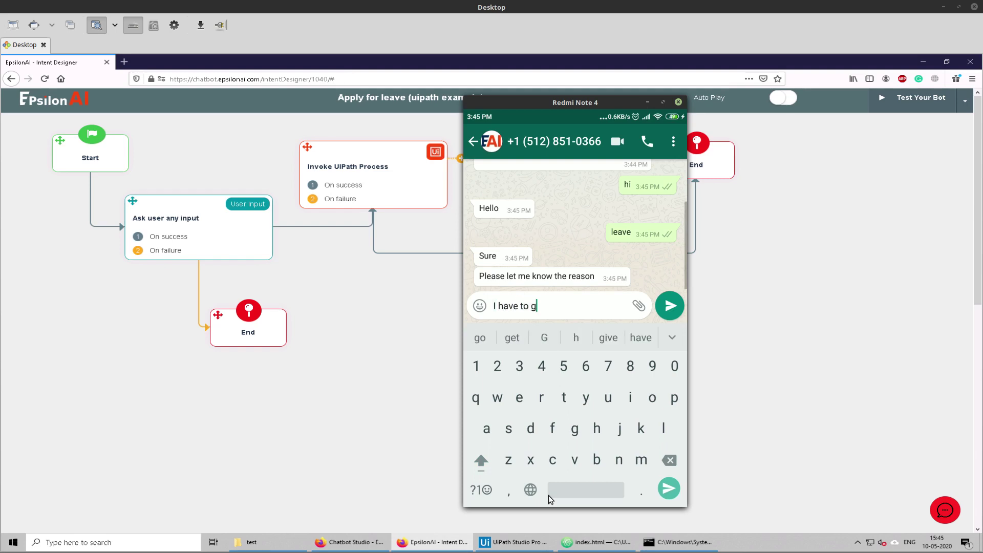
{"action": "type", "text": "o to a"}
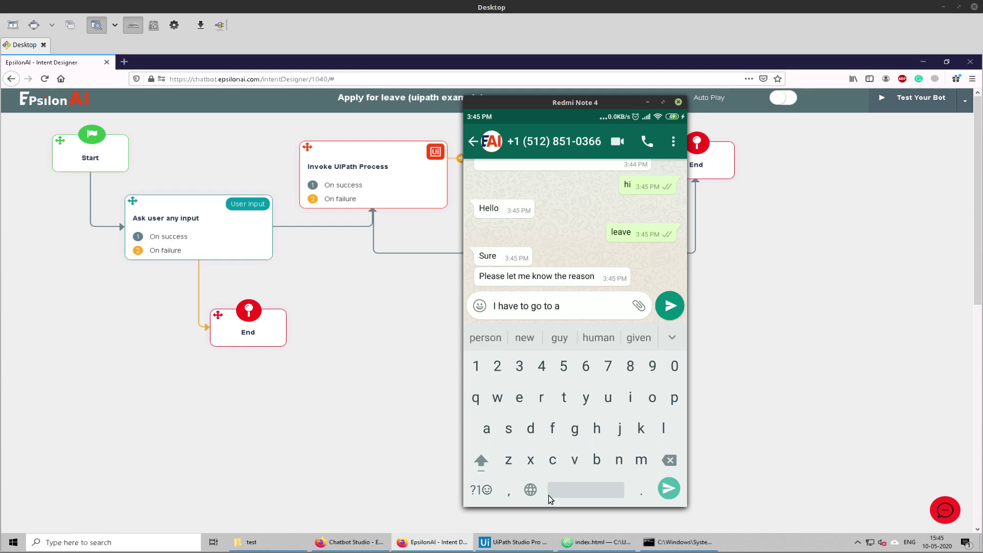
{"action": "type", "text": " wedding"}
{"action": "key", "text": "Return"}
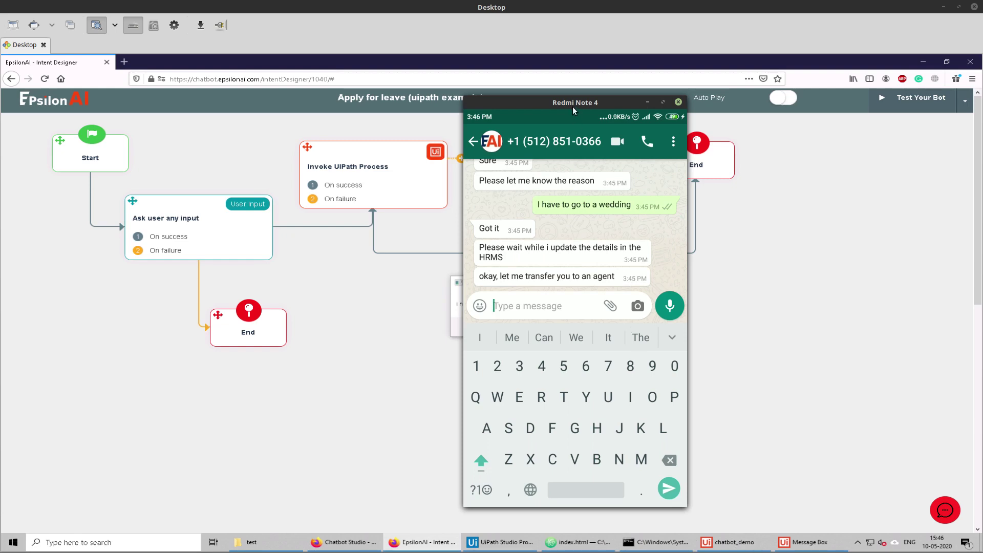
Step: Dismiss the UiPath message box showing the wedding reason and switch to the Chatbot Studio support console
{"action": "left_click_drag", "start_coordinate": [572, 107], "coordinate": [754, 96]}
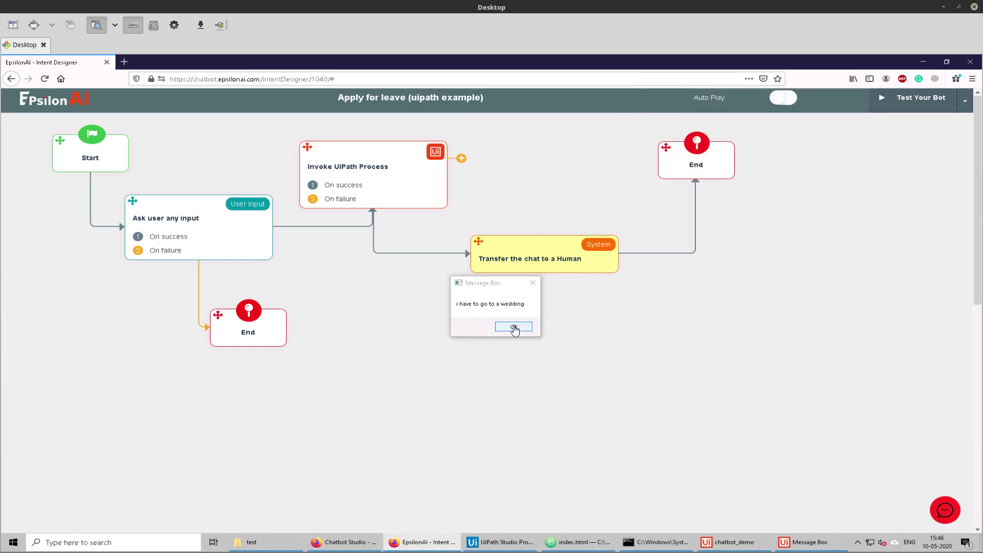
{"action": "left_click", "coordinate": [513, 327]}
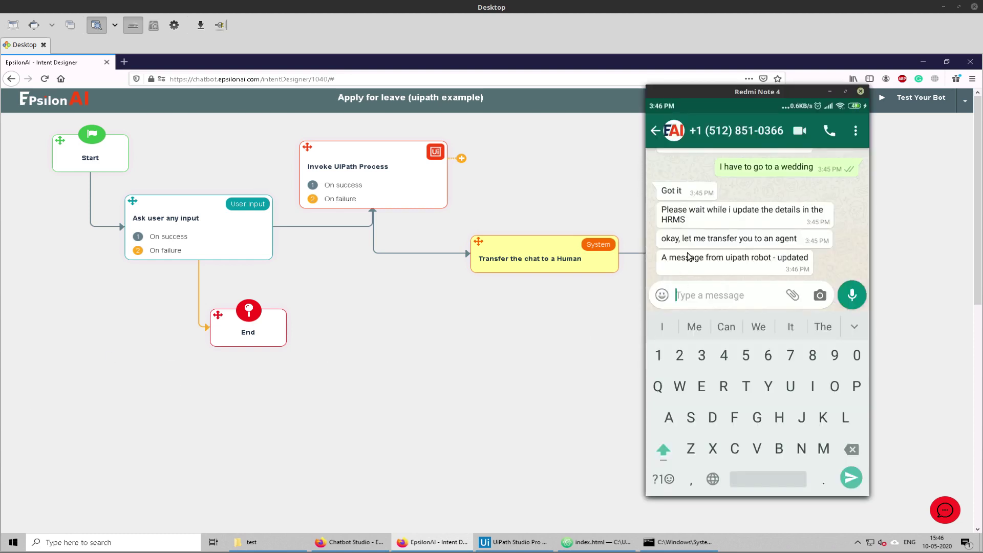
{"action": "left_click", "coordinate": [668, 243]}
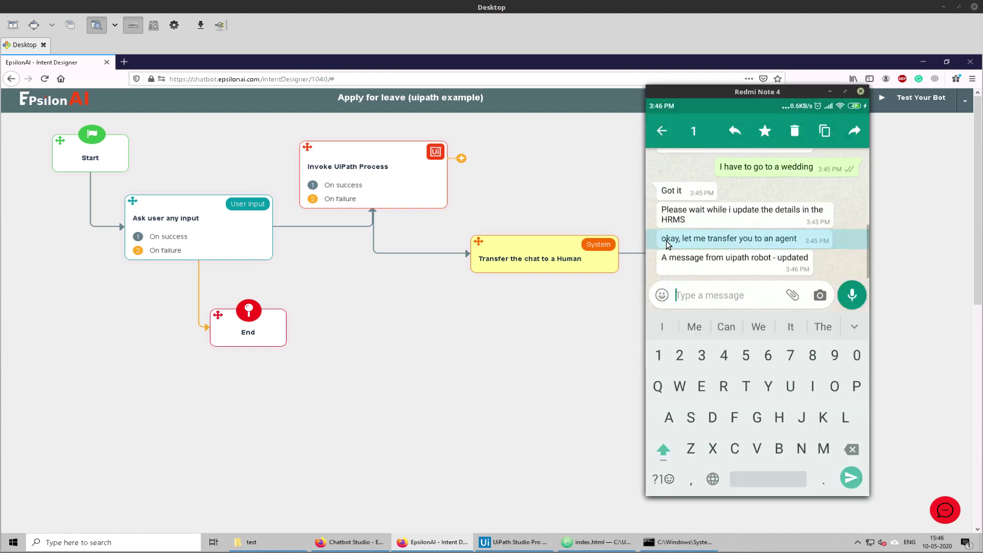
{"action": "left_click", "coordinate": [830, 259]}
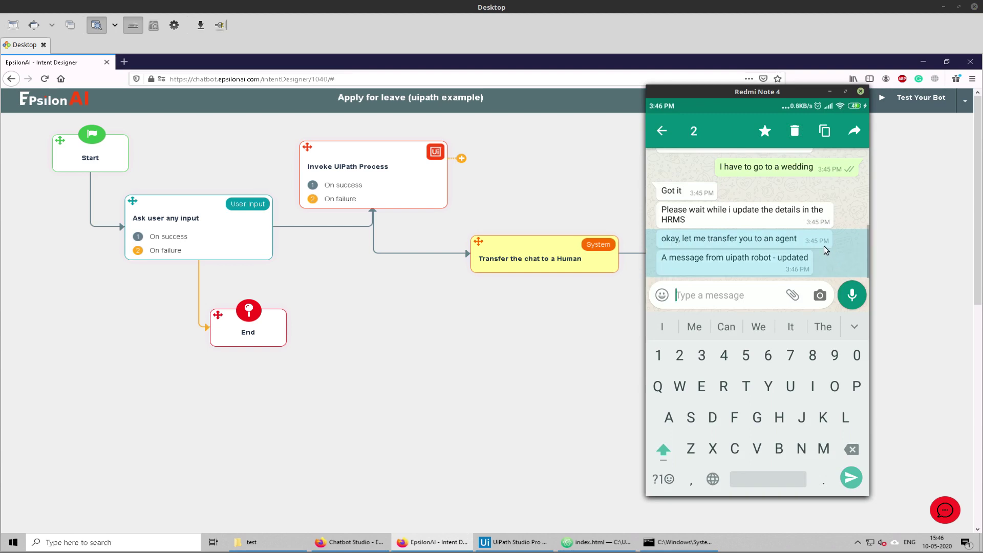
{"action": "left_click", "coordinate": [823, 247]}
{"action": "left_click", "coordinate": [801, 262]}
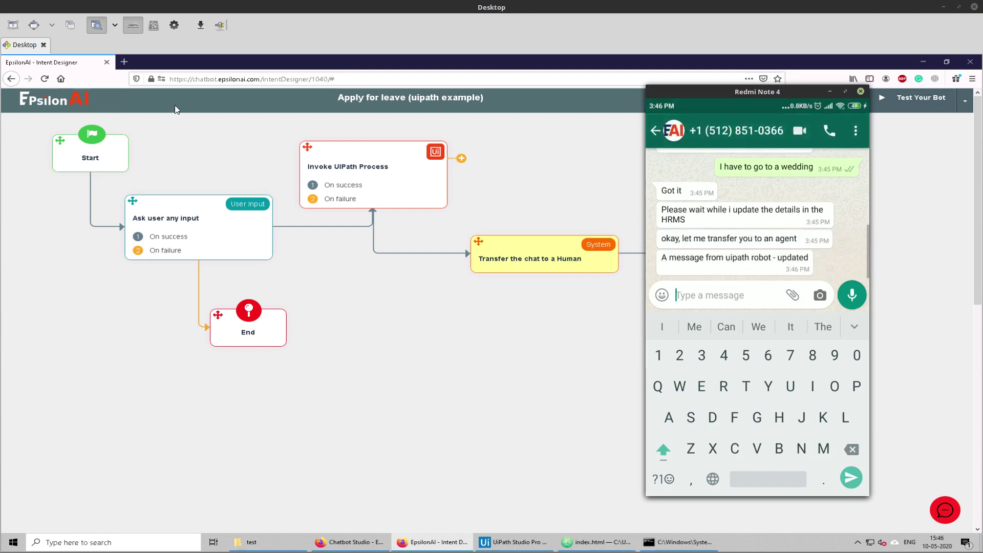
{"action": "left_click", "coordinate": [366, 543]}
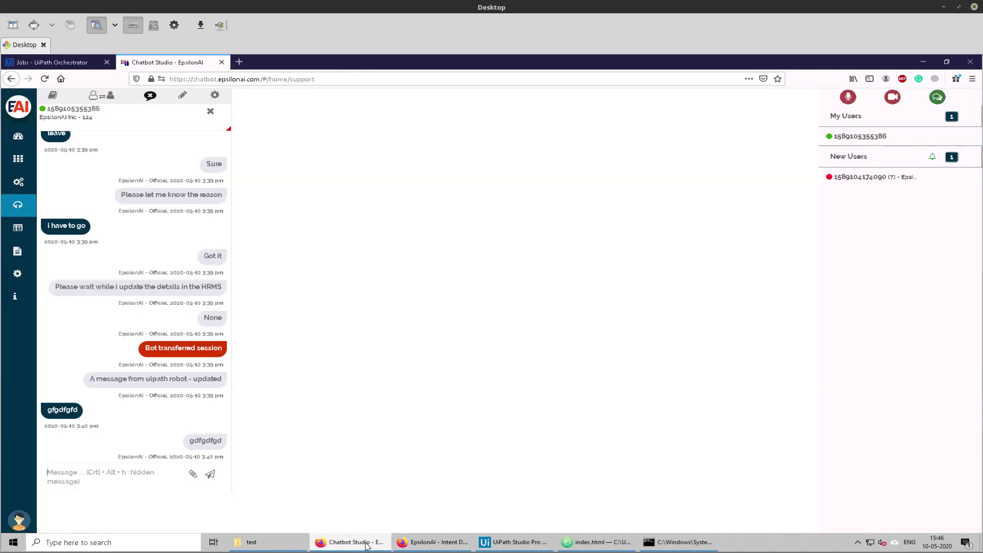
Step: Assign the waiting transferred user to yourself, then send 'hi' to the bot on WhatsApp
{"action": "left_click", "coordinate": [857, 180]}
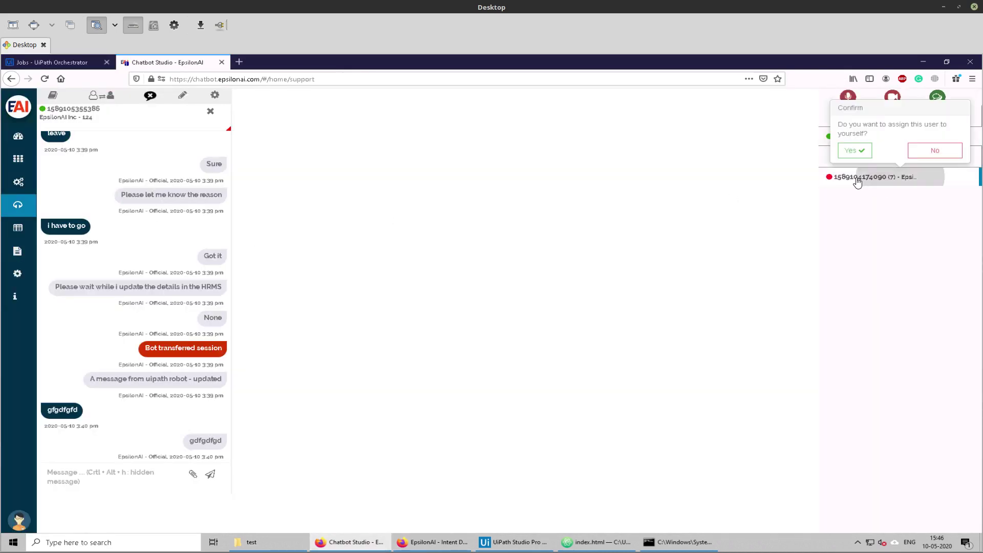
{"action": "left_click", "coordinate": [852, 150]}
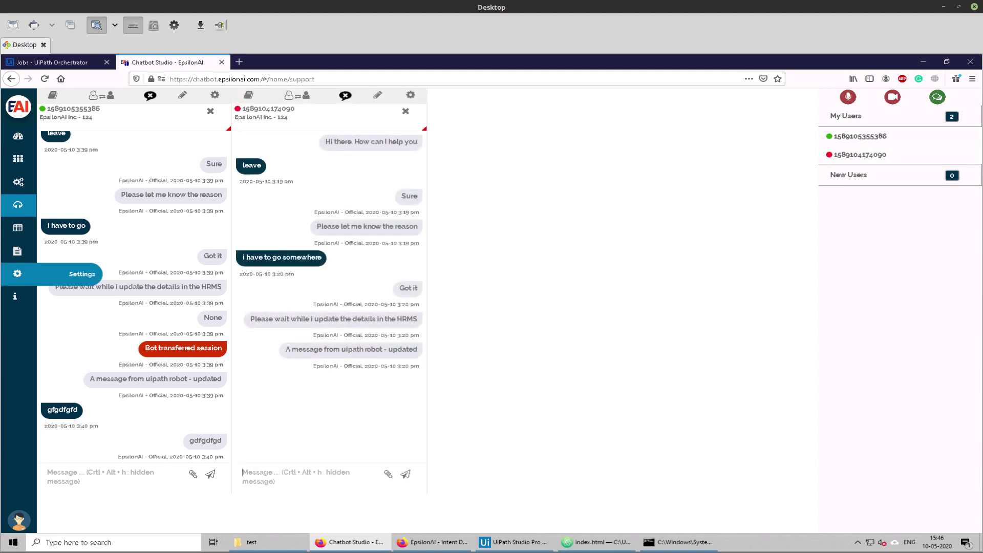
{"action": "key", "text": "alt+Tab"}
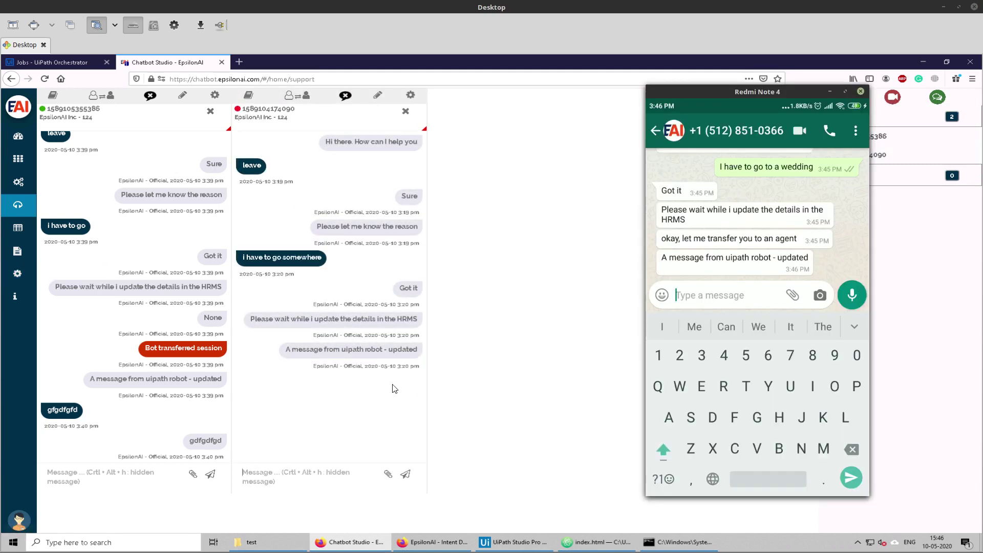
{"action": "left_click", "coordinate": [714, 295]}
{"action": "type", "text": "hi"}
{"action": "key", "text": "Return"}
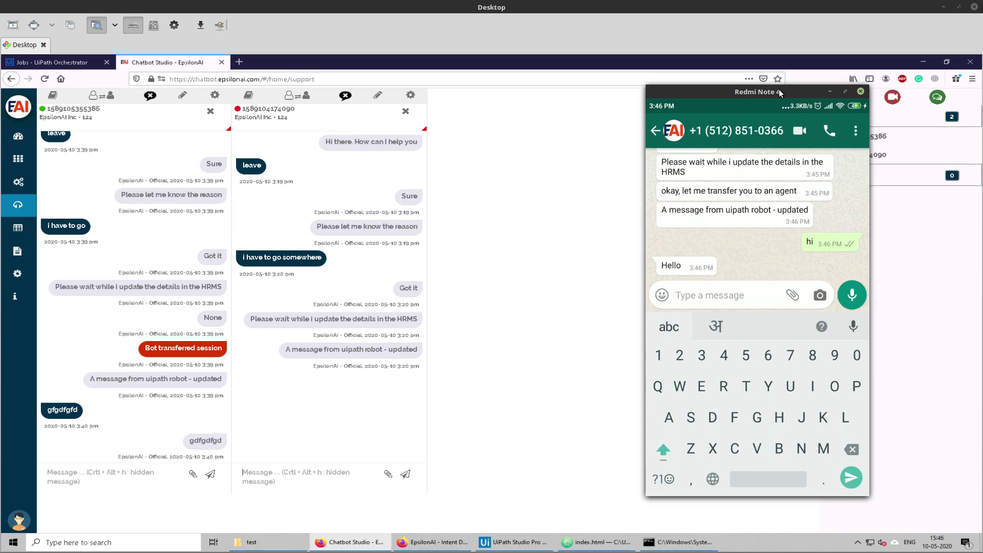
Step: Move the phone window aside and reload the support console page
{"action": "left_click_drag", "start_coordinate": [765, 92], "coordinate": [675, 96]}
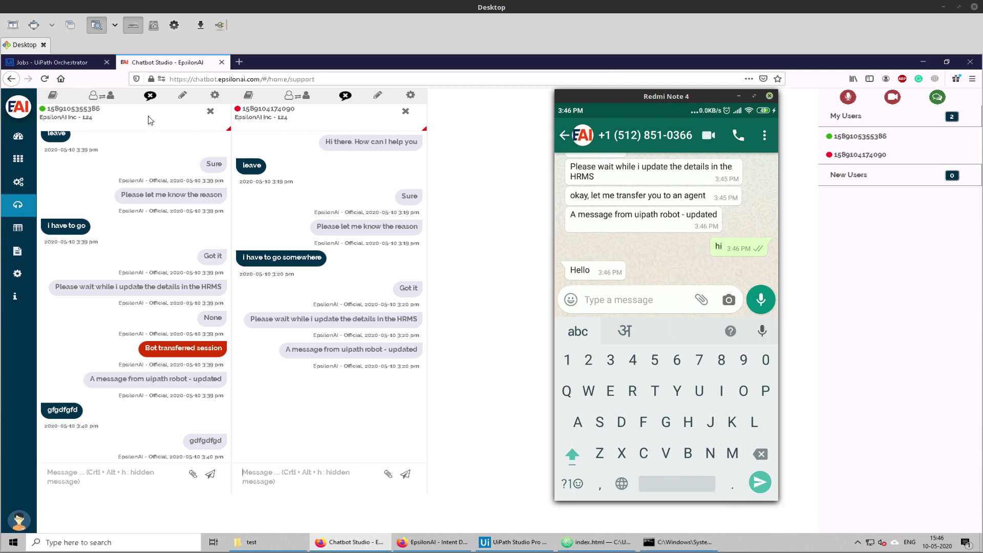
{"action": "left_click", "coordinate": [44, 79]}
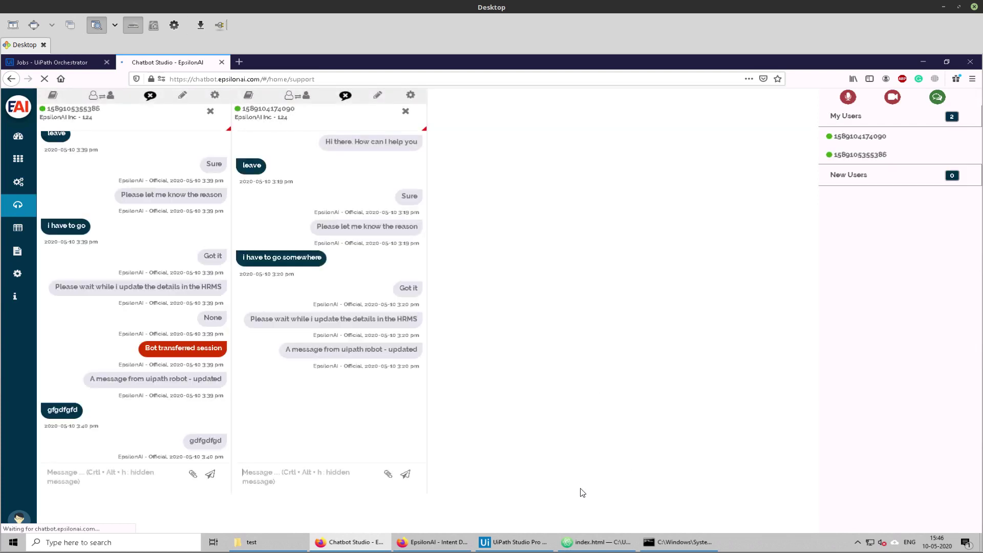
{"action": "key", "text": "alt+Tab"}
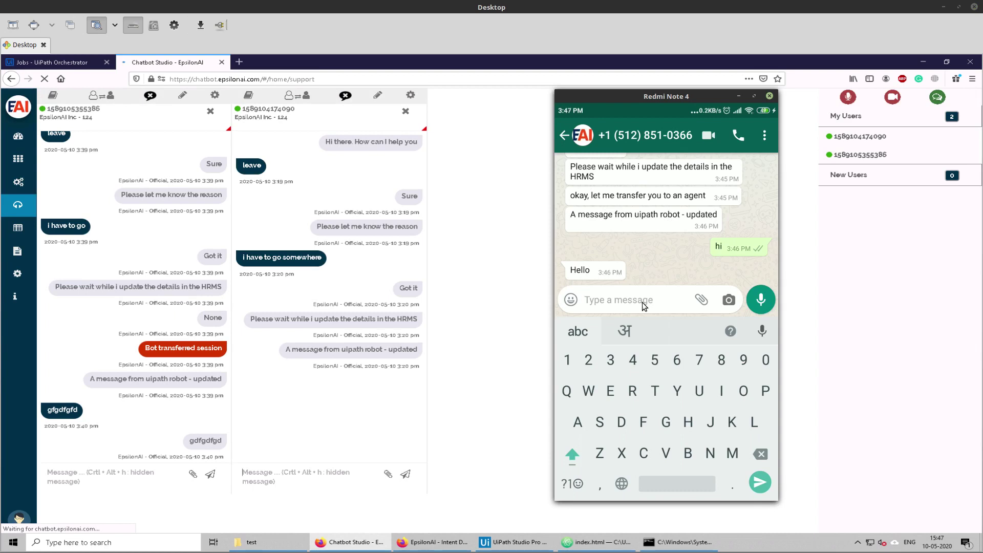
Step: Send 'leave' to the bot on WhatsApp and return to the Apply for leave flow diagram
{"action": "type", "text": "d"}
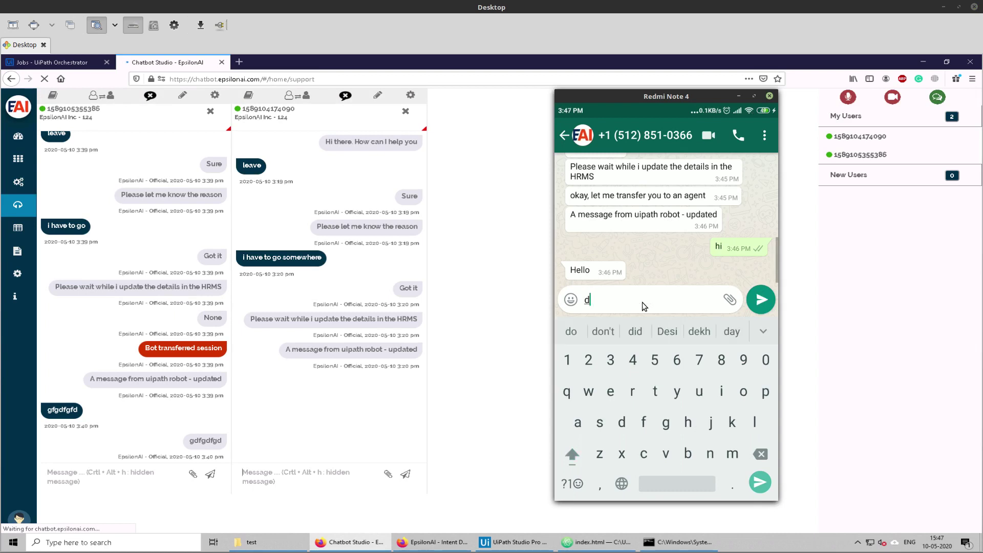
{"action": "key", "text": "BackSpace"}
{"action": "type", "text": "ca"}
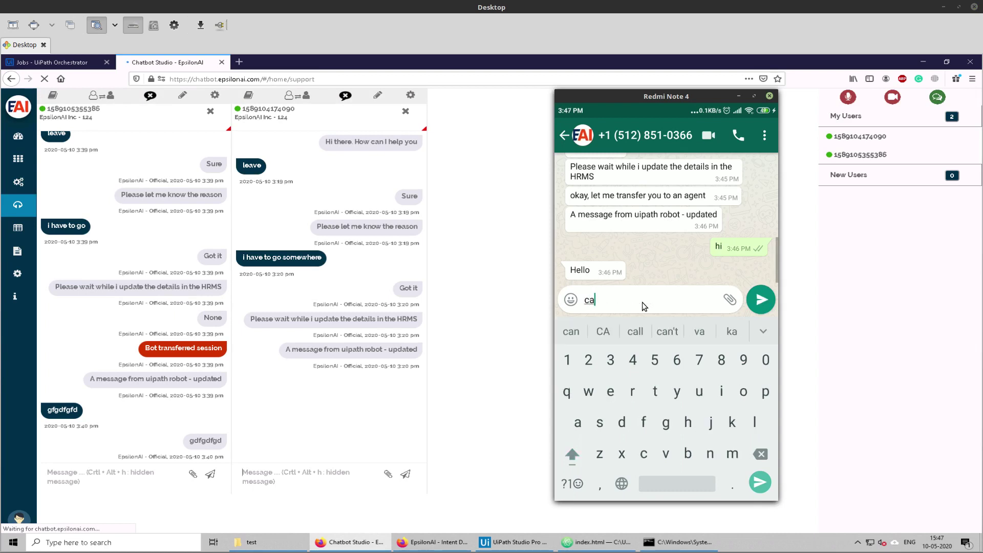
{"action": "key", "text": "BackSpace"}
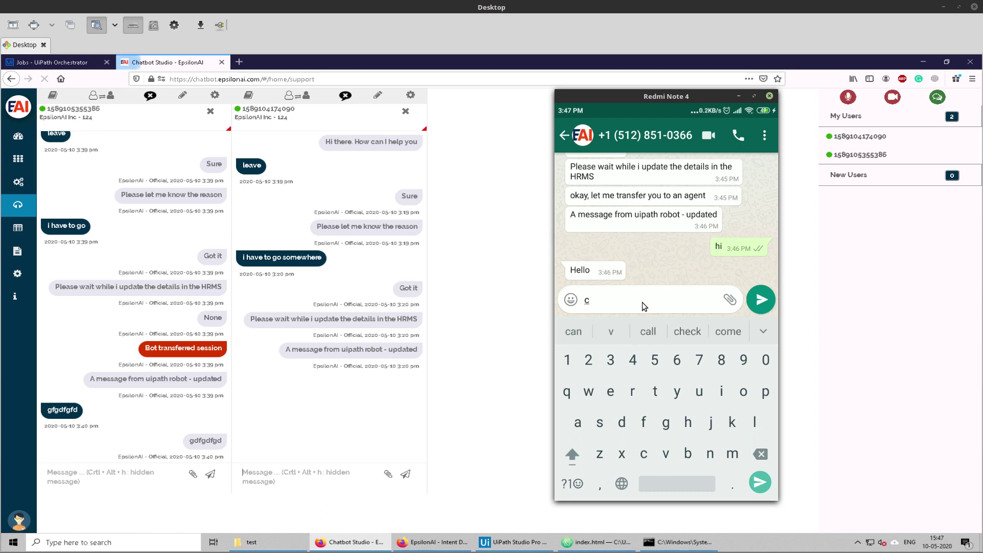
{"action": "key", "text": "BackSpace"}
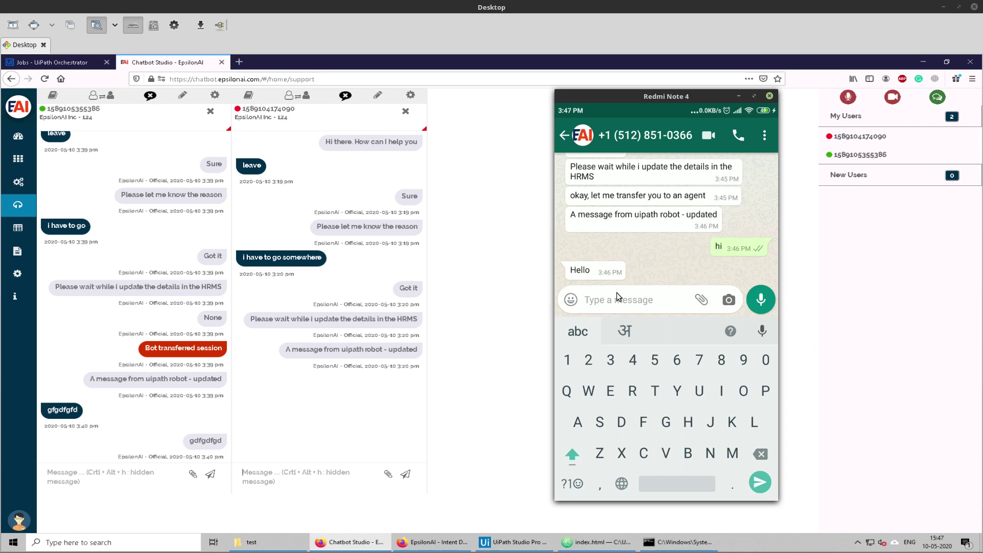
{"action": "type", "text": "leave"}
{"action": "key", "text": "Return"}
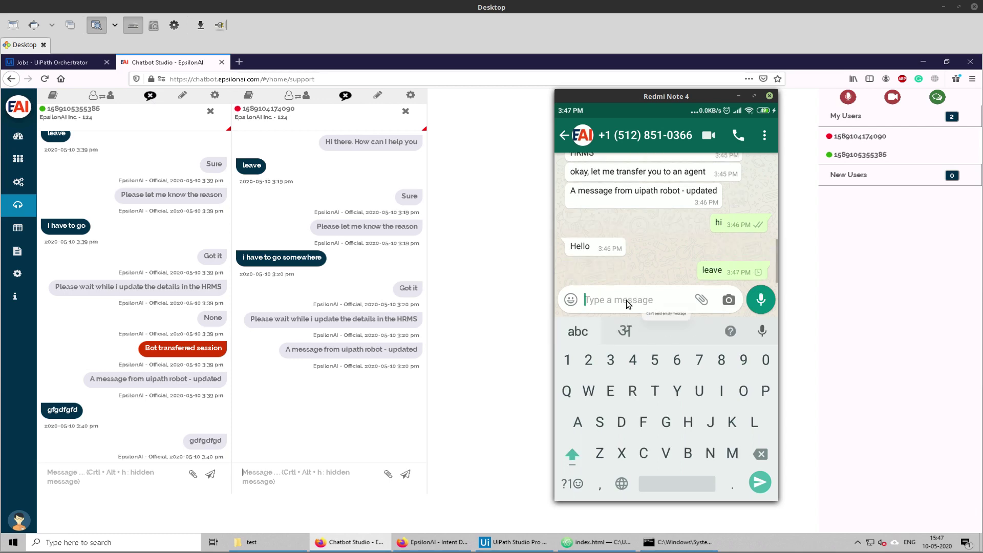
{"action": "key", "text": "Return"}
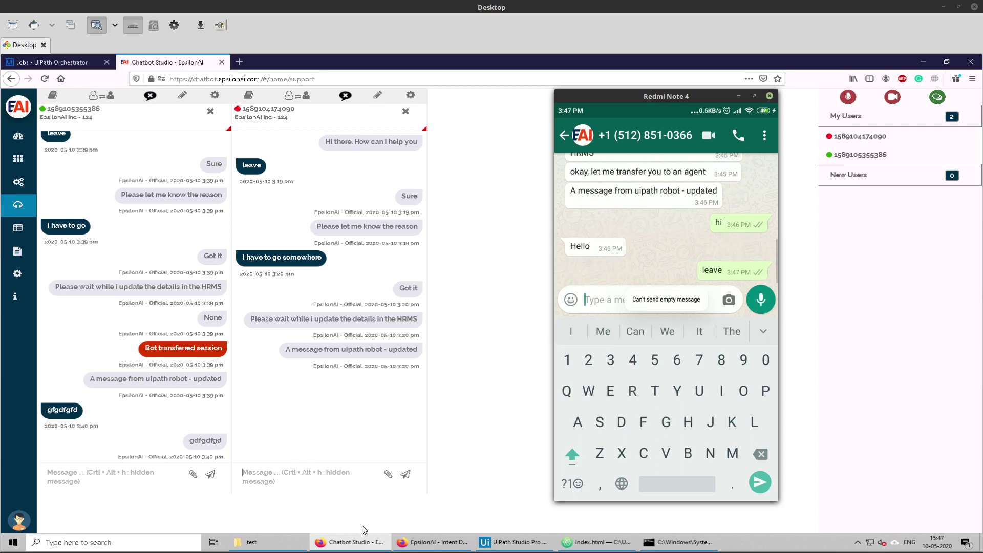
{"action": "left_click", "coordinate": [432, 542]}
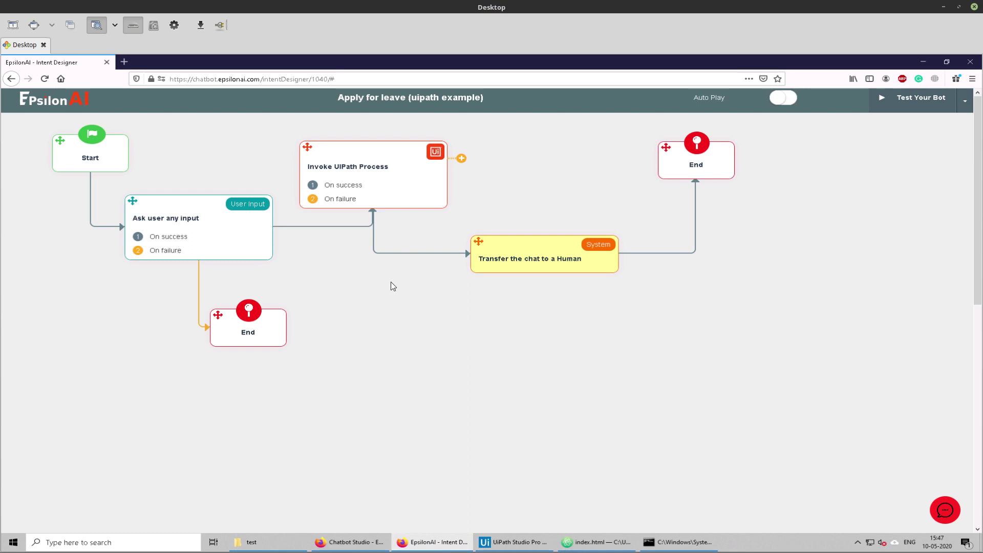
{"action": "mouse_move", "coordinate": [184, 220]}
Step: Compare the leave flow designer with the live Chatbot Studio chats, then show the intents list
{"action": "left_click", "coordinate": [537, 544]}
{"action": "left_click", "coordinate": [537, 543]}
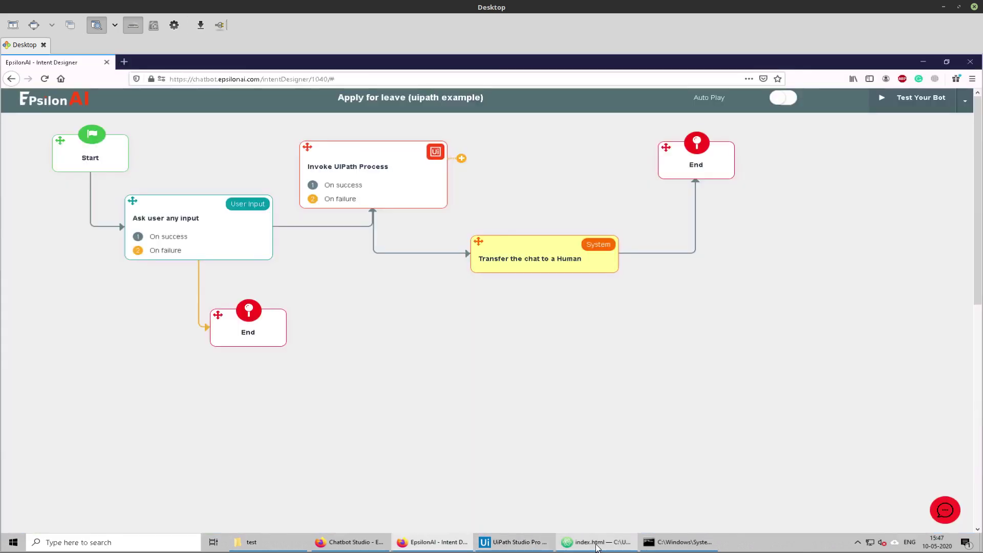
{"action": "left_click", "coordinate": [589, 543]}
{"action": "left_click", "coordinate": [580, 546]}
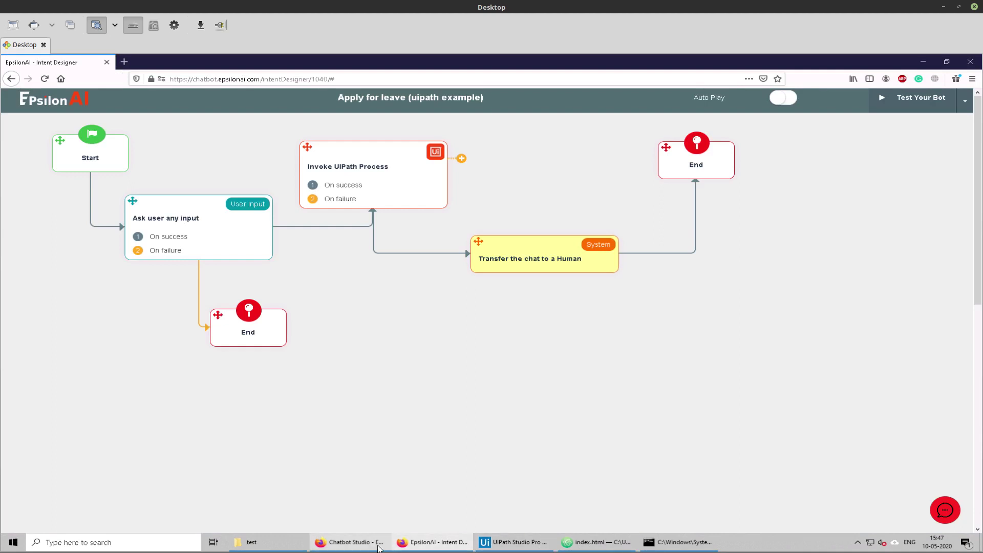
{"action": "left_click", "coordinate": [372, 543]}
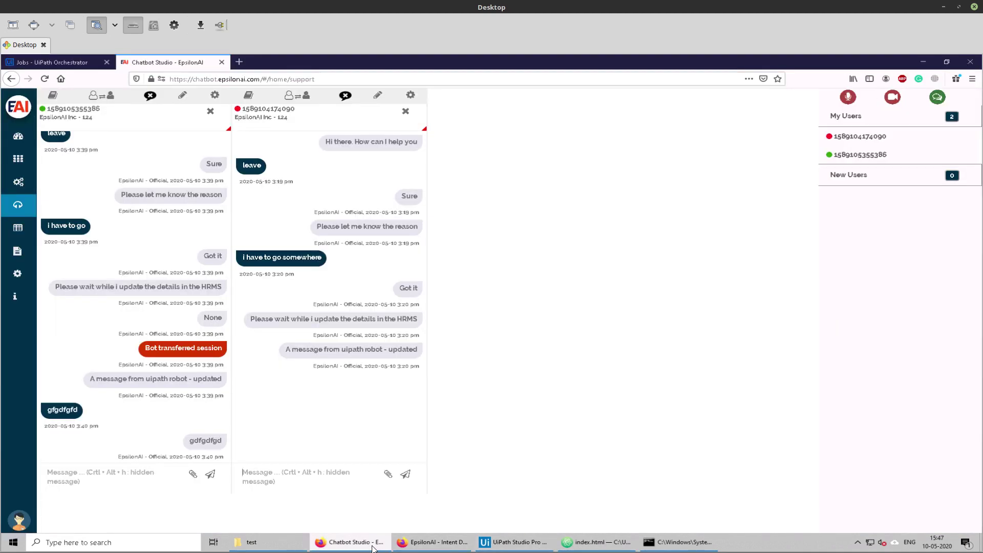
{"action": "left_click", "coordinate": [434, 543]}
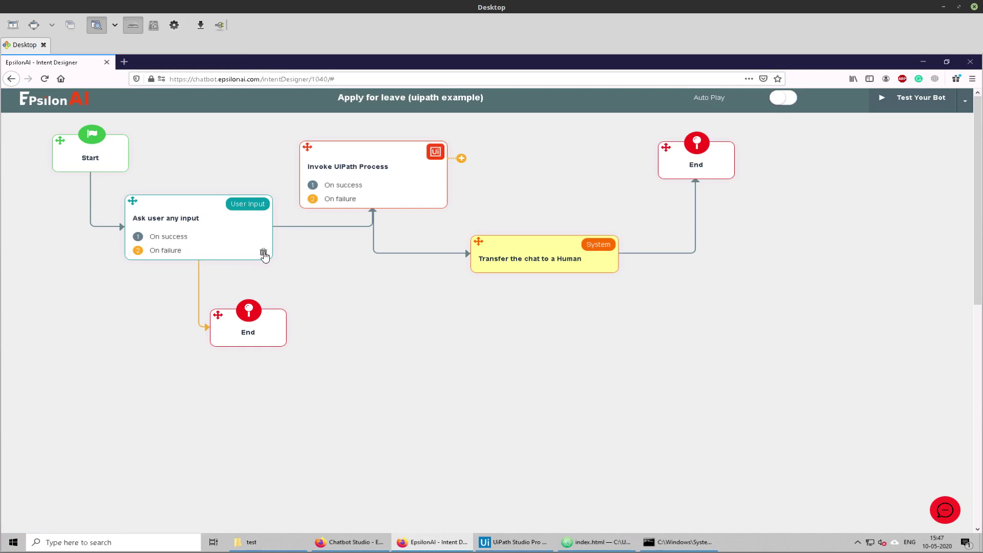
{"action": "left_click", "coordinate": [347, 542]}
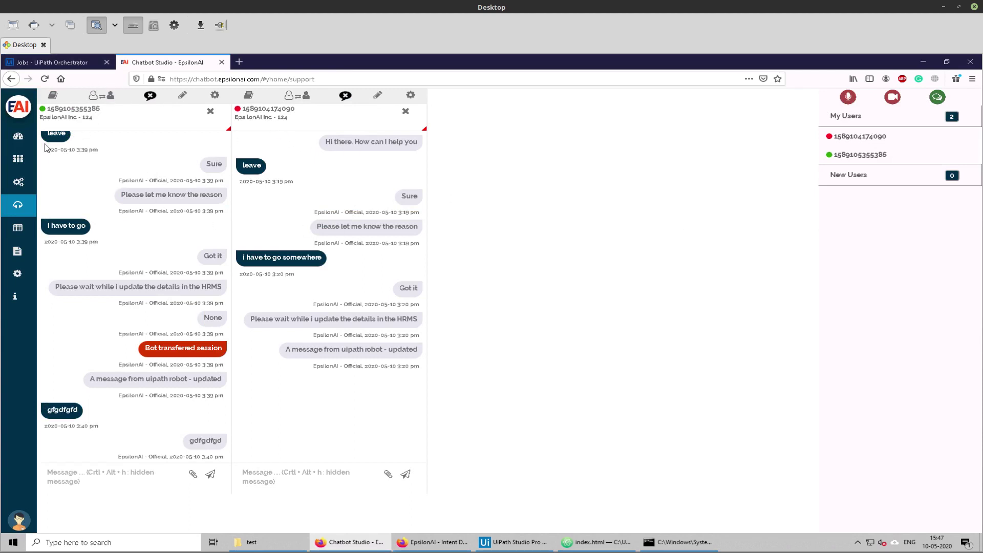
{"action": "left_click", "coordinate": [18, 159]}
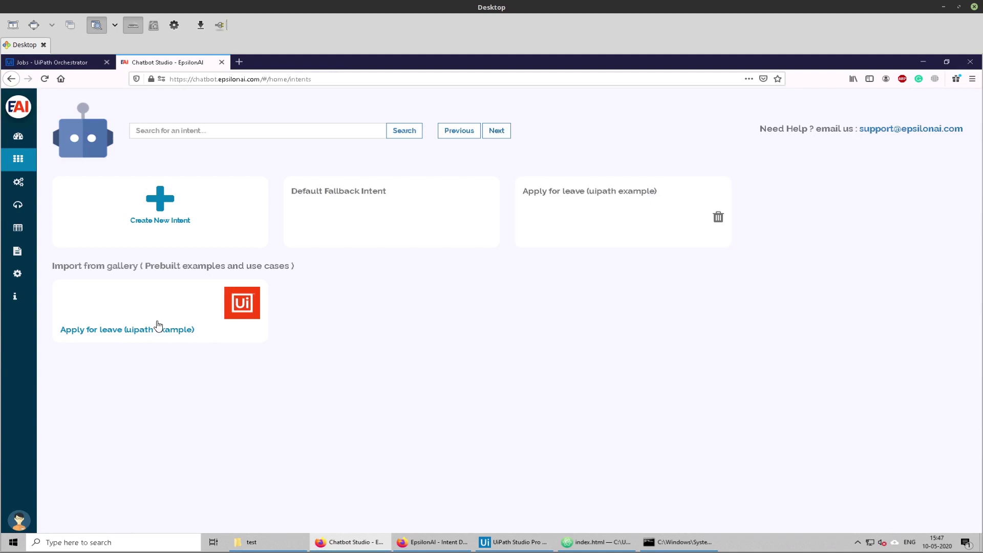
Step: Open the Default Fallback Intent and delete its Invoke UiPath Process, Ask for a Number and Ask for Name steps
{"action": "left_click", "coordinate": [157, 326]}
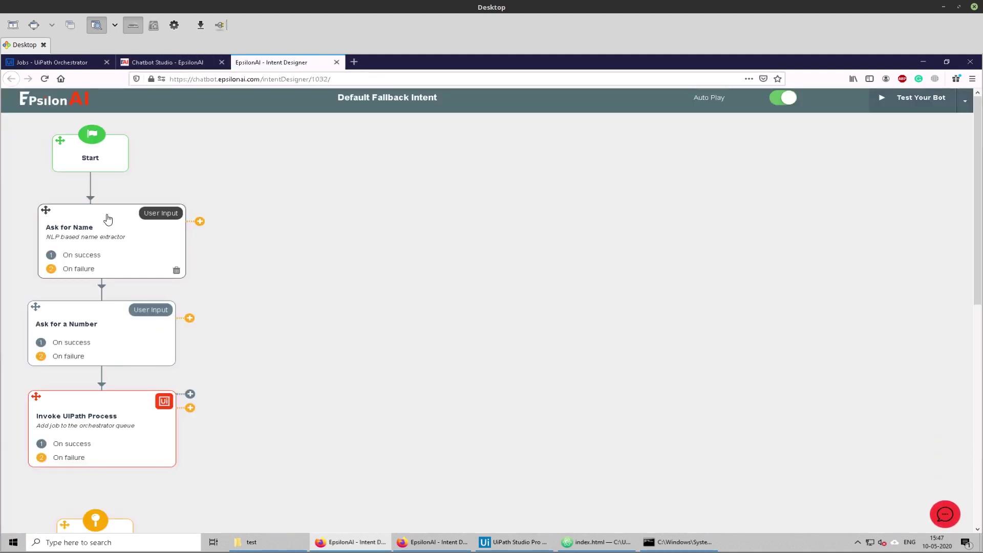
{"action": "scroll", "coordinate": [139, 402], "scroll_direction": "down", "scroll_amount": 2}
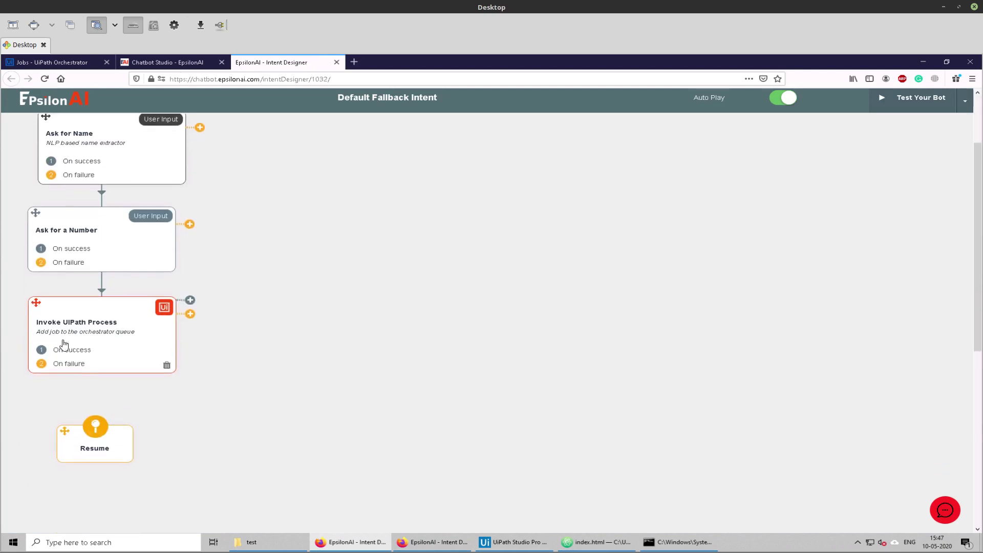
{"action": "scroll", "coordinate": [89, 260], "scroll_direction": "up", "scroll_amount": 2}
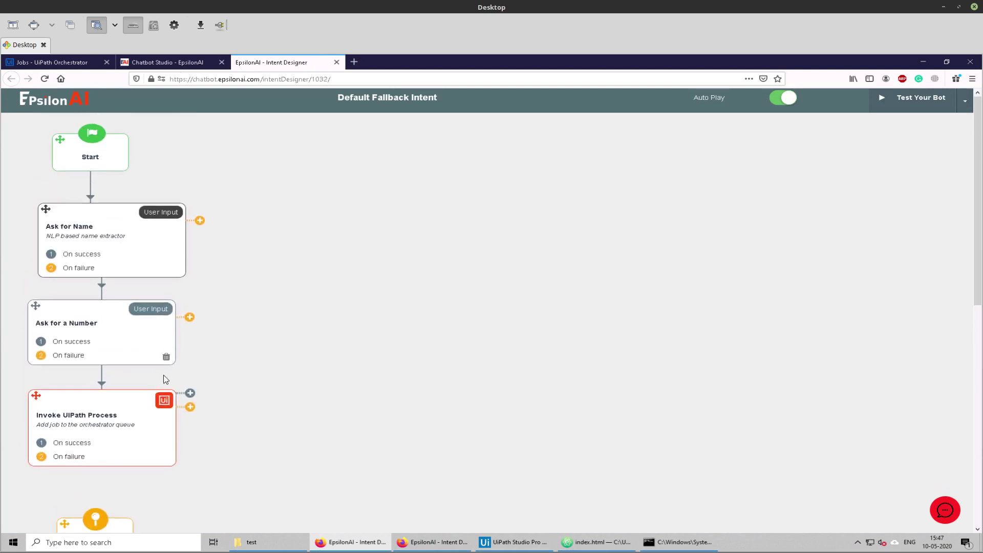
{"action": "left_click", "coordinate": [166, 459]}
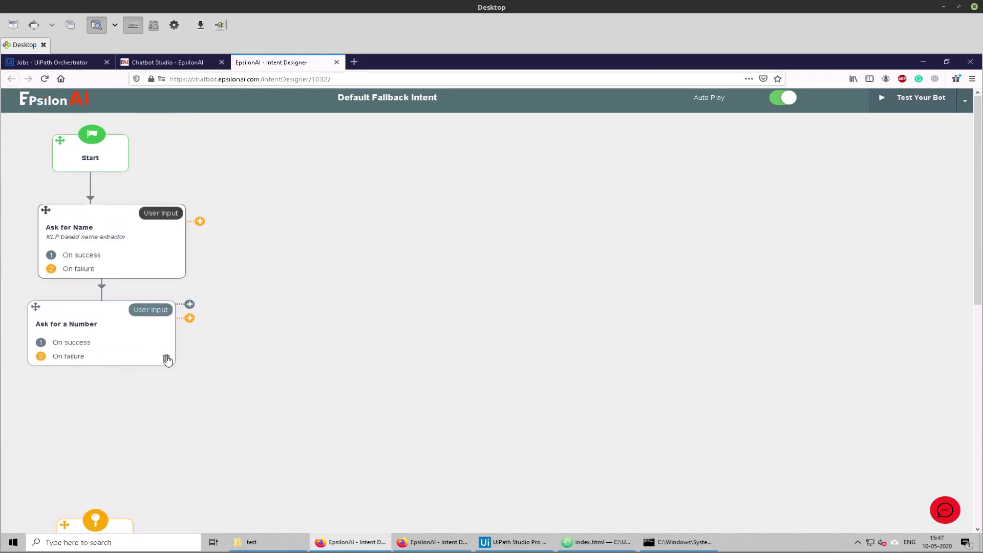
{"action": "left_click", "coordinate": [166, 359]}
{"action": "left_click", "coordinate": [177, 271]}
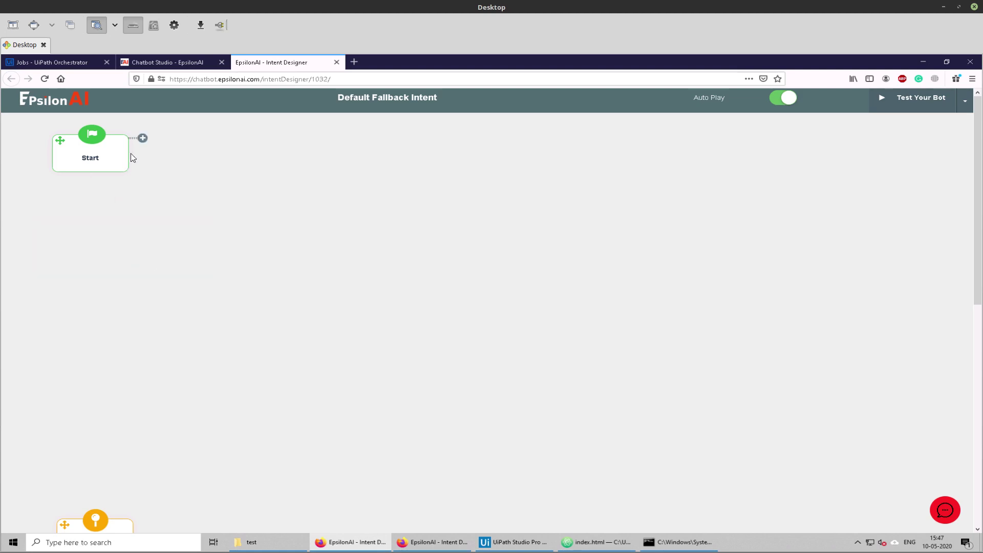
Step: Add a 'Transfer the chat to a Human' step after Start and connect it to Resume
{"action": "left_click_drag", "start_coordinate": [142, 138], "coordinate": [85, 244]}
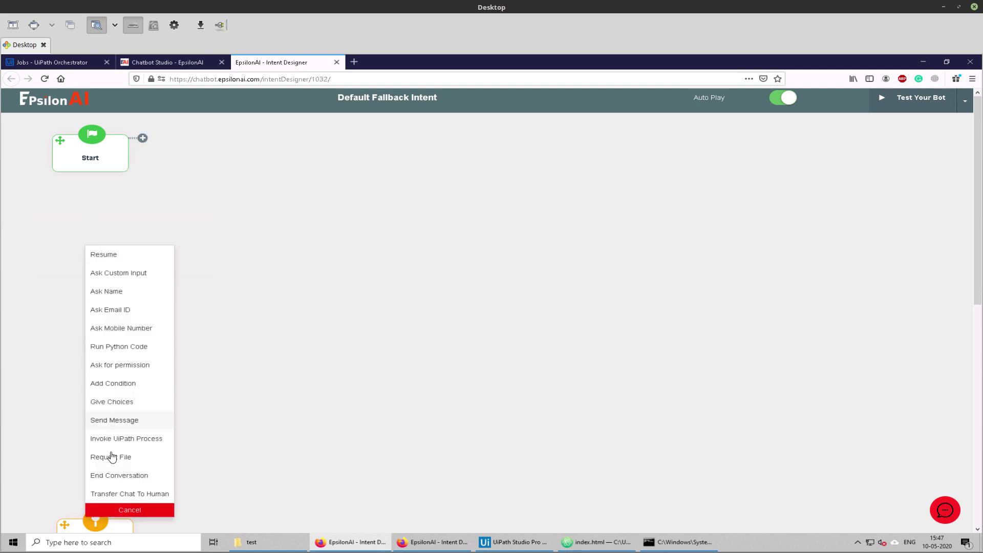
{"action": "left_click", "coordinate": [118, 492]}
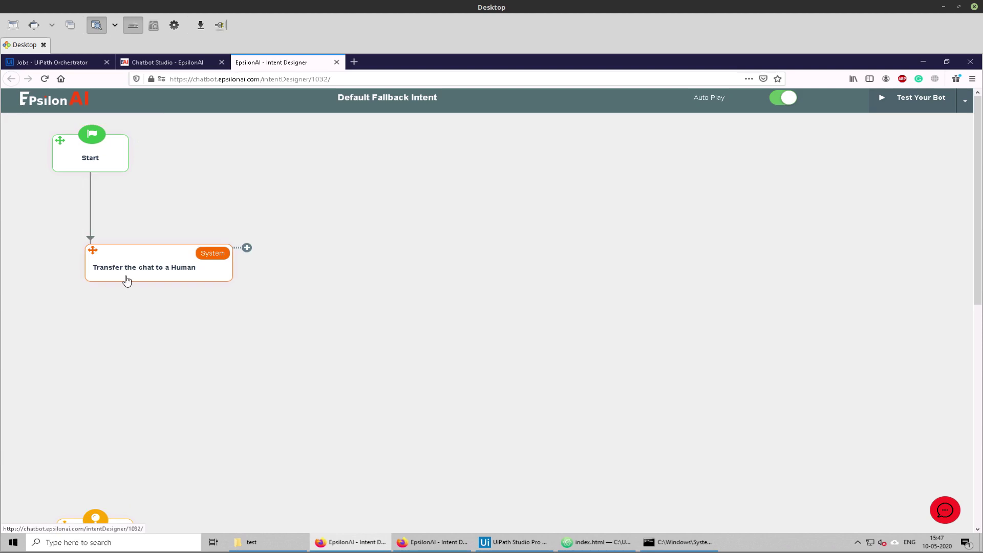
{"action": "left_click_drag", "start_coordinate": [247, 248], "coordinate": [115, 531]}
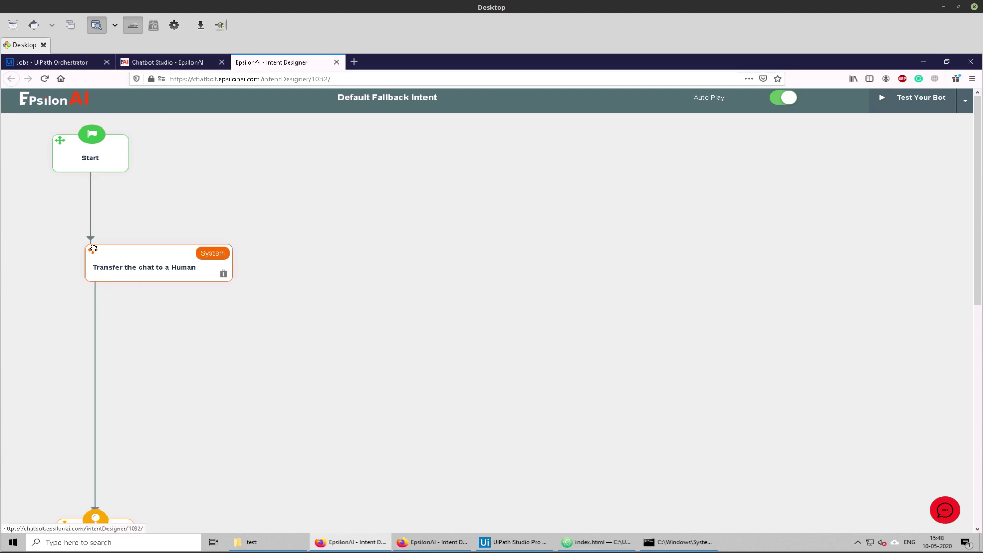
{"action": "left_click_drag", "start_coordinate": [93, 249], "coordinate": [50, 274]}
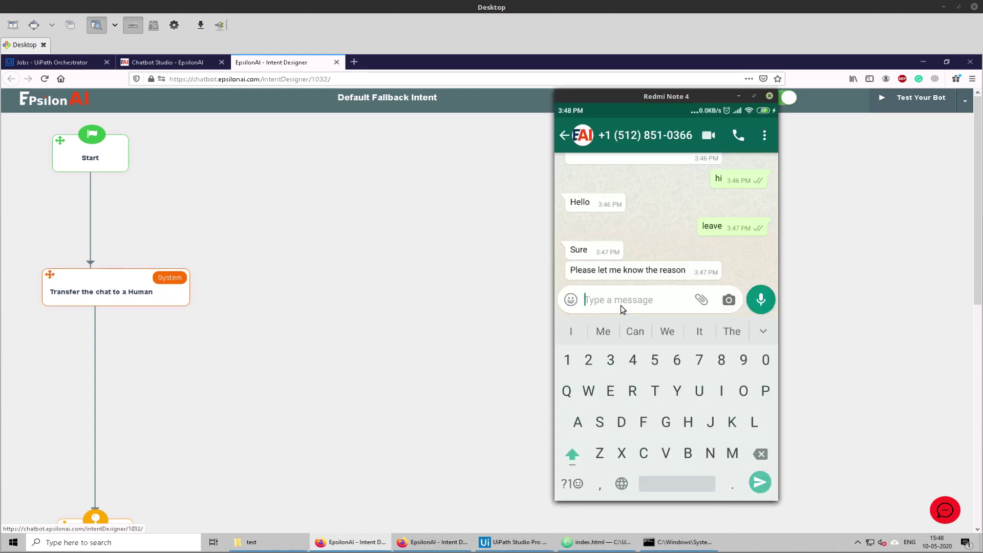
Step: Send 'I have to go' to the bot on WhatsApp and dismiss the UiPath robot's message box
{"action": "type", "text": "fdsfgdf gfd gfd"}
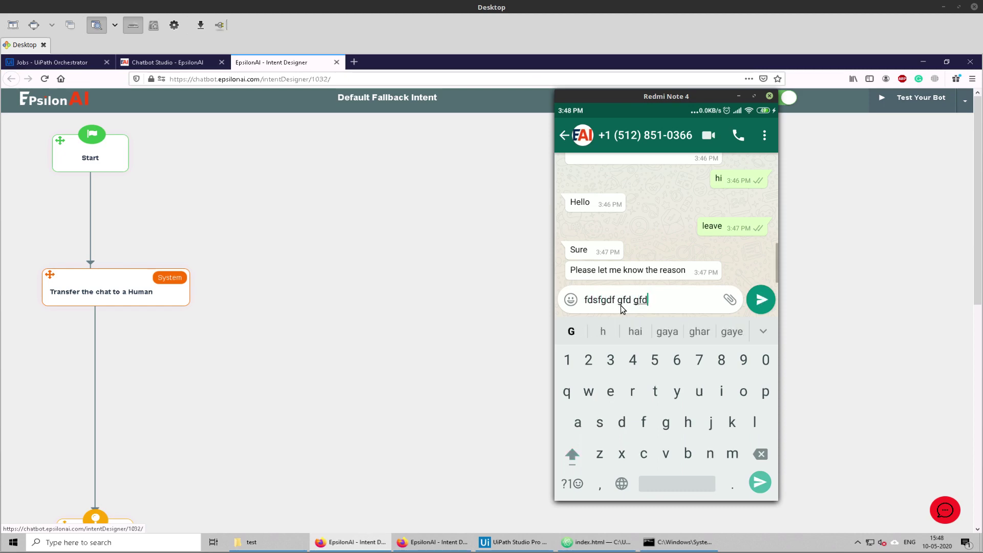
{"action": "type", "text": " G fd"}
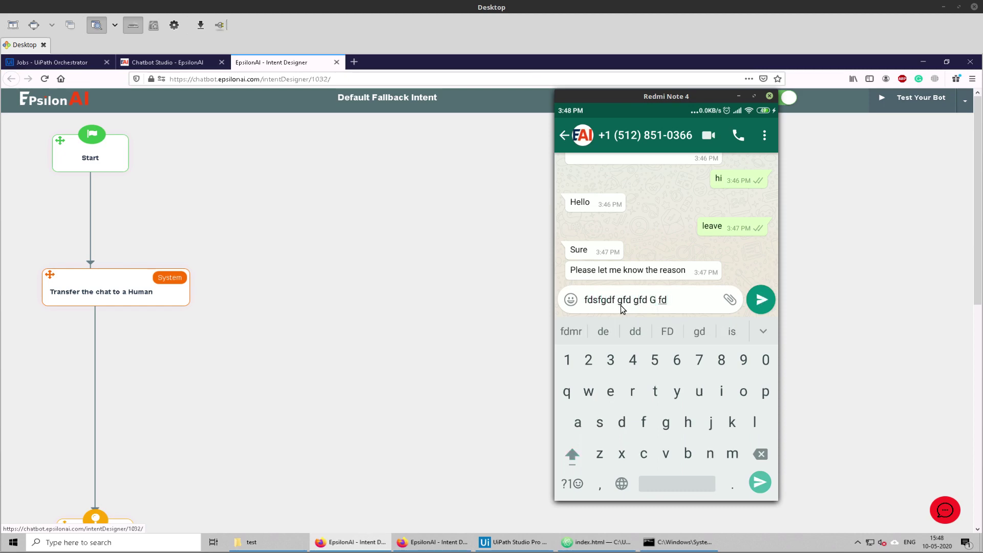
{"action": "key", "text": "BackSpace"}
{"action": "key", "text": "BackSpace"}
{"action": "key", "text": "BackSpace"}
{"action": "key", "text": "BackSpace"}
{"action": "key", "text": "BackSpace"}
{"action": "key", "text": "BackSpace"}
{"action": "key", "text": "BackSpace"}
{"action": "key", "text": "BackSpace"}
{"action": "key", "text": "BackSpace"}
{"action": "key", "text": "BackSpace"}
{"action": "key", "text": "BackSpace"}
{"action": "key", "text": "BackSpace"}
{"action": "key", "text": "BackSpace"}
{"action": "key", "text": "BackSpace"}
{"action": "key", "text": "BackSpace"}
{"action": "key", "text": "BackSpace"}
{"action": "key", "text": "BackSpace"}
{"action": "key", "text": "BackSpace"}
{"action": "key", "text": "BackSpace"}
{"action": "key", "text": "BackSpace"}
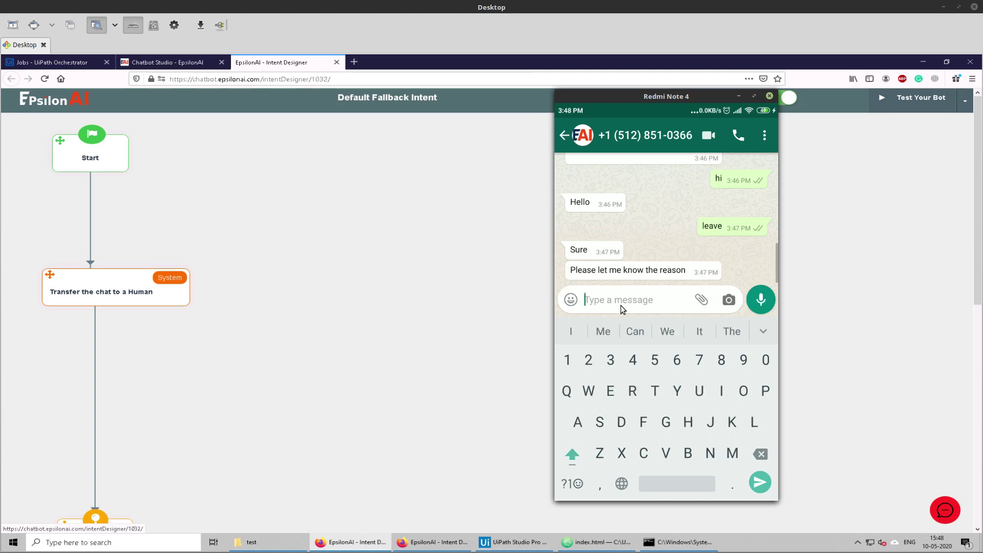
{"action": "type", "text": "I ha"}
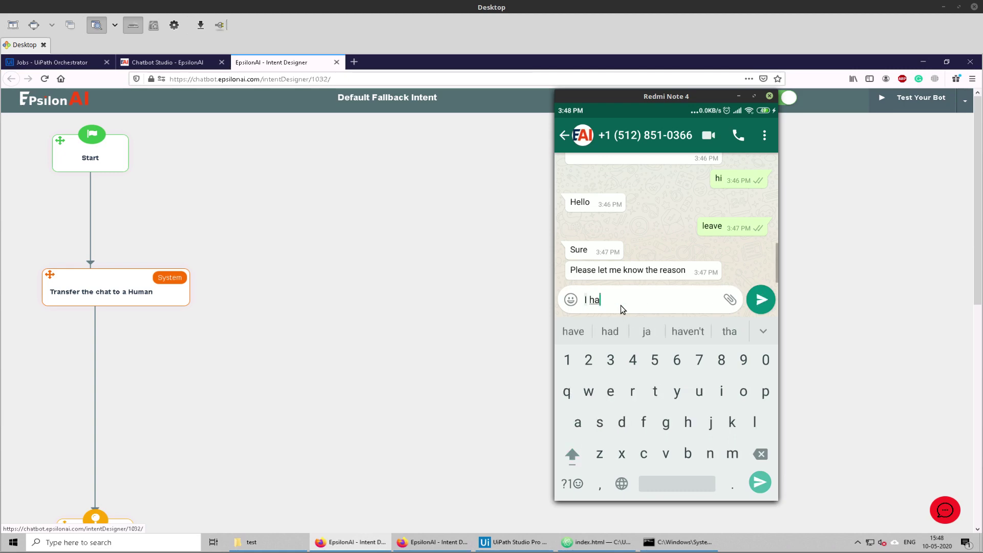
{"action": "type", "text": "ve to "}
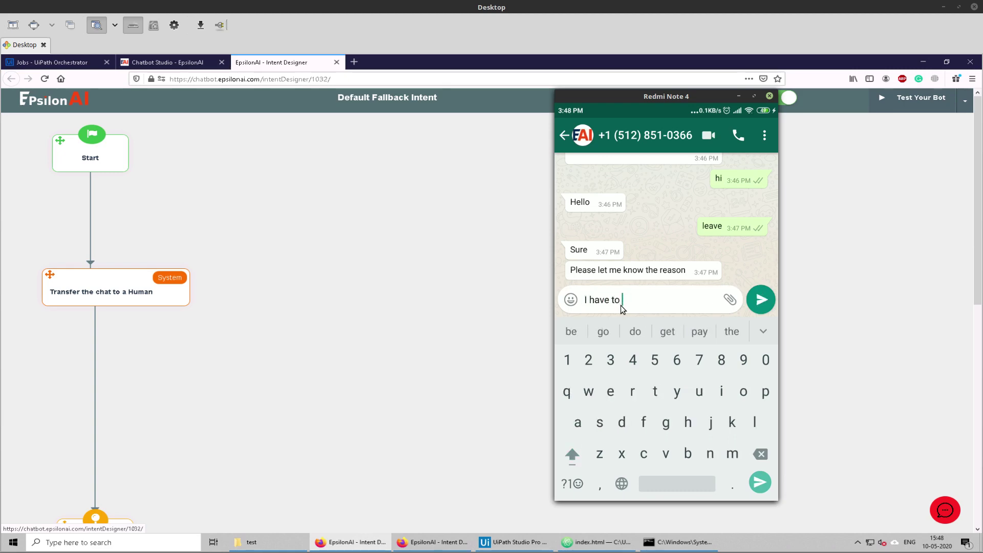
{"action": "type", "text": "go"}
{"action": "key", "text": "Return"}
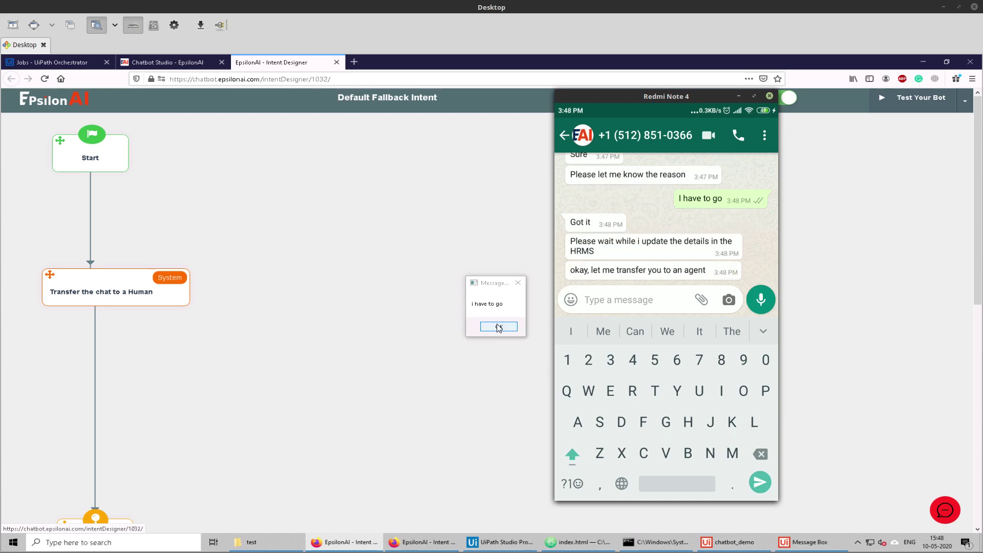
{"action": "left_click", "coordinate": [498, 326]}
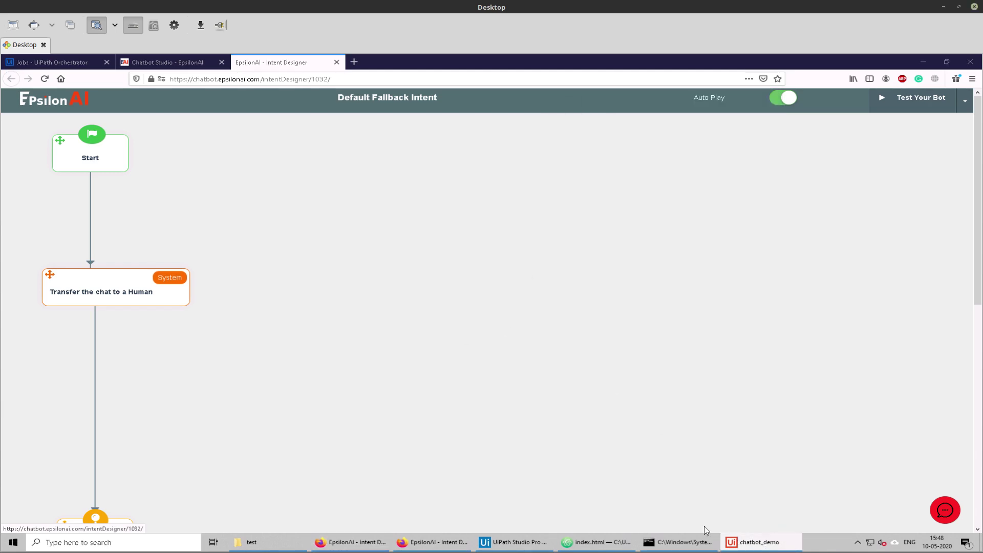
Step: In Chatbot Studio's support view, close the second user's chat panel and select the remaining users
{"action": "left_click", "coordinate": [141, 63]}
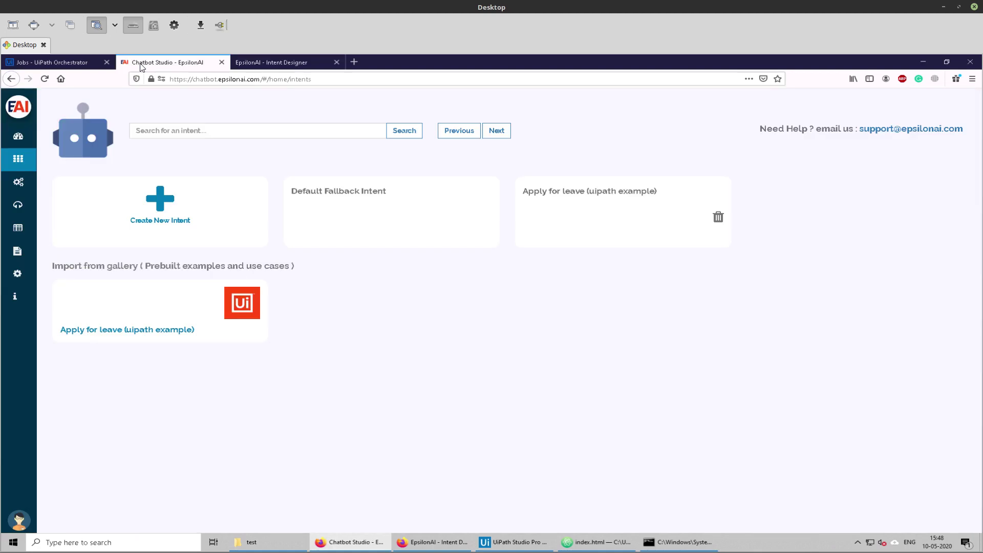
{"action": "left_click", "coordinate": [19, 205]}
{"action": "left_click", "coordinate": [289, 470]}
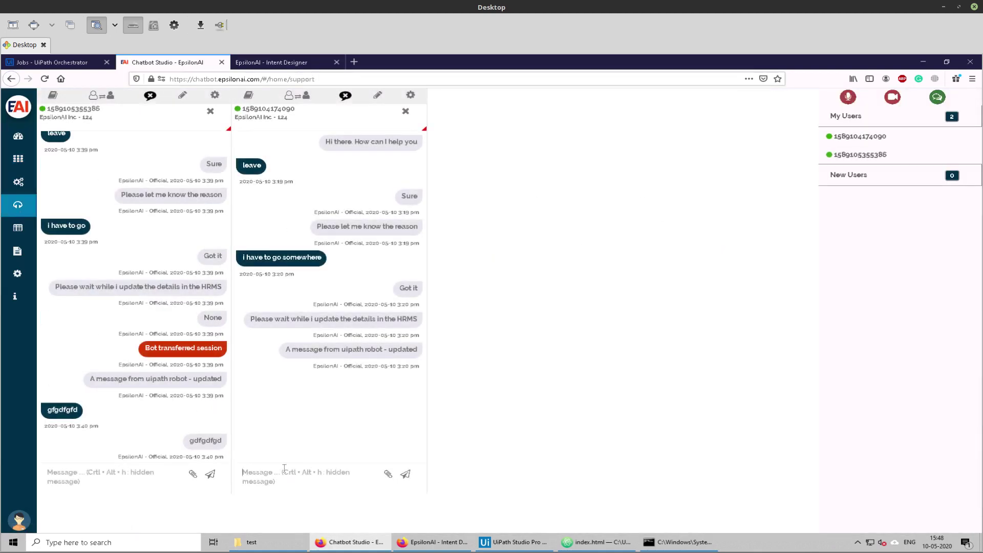
{"action": "left_click", "coordinate": [405, 111]}
{"action": "left_click", "coordinate": [850, 160]}
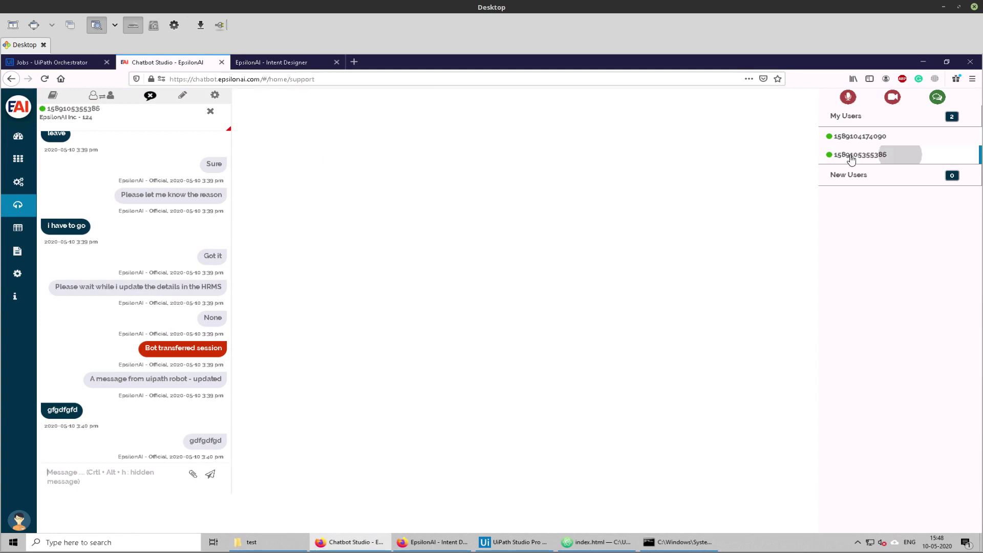
{"action": "left_click", "coordinate": [860, 135]}
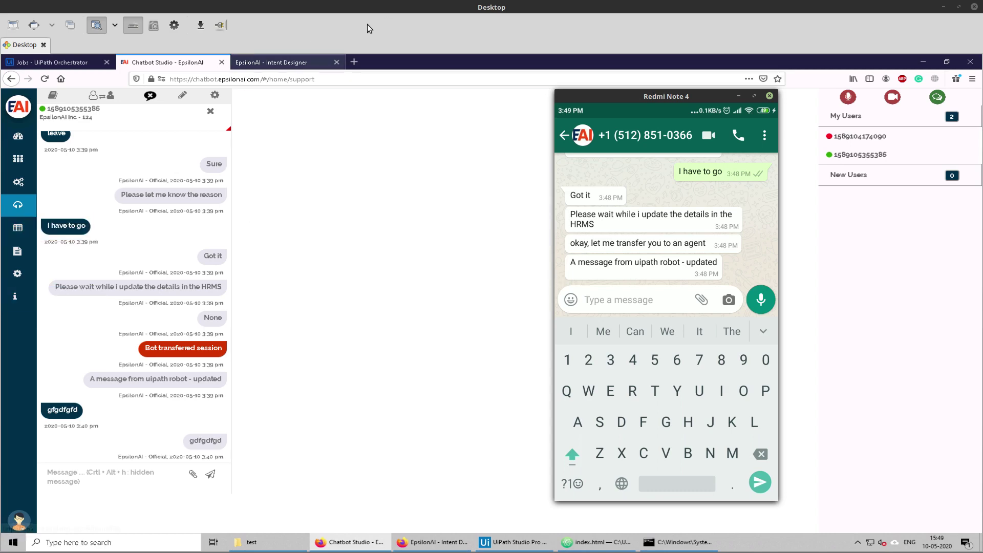
Step: Close the remote desktop and phone mirror, then advance the slides to the Thank You slide
{"action": "left_click", "coordinate": [943, 6]}
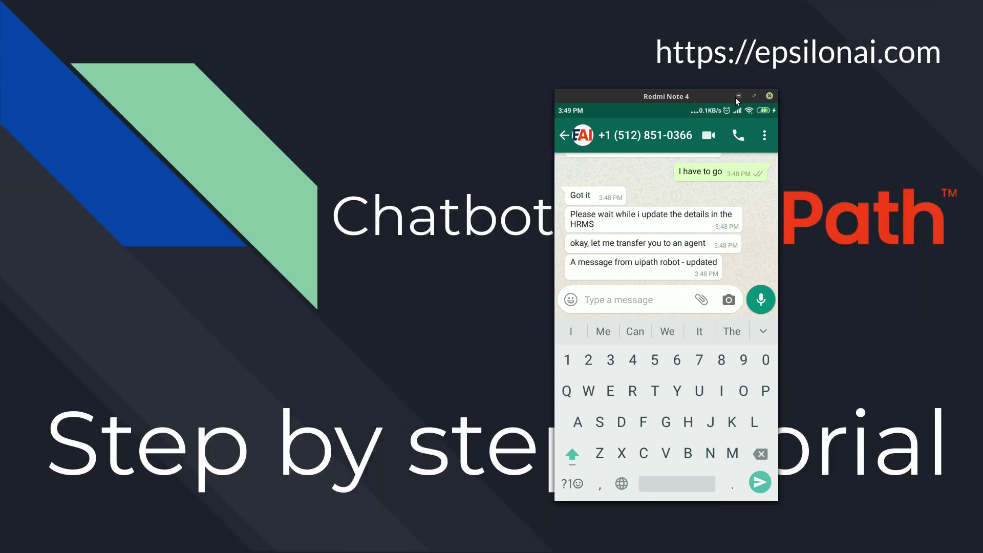
{"action": "left_click", "coordinate": [737, 96]}
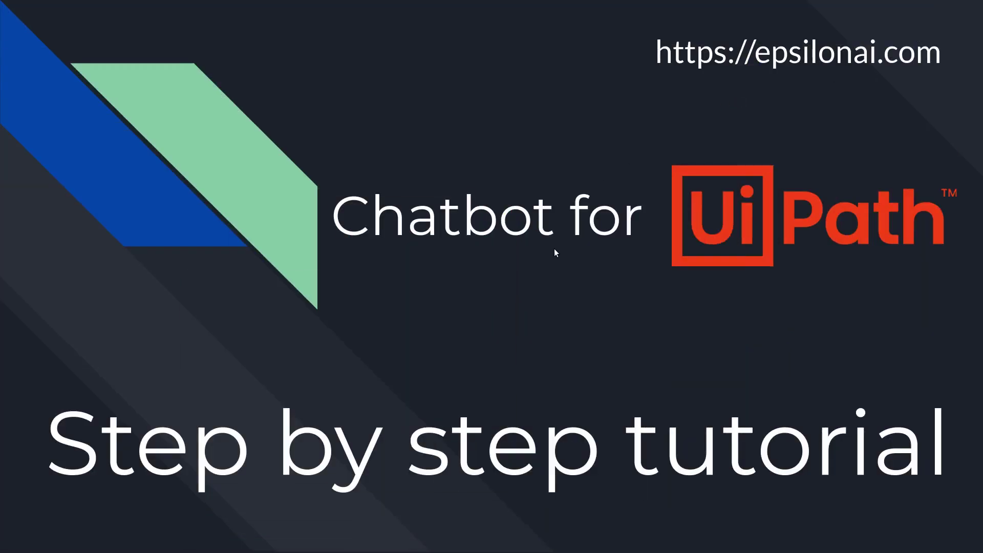
{"action": "left_click", "coordinate": [554, 250]}
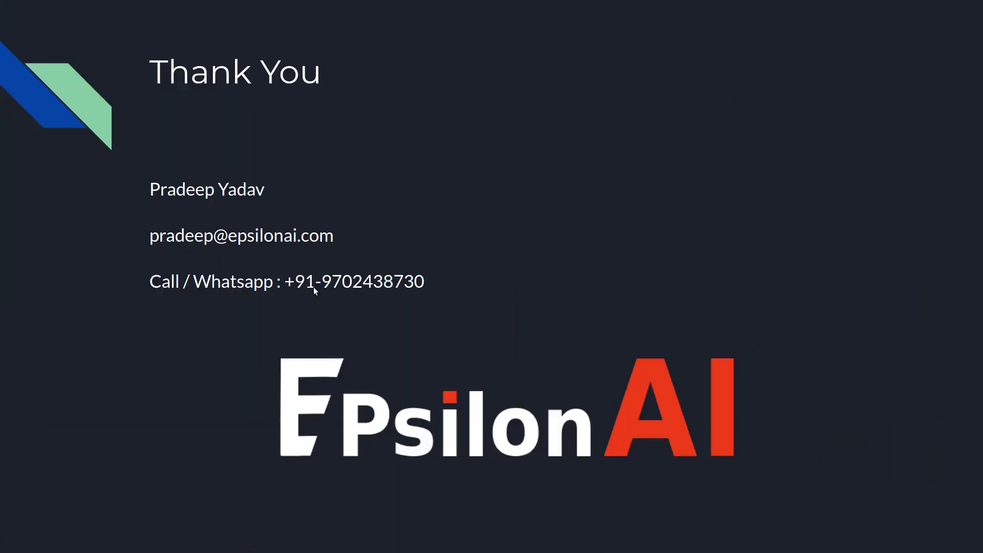